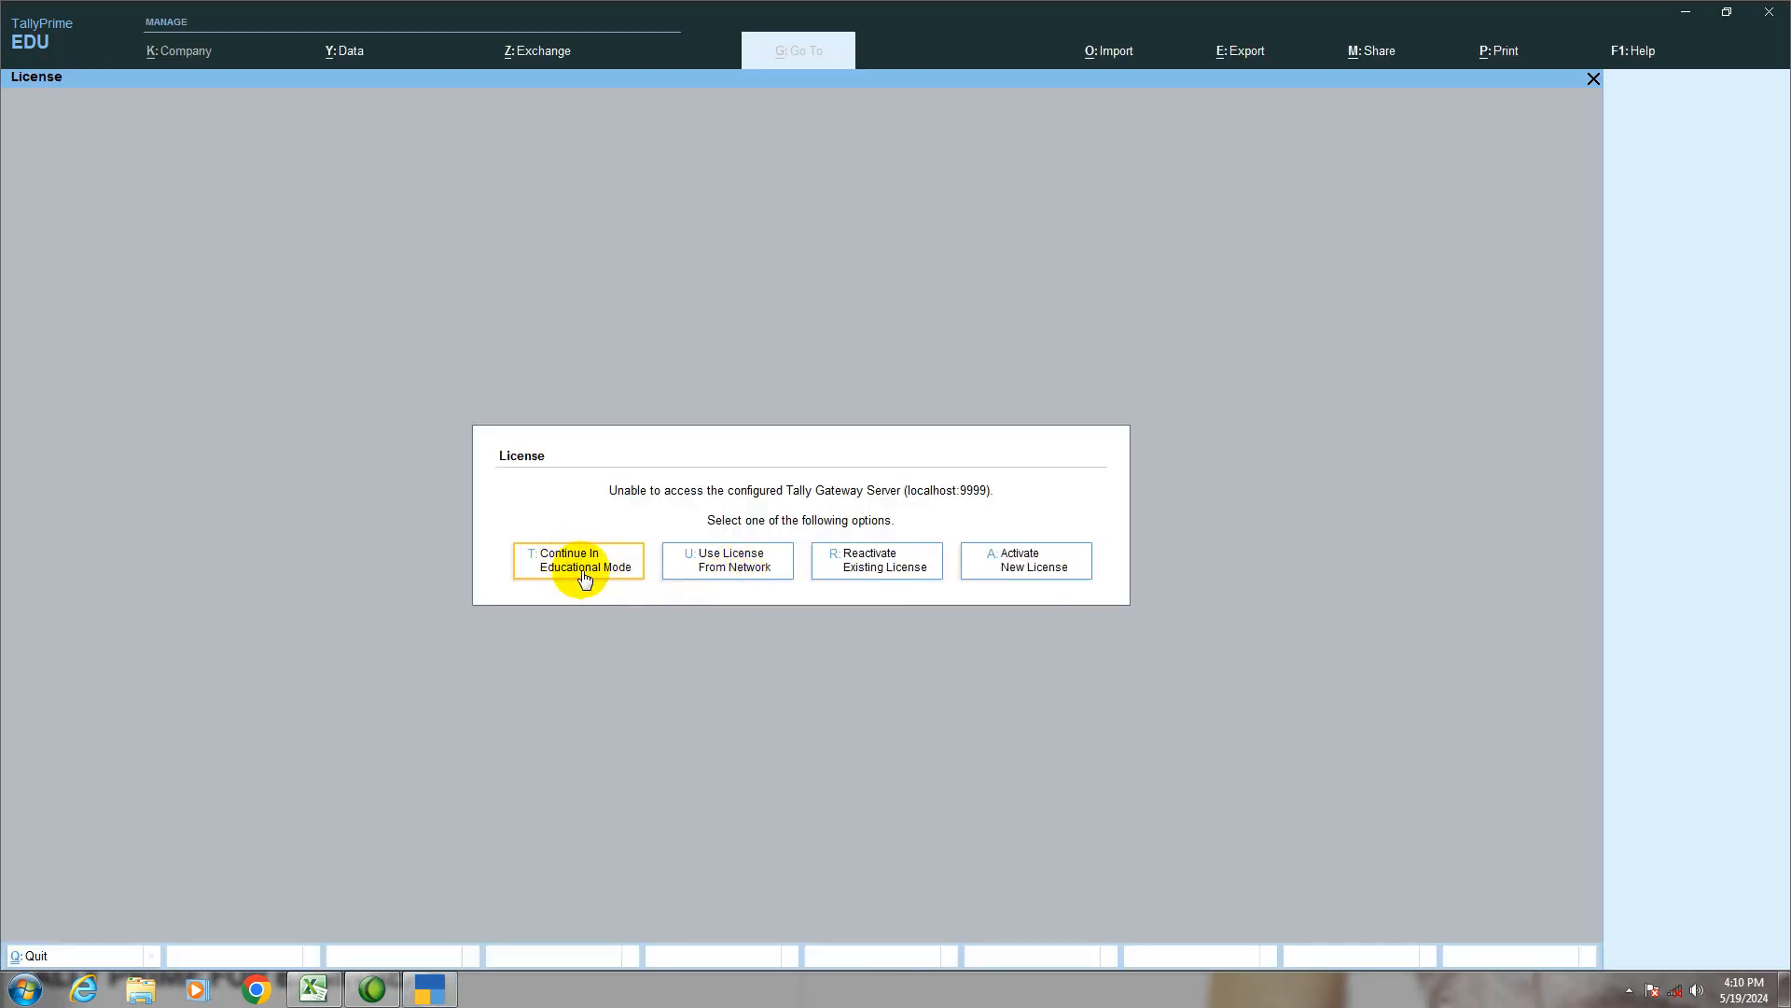
Continue in educational mode and load the company Tally Prime for Beginners.
click(584, 578)
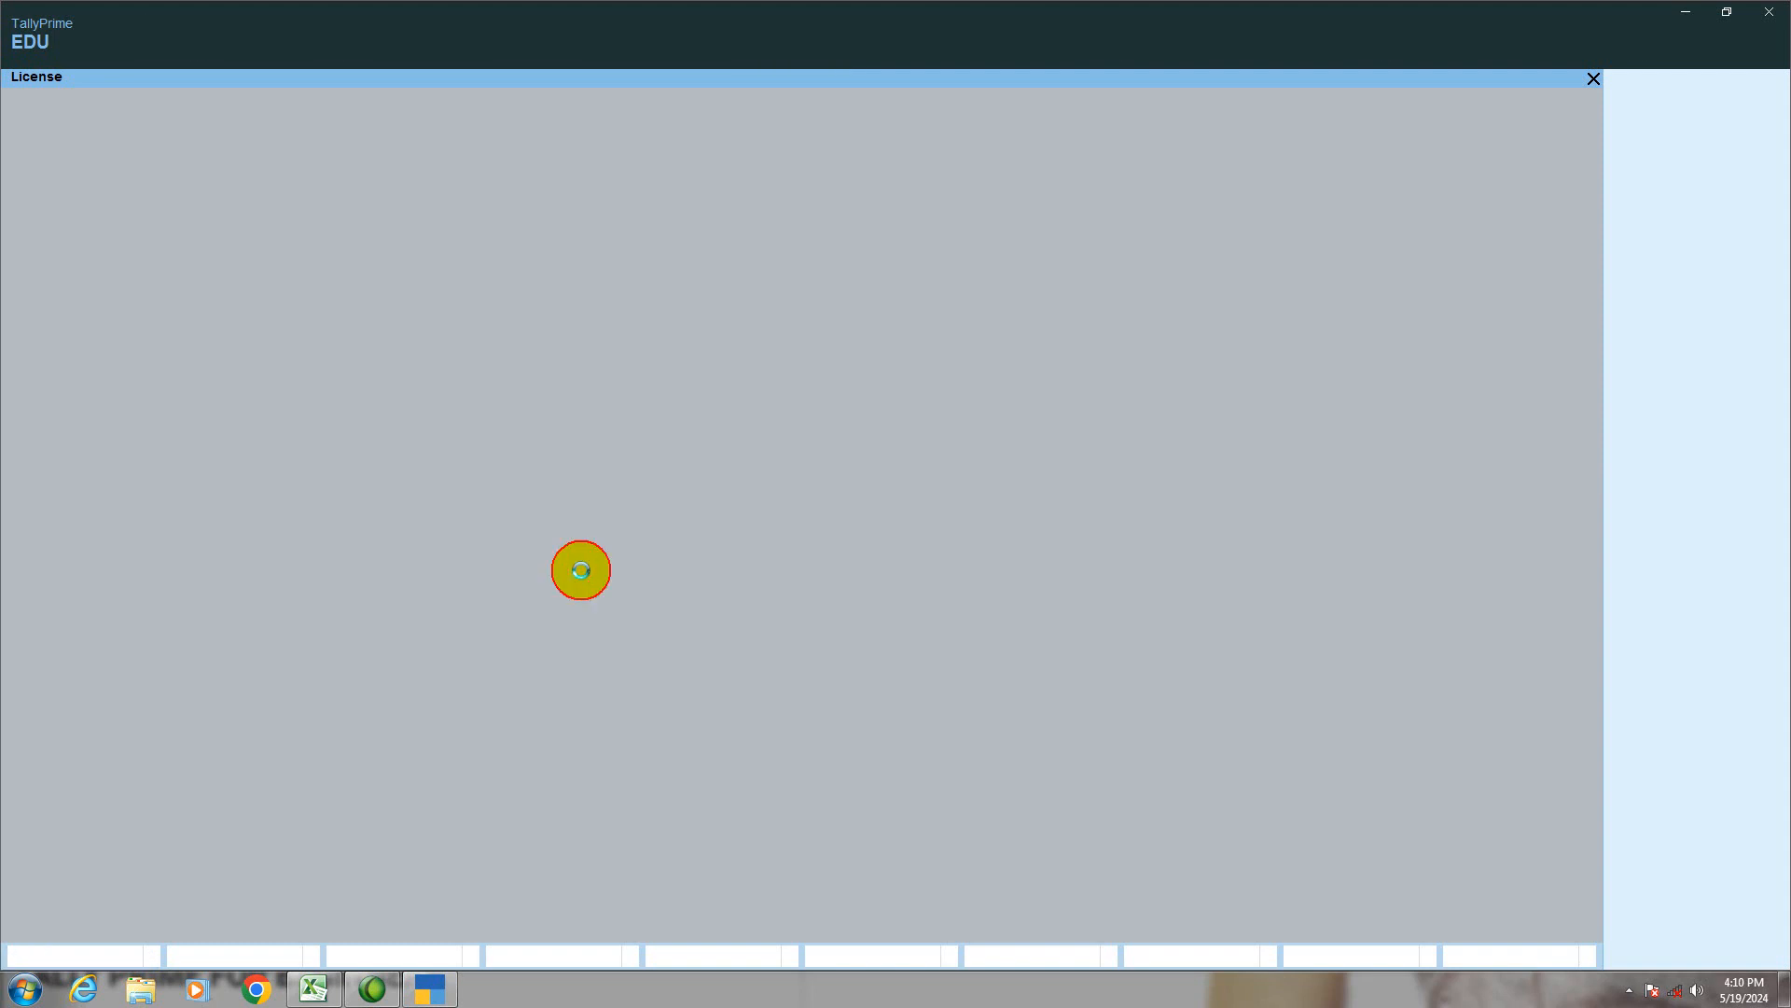
key(Down)
key(Return)
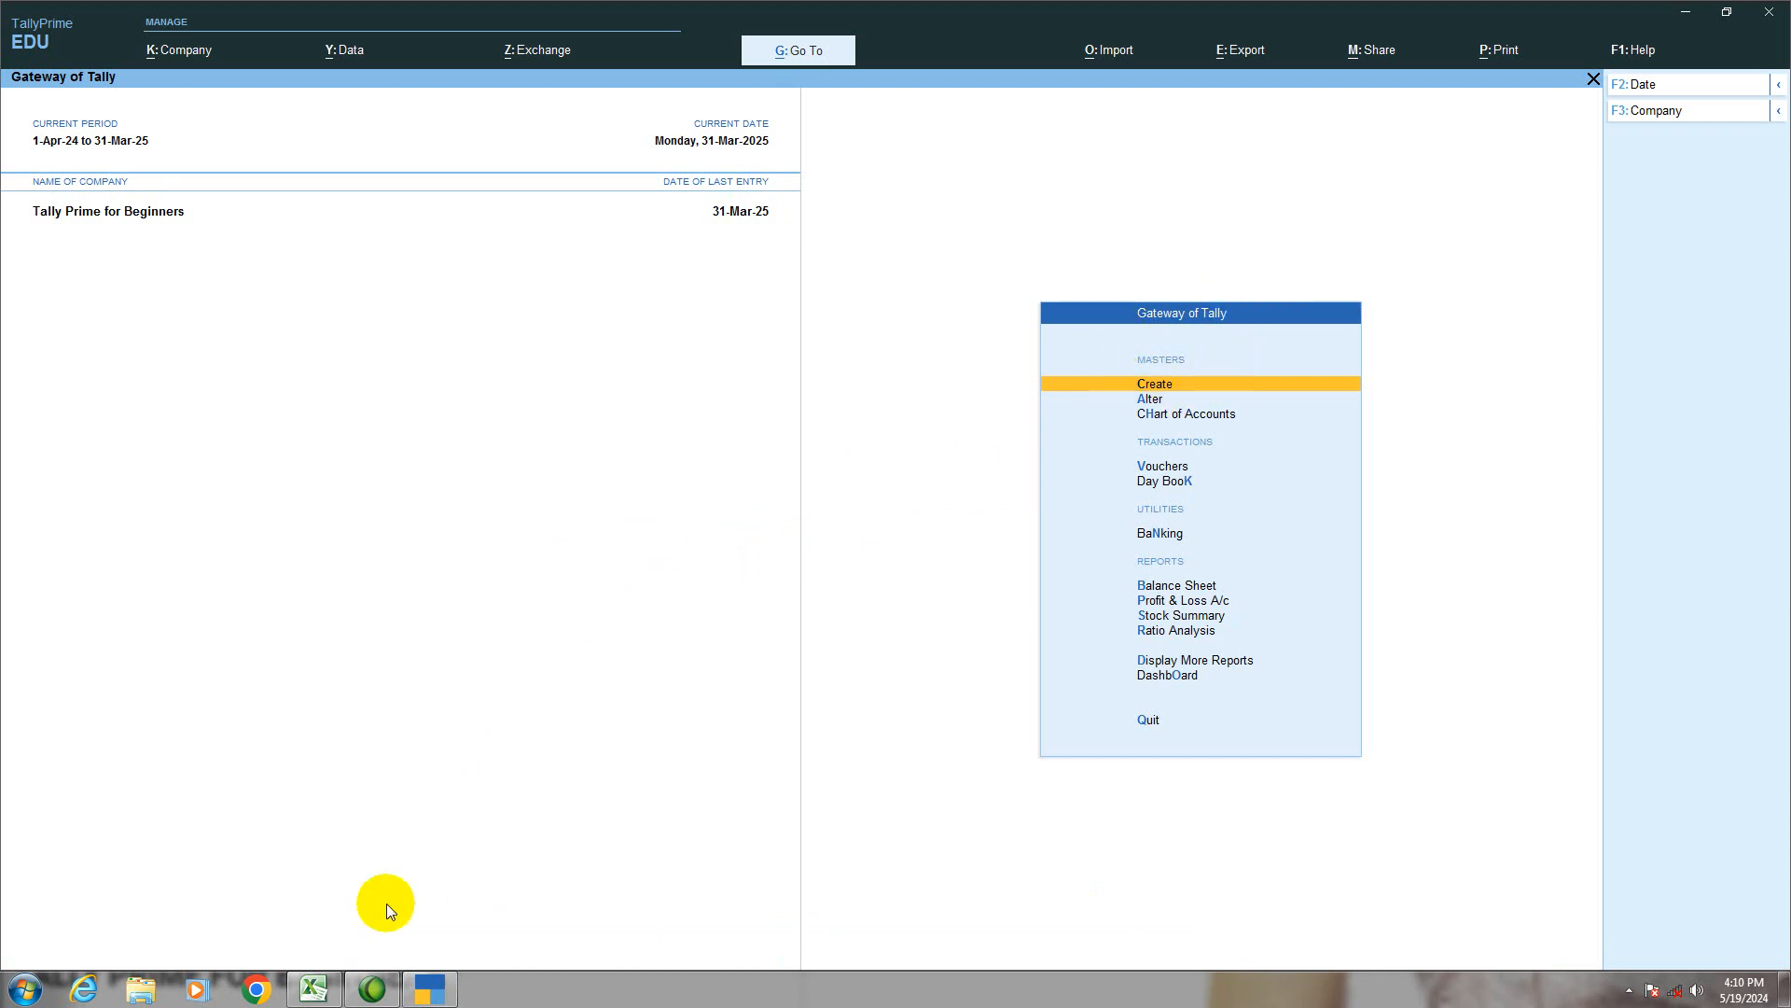
Review the bad debt problem in the Excel workbook, and open the detailed Balance Sheet in TallyPrime.
click(317, 988)
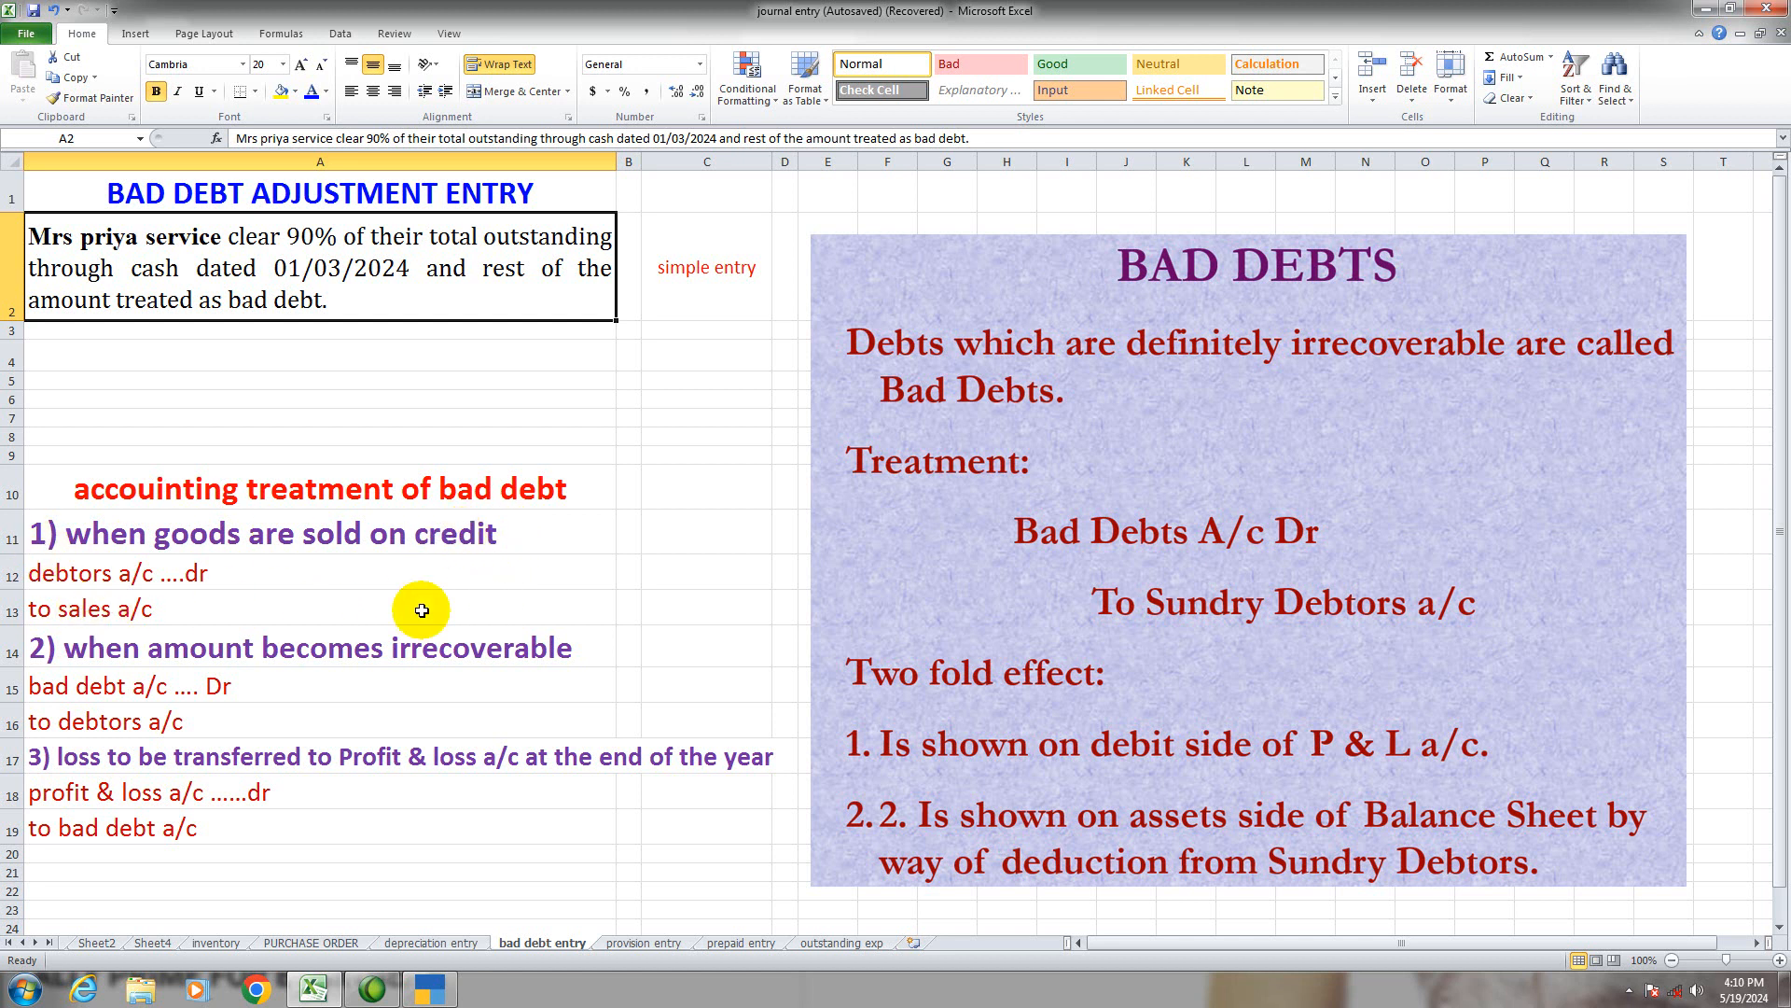
click(437, 994)
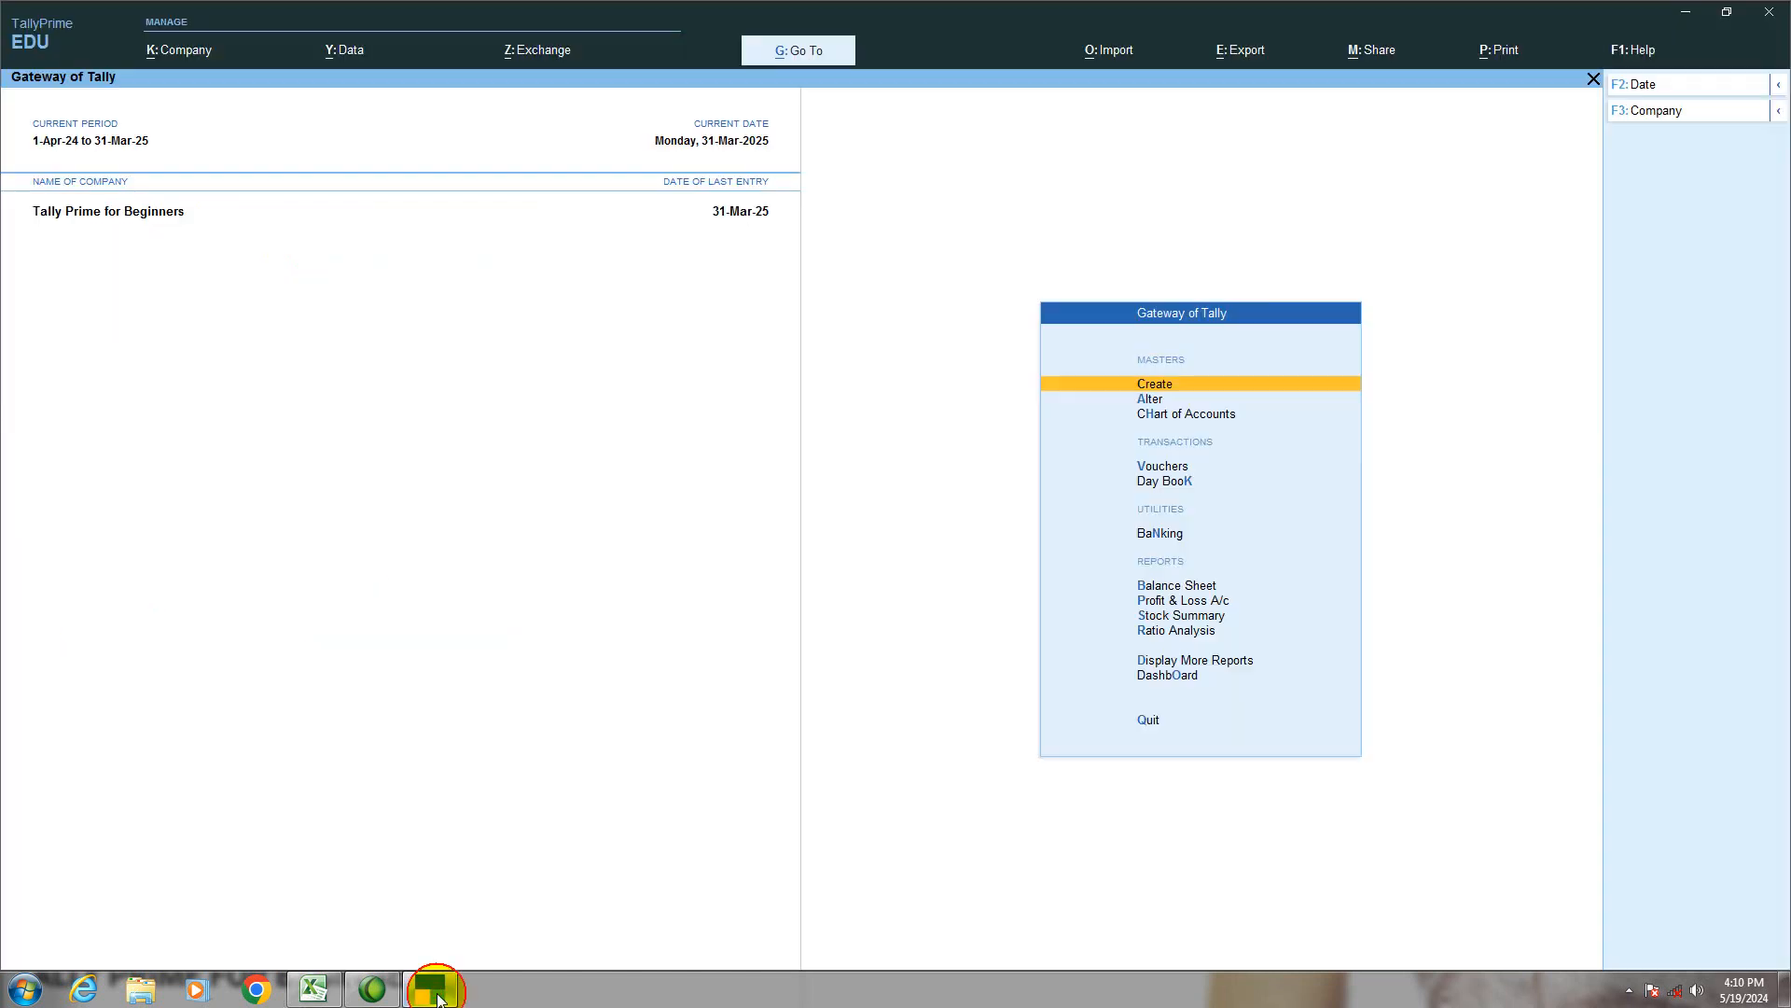
click(1168, 584)
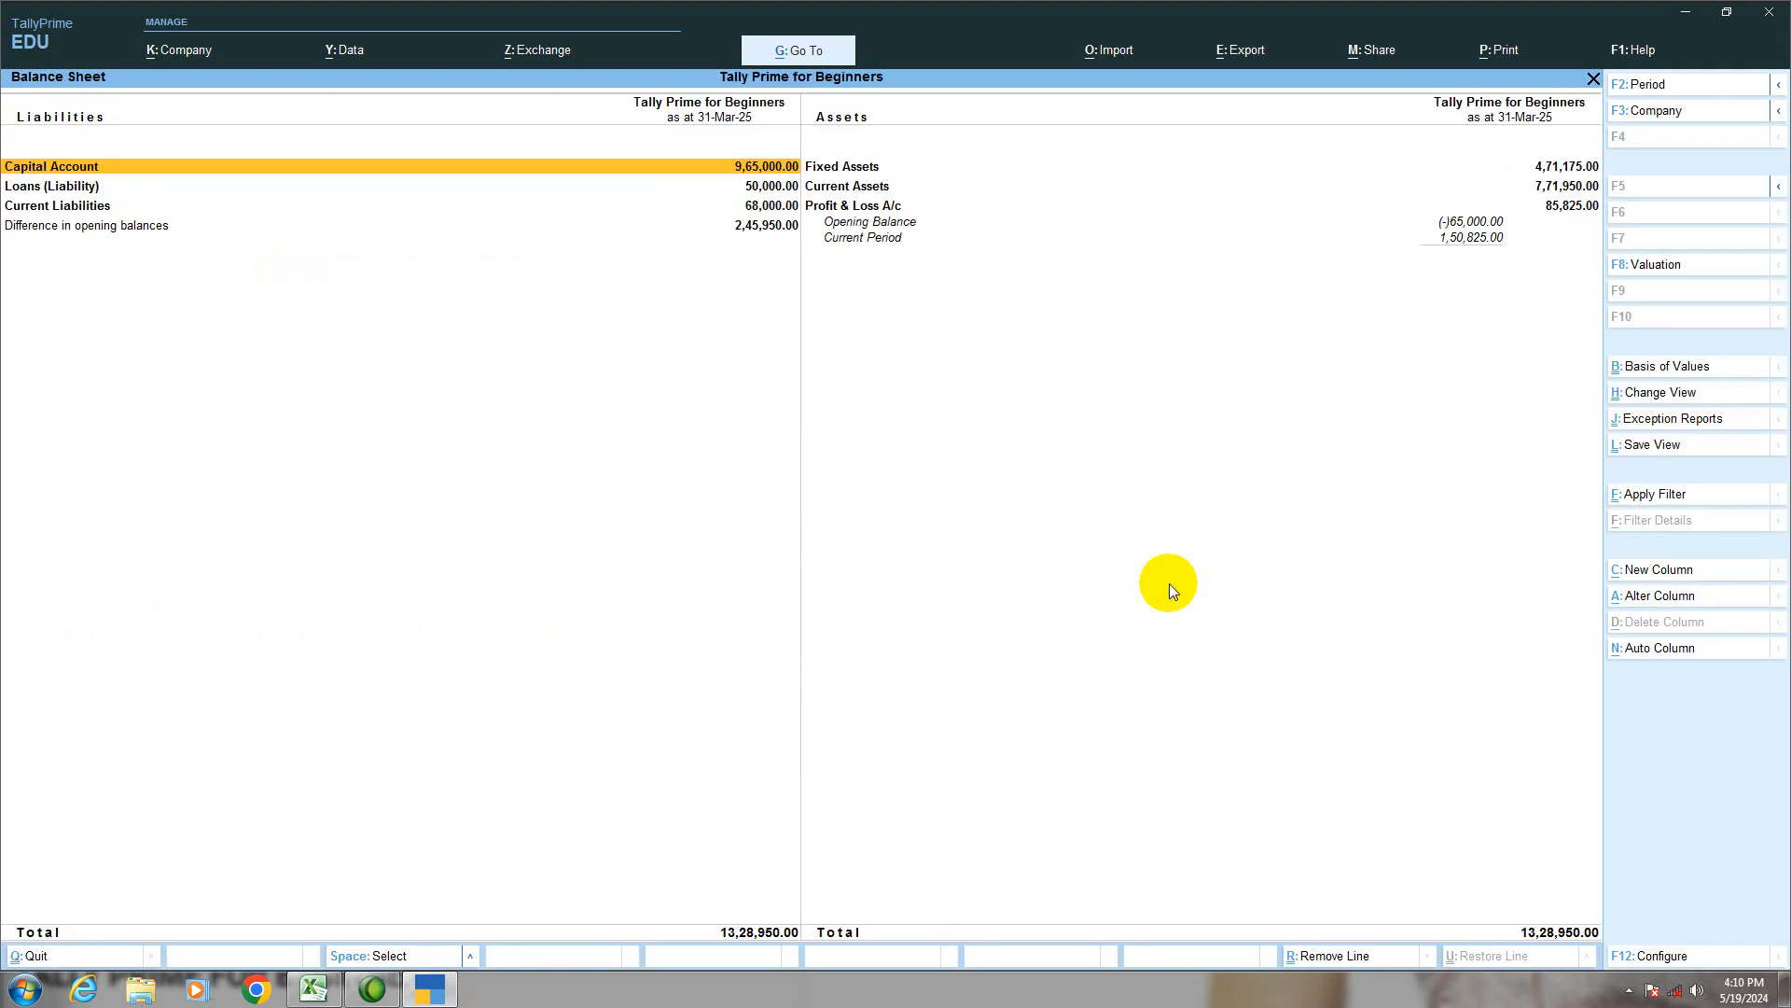
key(alt+F1)
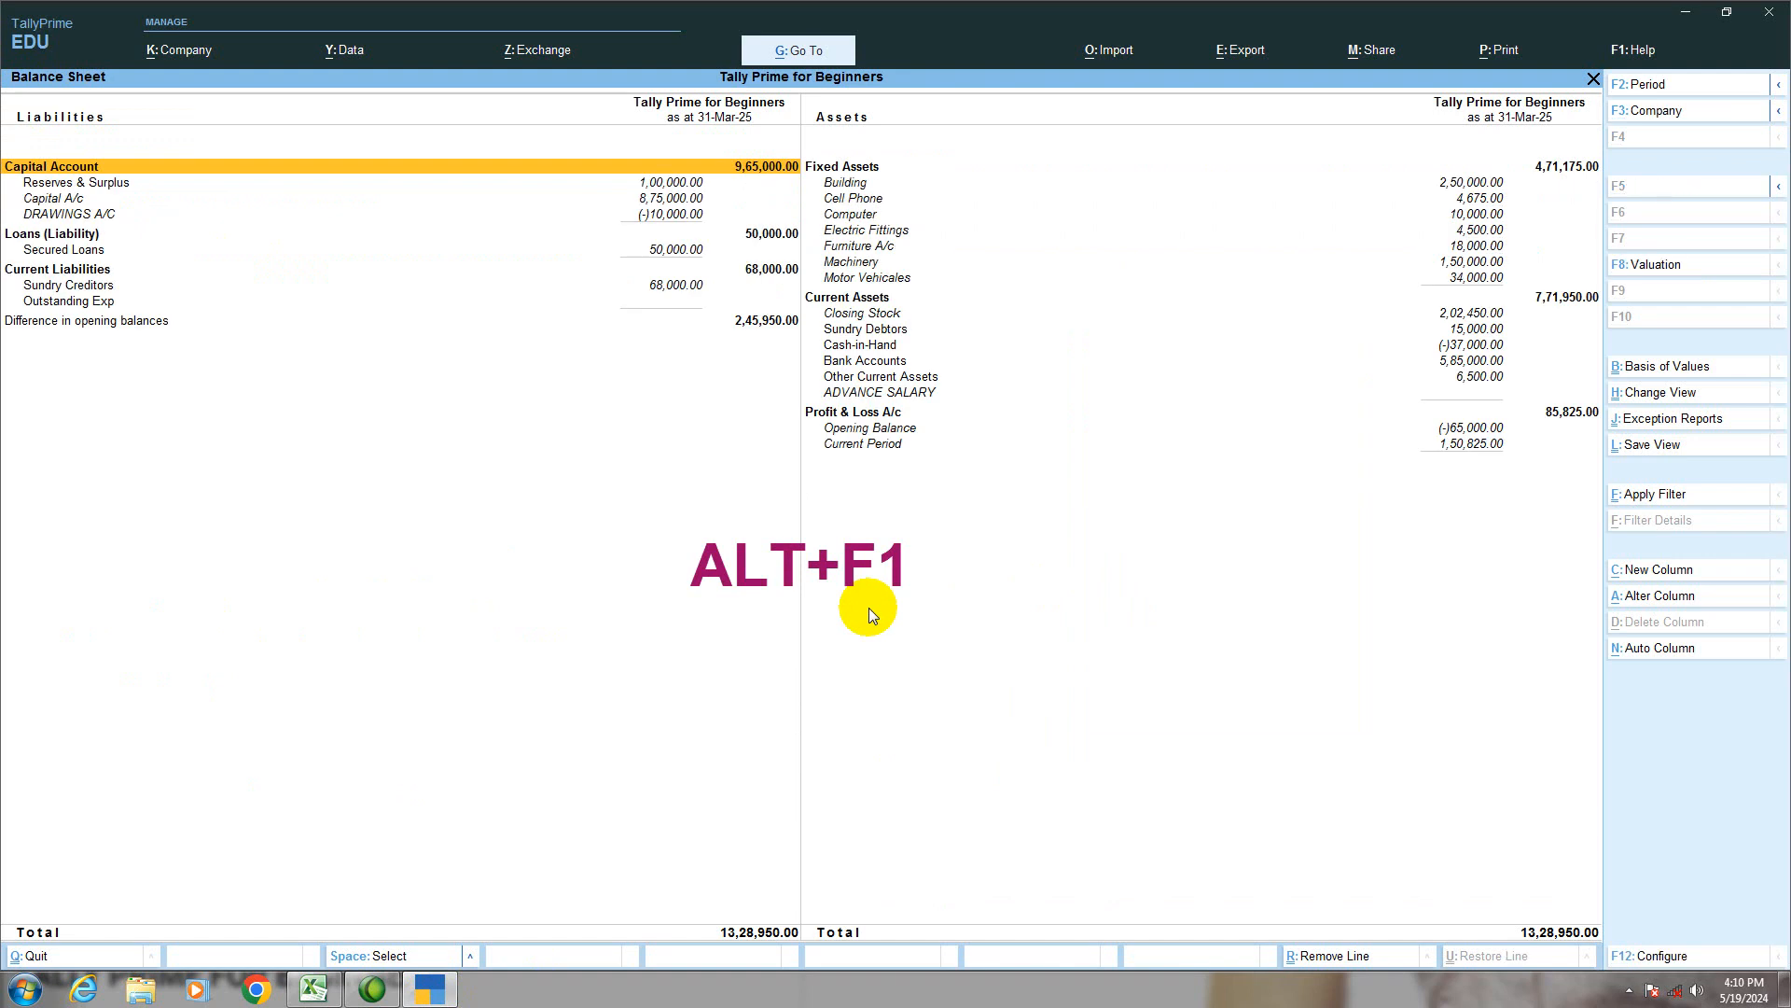
Open the Sundry Debtors group summary from Current Assets in the Balance Sheet.
key(Right)
key(Down)
key(Down)
key(Down)
key(Down)
key(Down)
key(Down)
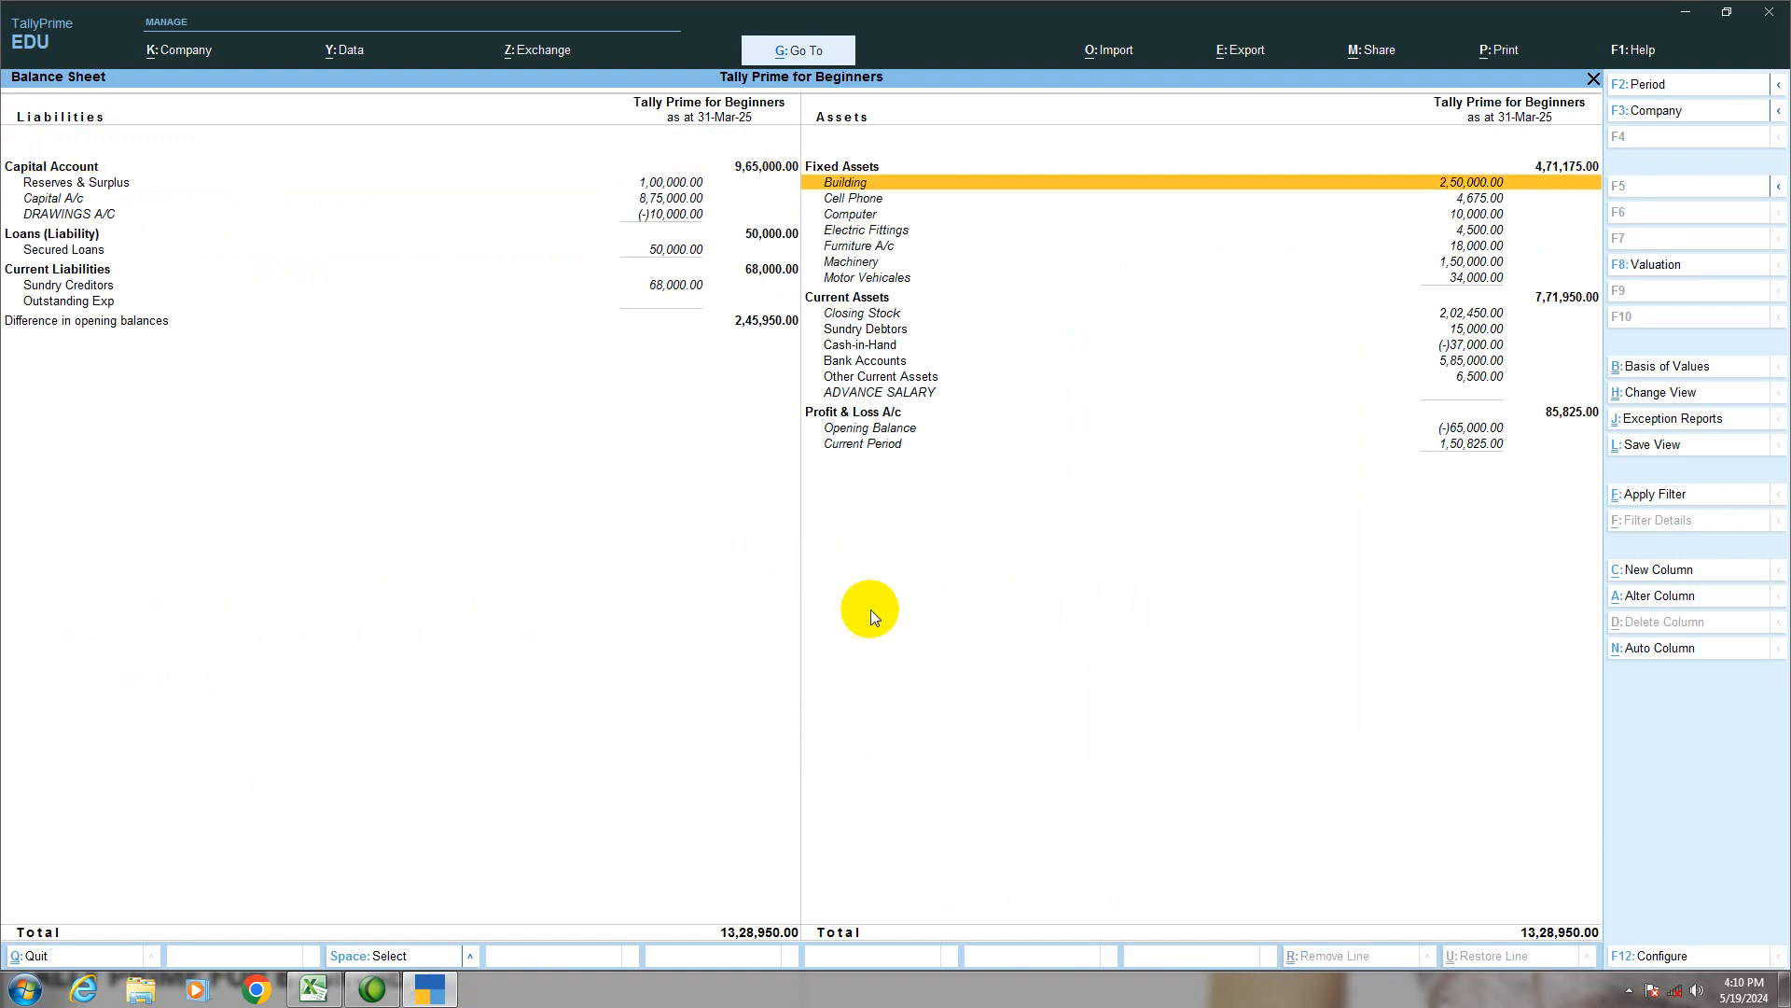
key(Down)
key(Down)
key(Down)
key(Down)
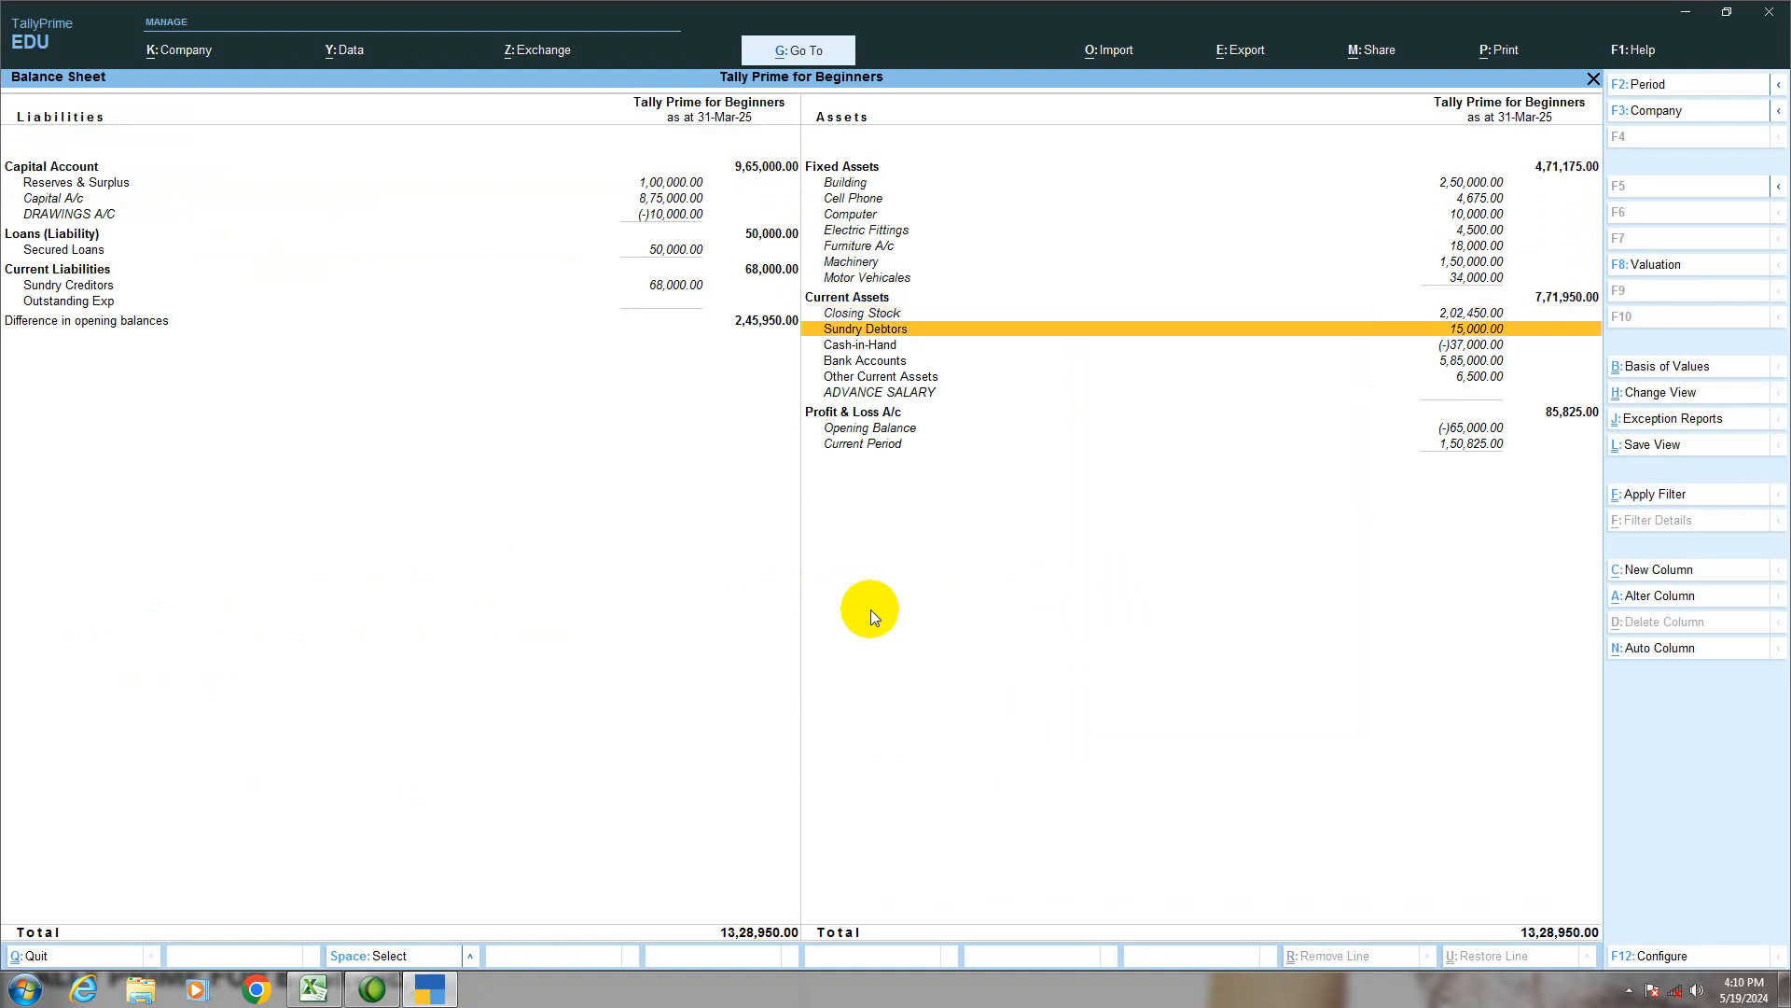
click(856, 332)
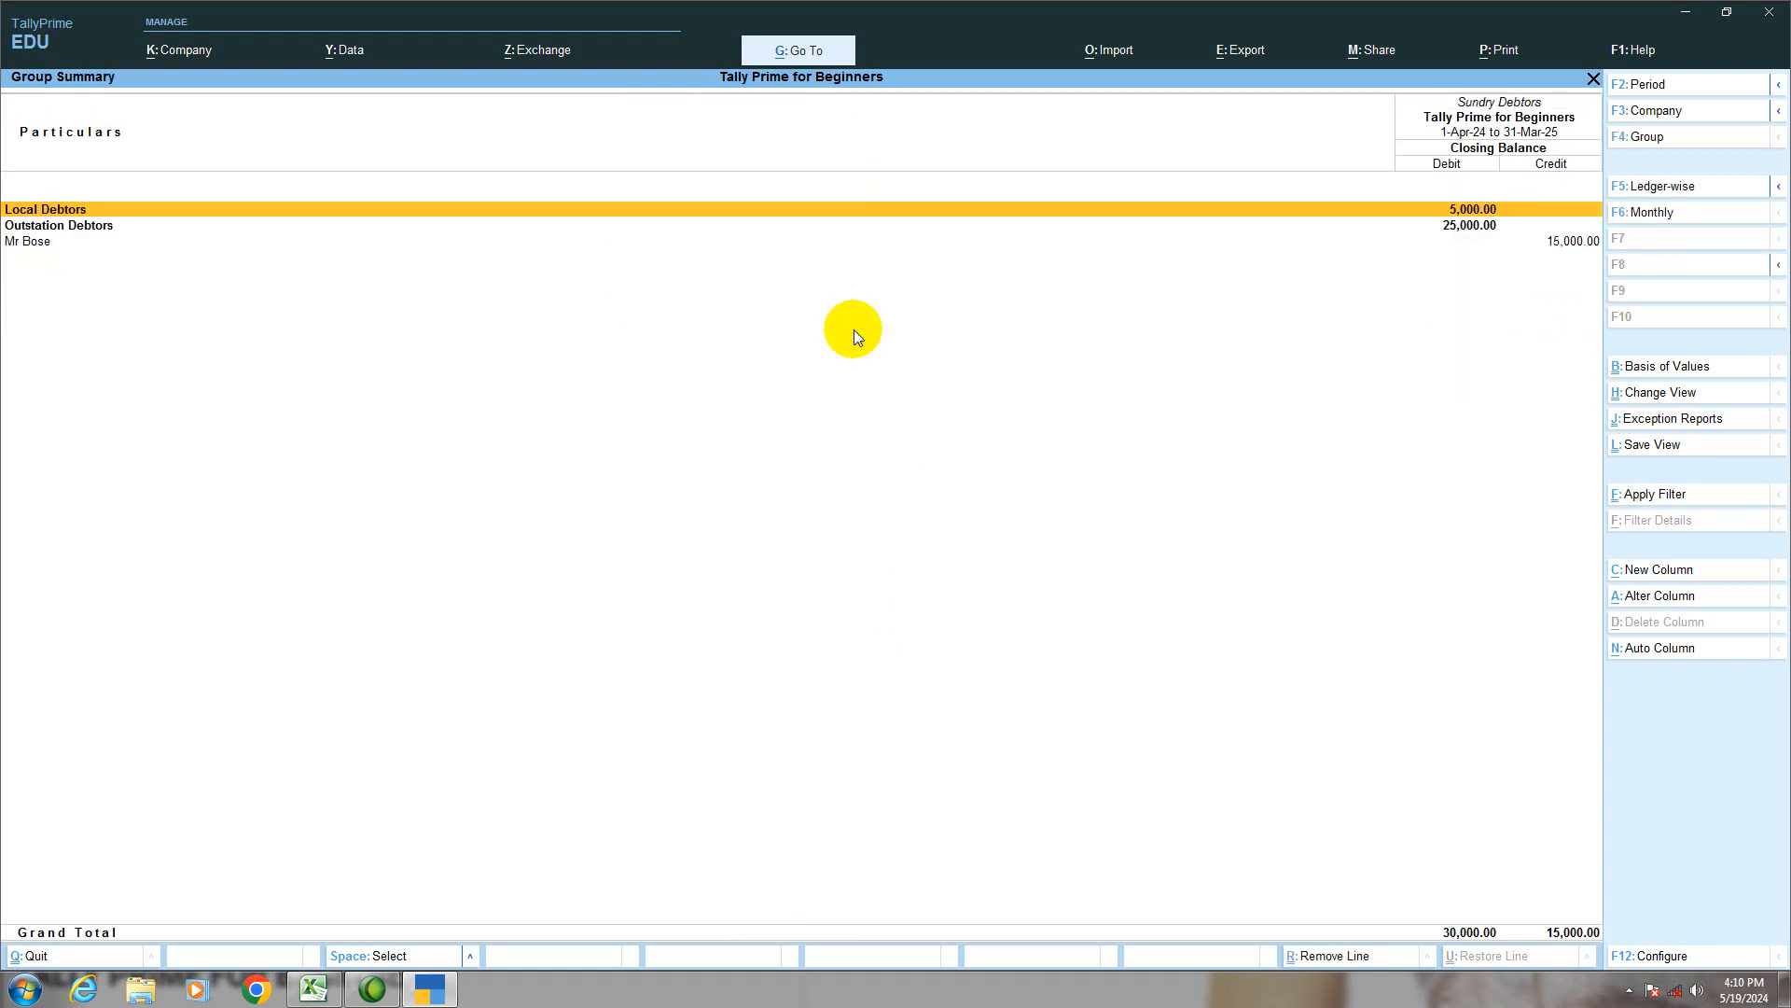
Check the Local Debtors group, and open the monthly summary of the customer ledger under Outstation Debtors.
key(Down)
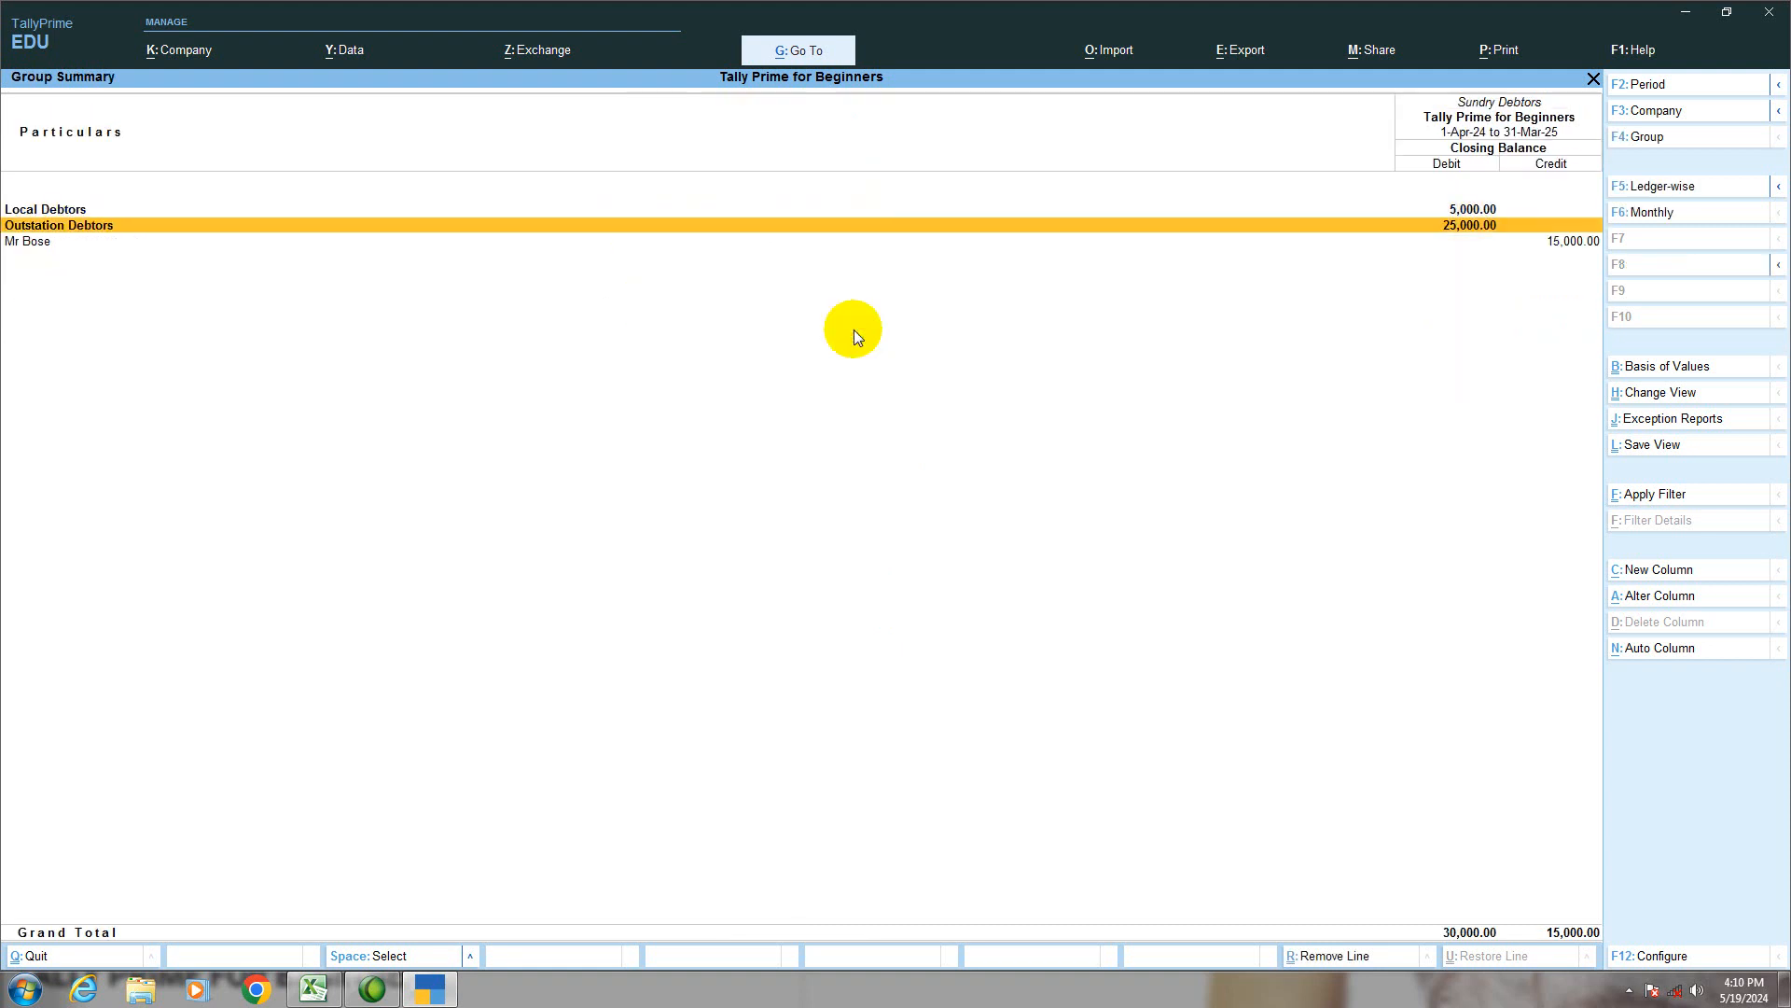
key(Up)
key(Return)
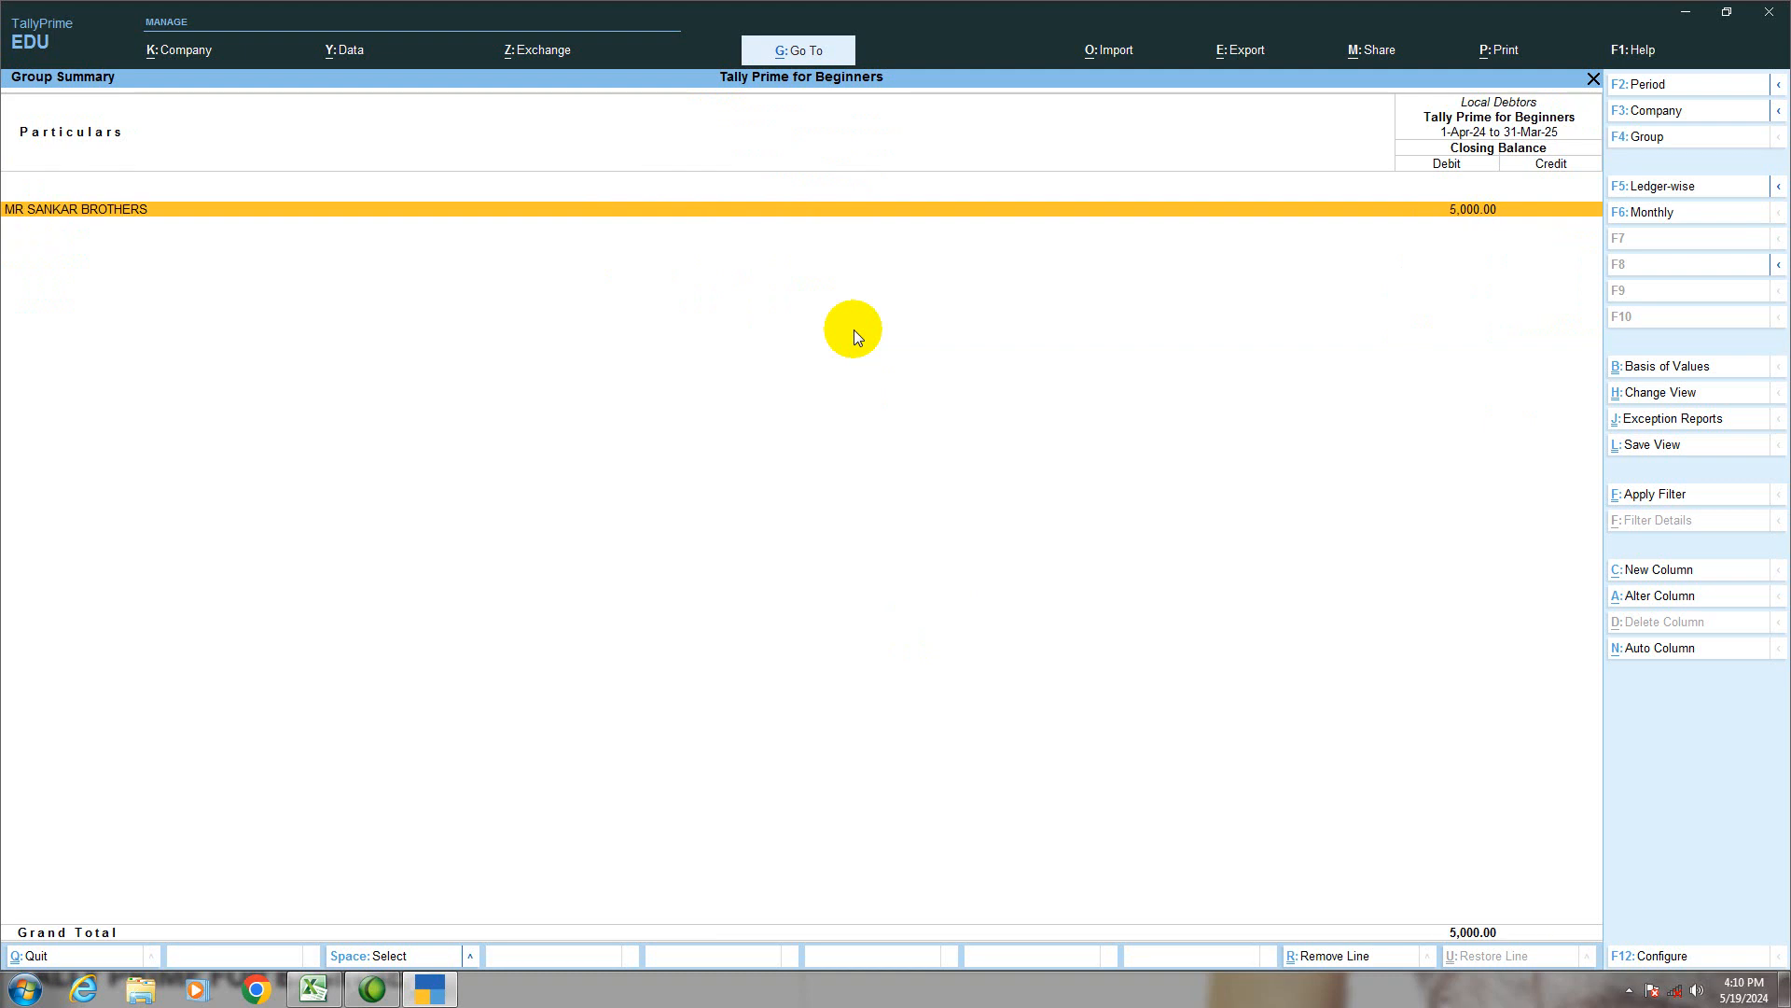
key(Escape)
key(Down)
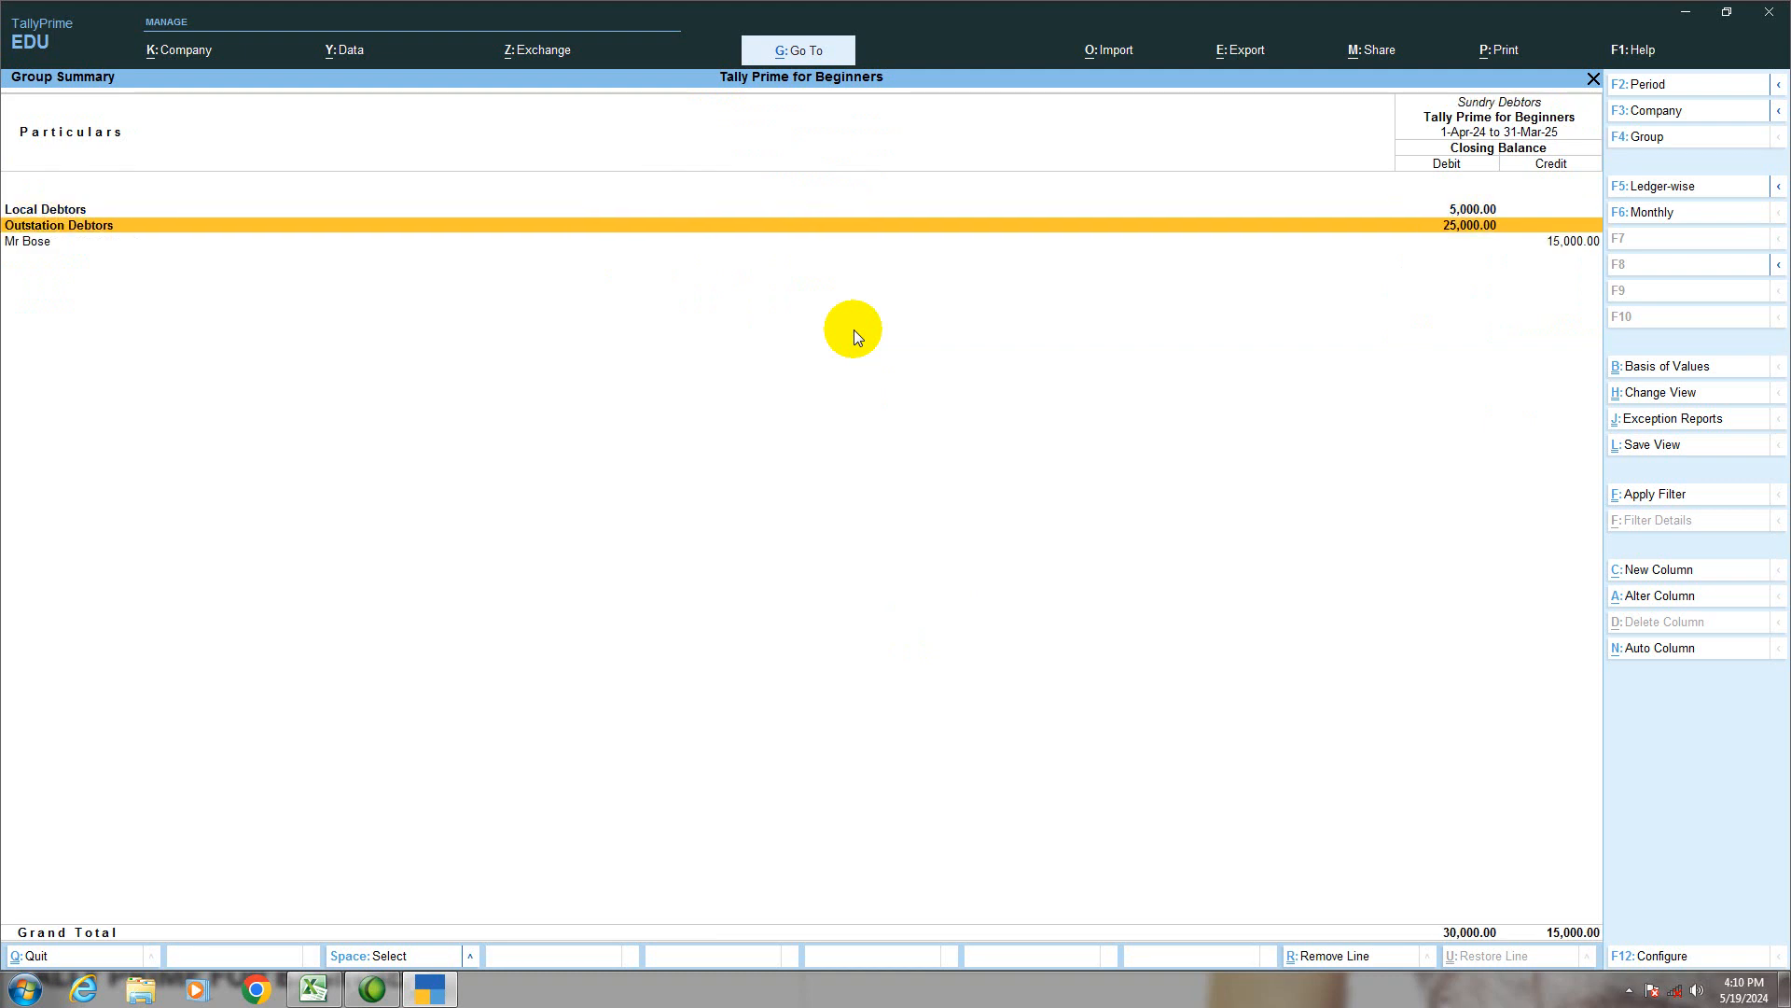
key(Return)
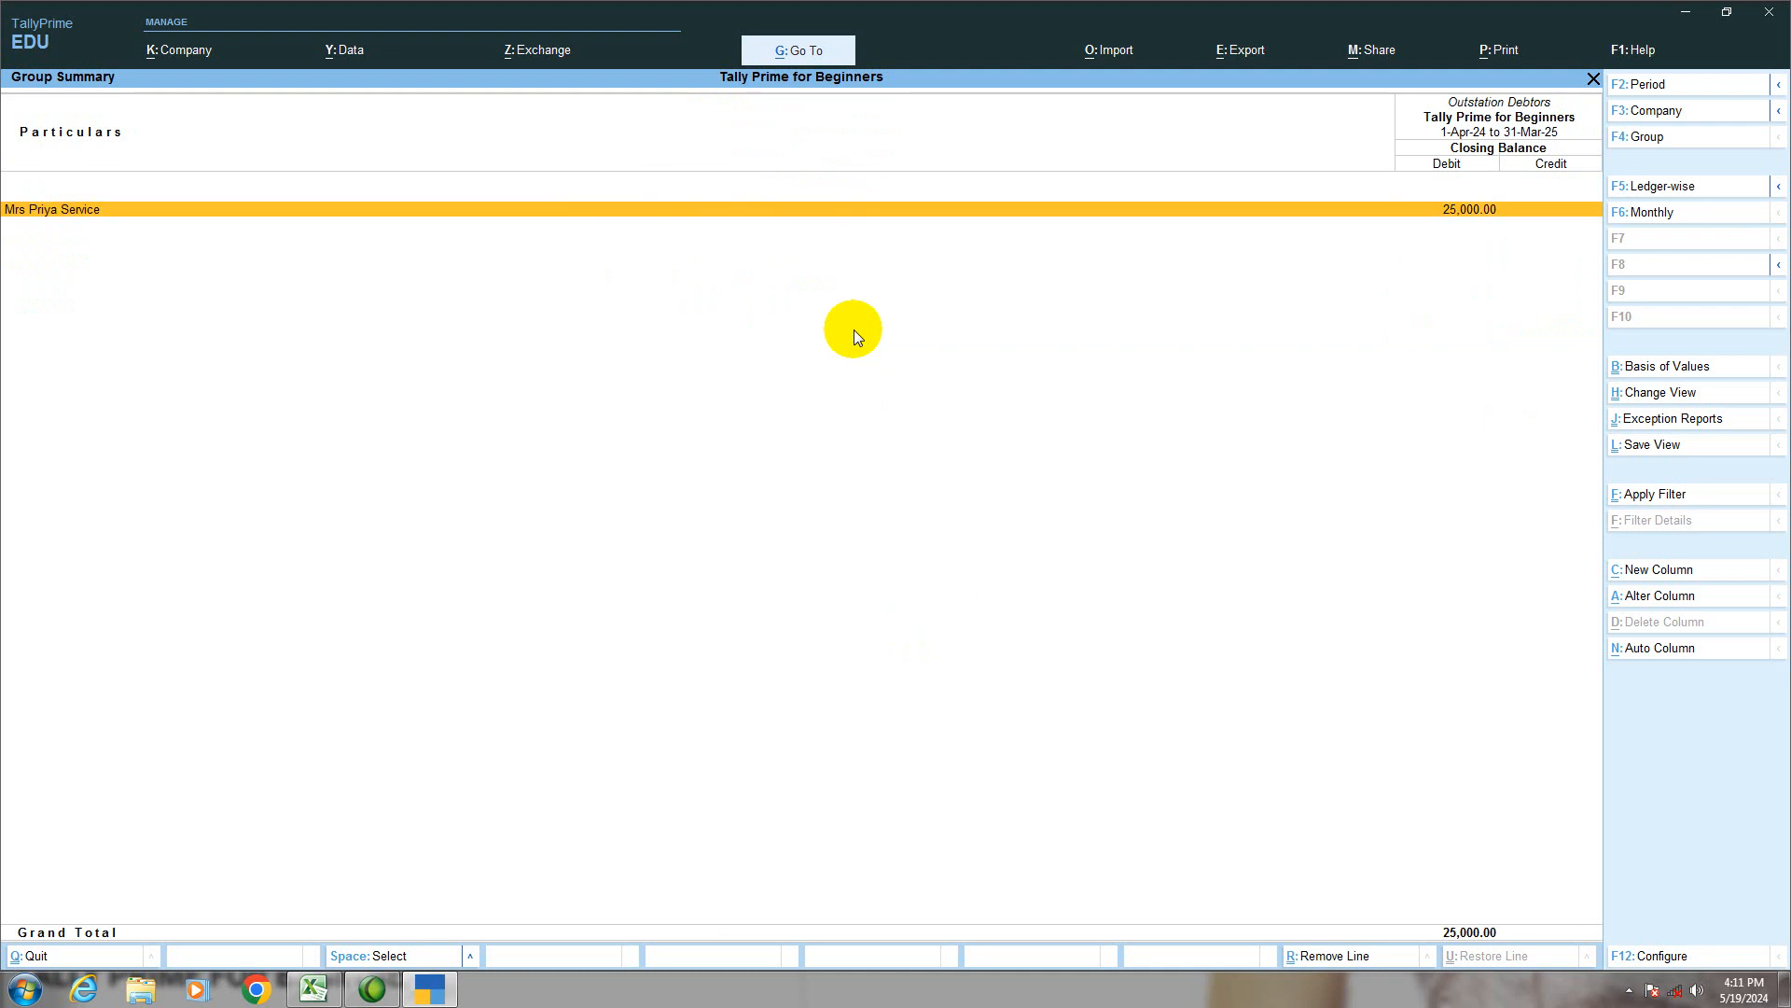
key(Return)
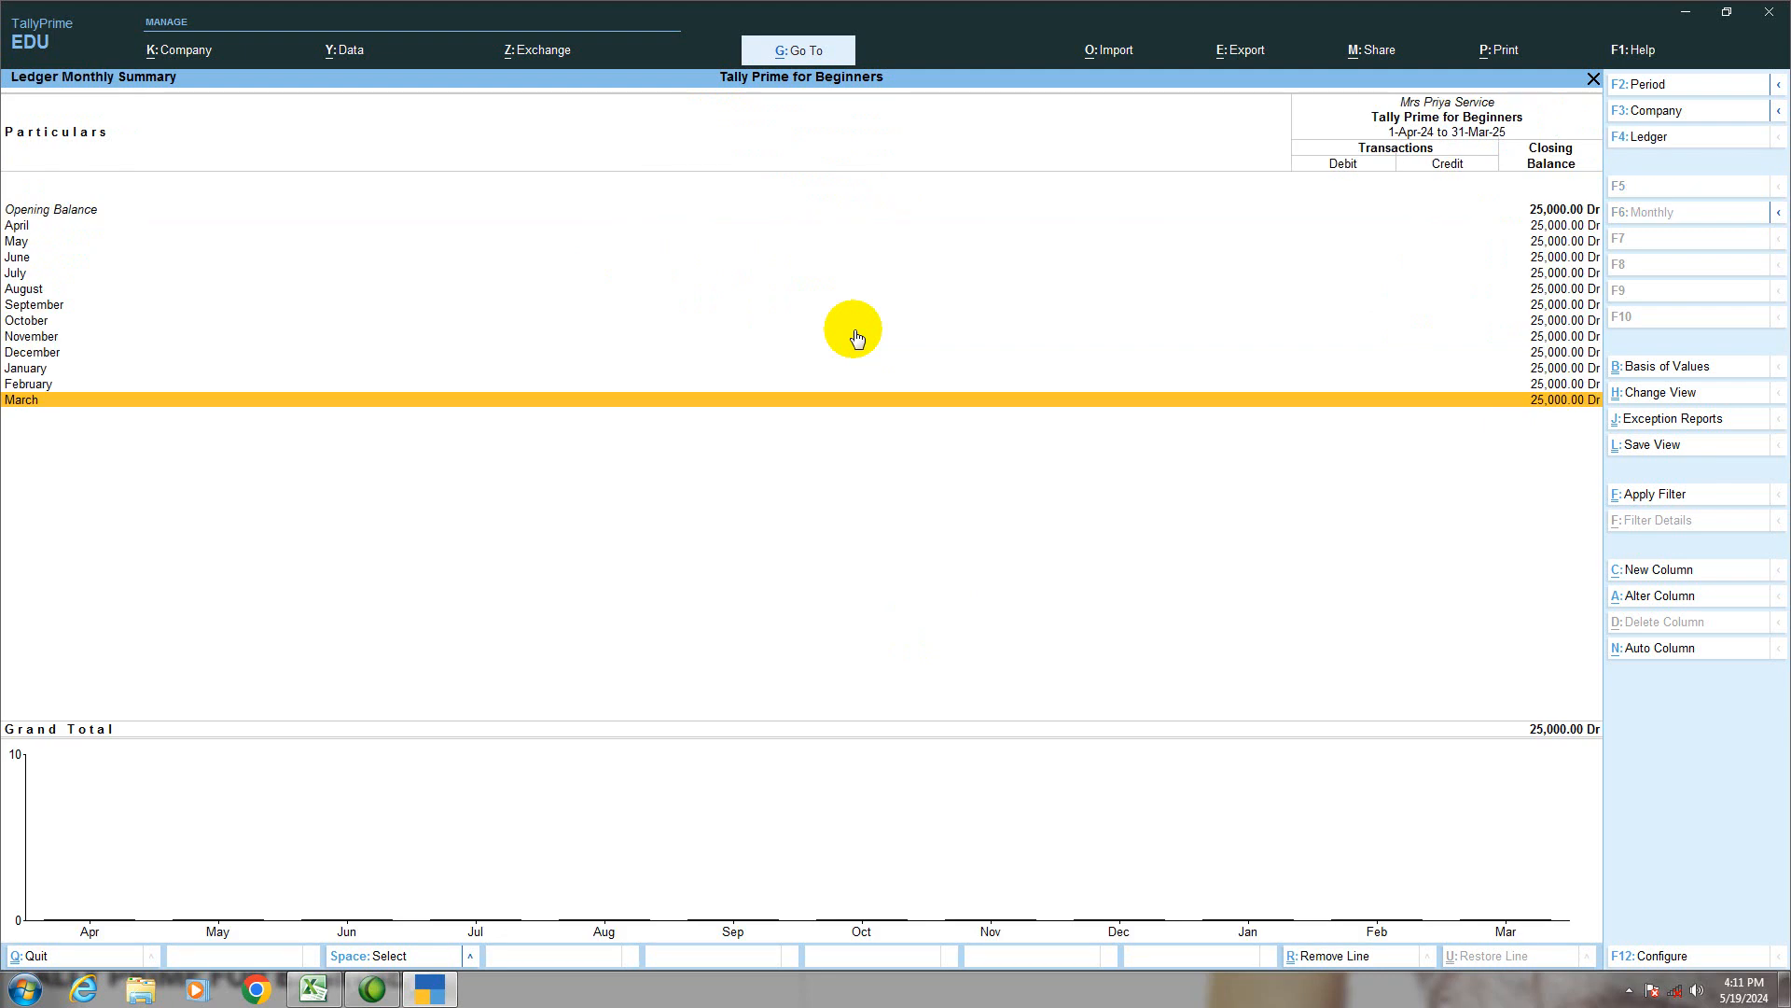
Open the outstation debtor's ledger vouchers for April and compare them with the bad debt problem in Excel.
key(Up)
key(Up)
key(Up)
key(Up)
key(Up)
key(Up)
key(Up)
key(Up)
key(Up)
key(Up)
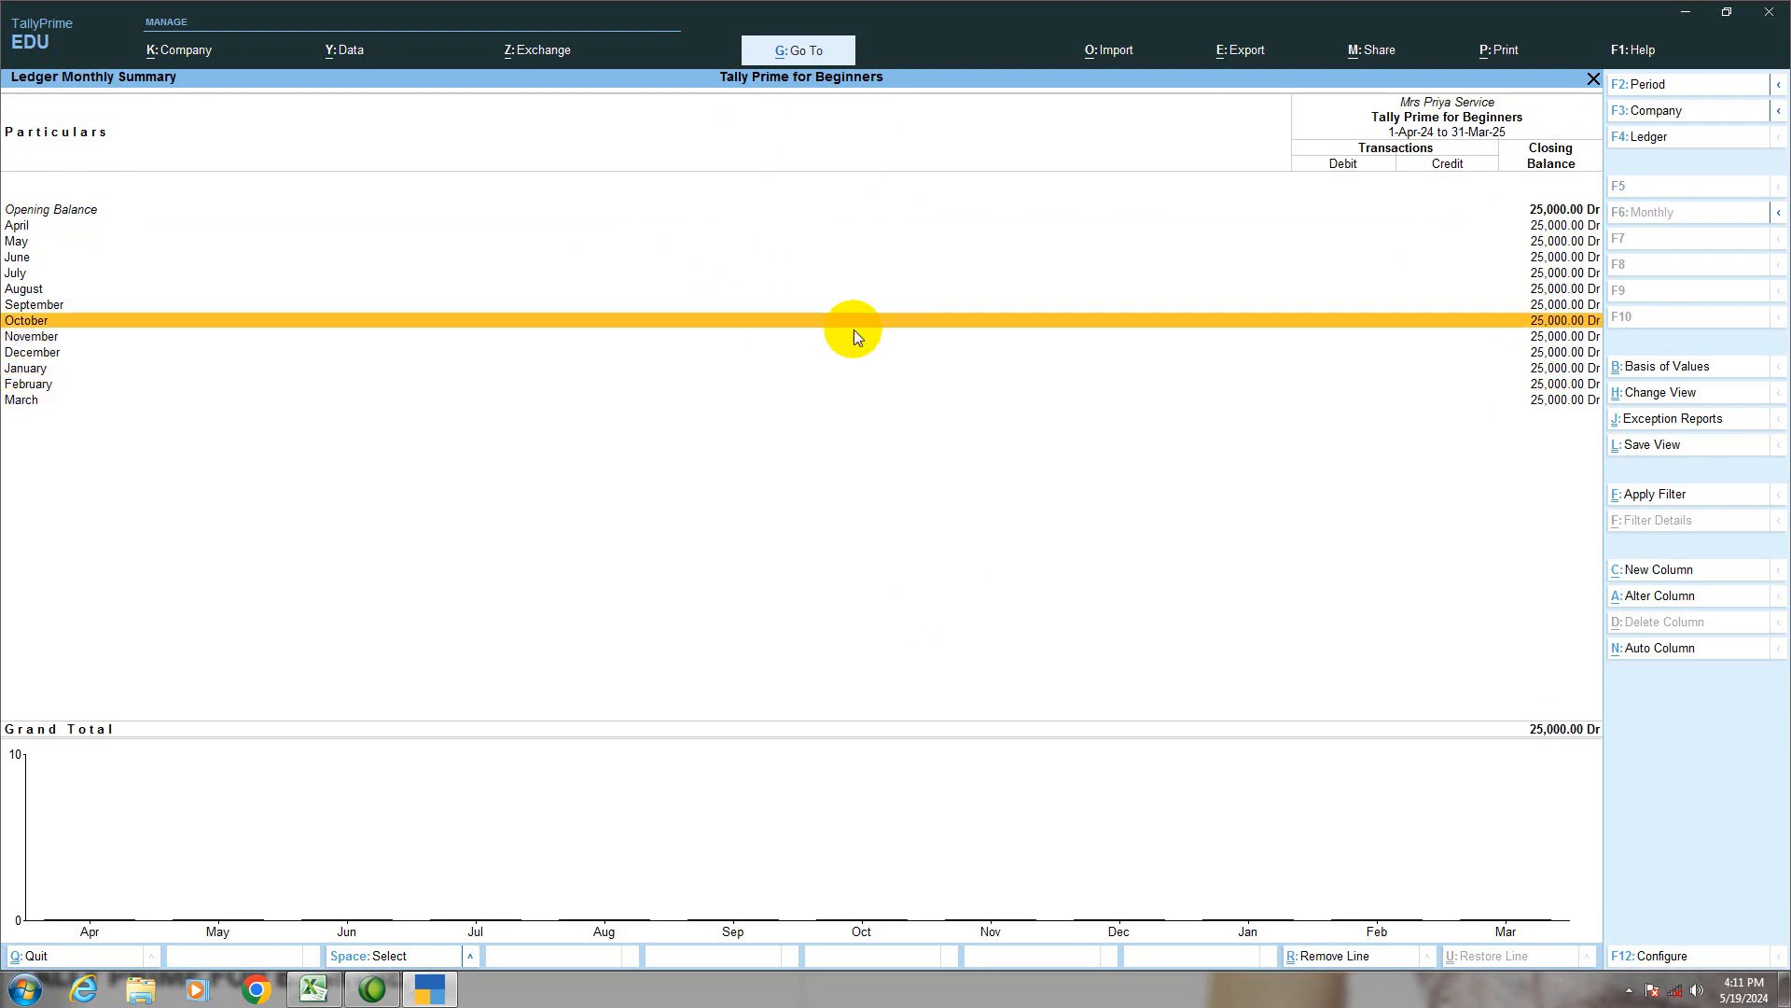
key(Up)
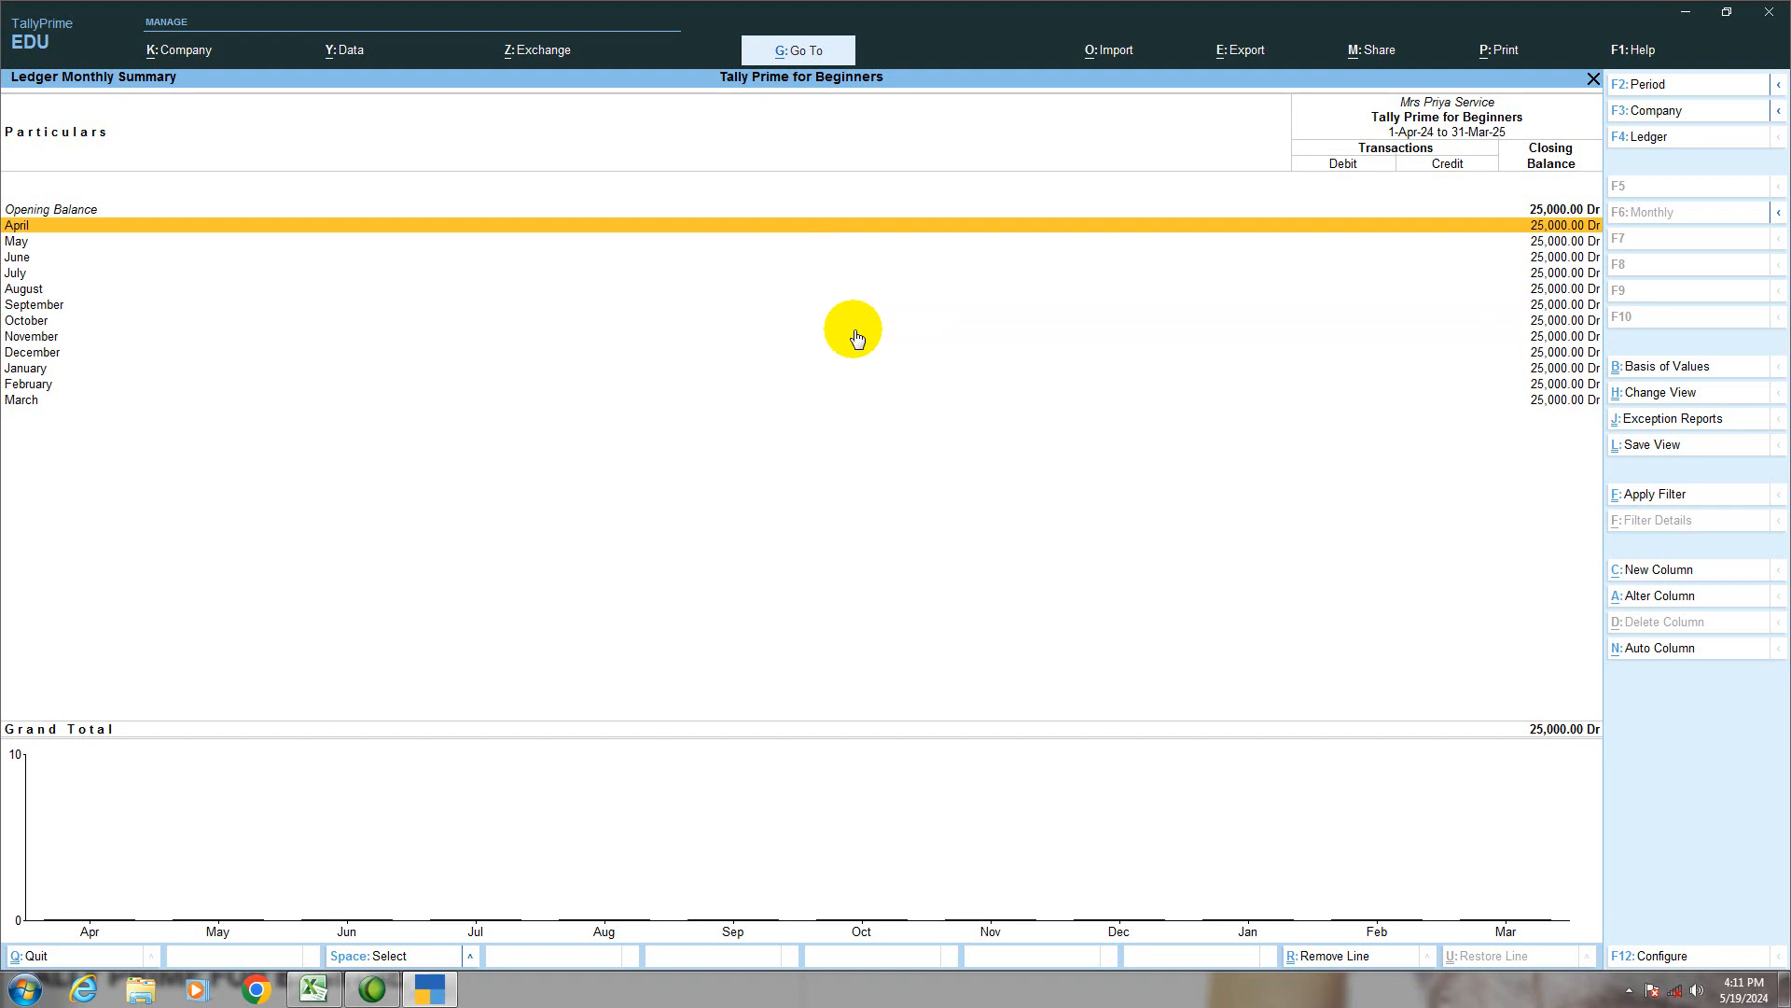
key(Return)
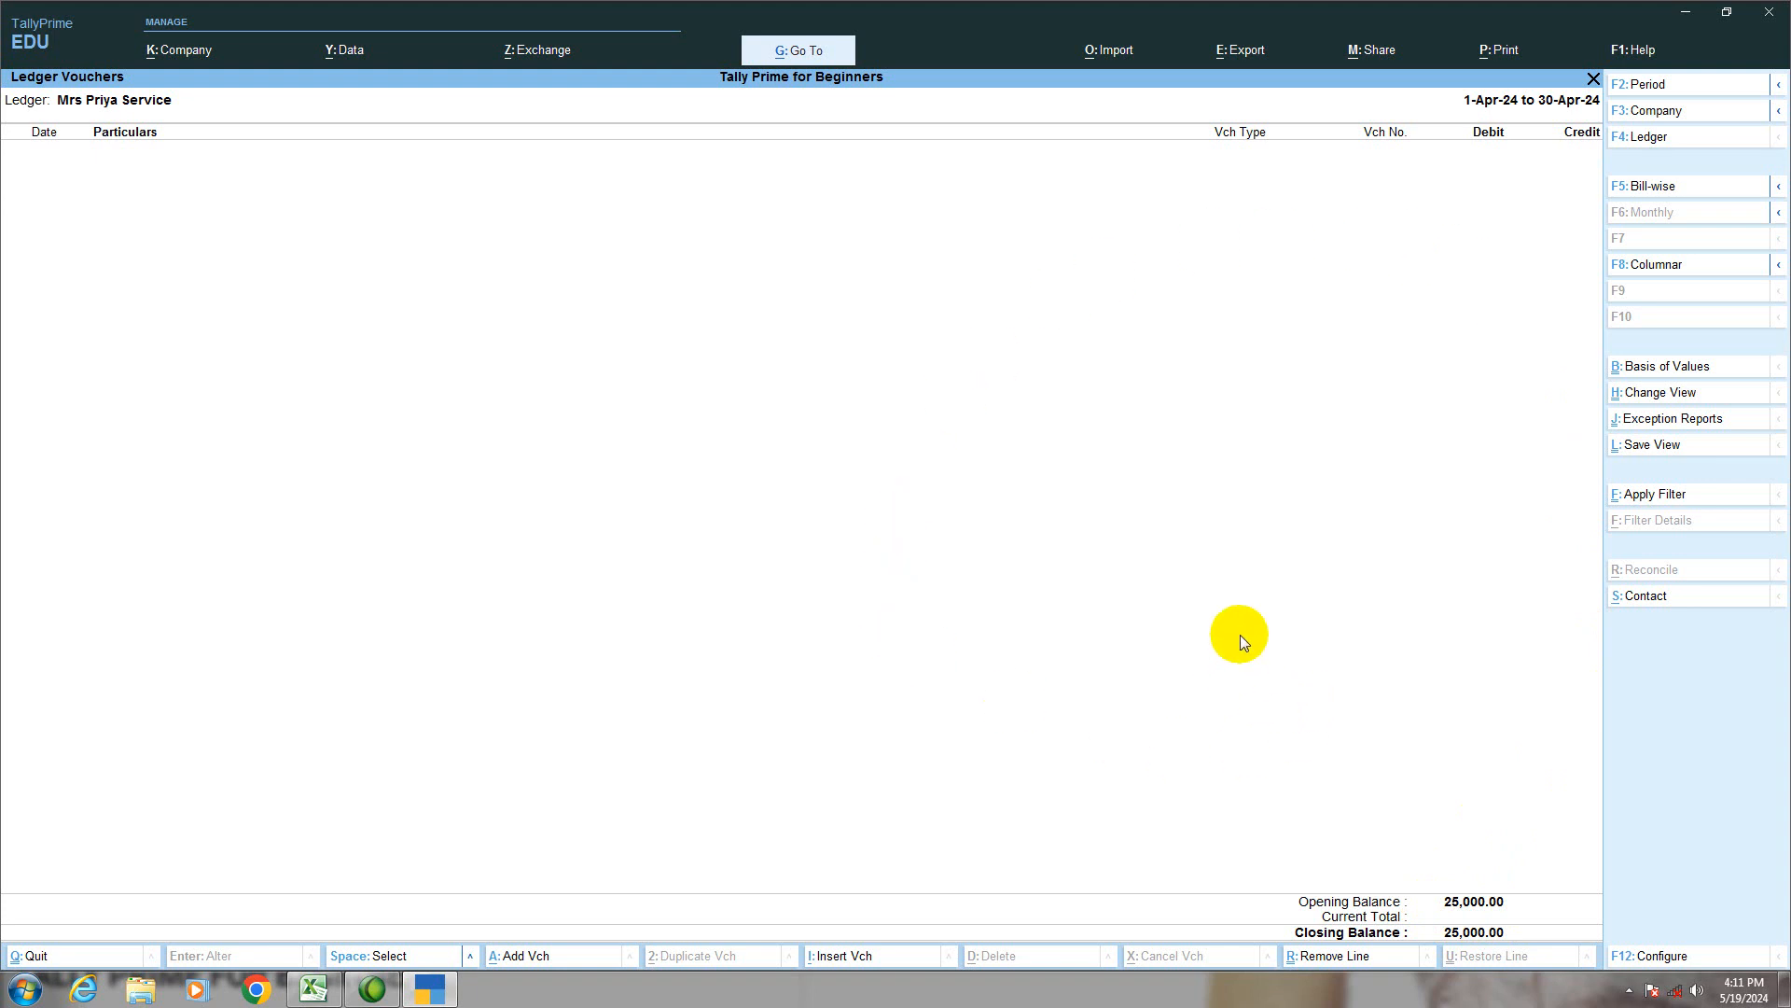
click(313, 989)
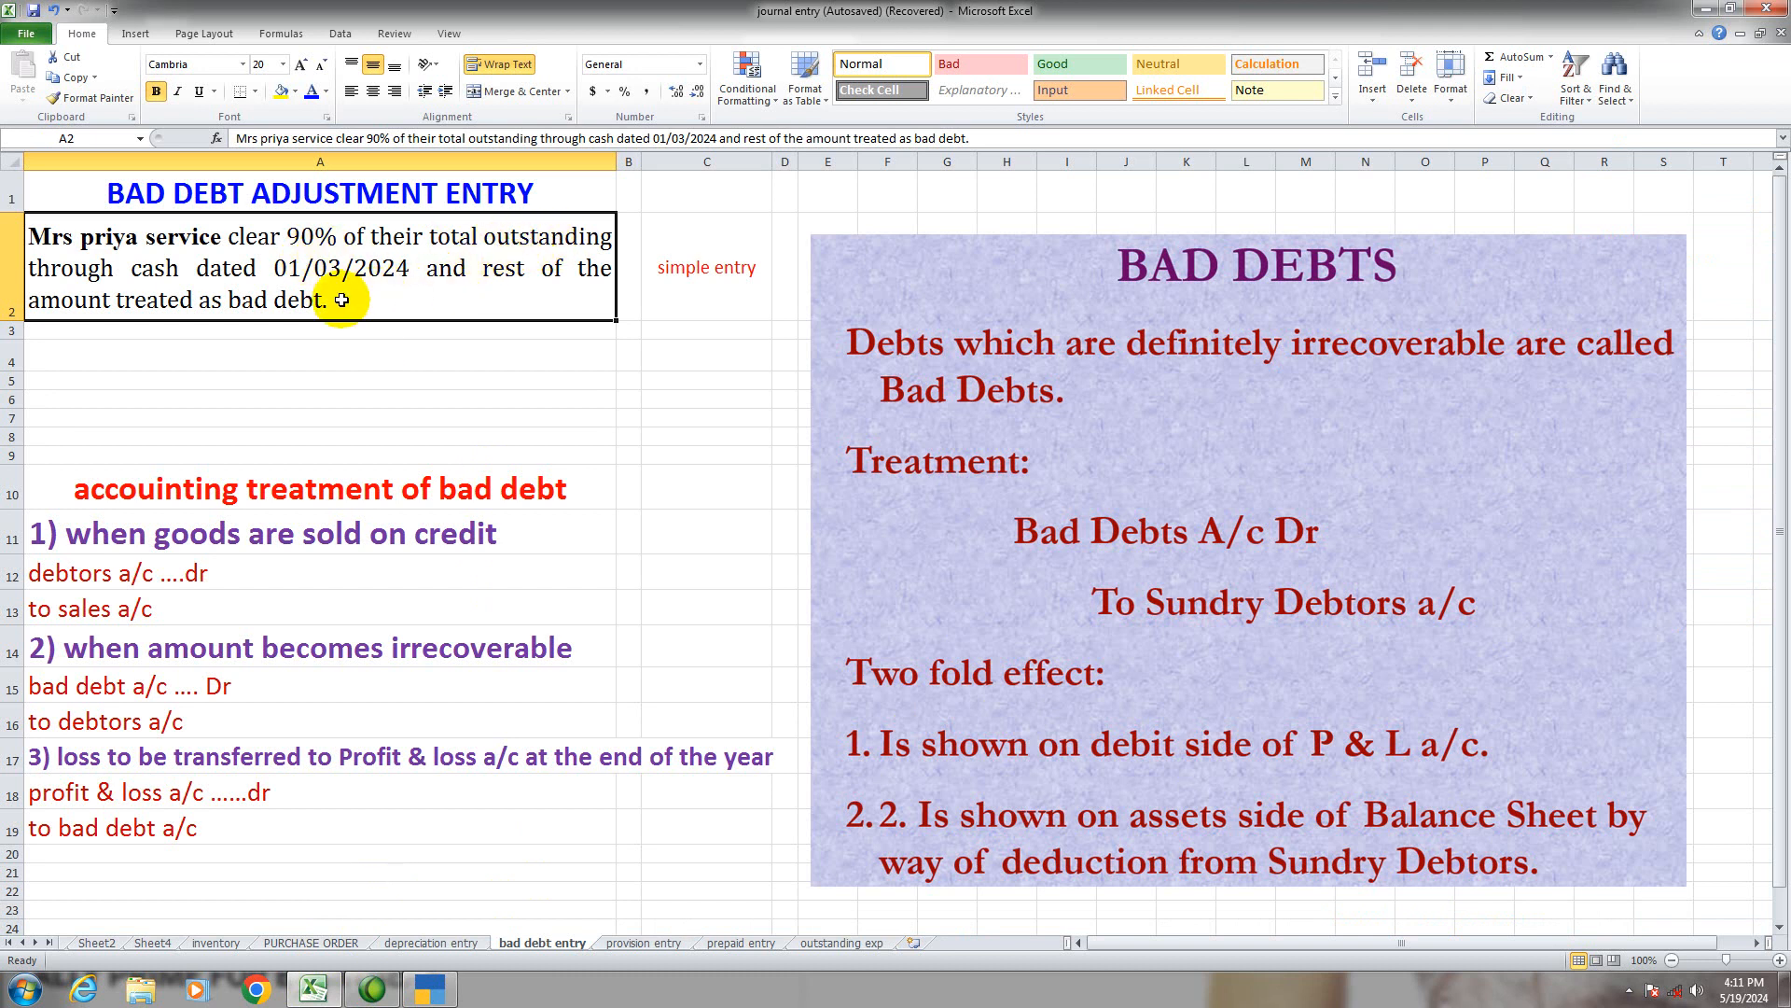
click(431, 987)
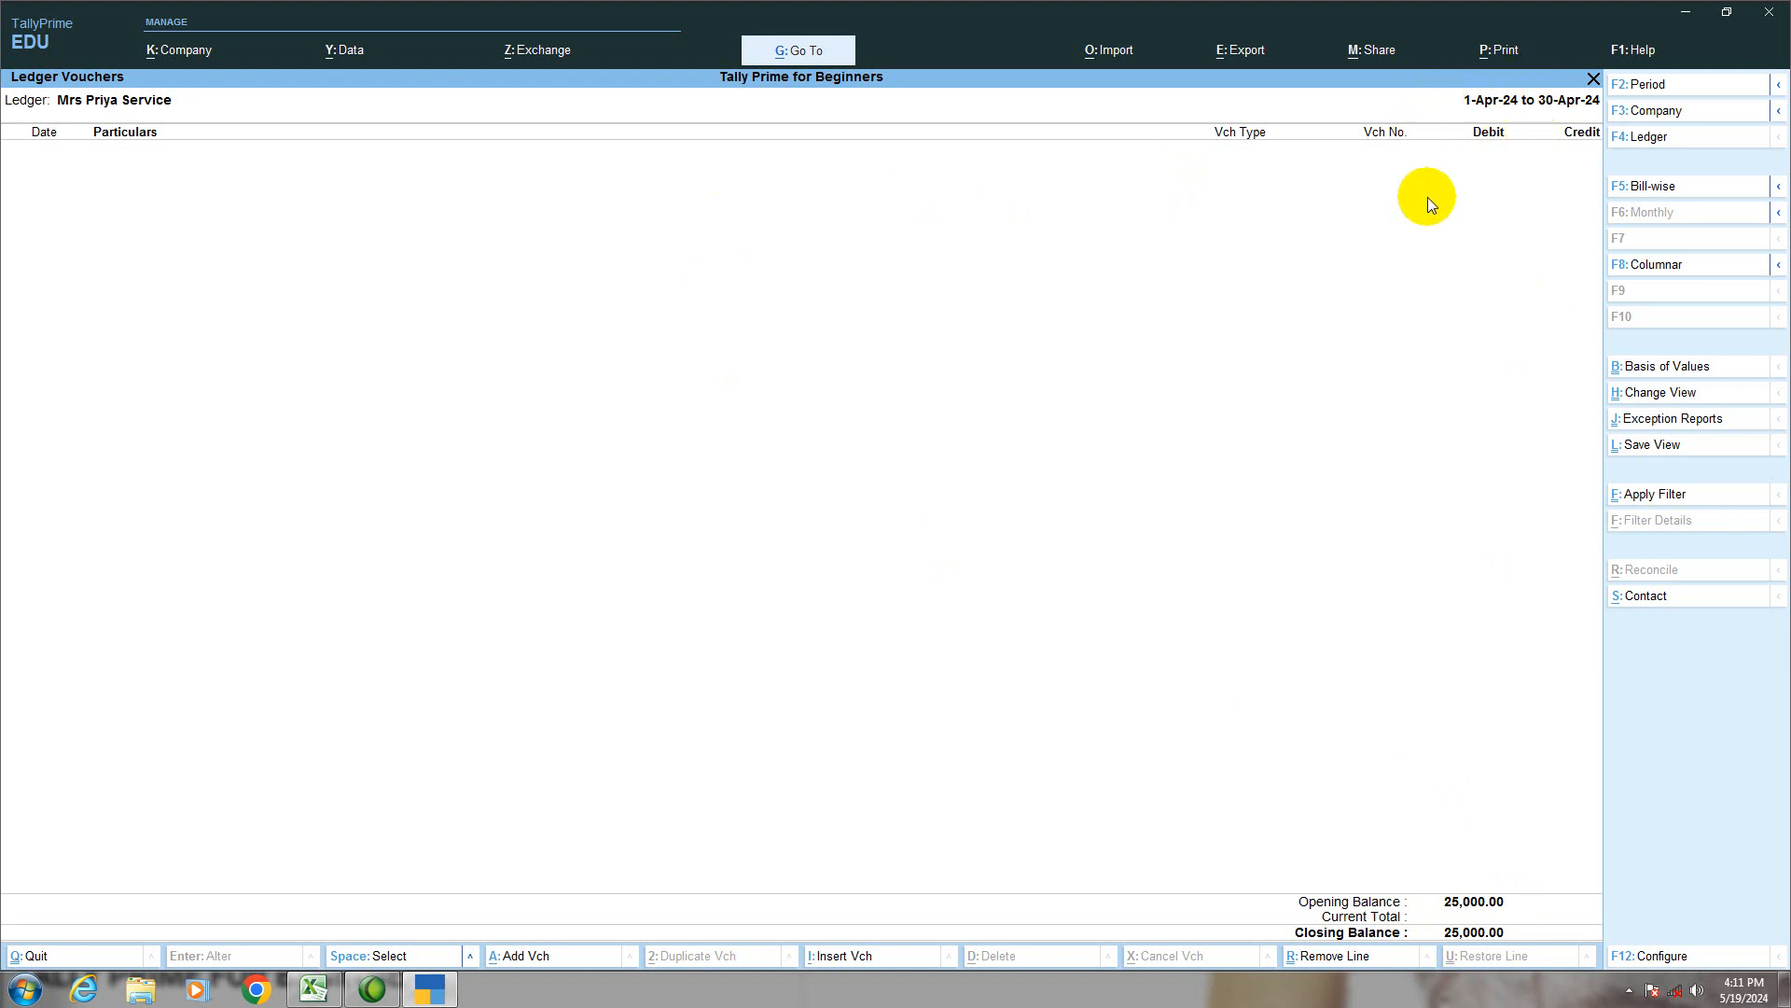
Leave the debtor reports and open voucher creation from the Gateway of Tally.
key(Escape)
key(Escape)
key(Escape)
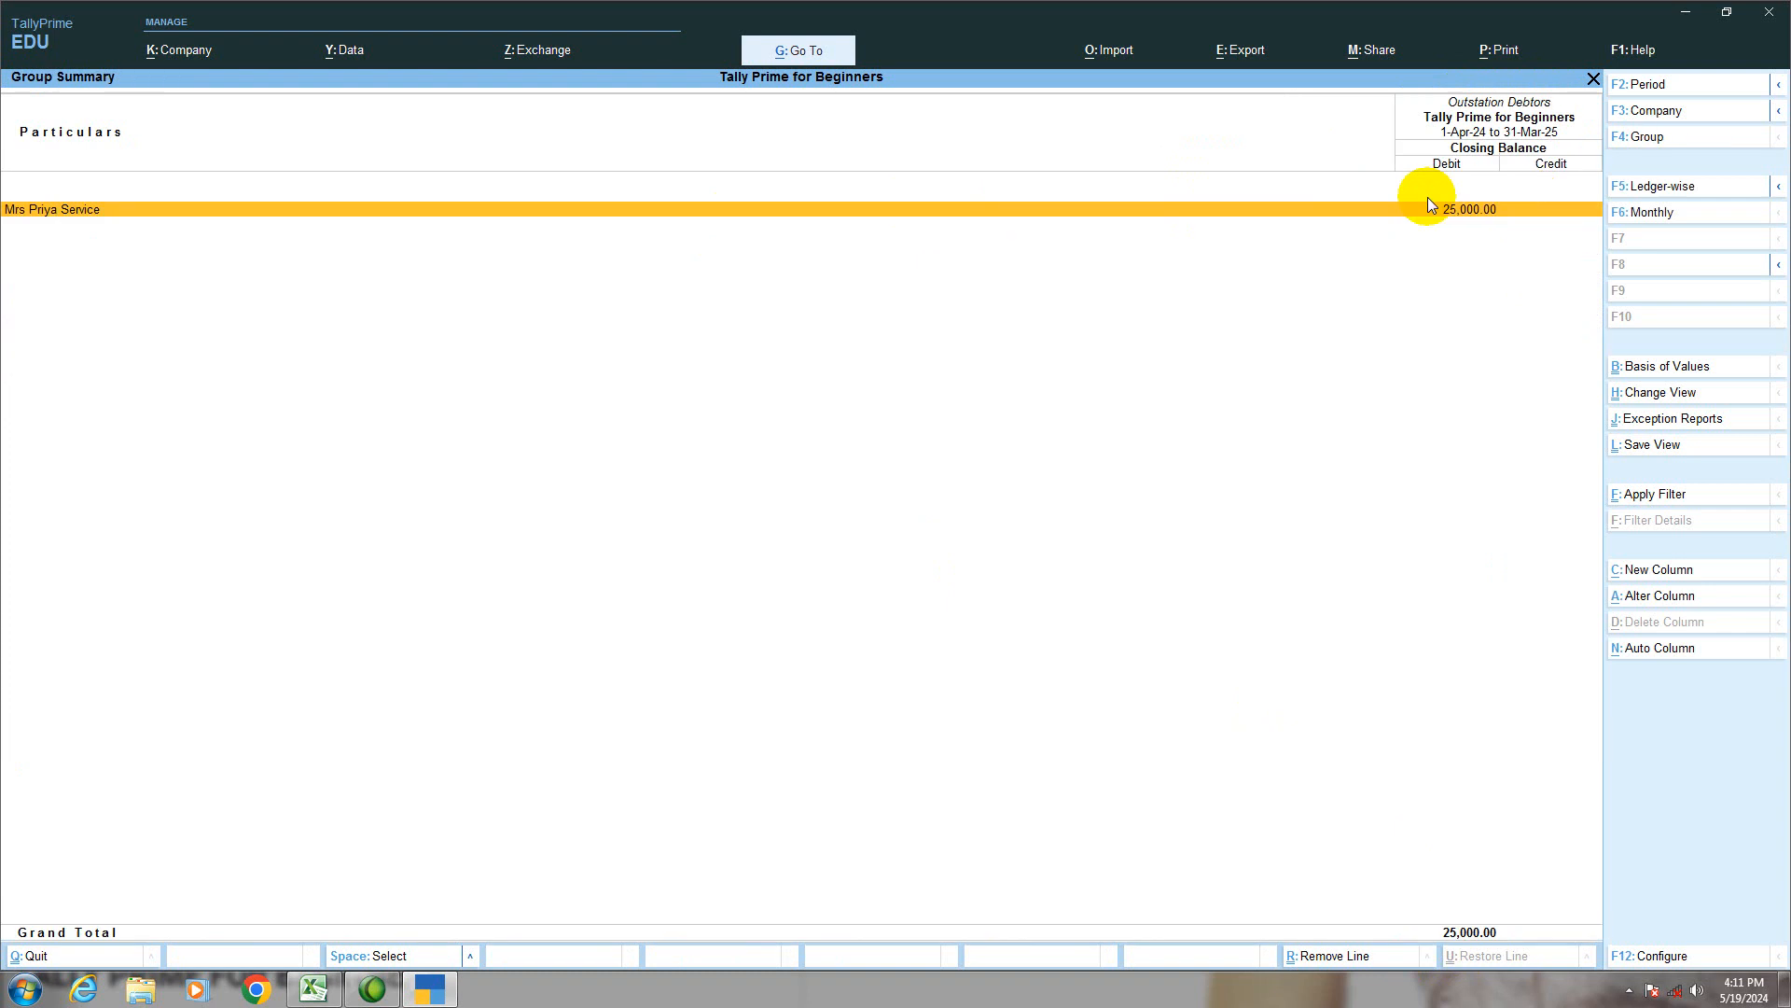
key(Escape)
key(Escape)
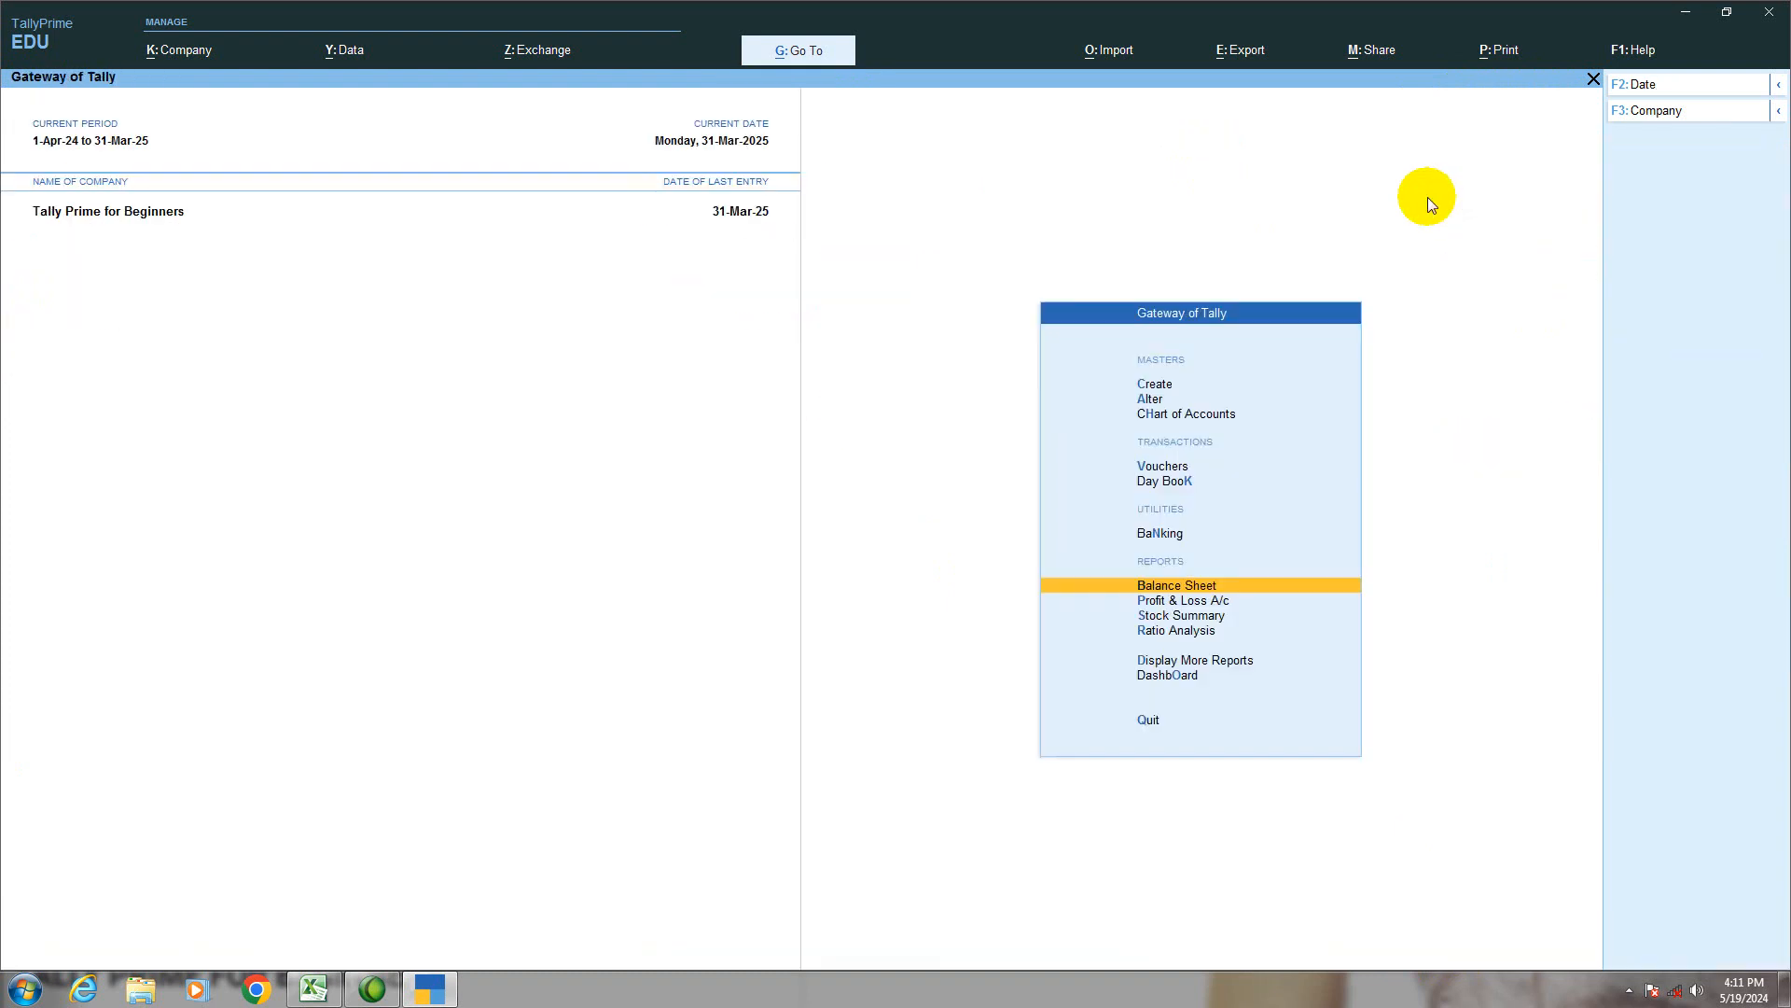
key(Up)
key(Up)
key(Up)
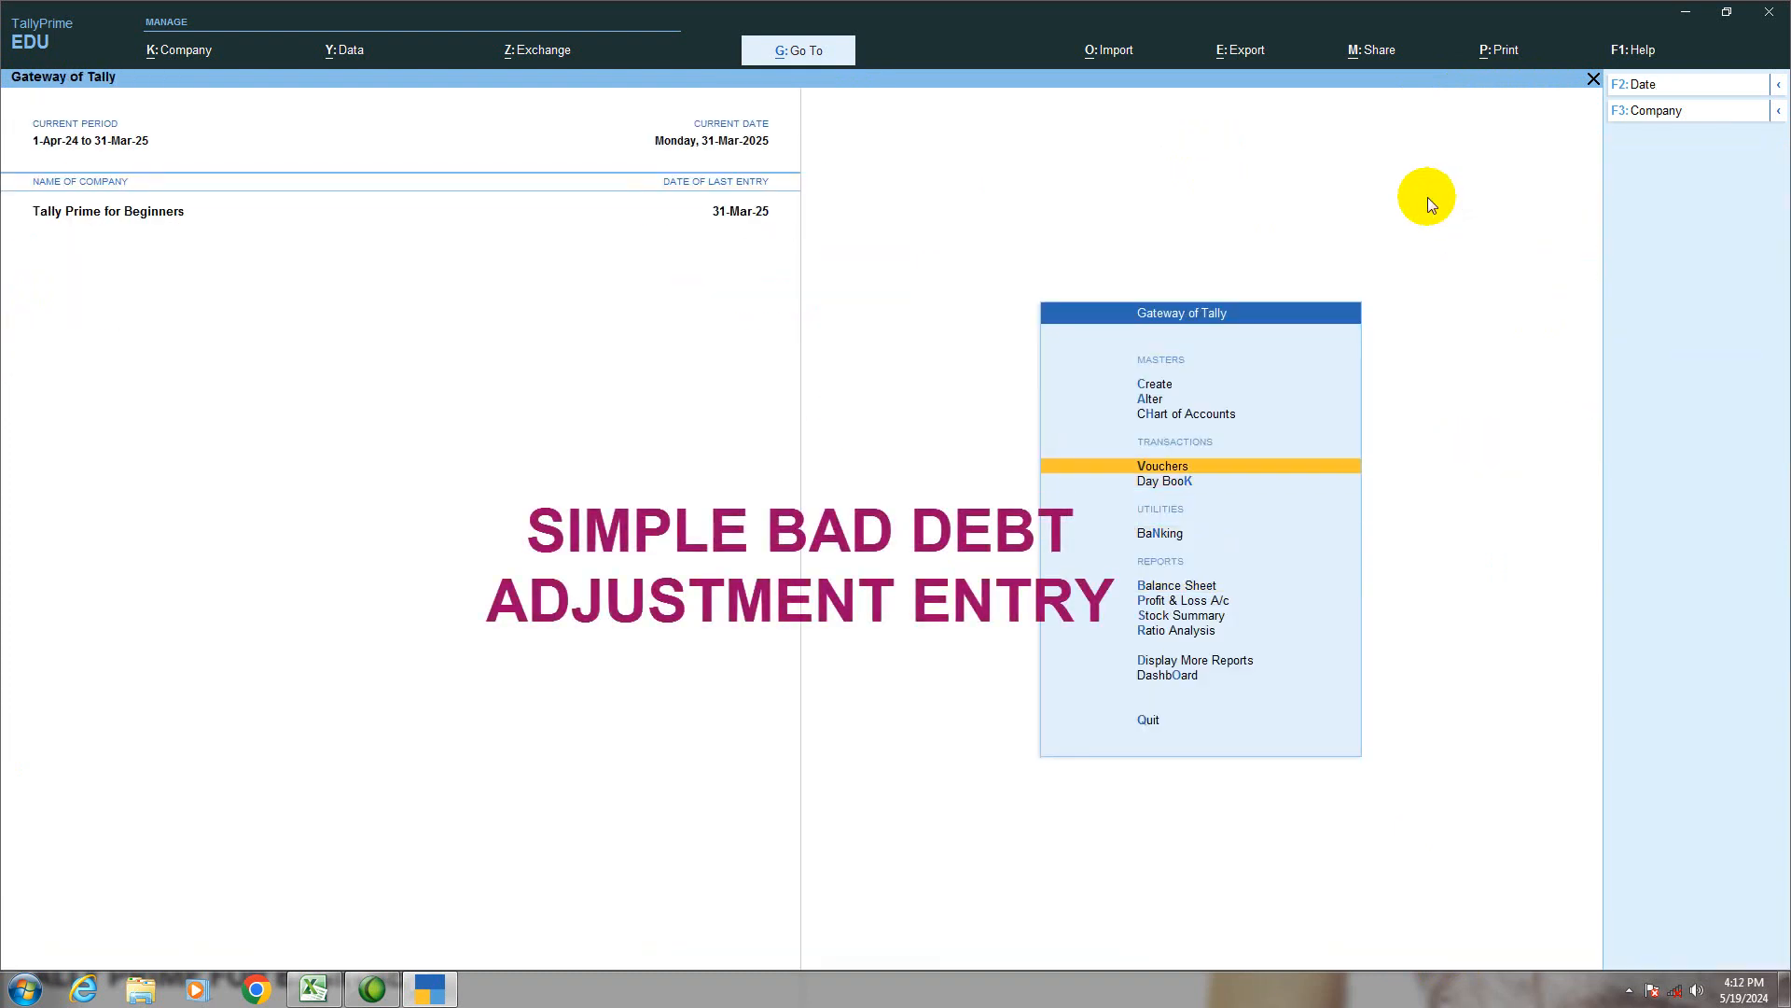
key(Return)
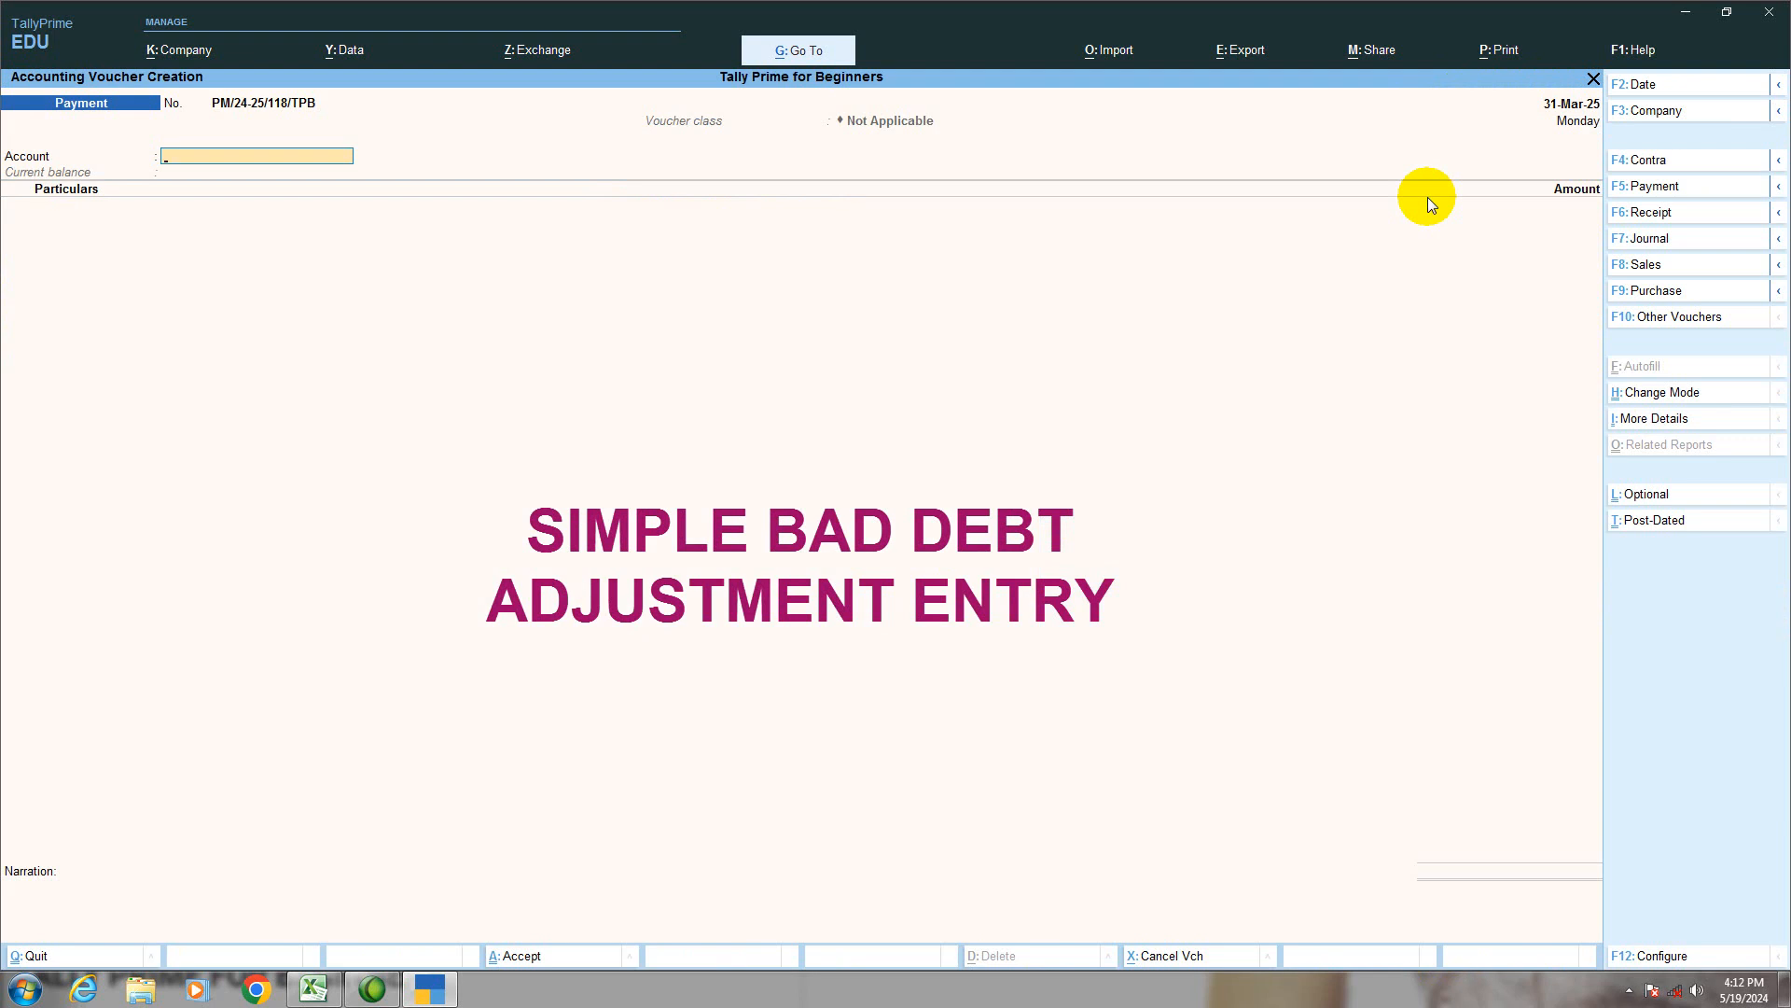
Reread the simple bad debt adjustment problem in the Excel workbook and return to TallyPrime.
mouse_move(378, 995)
click(314, 989)
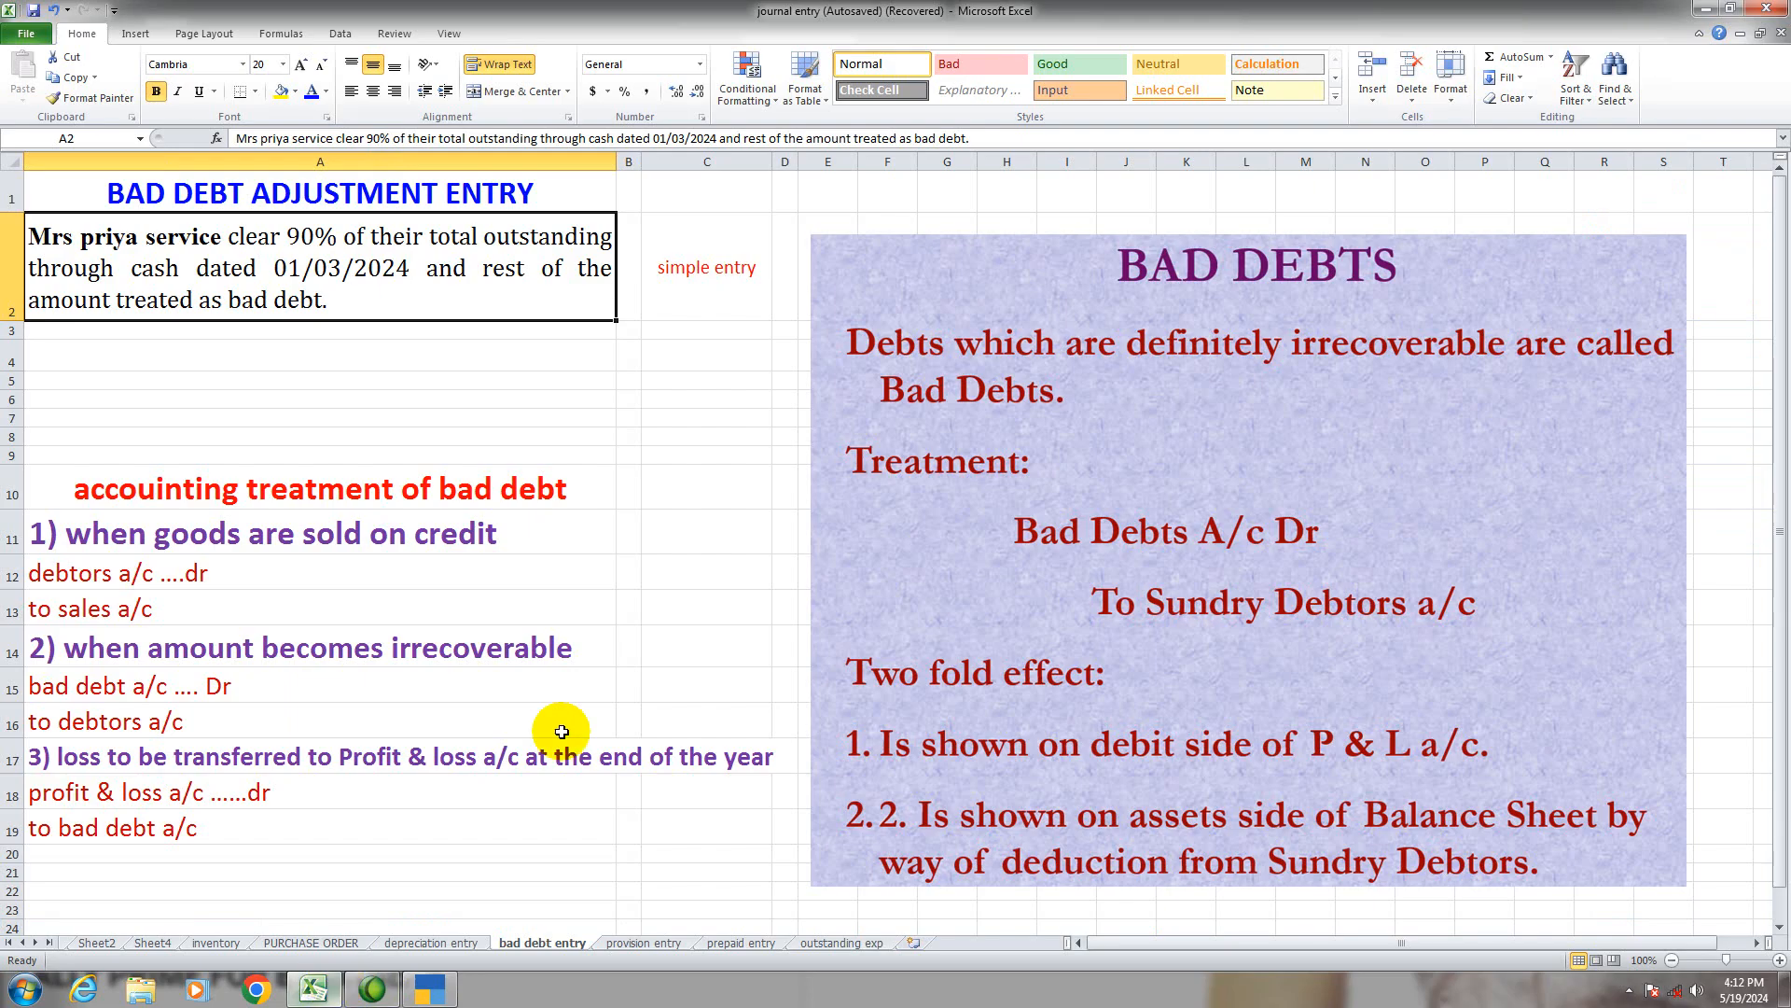
click(716, 291)
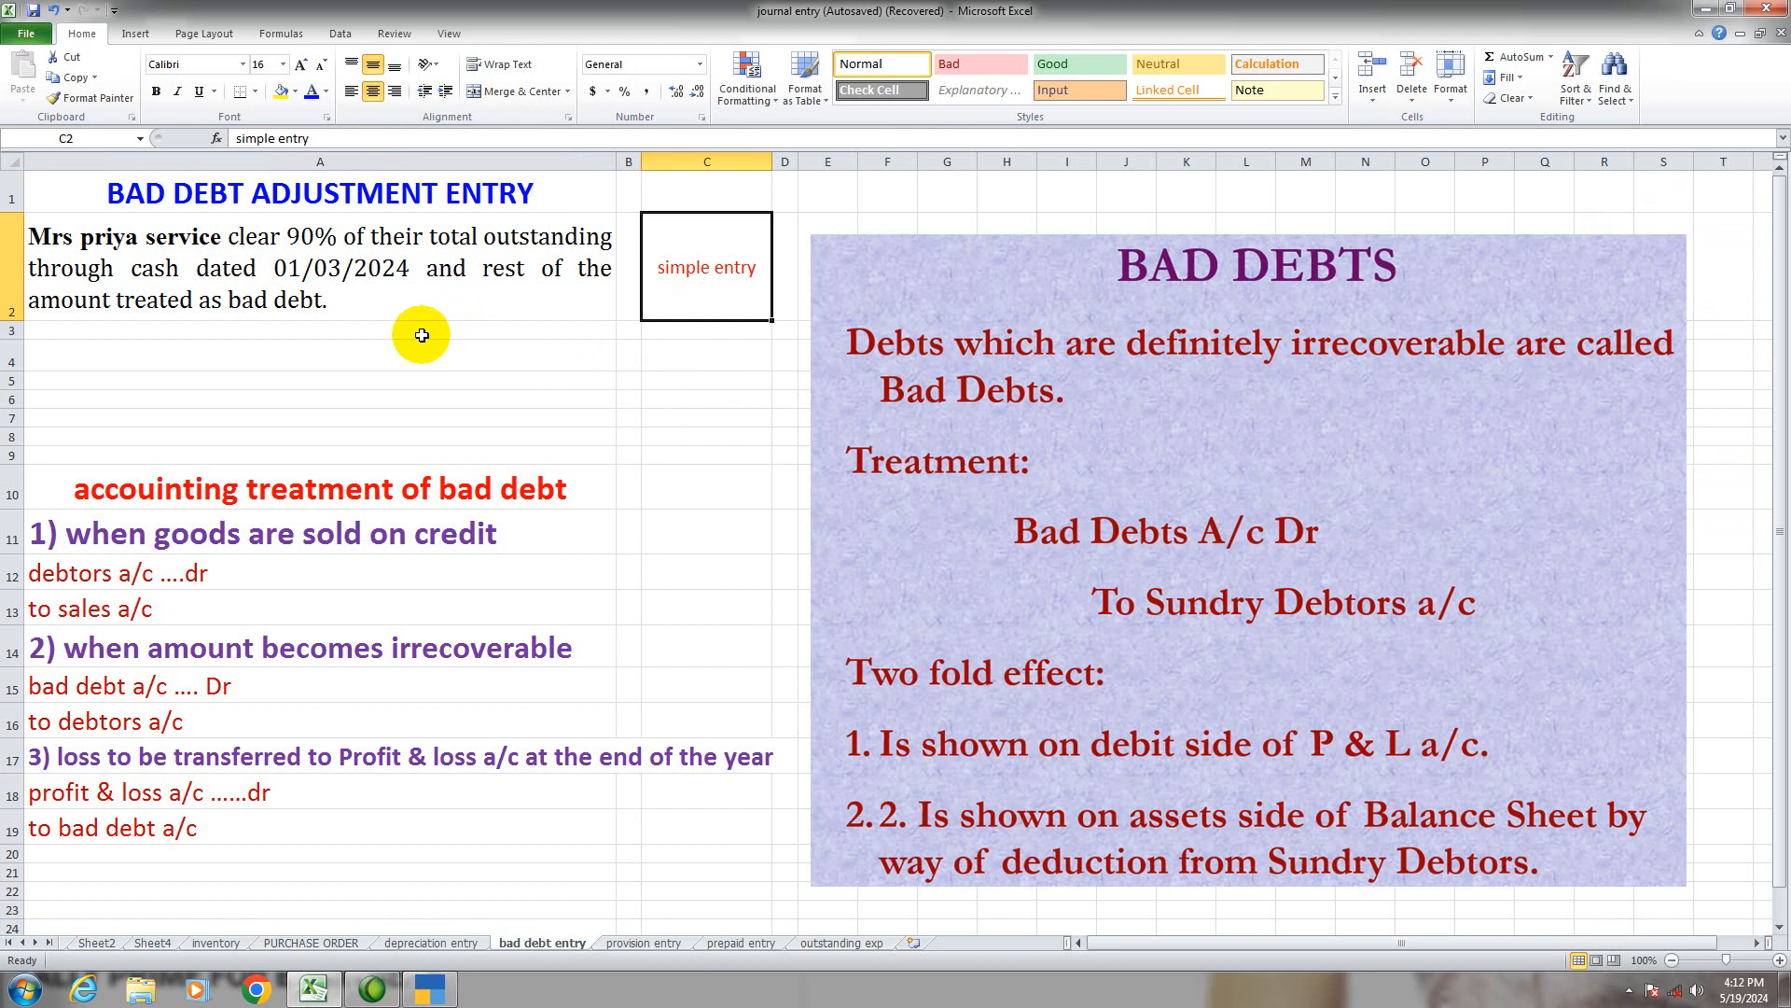
click(125, 353)
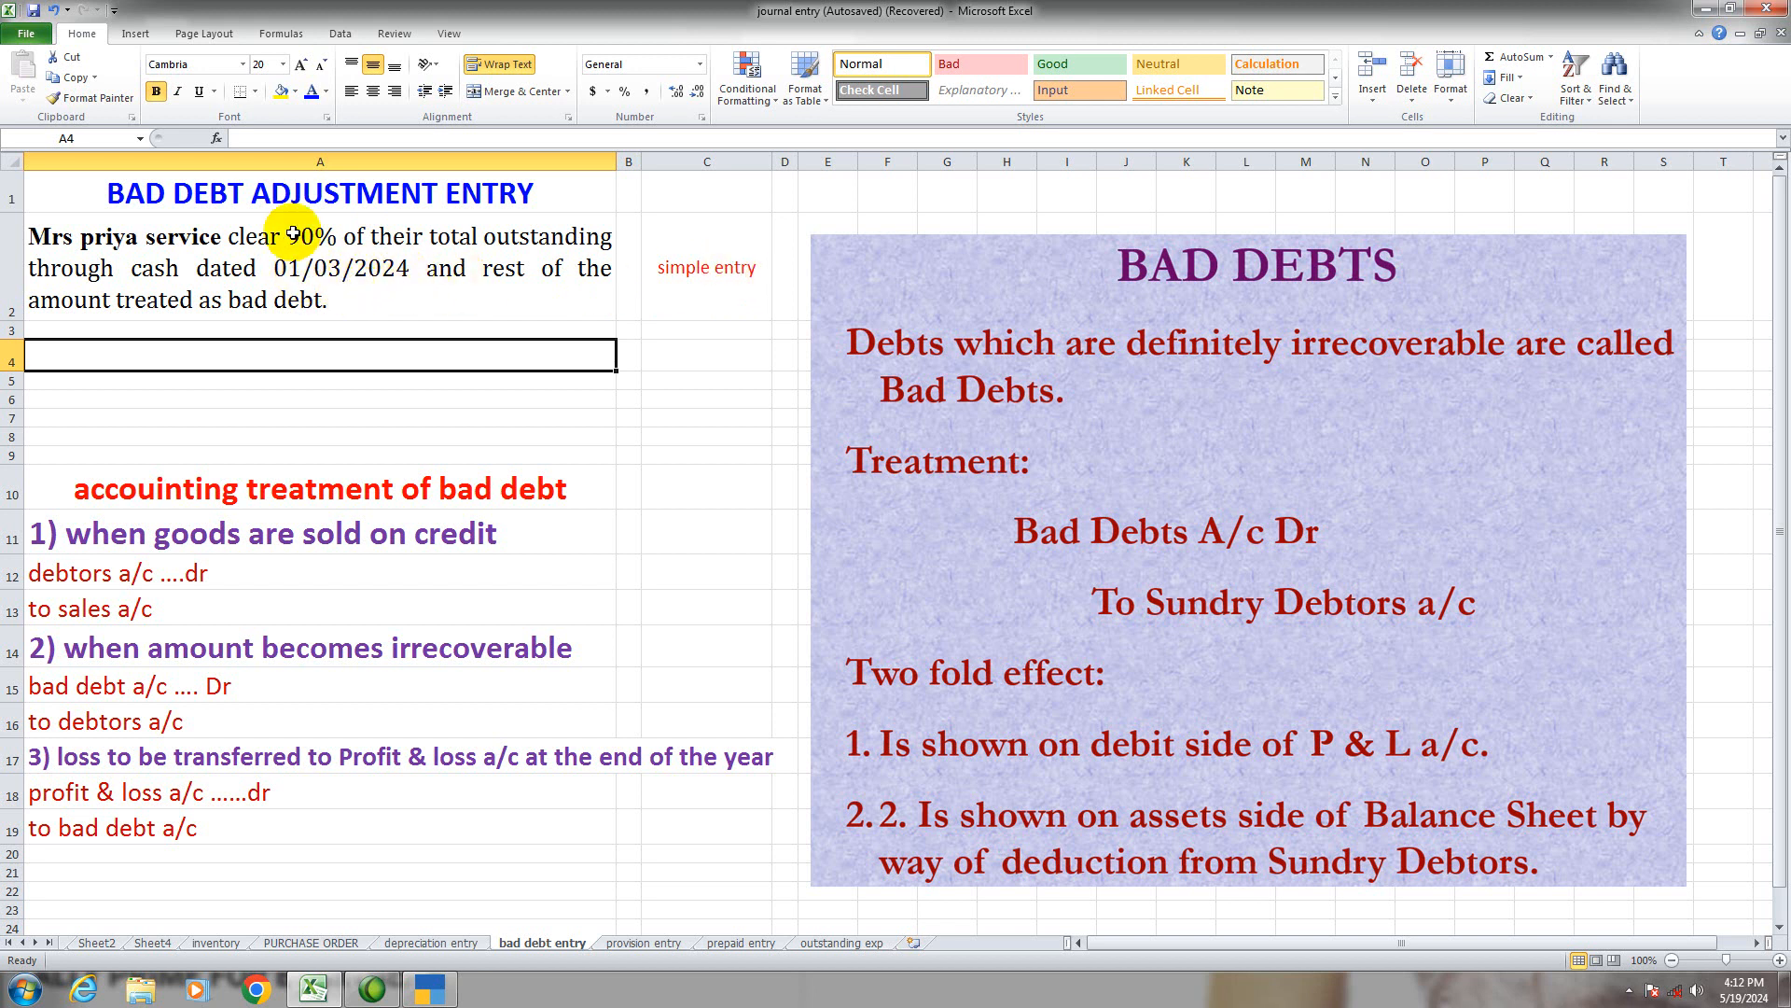
click(423, 994)
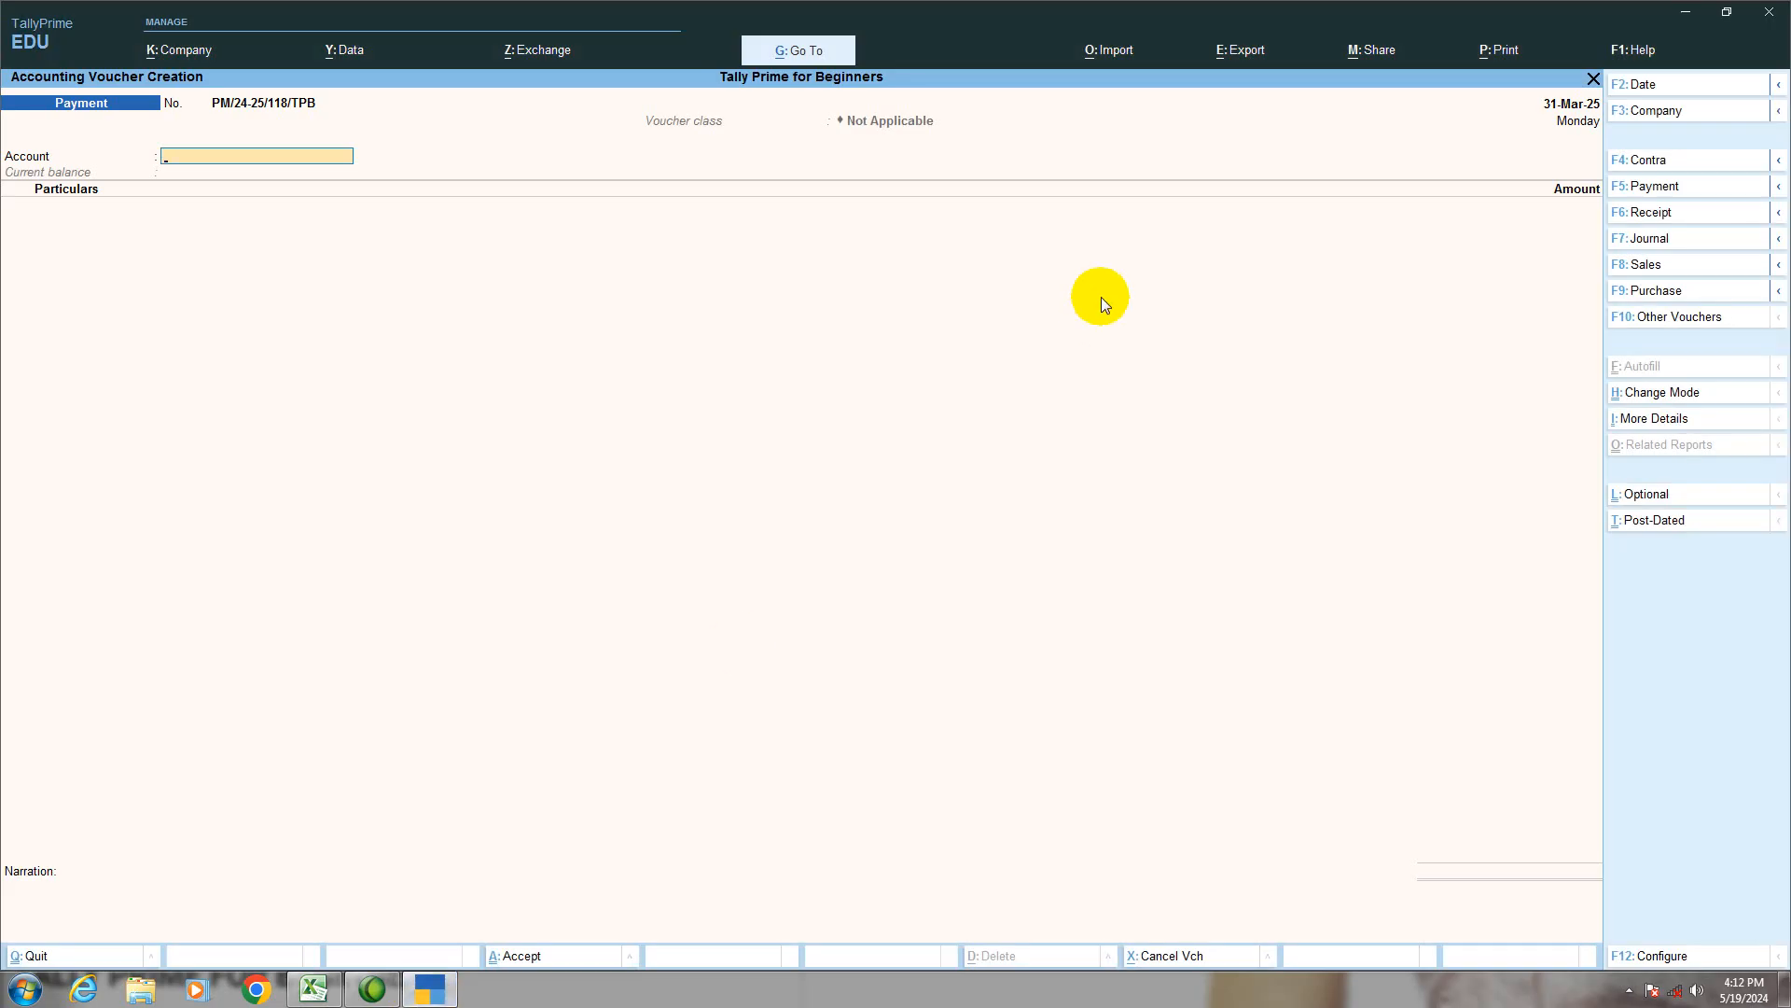
Change the voucher type to Journal and set the voucher date to 1-Mar-25.
key(F7)
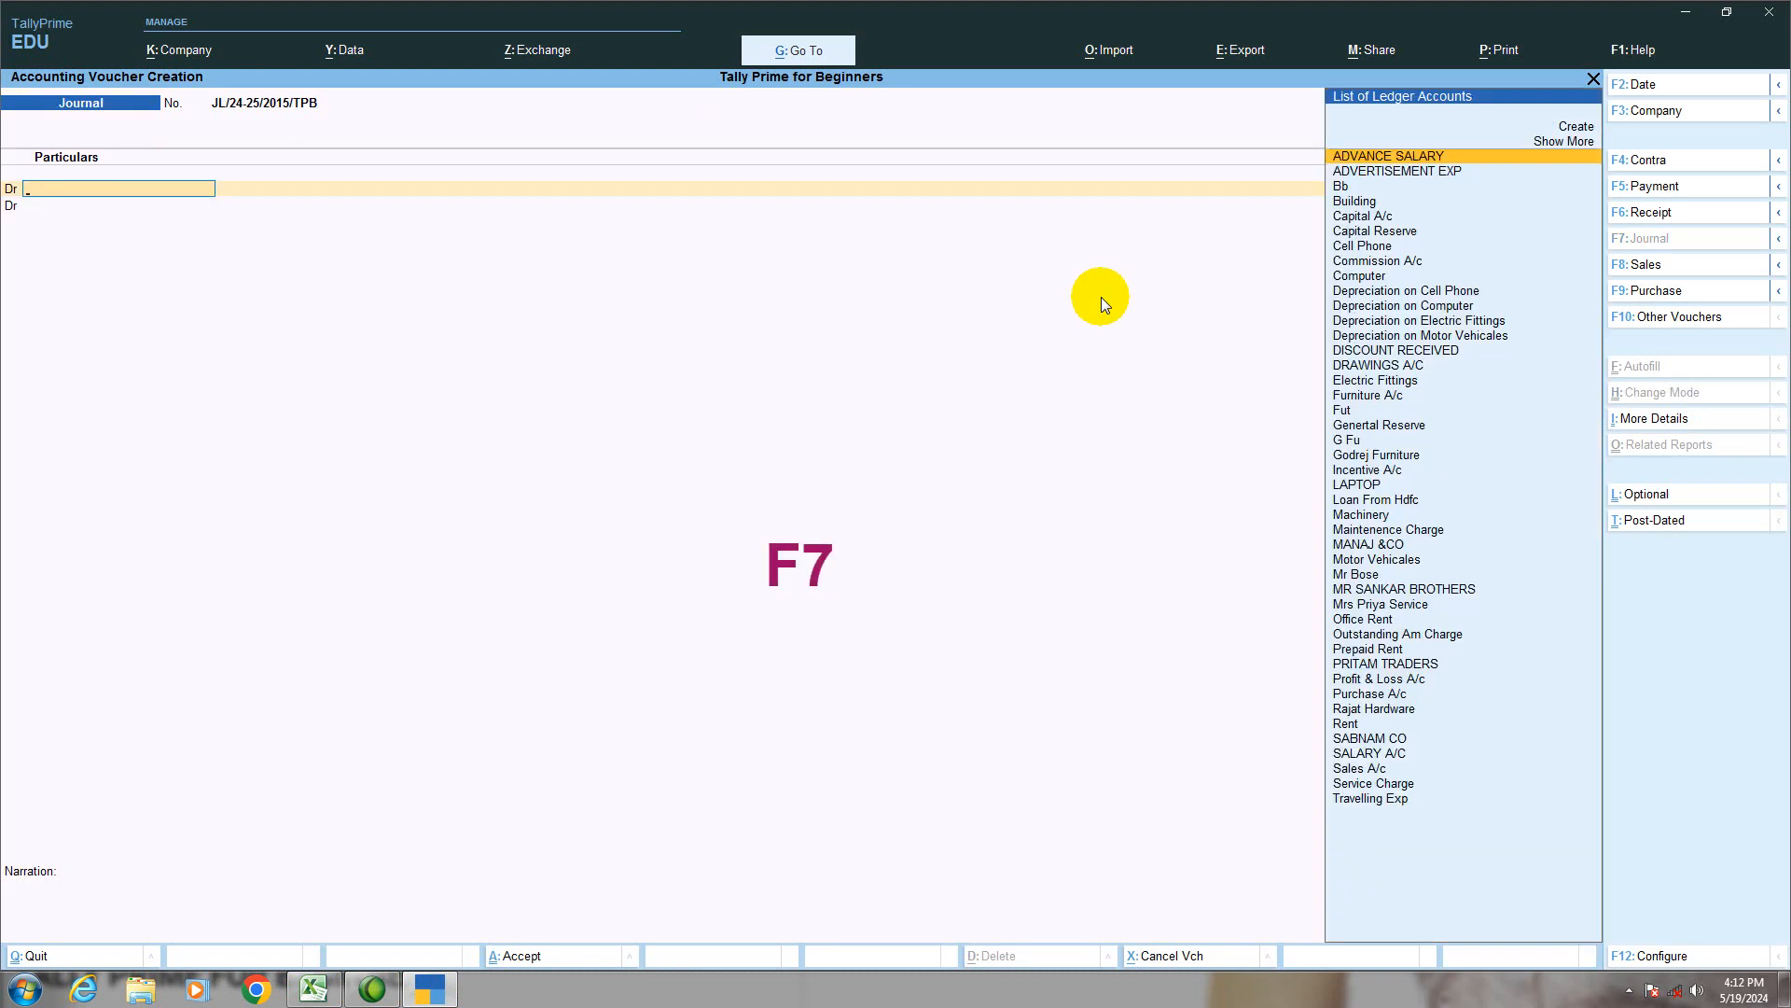
key(F2)
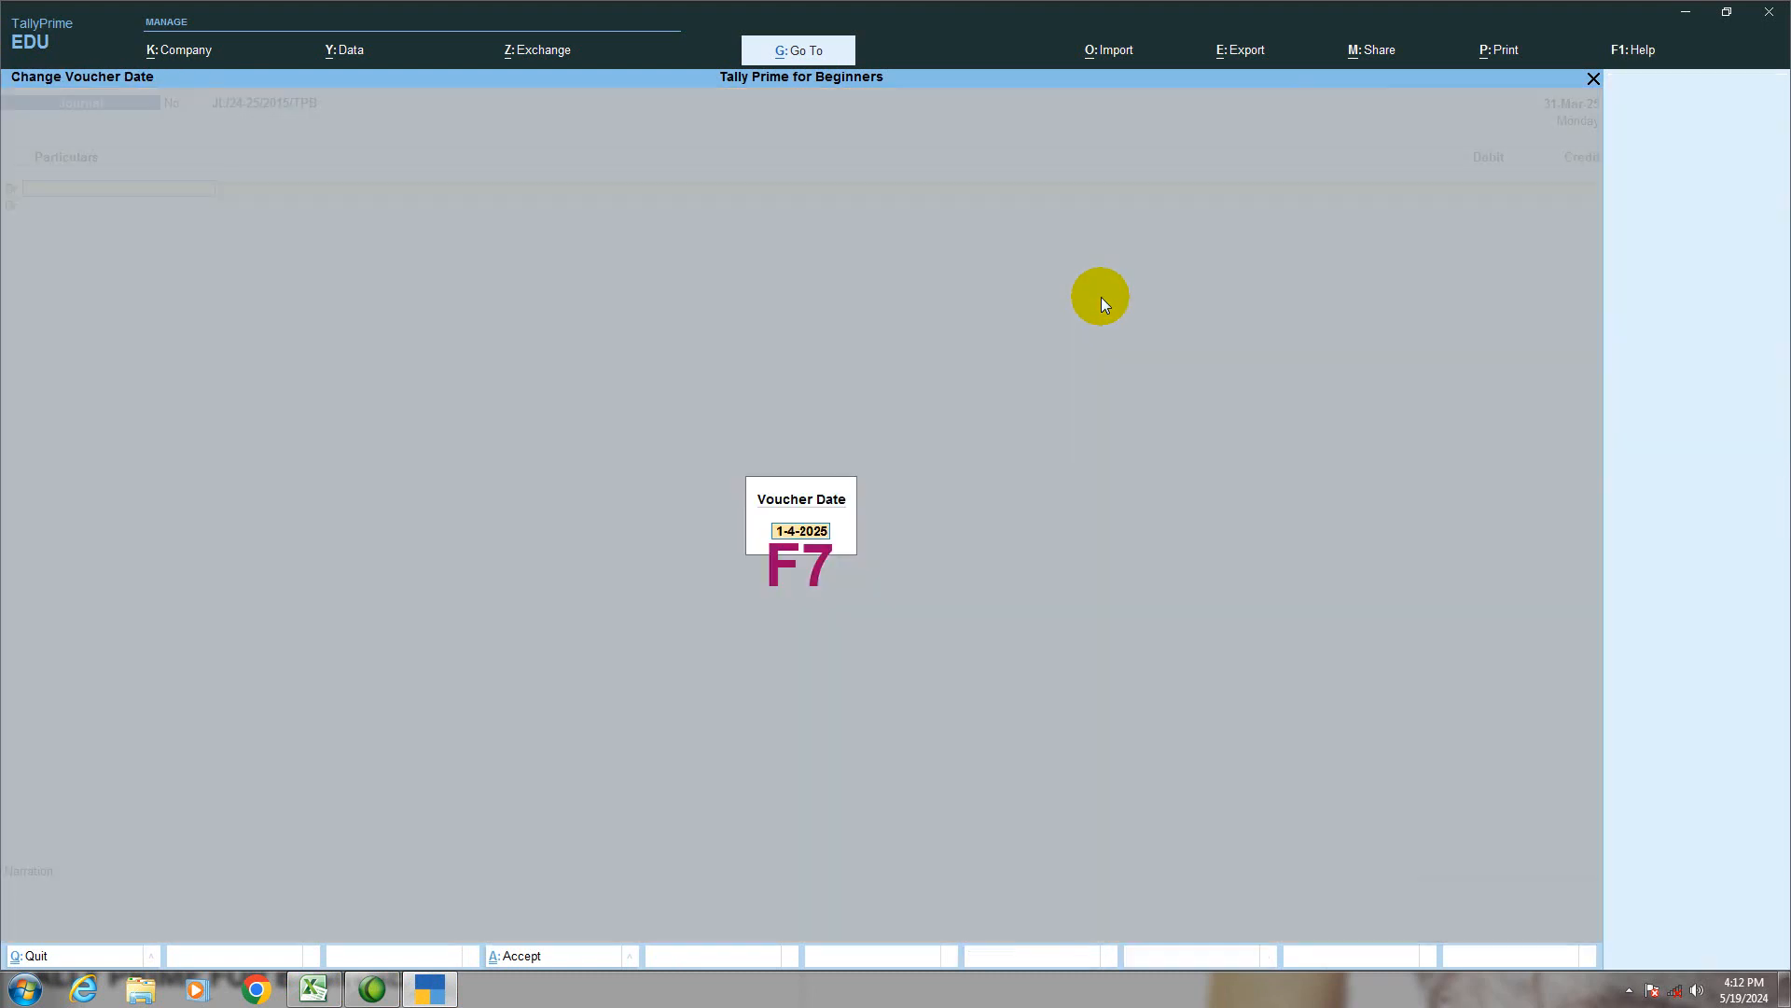
text(01-04)
key(Return)
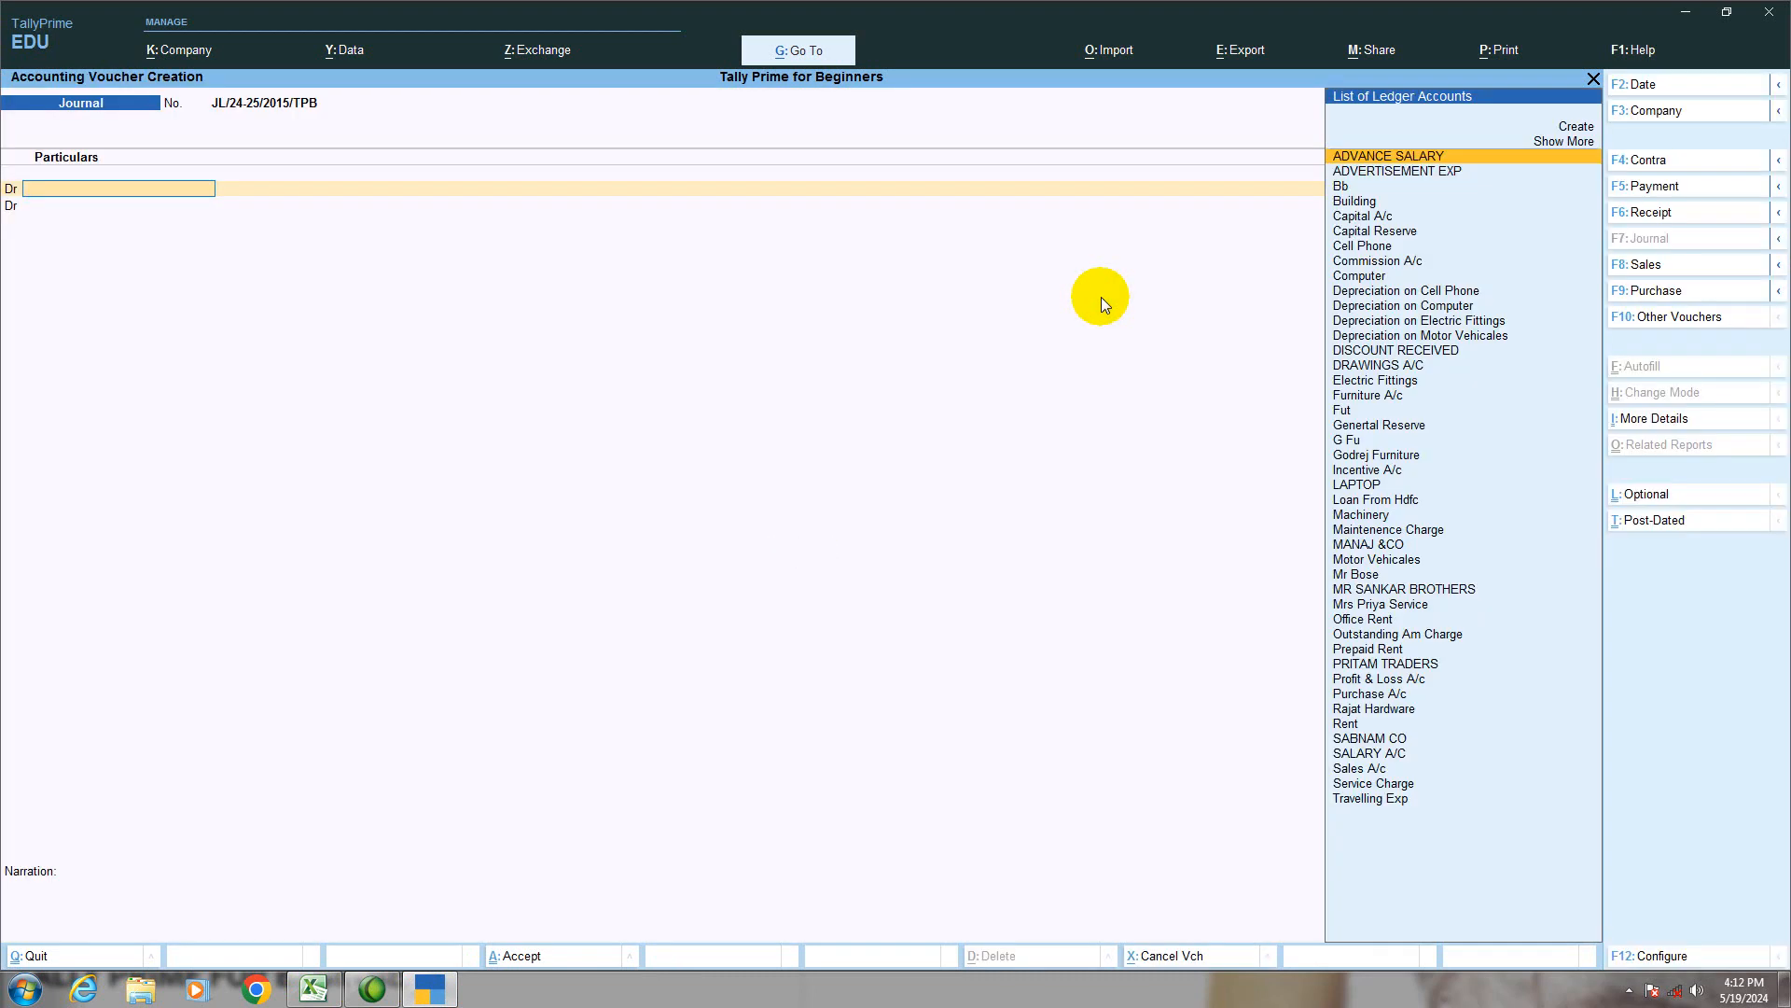
Create a Bad Debt ledger under Indirect Expenses and use it as the journal's debit account.
text(B)
key(alt+c)
text(ad debt)
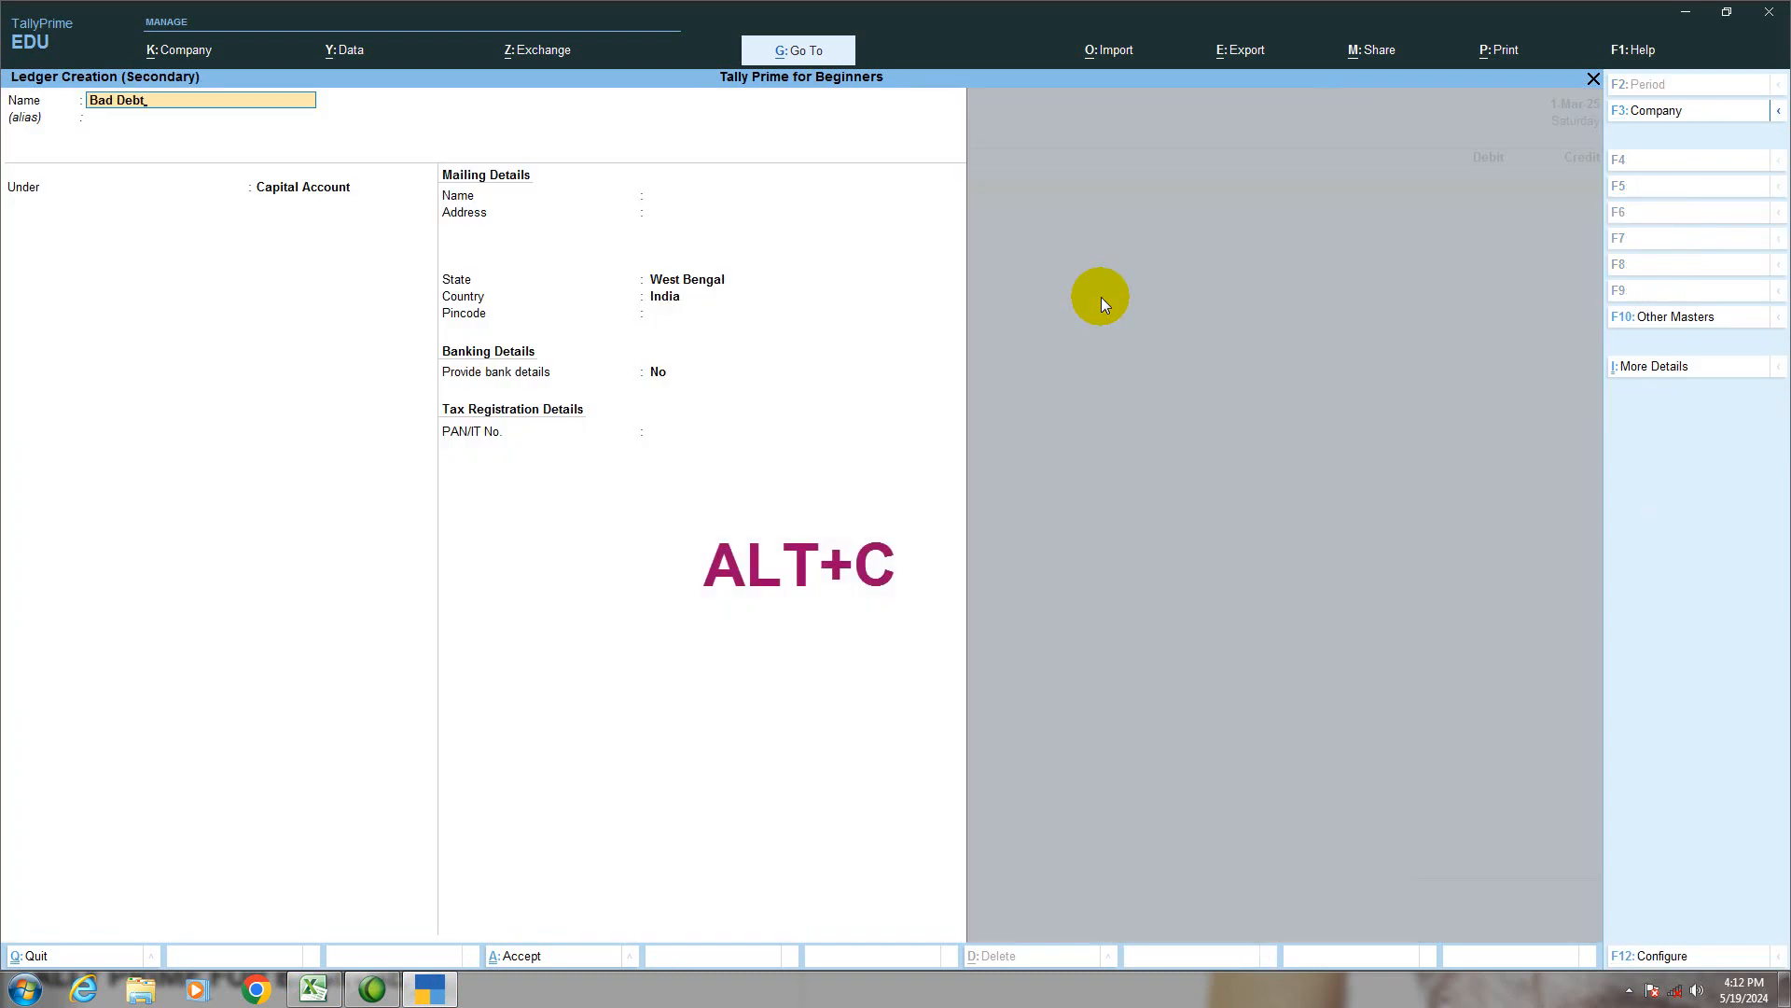
key(Return)
text(i)
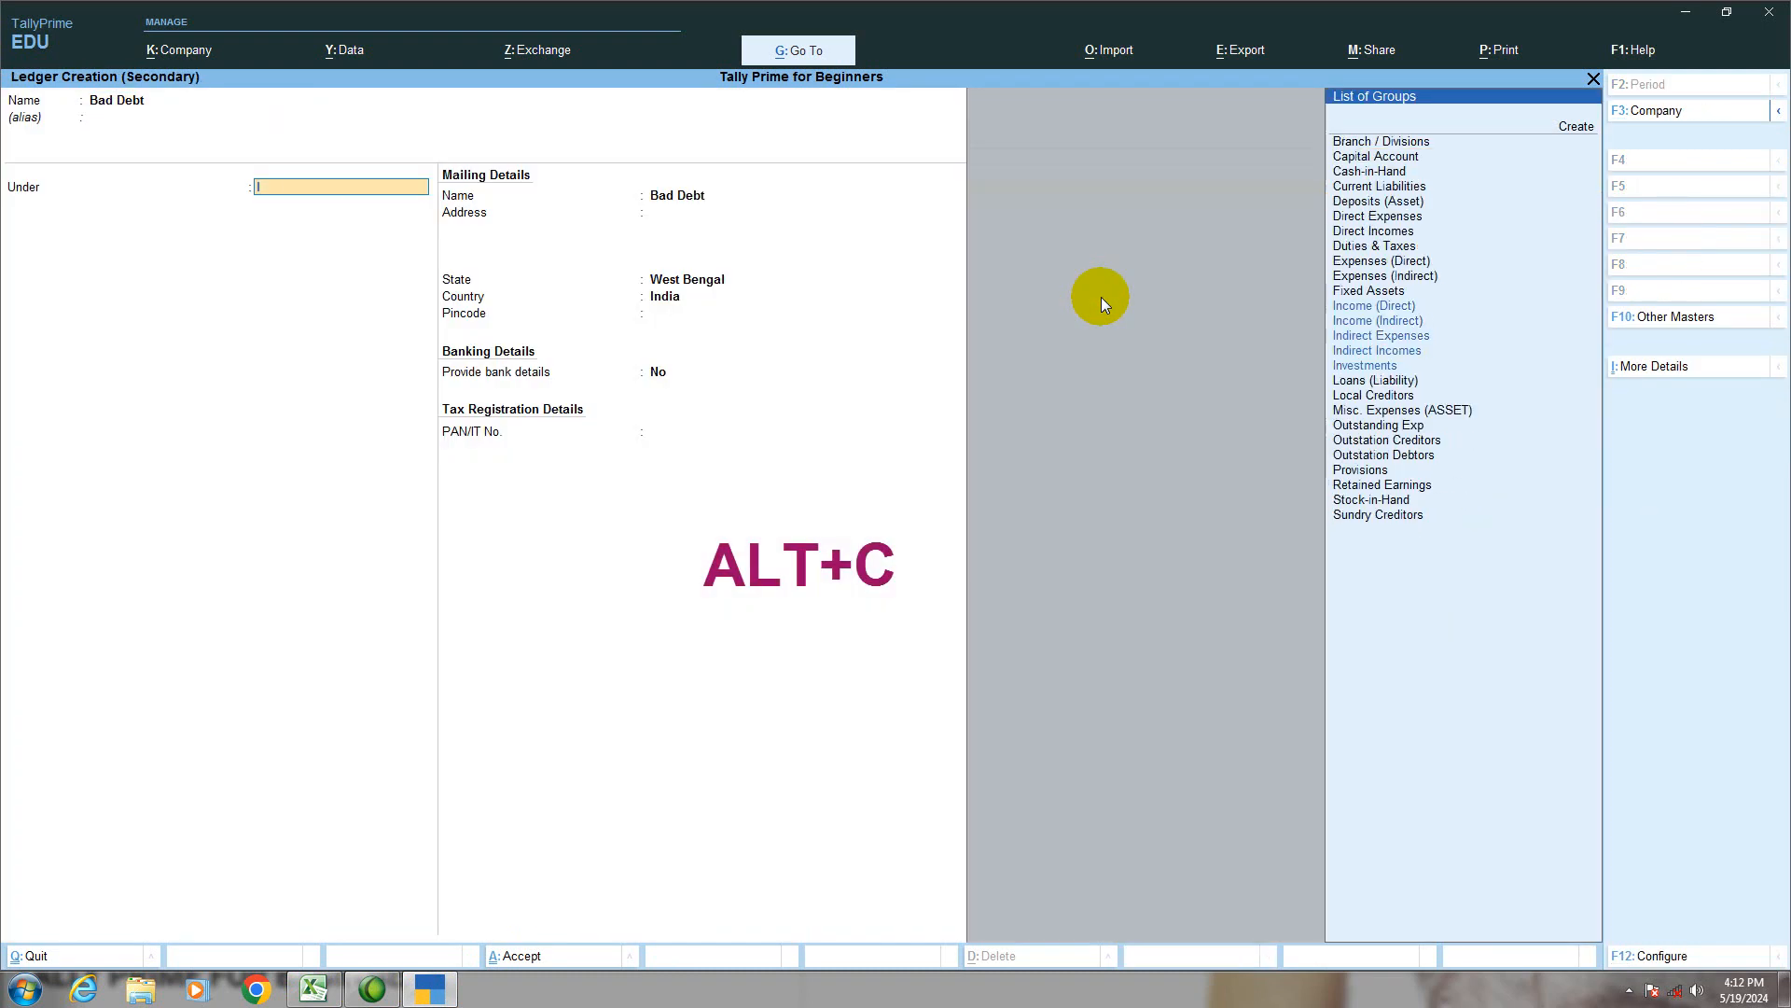
key(Down)
key(Down)
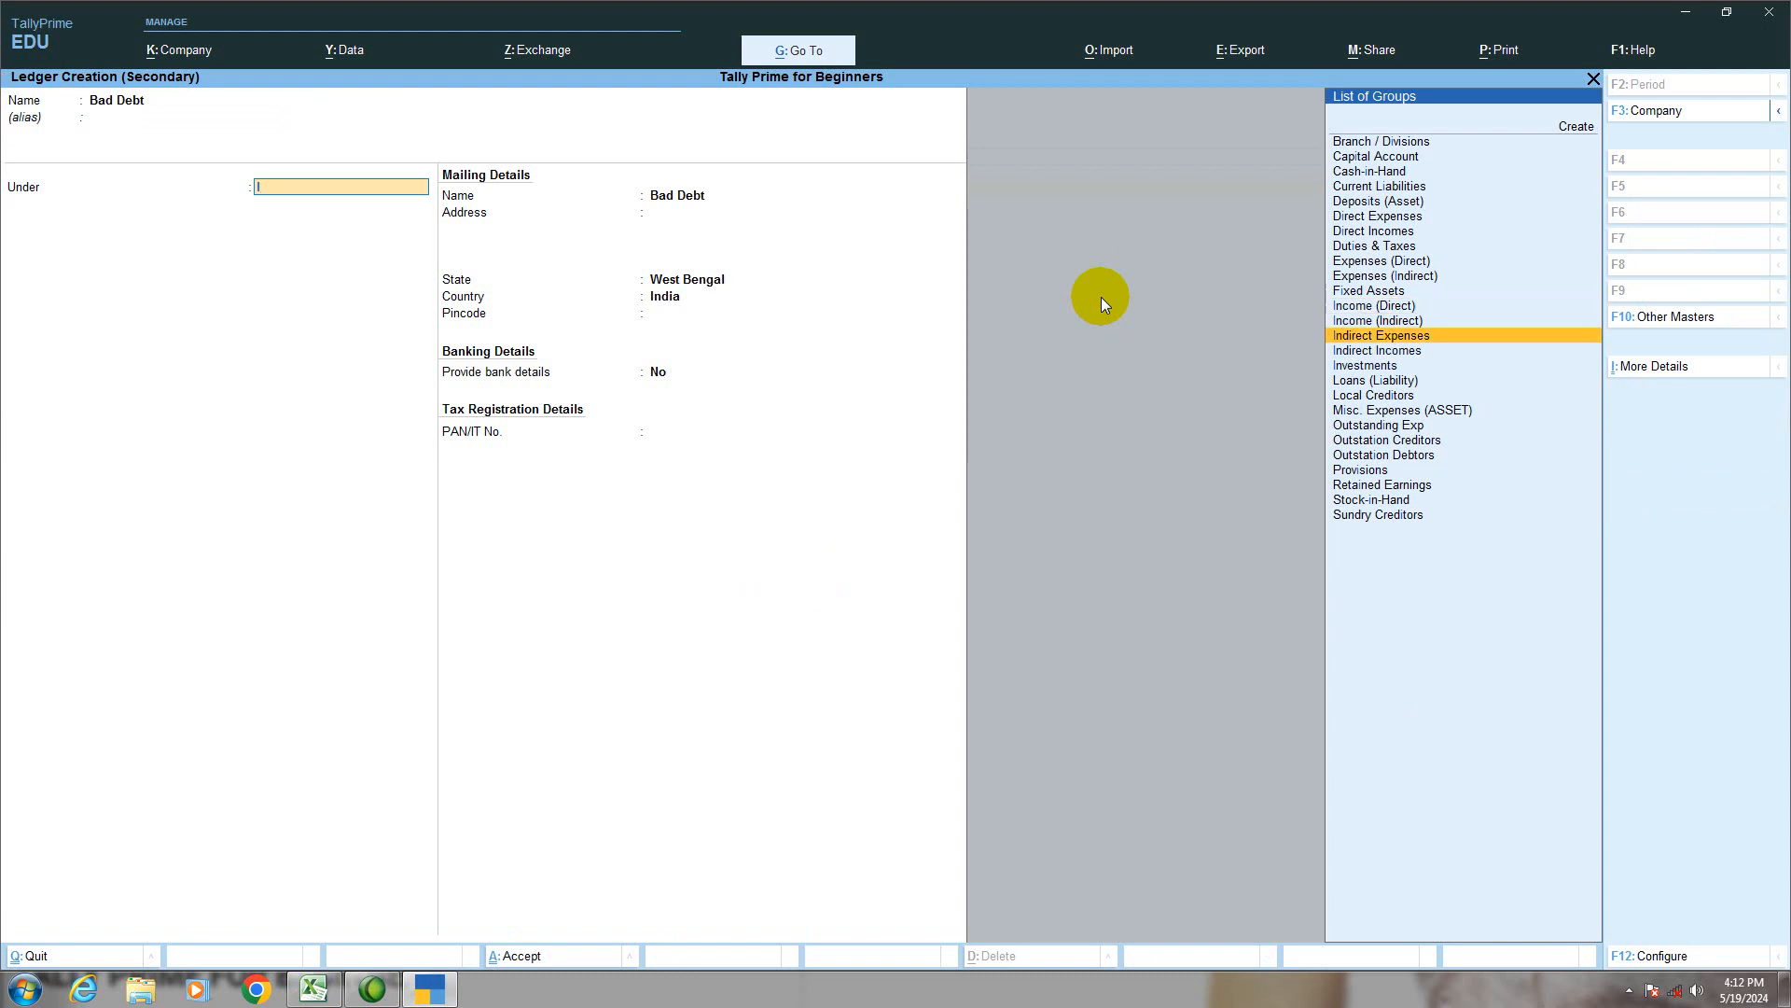
key(Return)
key(Return)
key(Return)
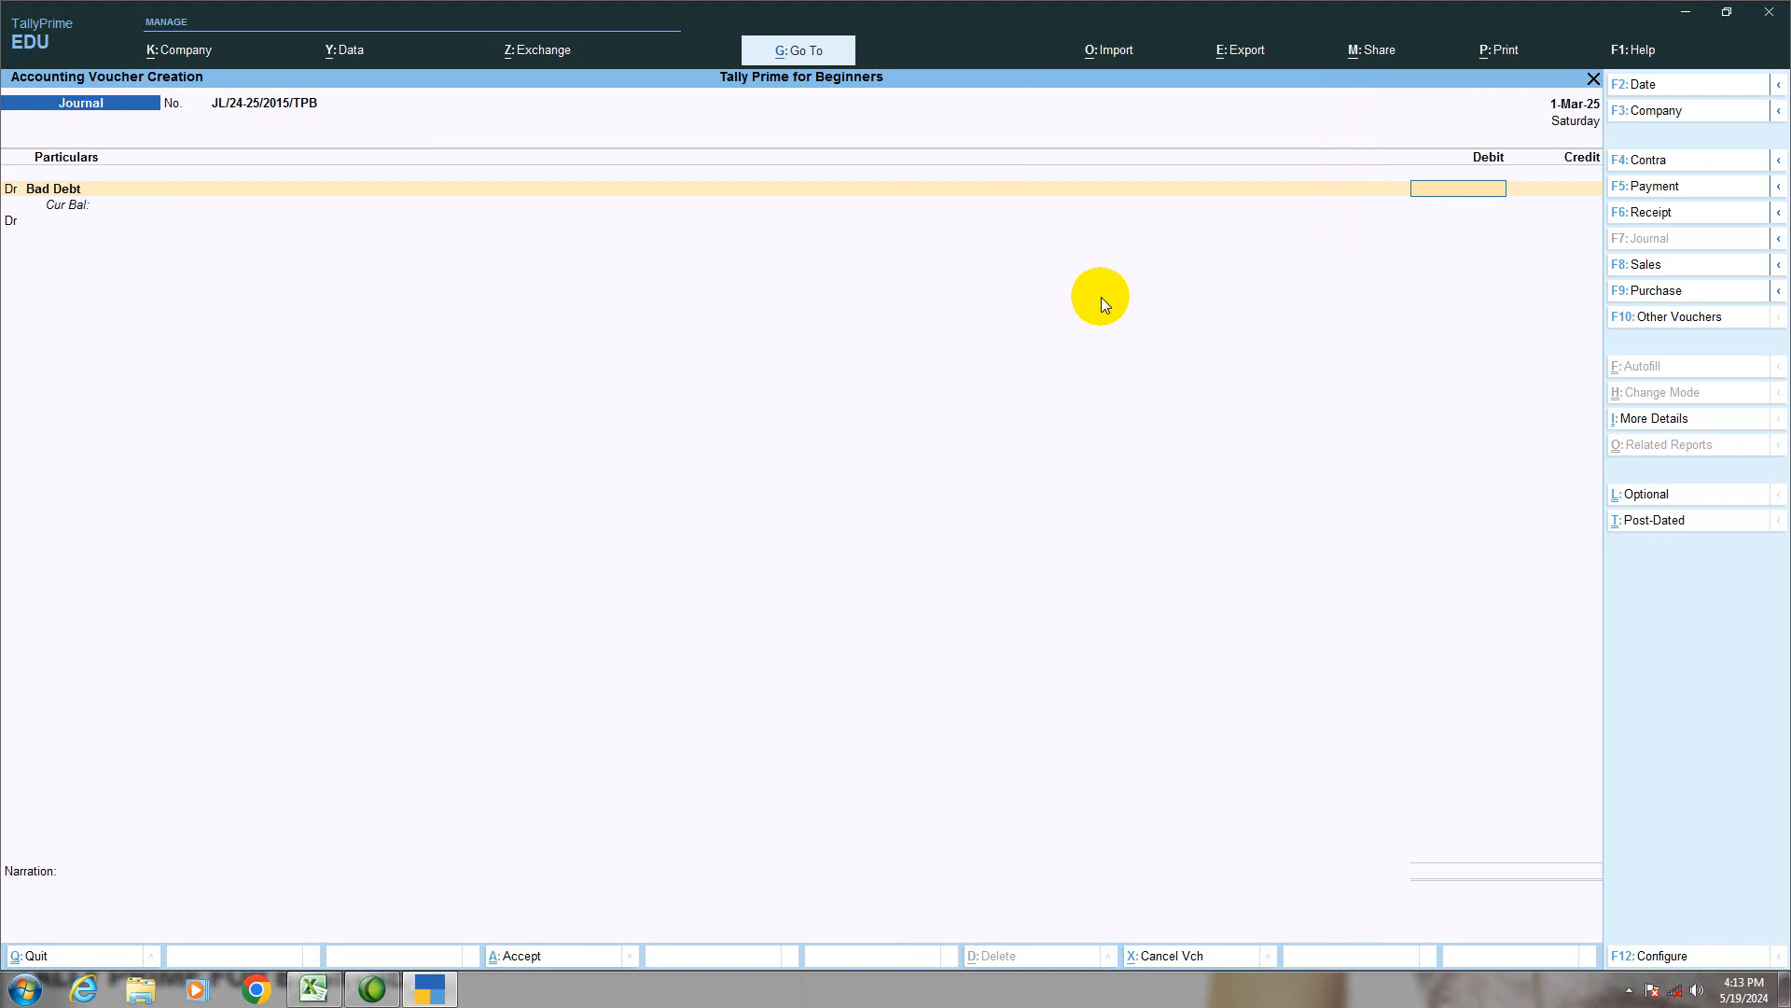
Enter a placeholder debit of 1 for Bad Debt and add Mrs Priya Service as the journal's credit account.
text(1)
key(Return)
text(c)
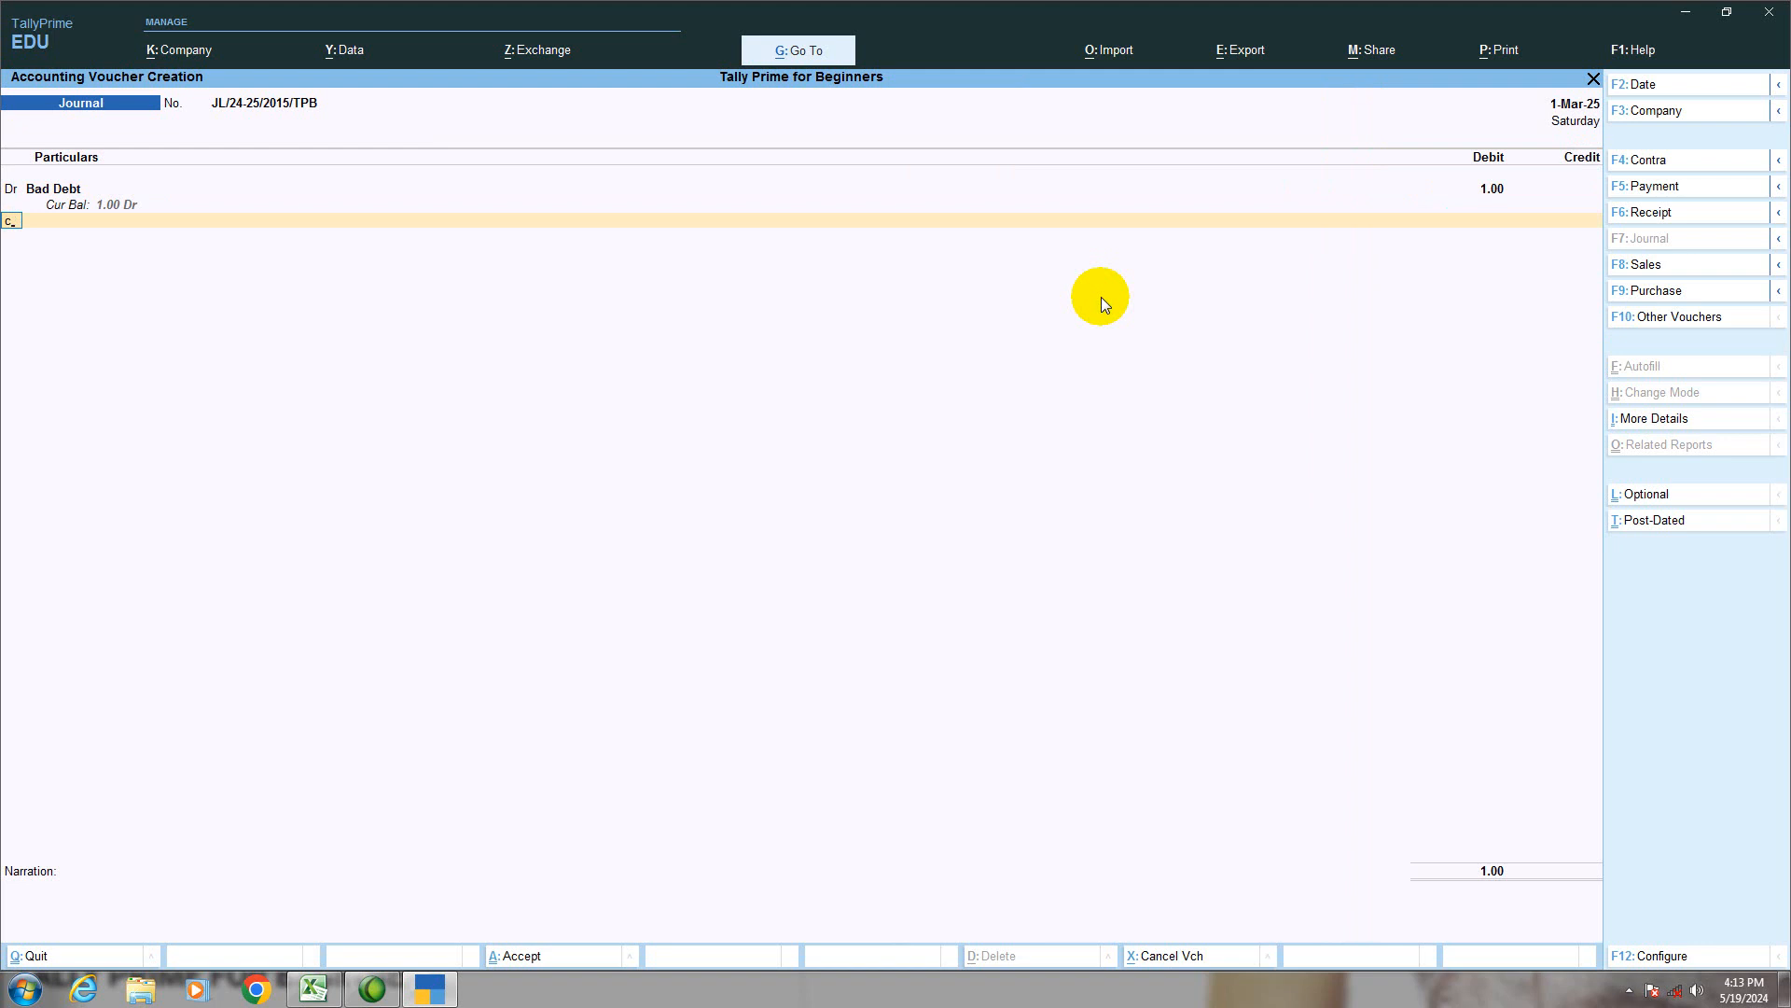
key(Return)
text(M)
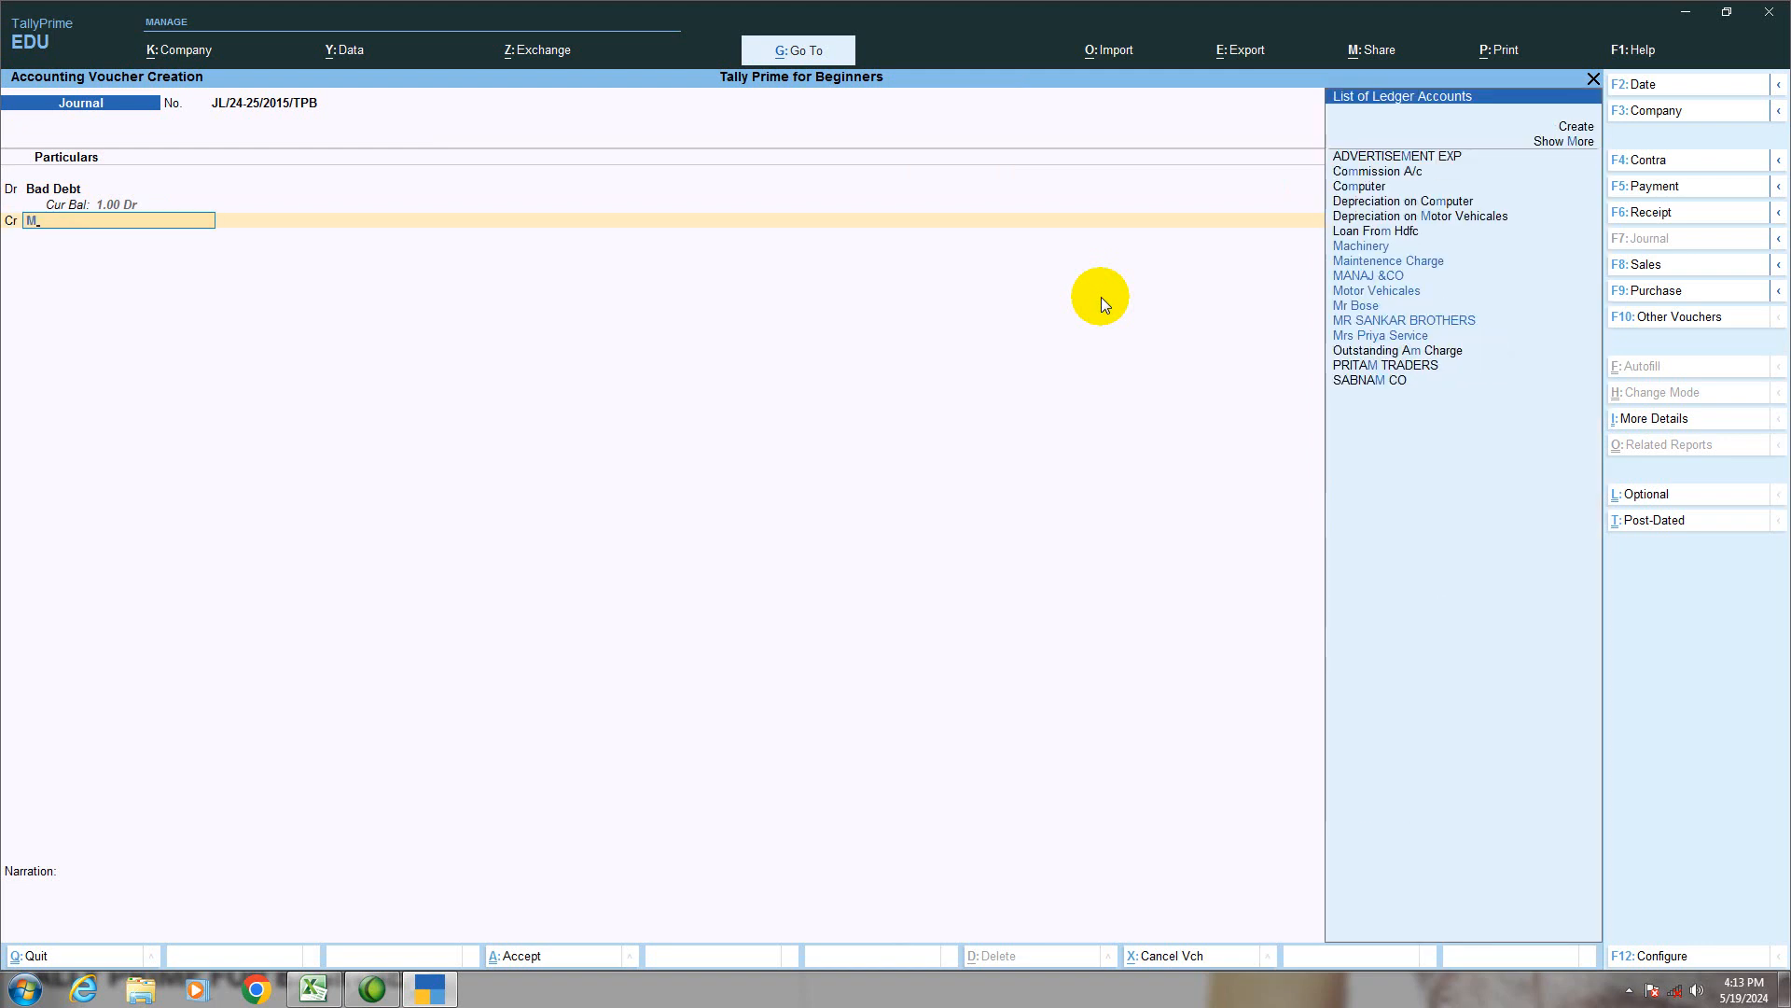
key(Down)
key(Down)
key(Down)
key(Down)
key(Down)
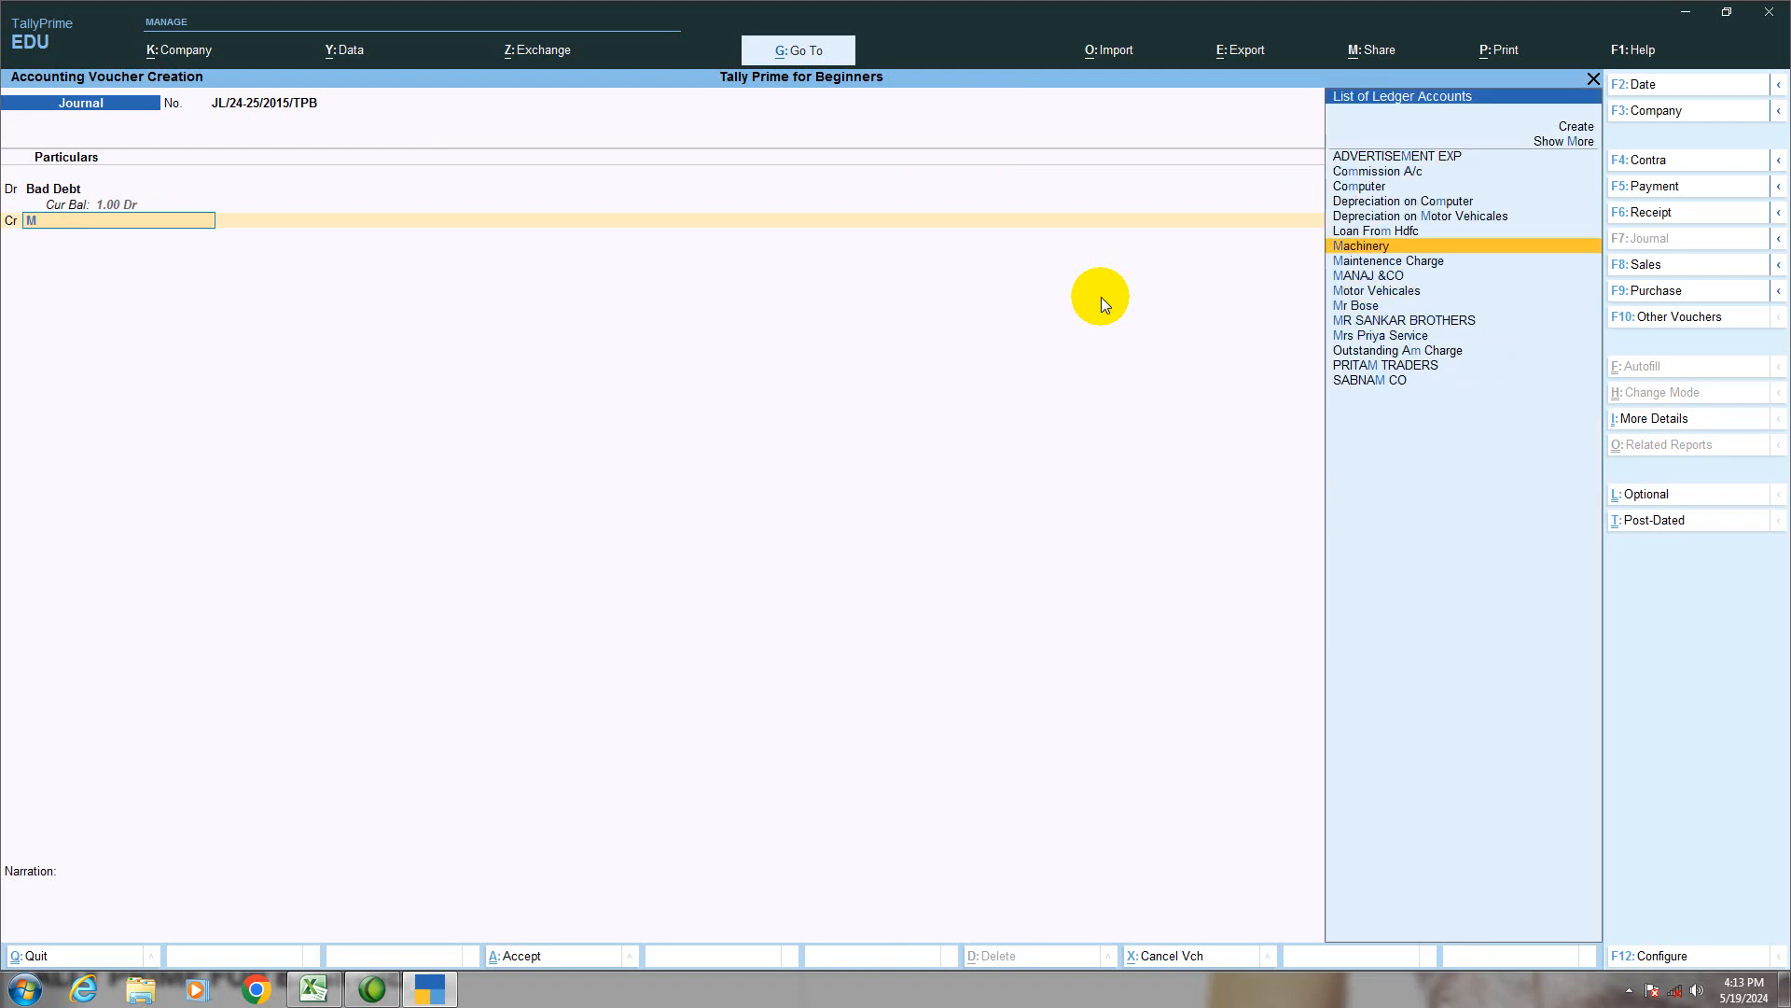
key(Down)
key(Down)
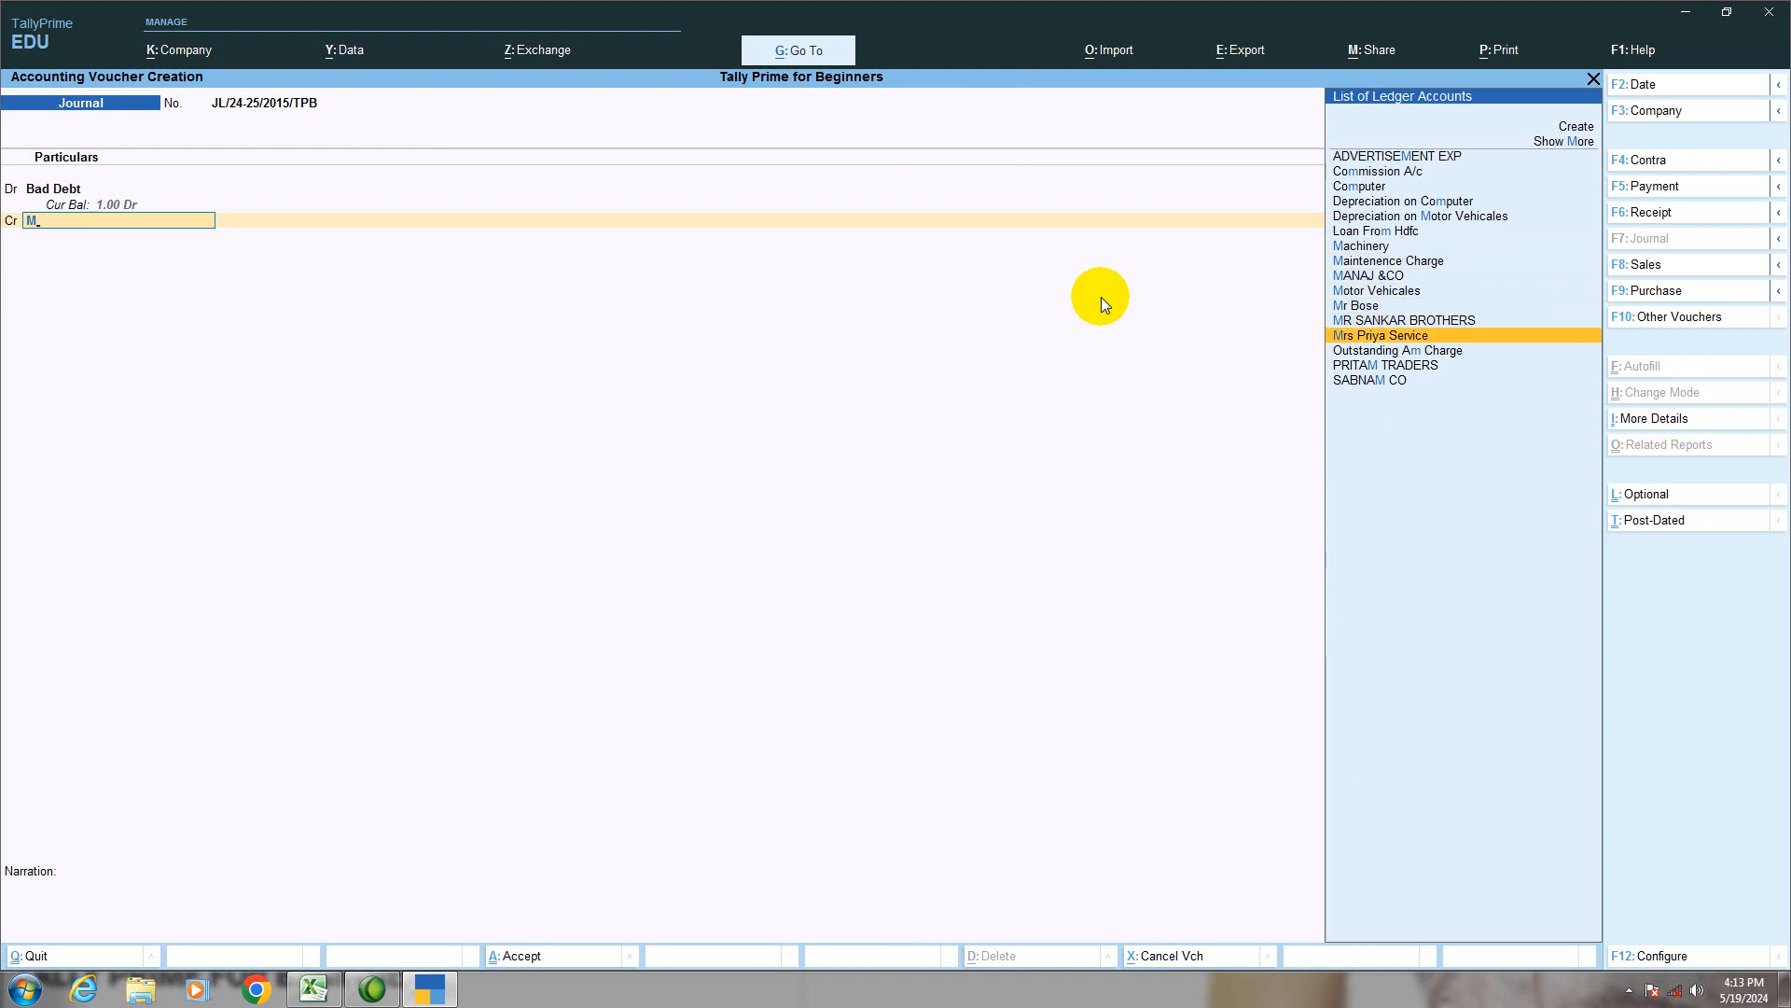
key(Return)
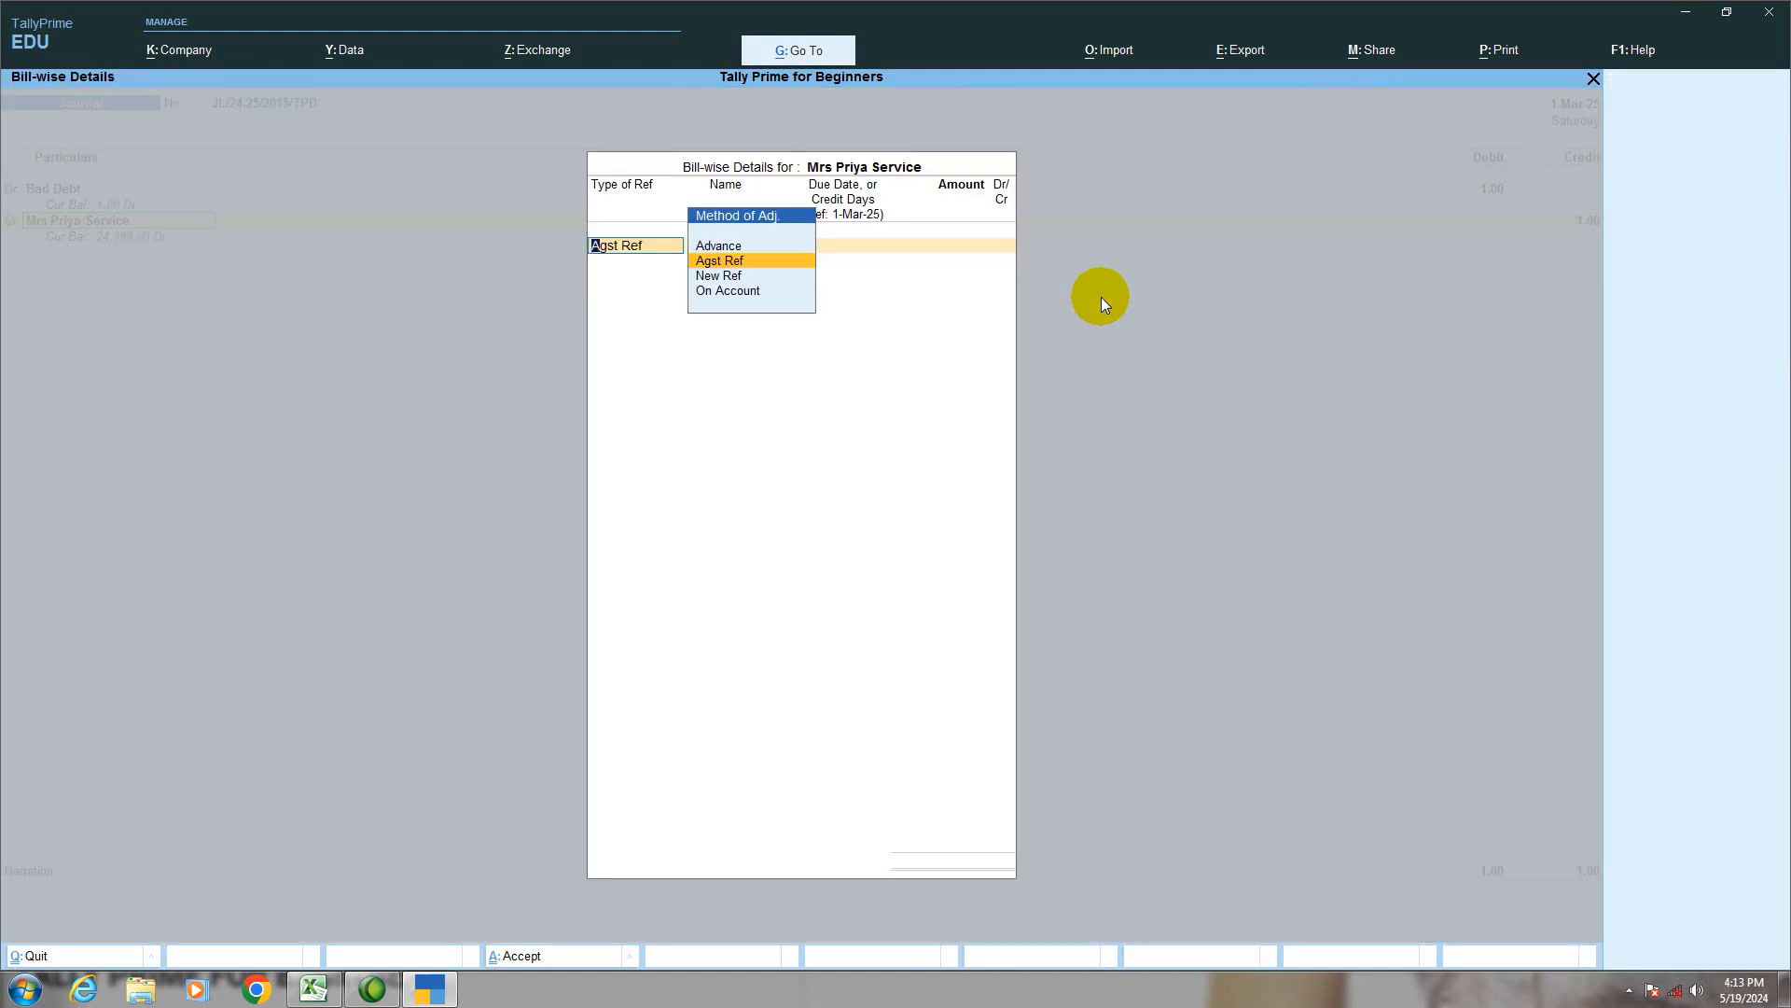
Allocate the credit against bill Sal/ps/5601, calculating its amount as 25000*10% with the built-in calculator, and finish the bill-wise details.
key(Return)
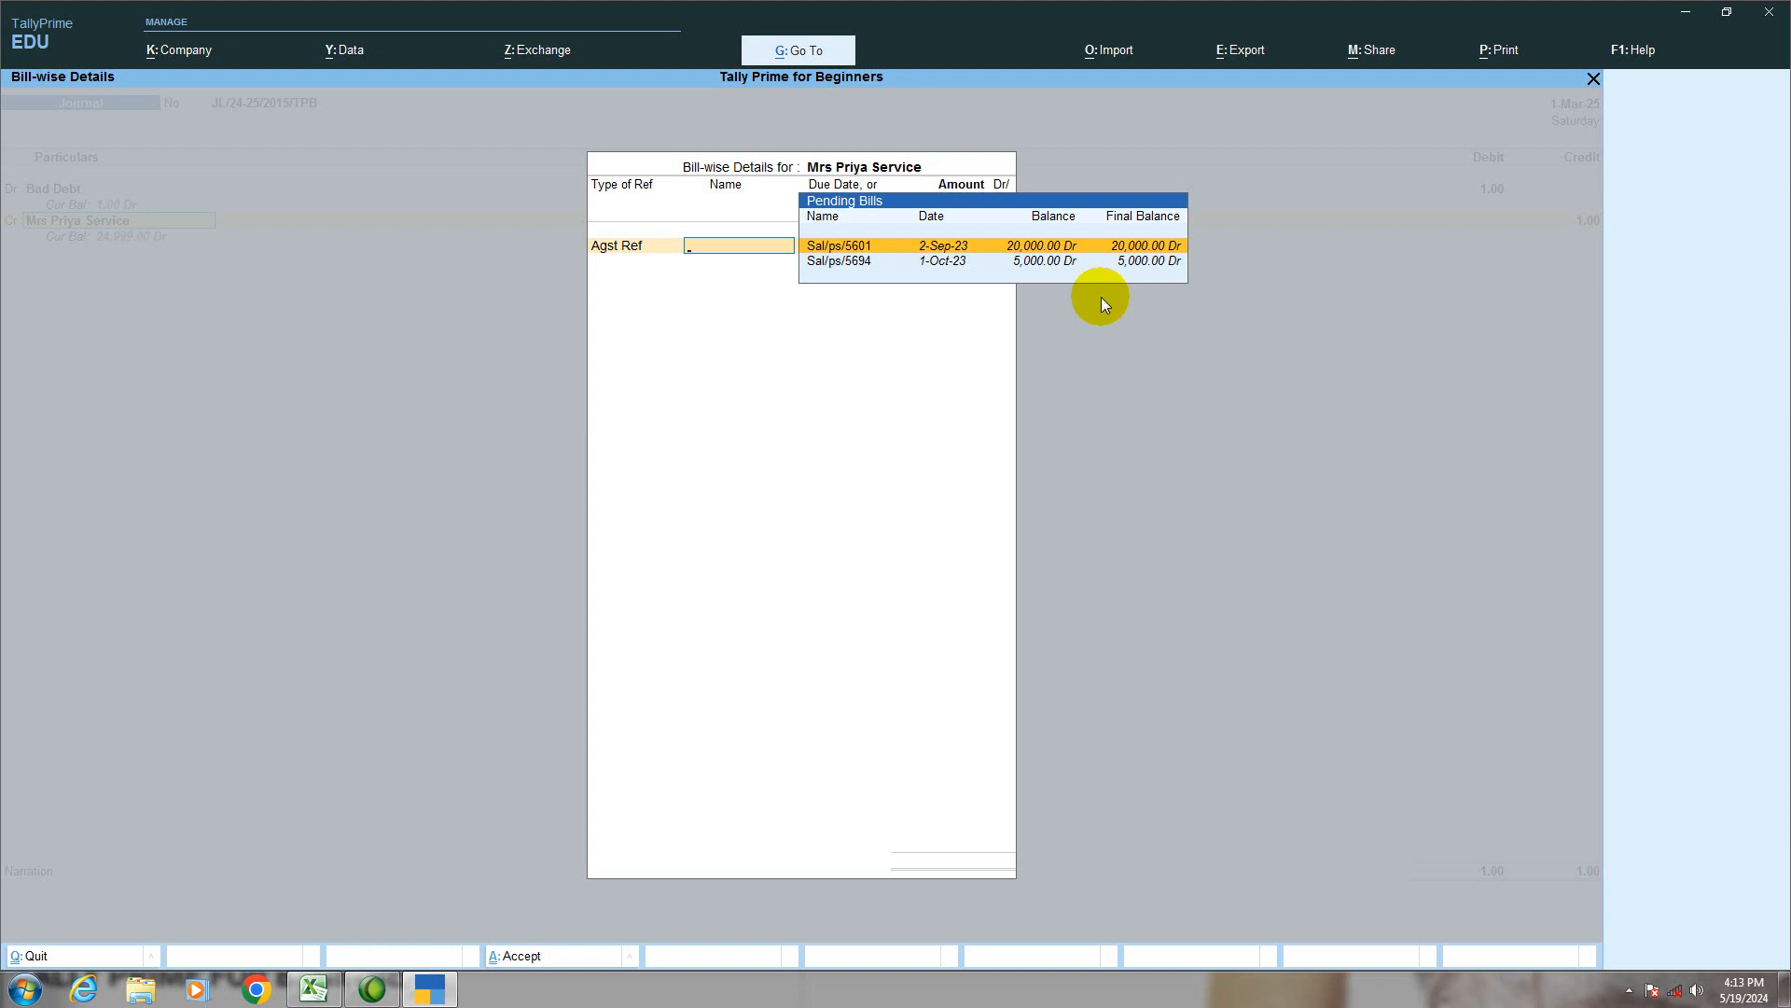
key(Return)
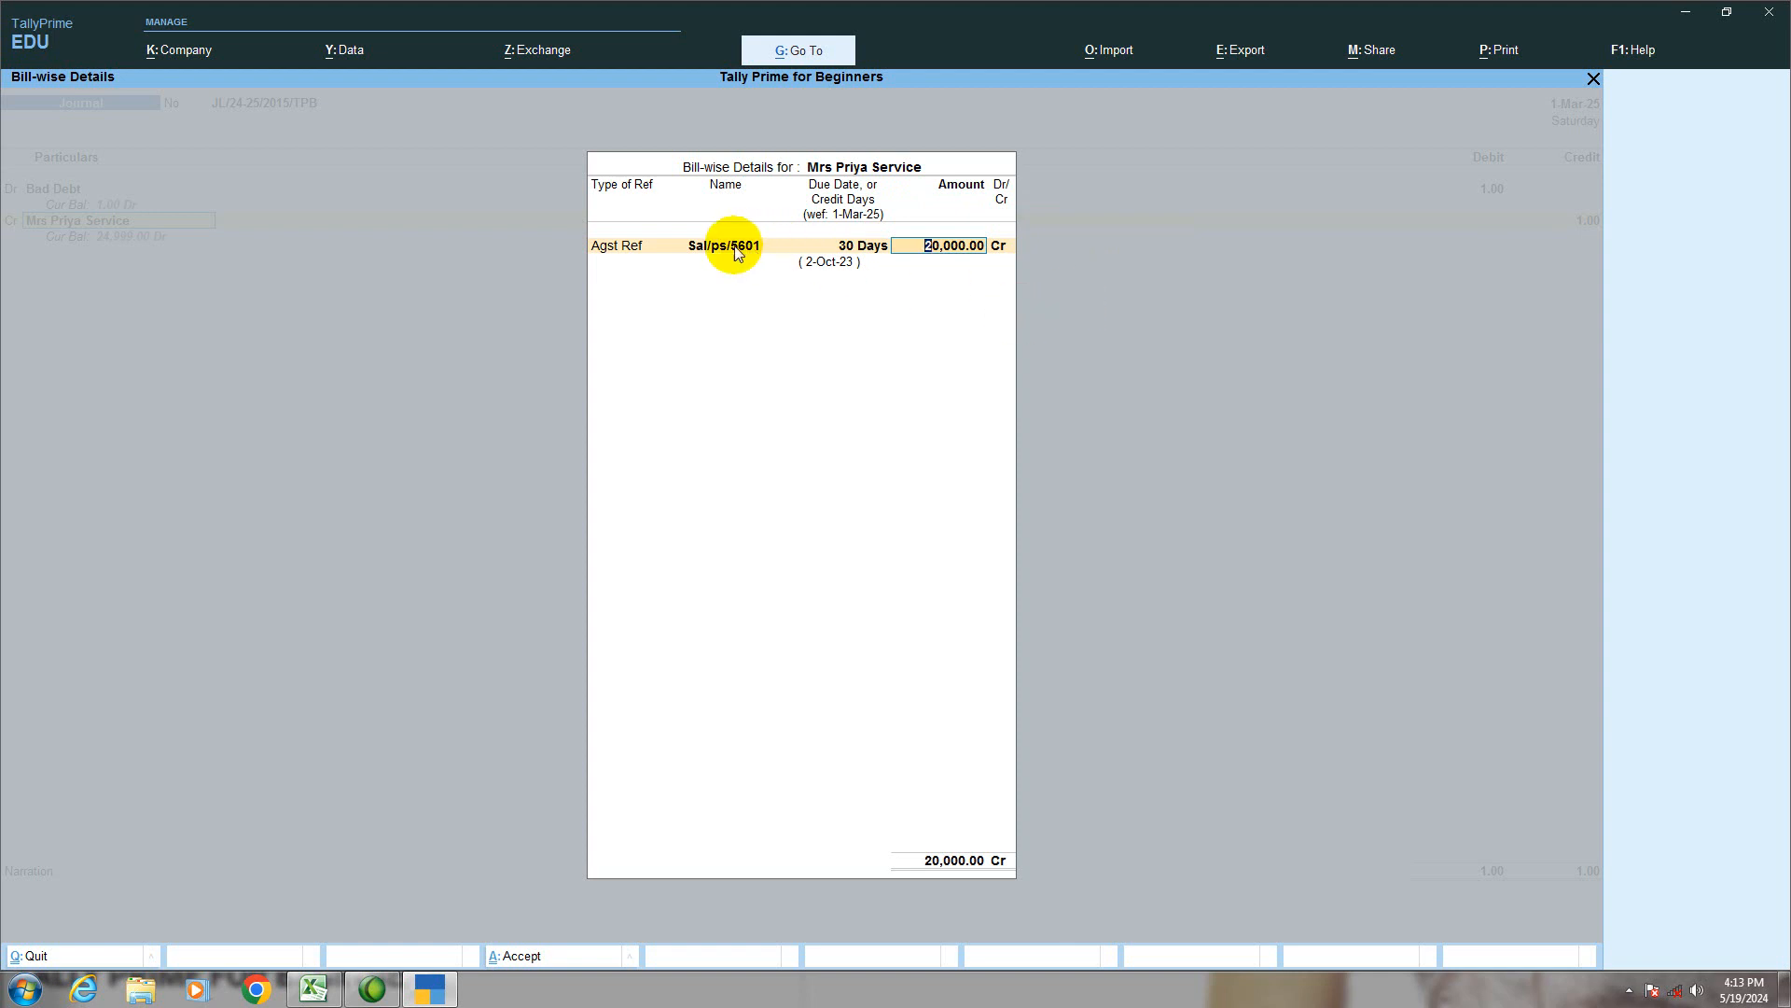
key(alt+c)
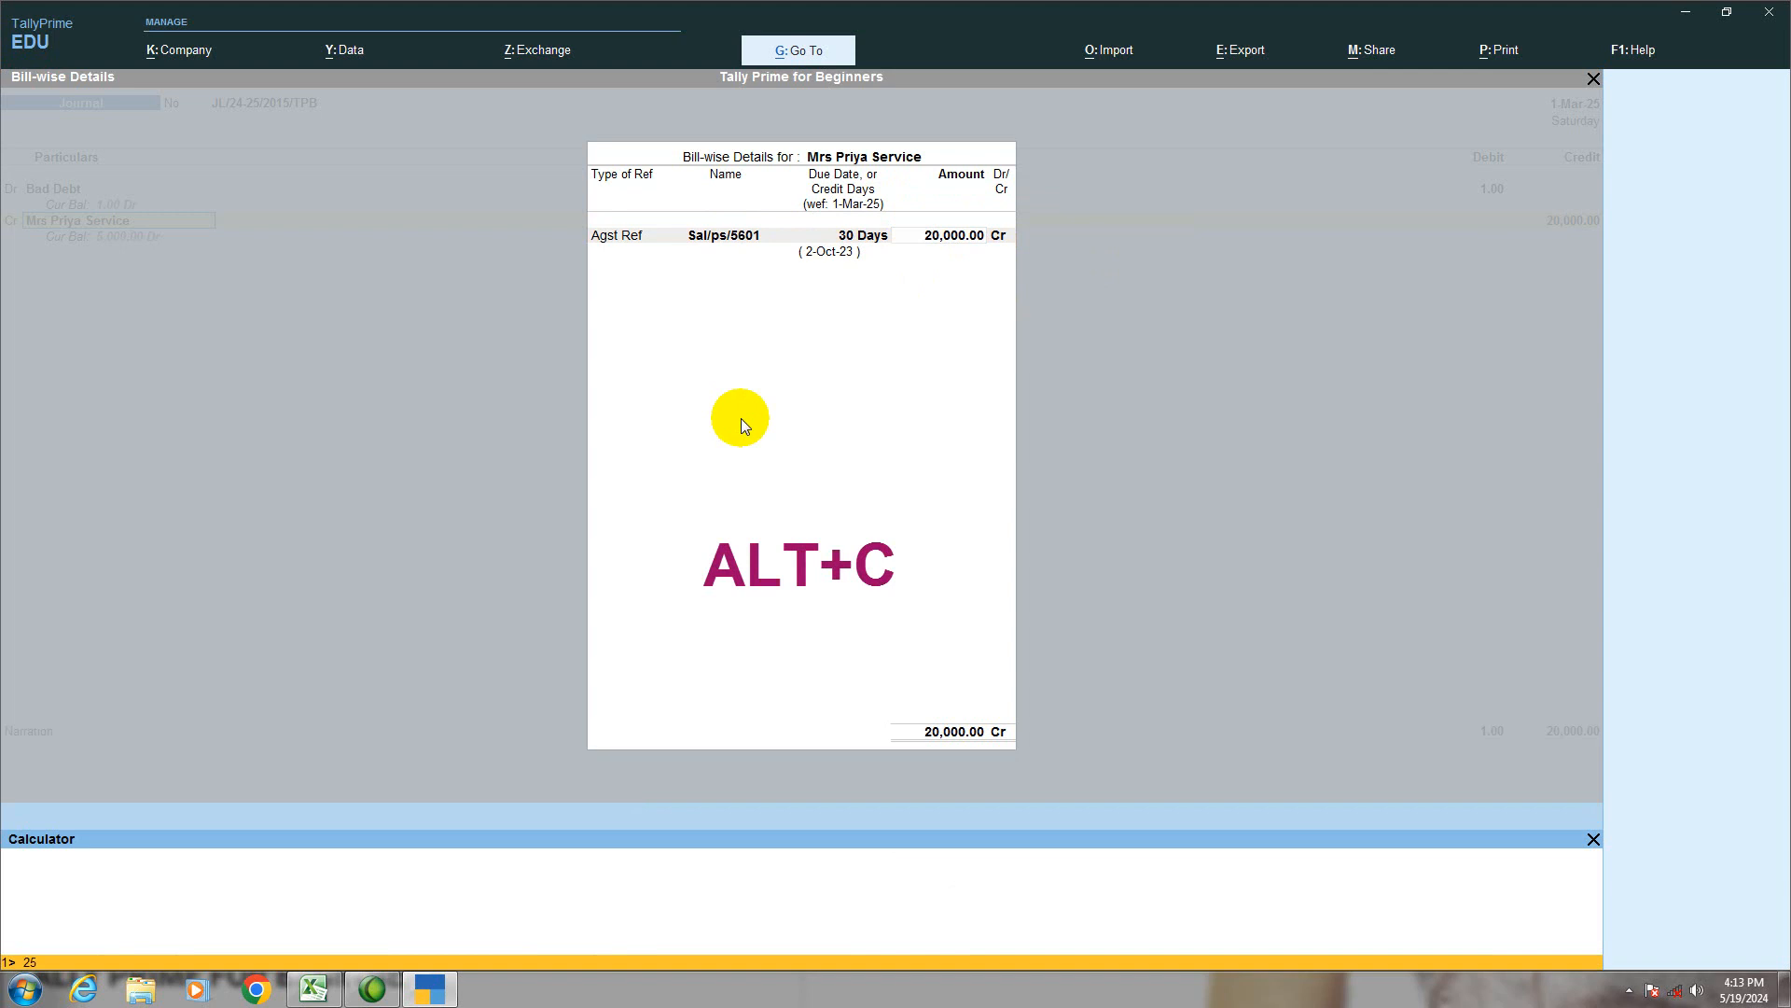
text(25000*10%)
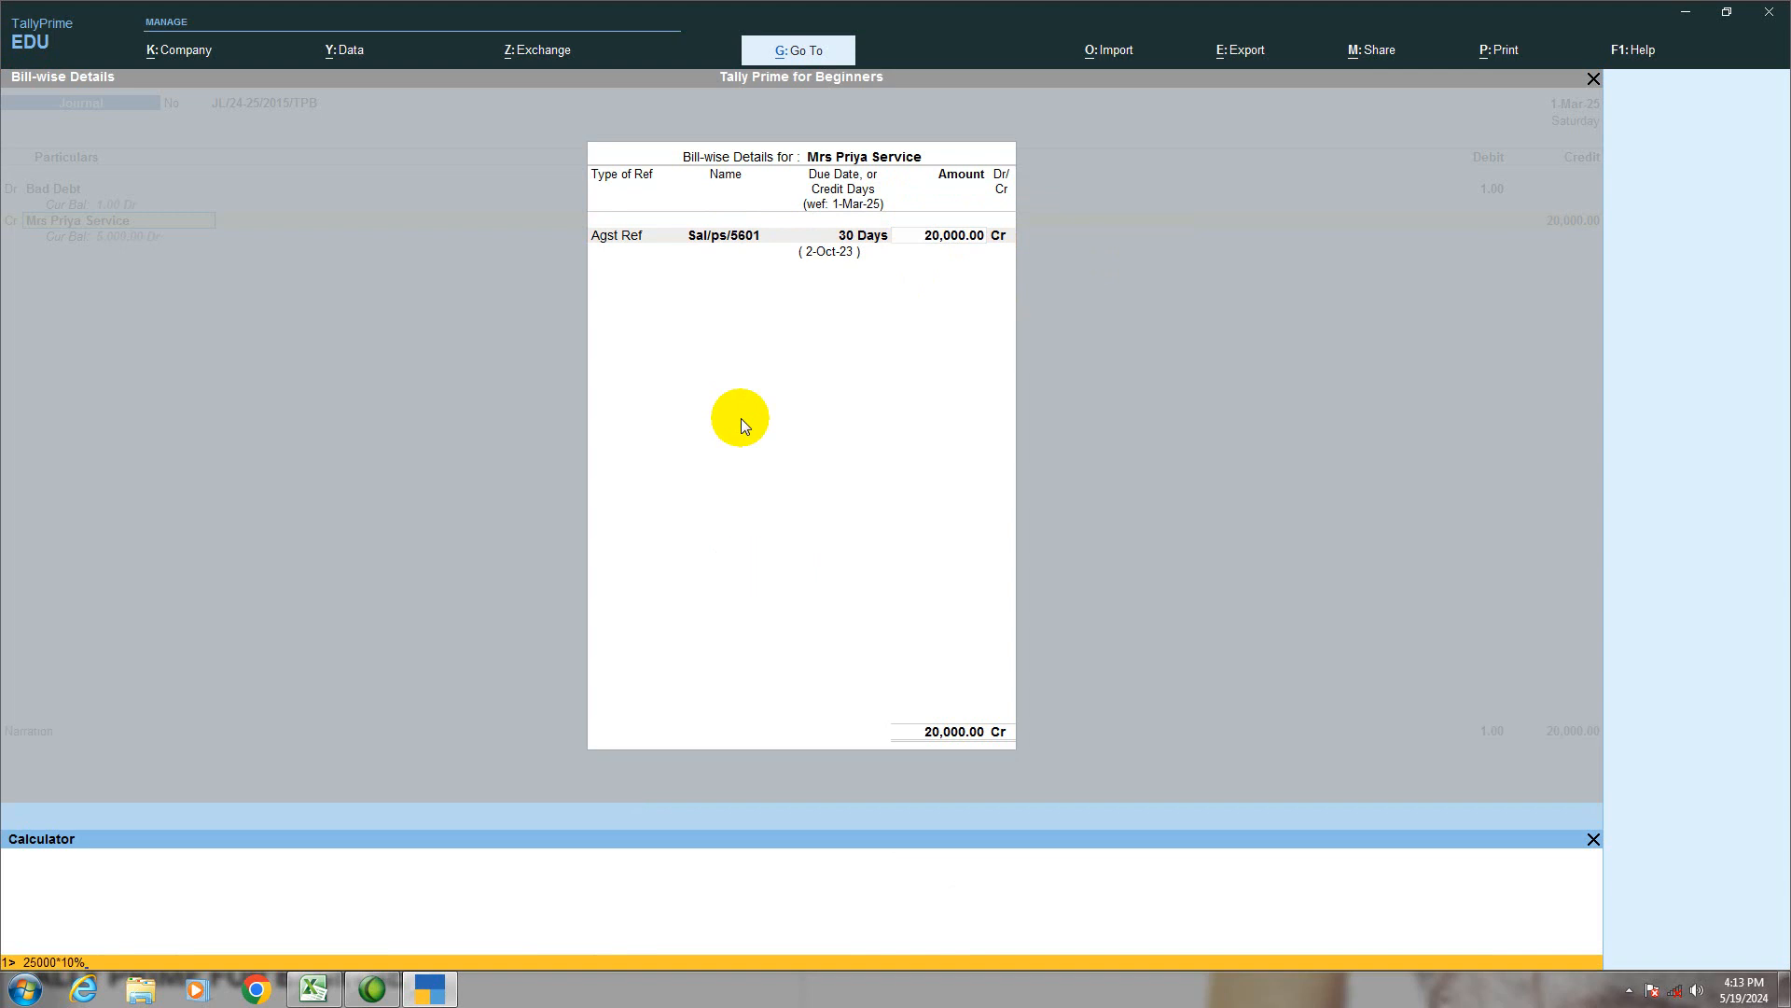
key(Return)
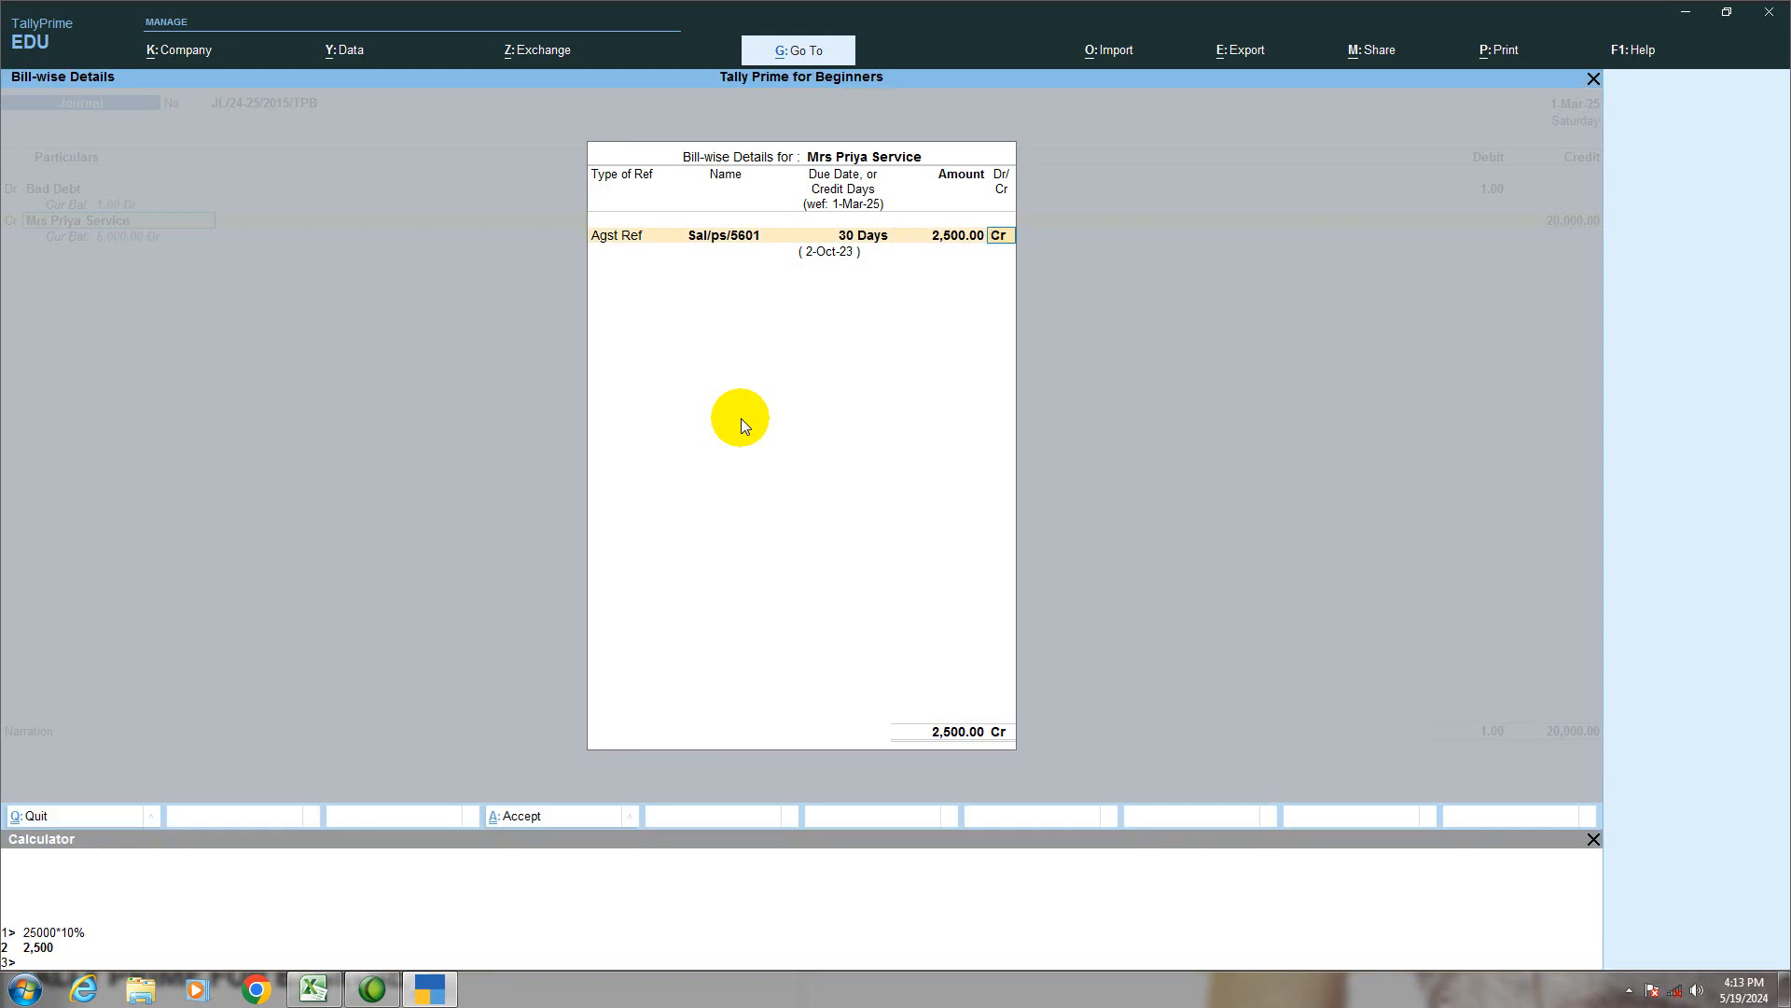
key(Return)
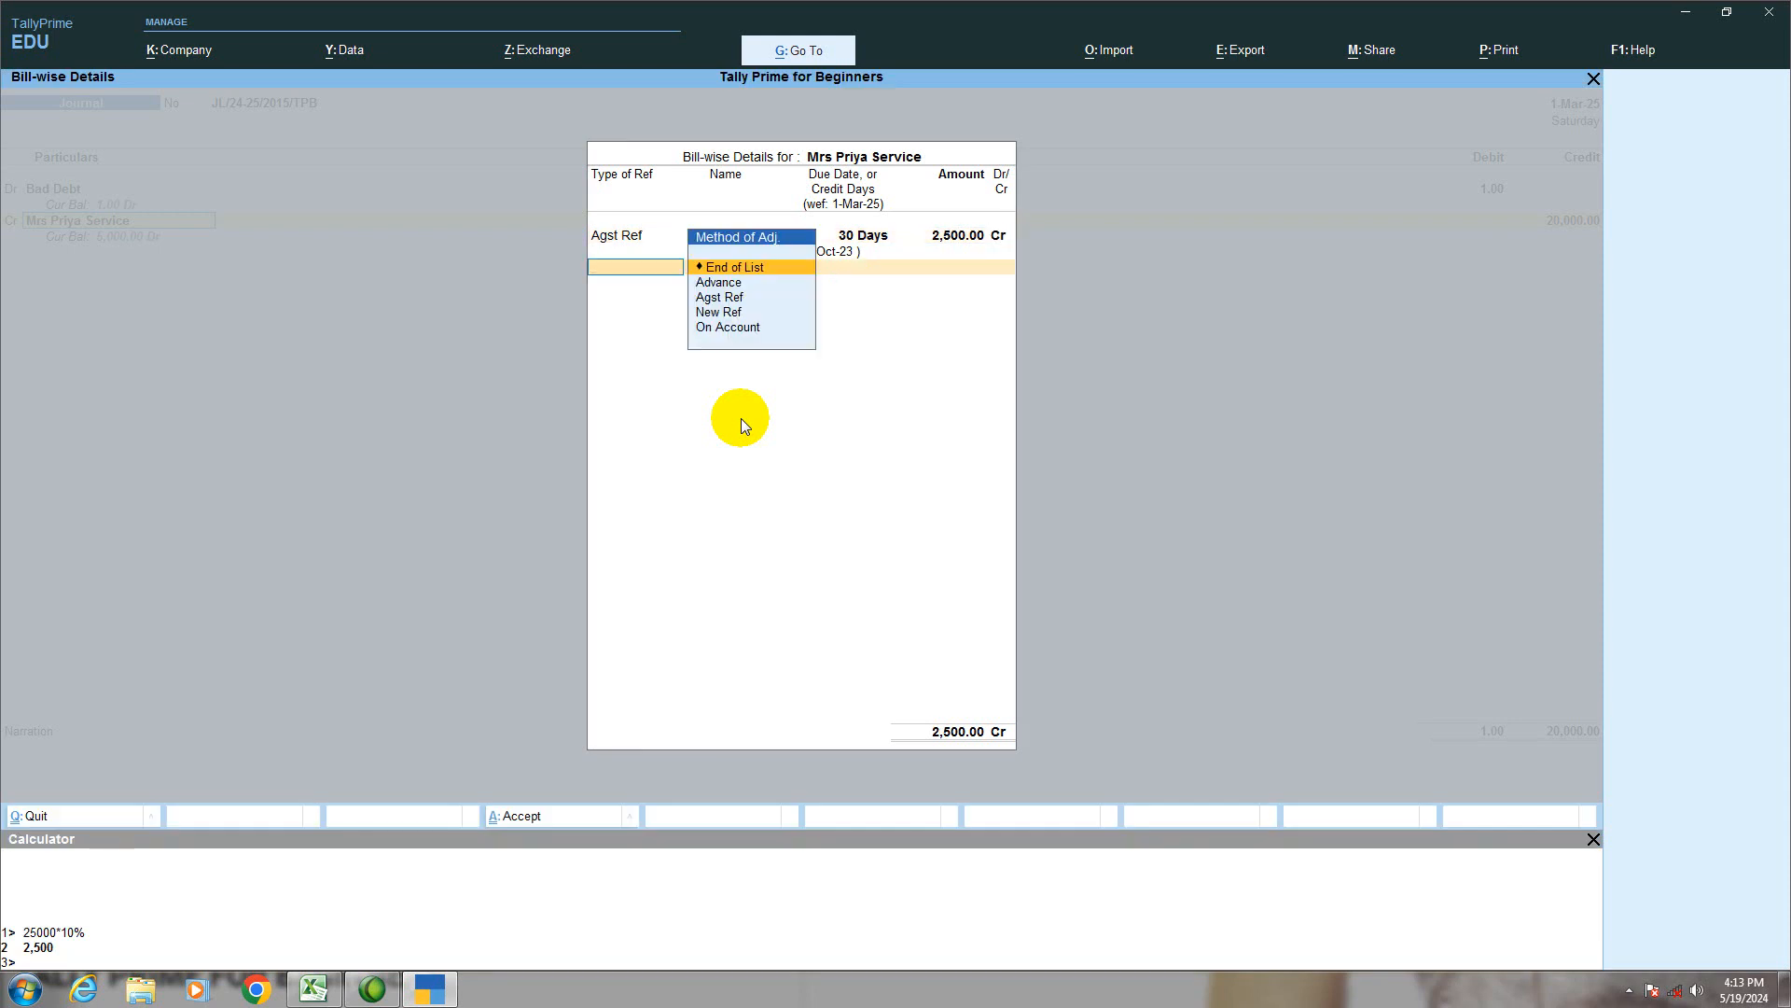
key(Return)
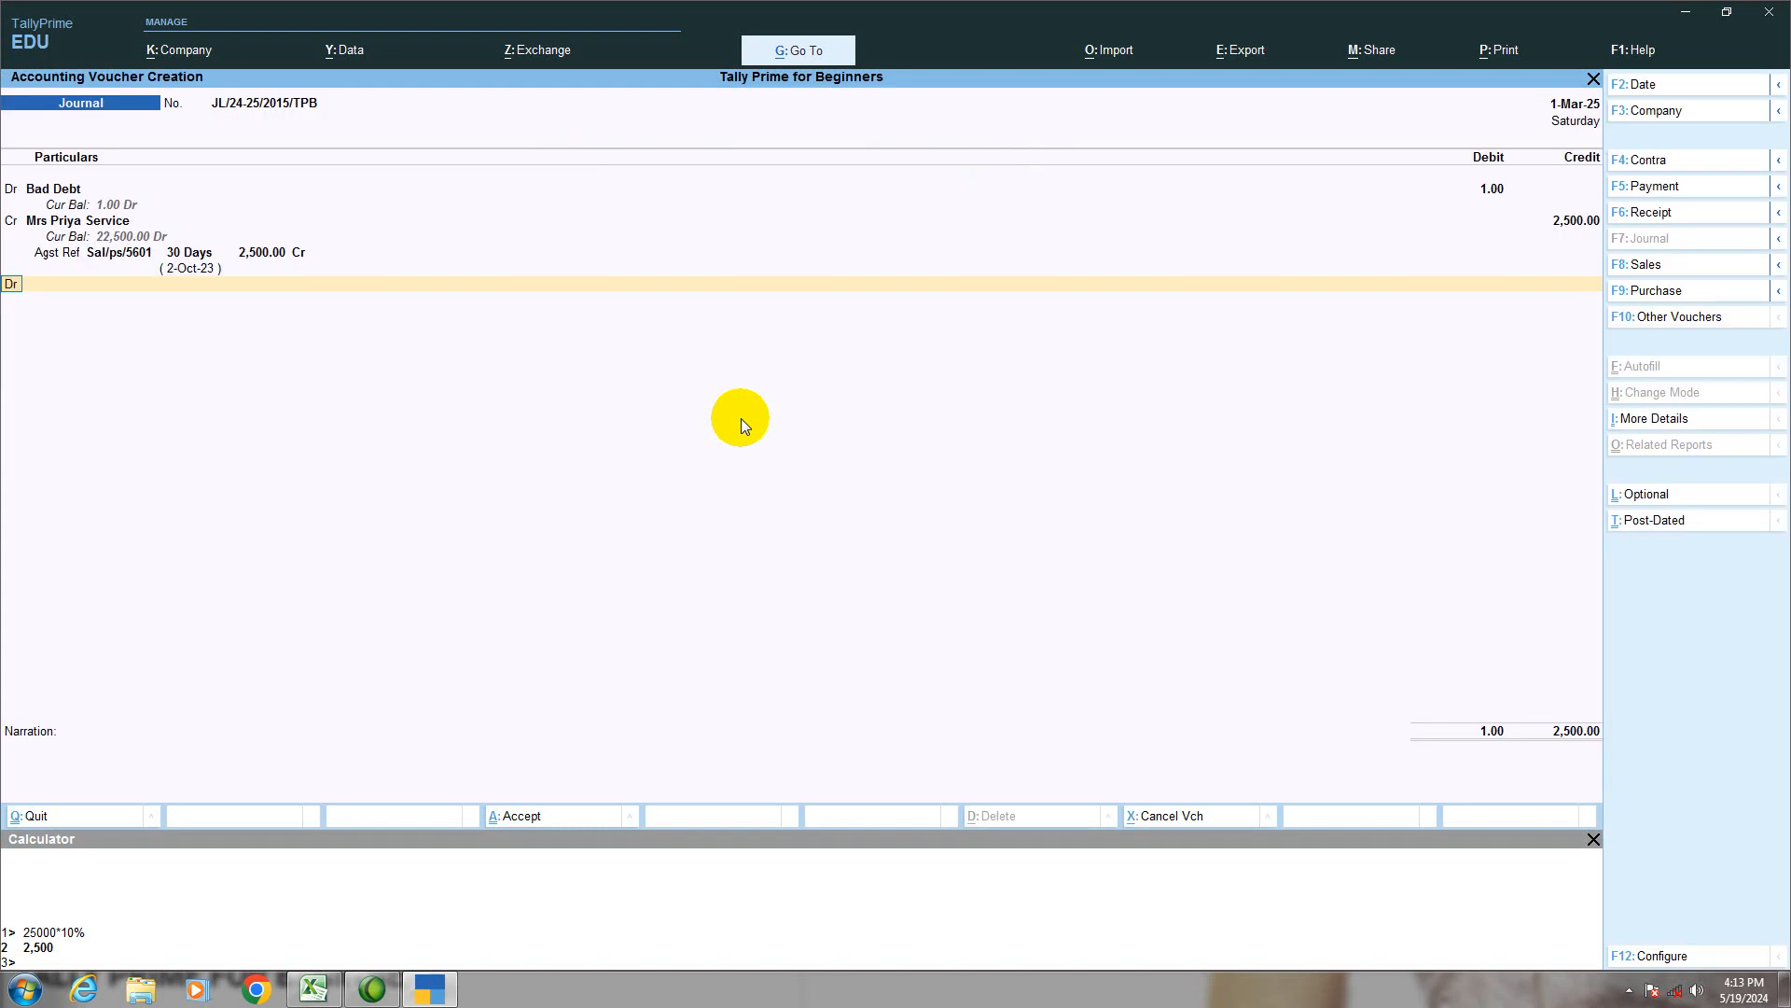
Set the Bad Debt debit to 2500 and accept the existing bill allocation for Mrs Priya Service.
click(1500, 190)
text(2500)
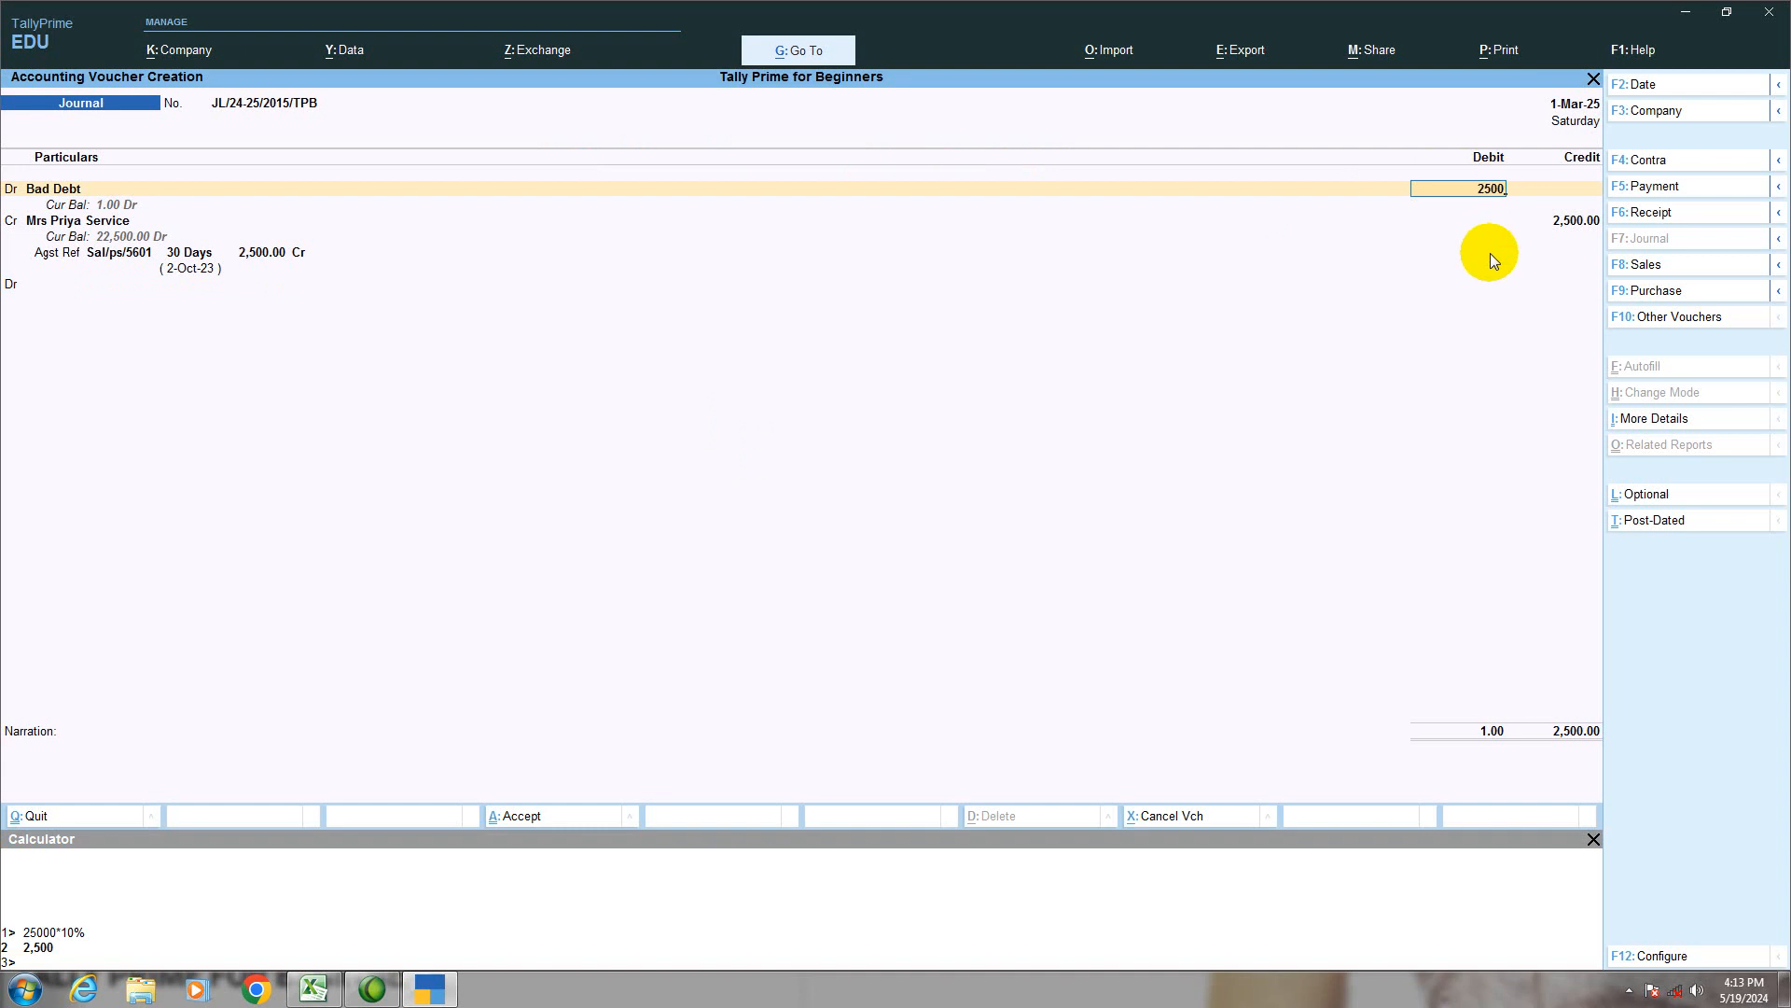
key(Return)
key(Return)
key(Return)
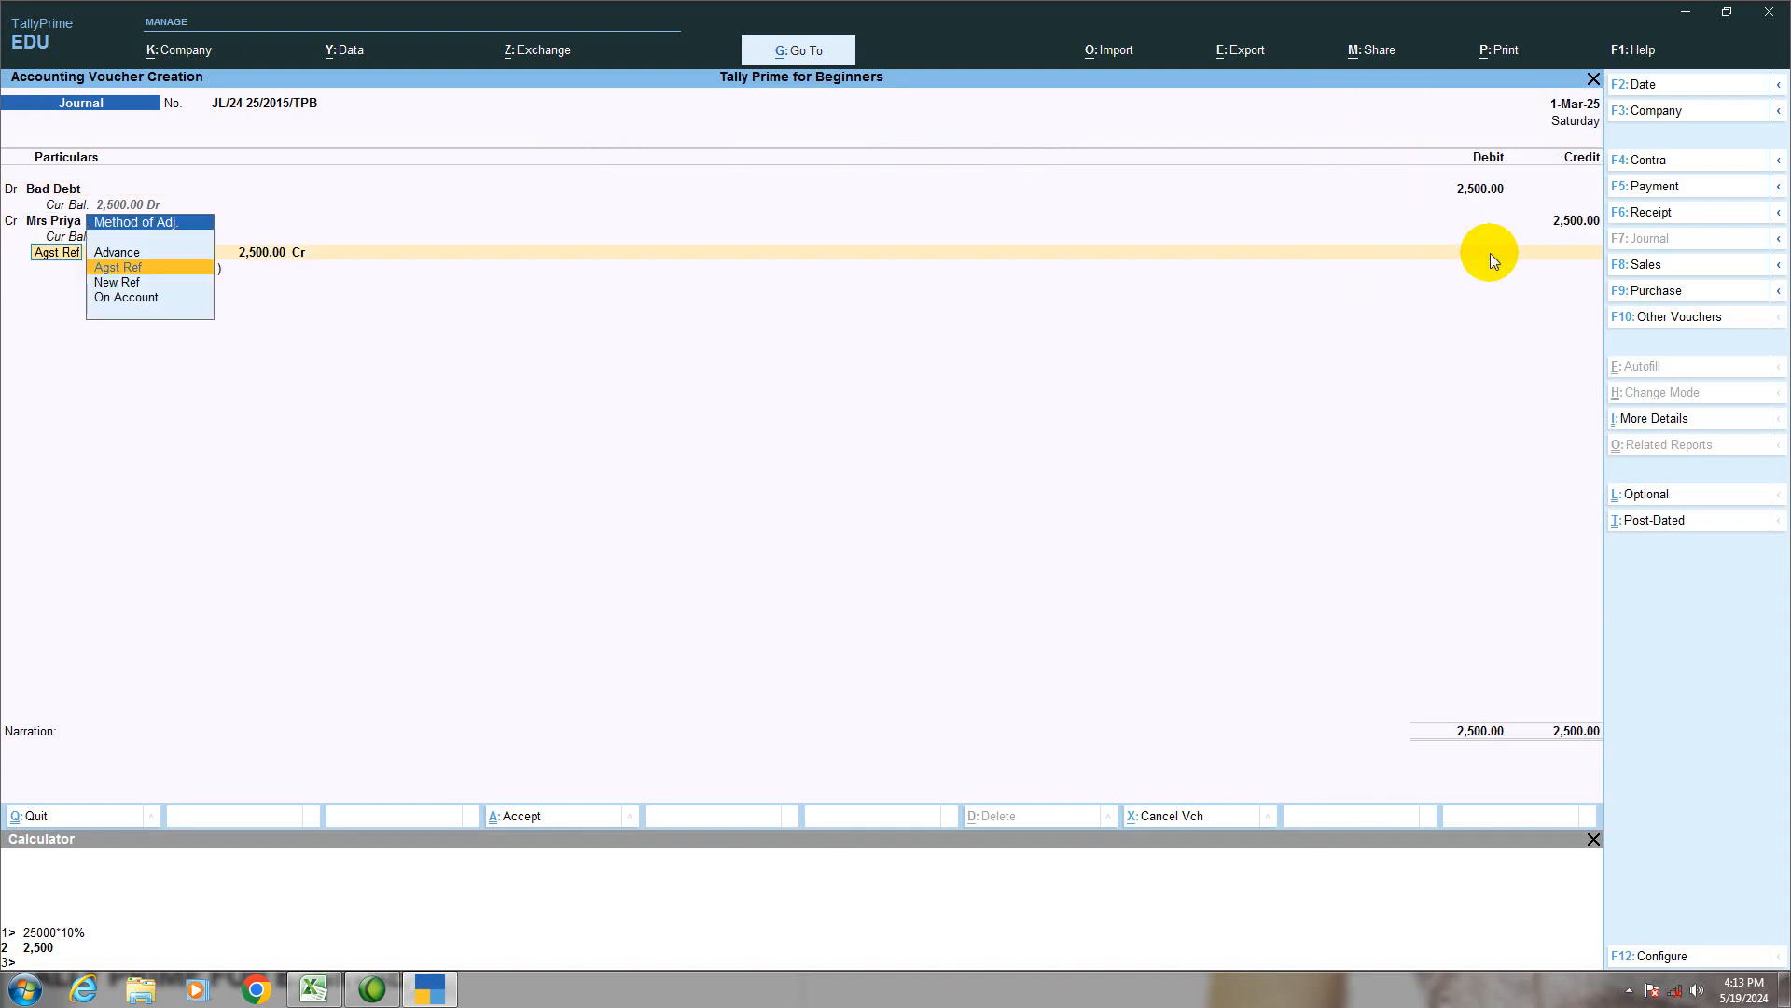
key(Return)
key(Return)
key(Return)
key(Return)
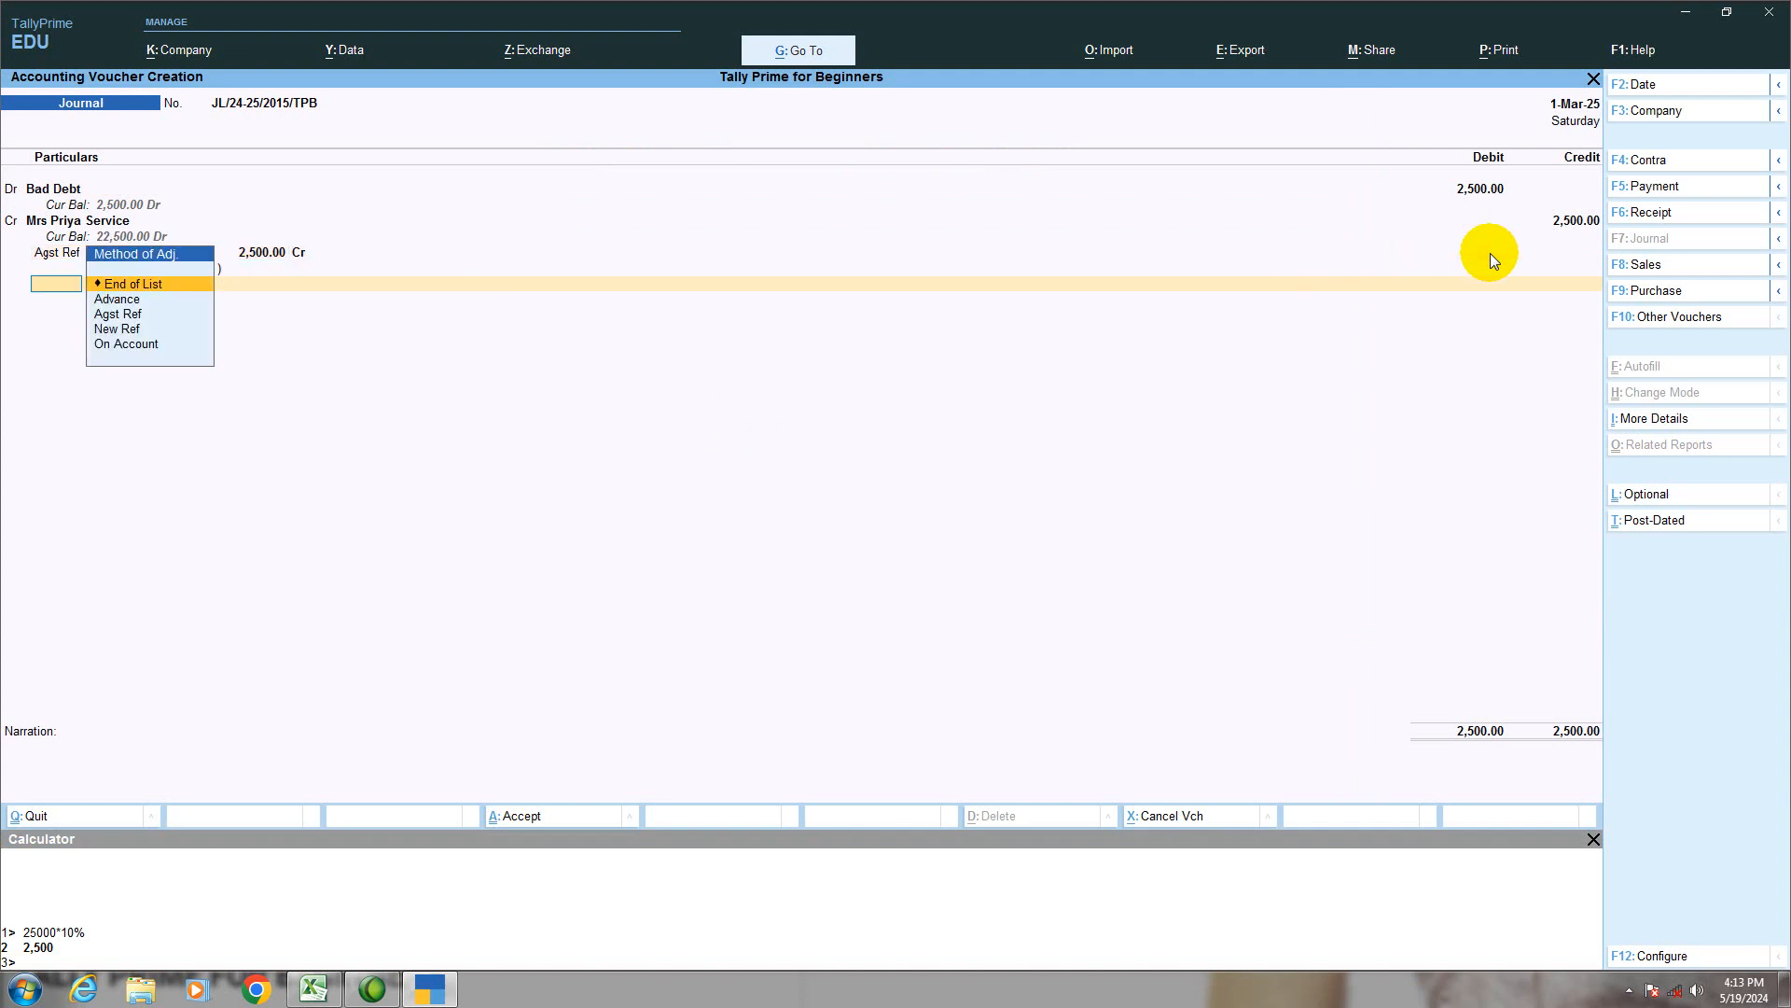
key(Return)
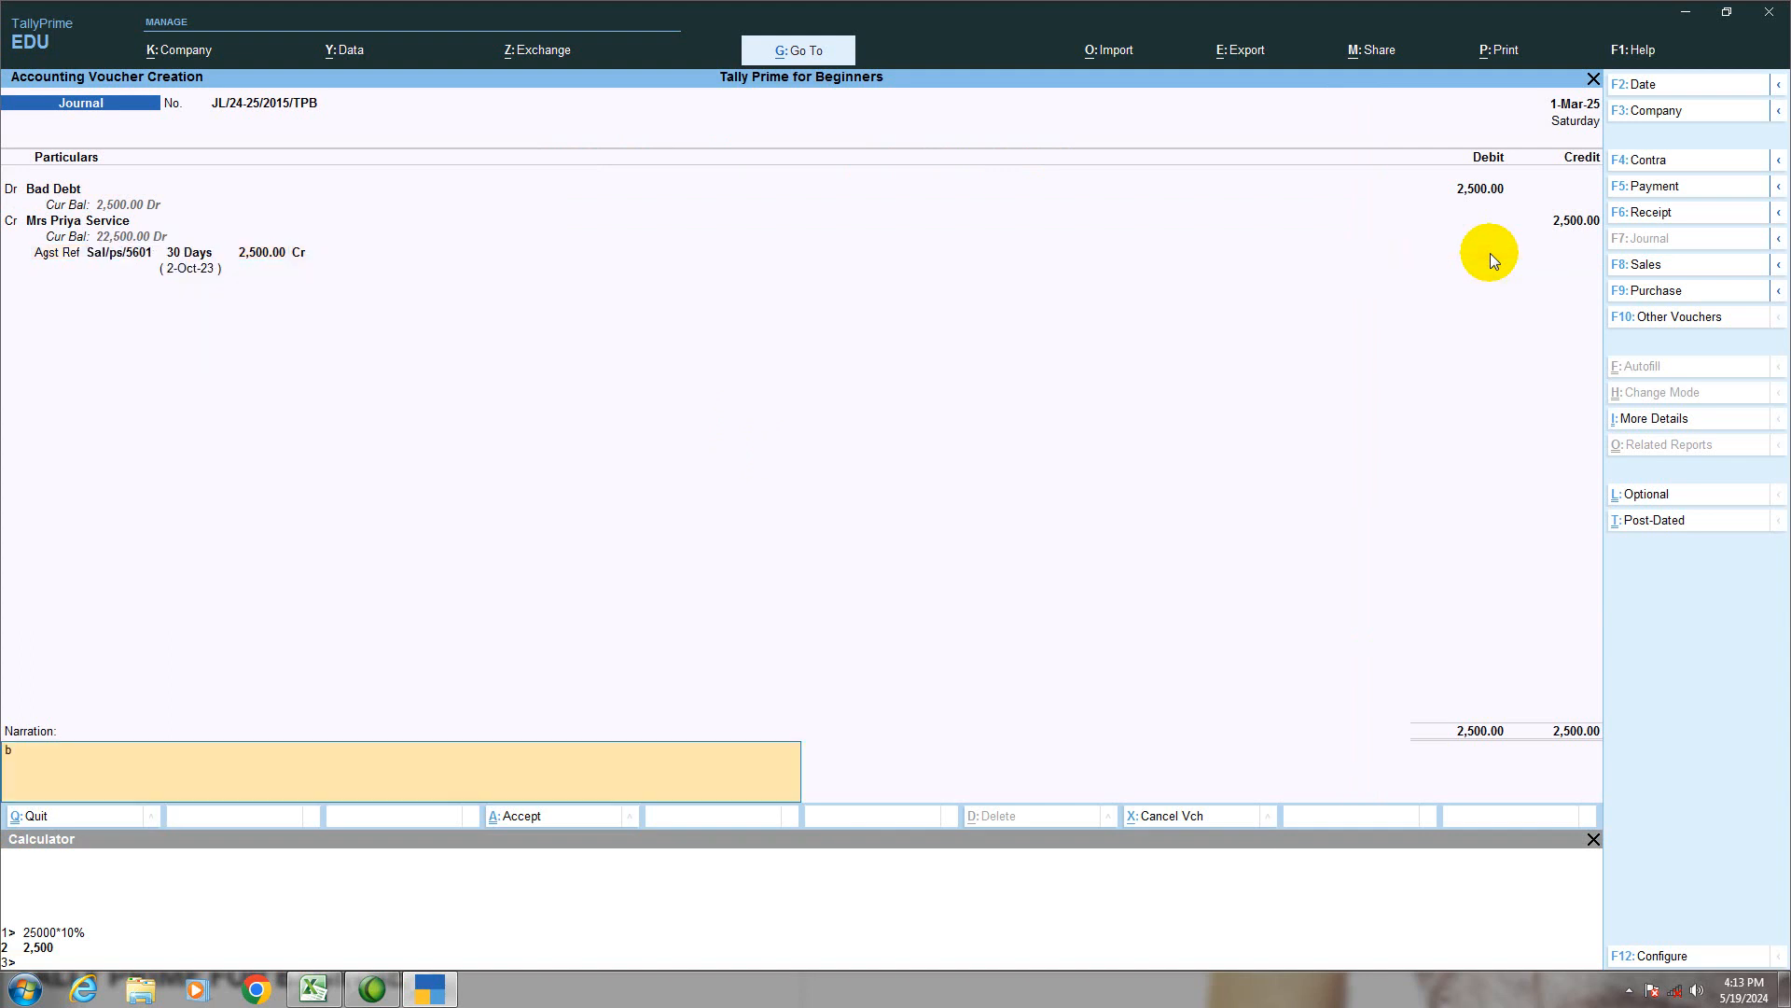
Add the narration "being bad debt adjustment" and save the journal voucher.
text(being bad debt adjustment)
key(Return)
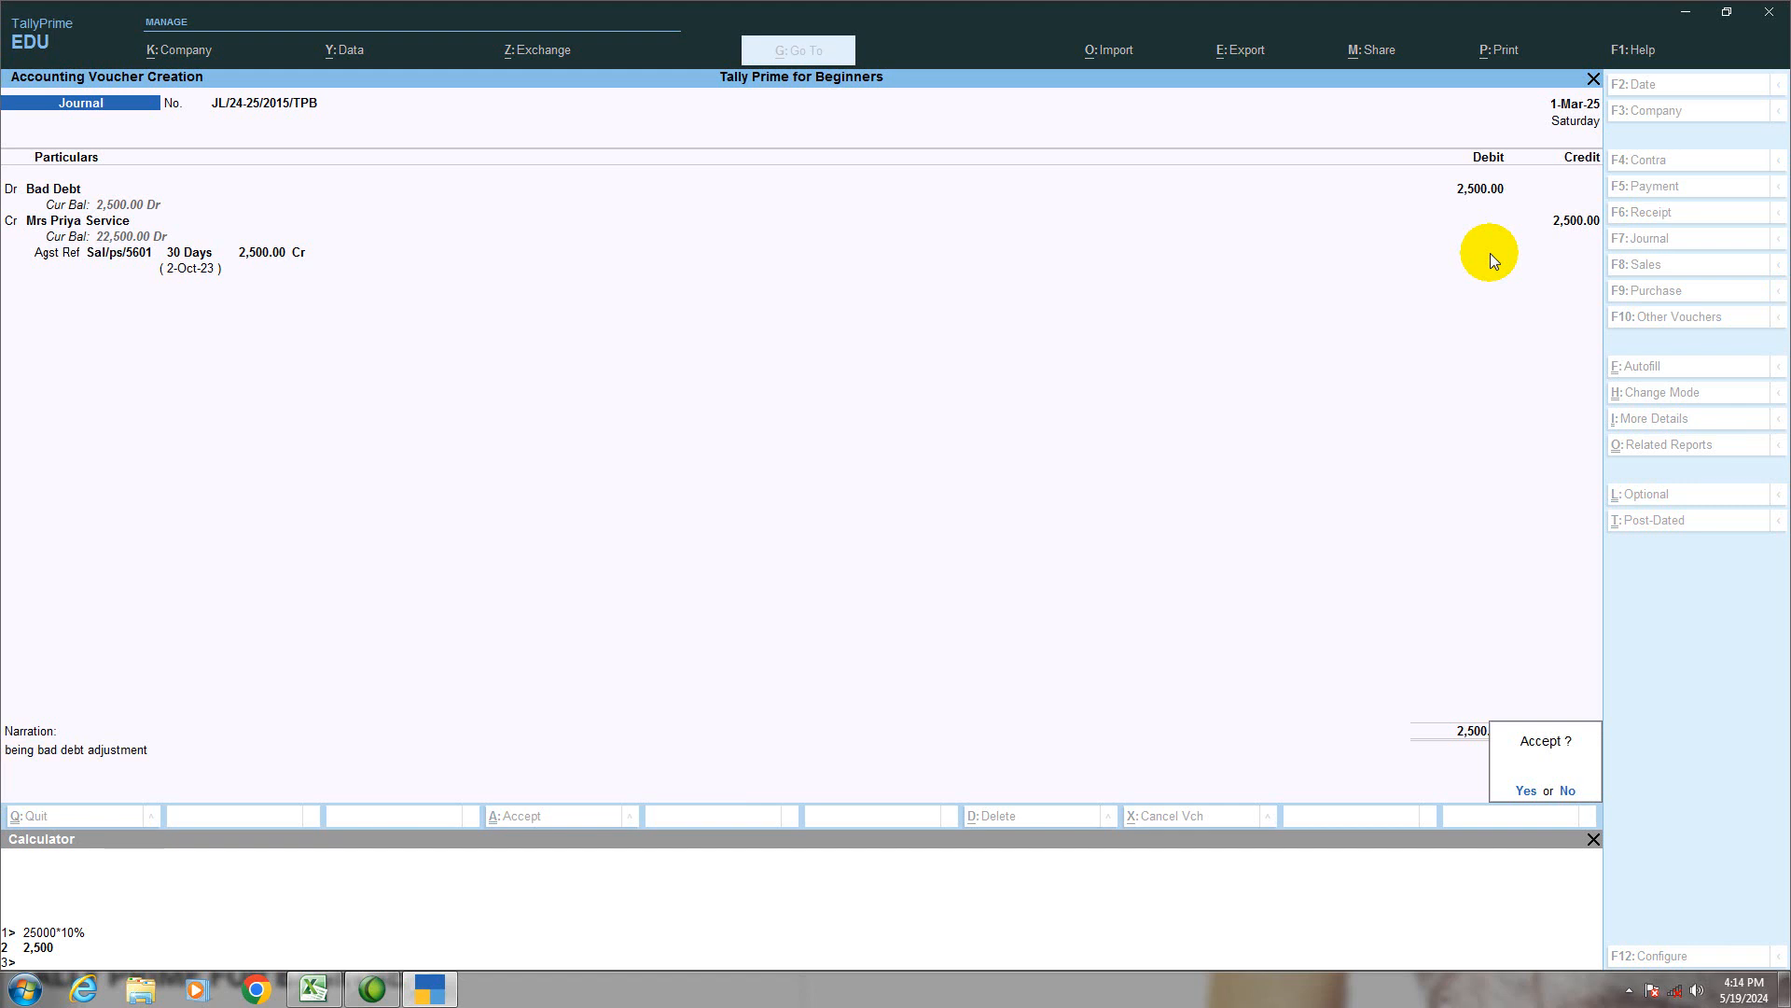
key(Return)
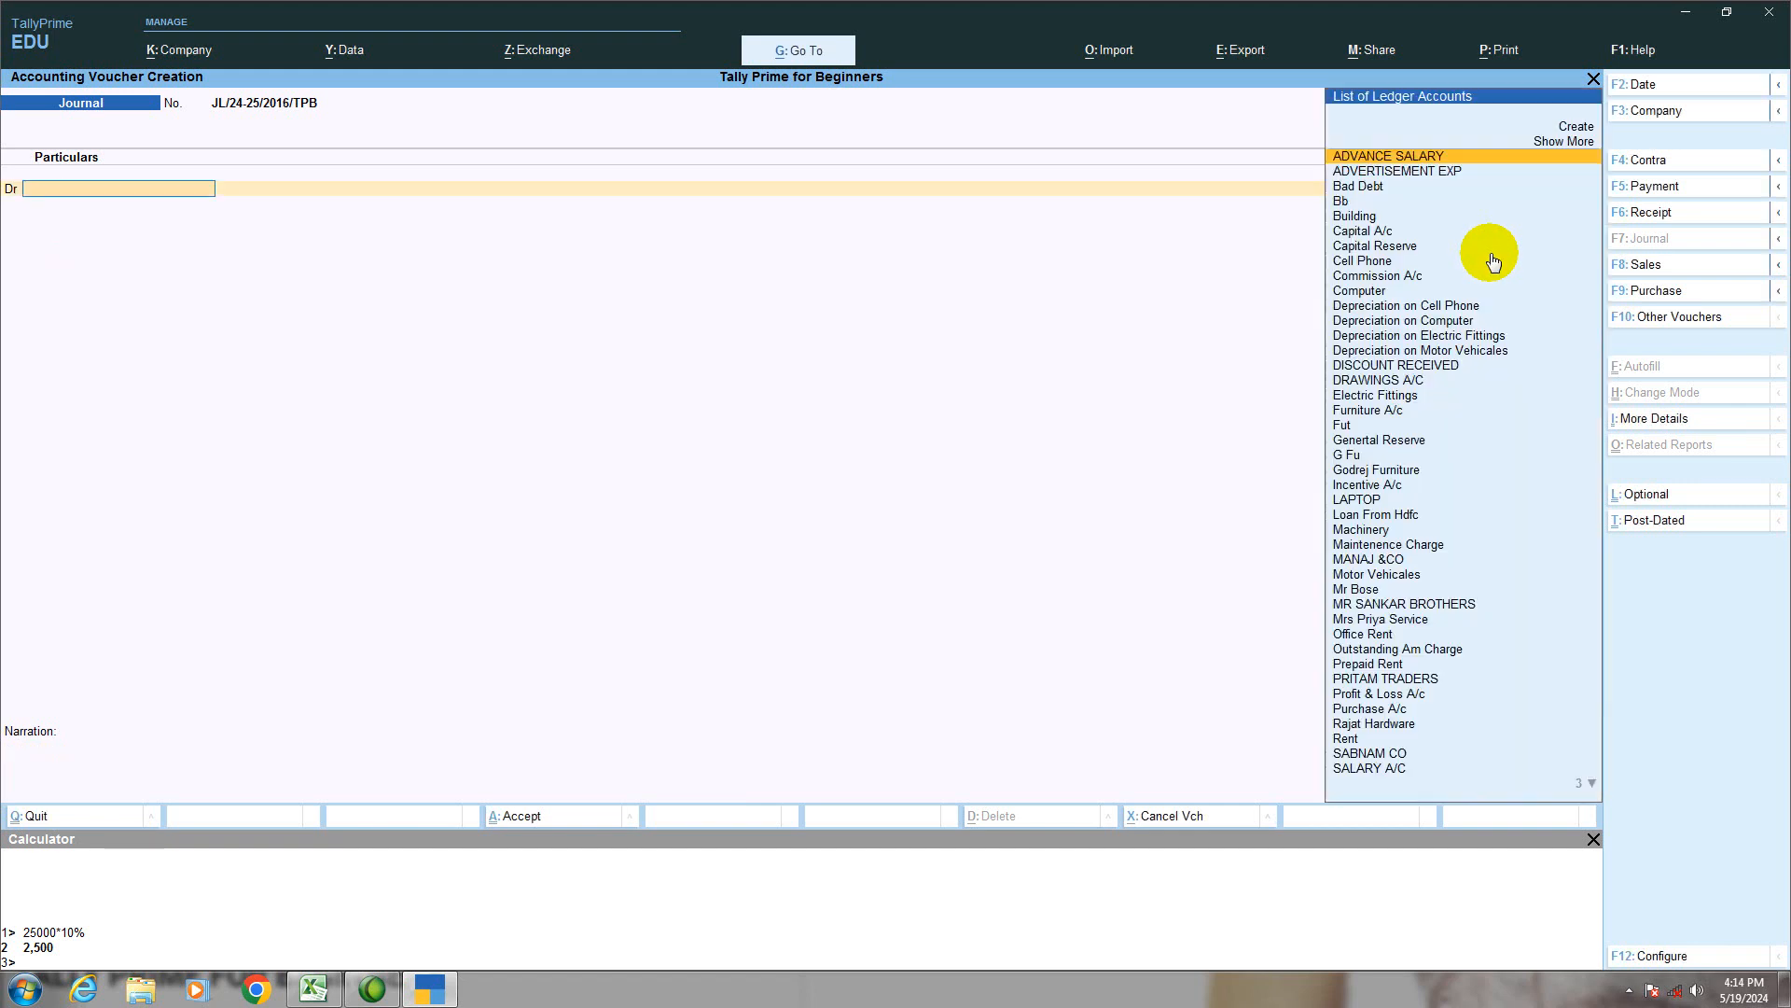
Change the voucher type to Receipt with the Cash Receipt voucher class.
key(F6)
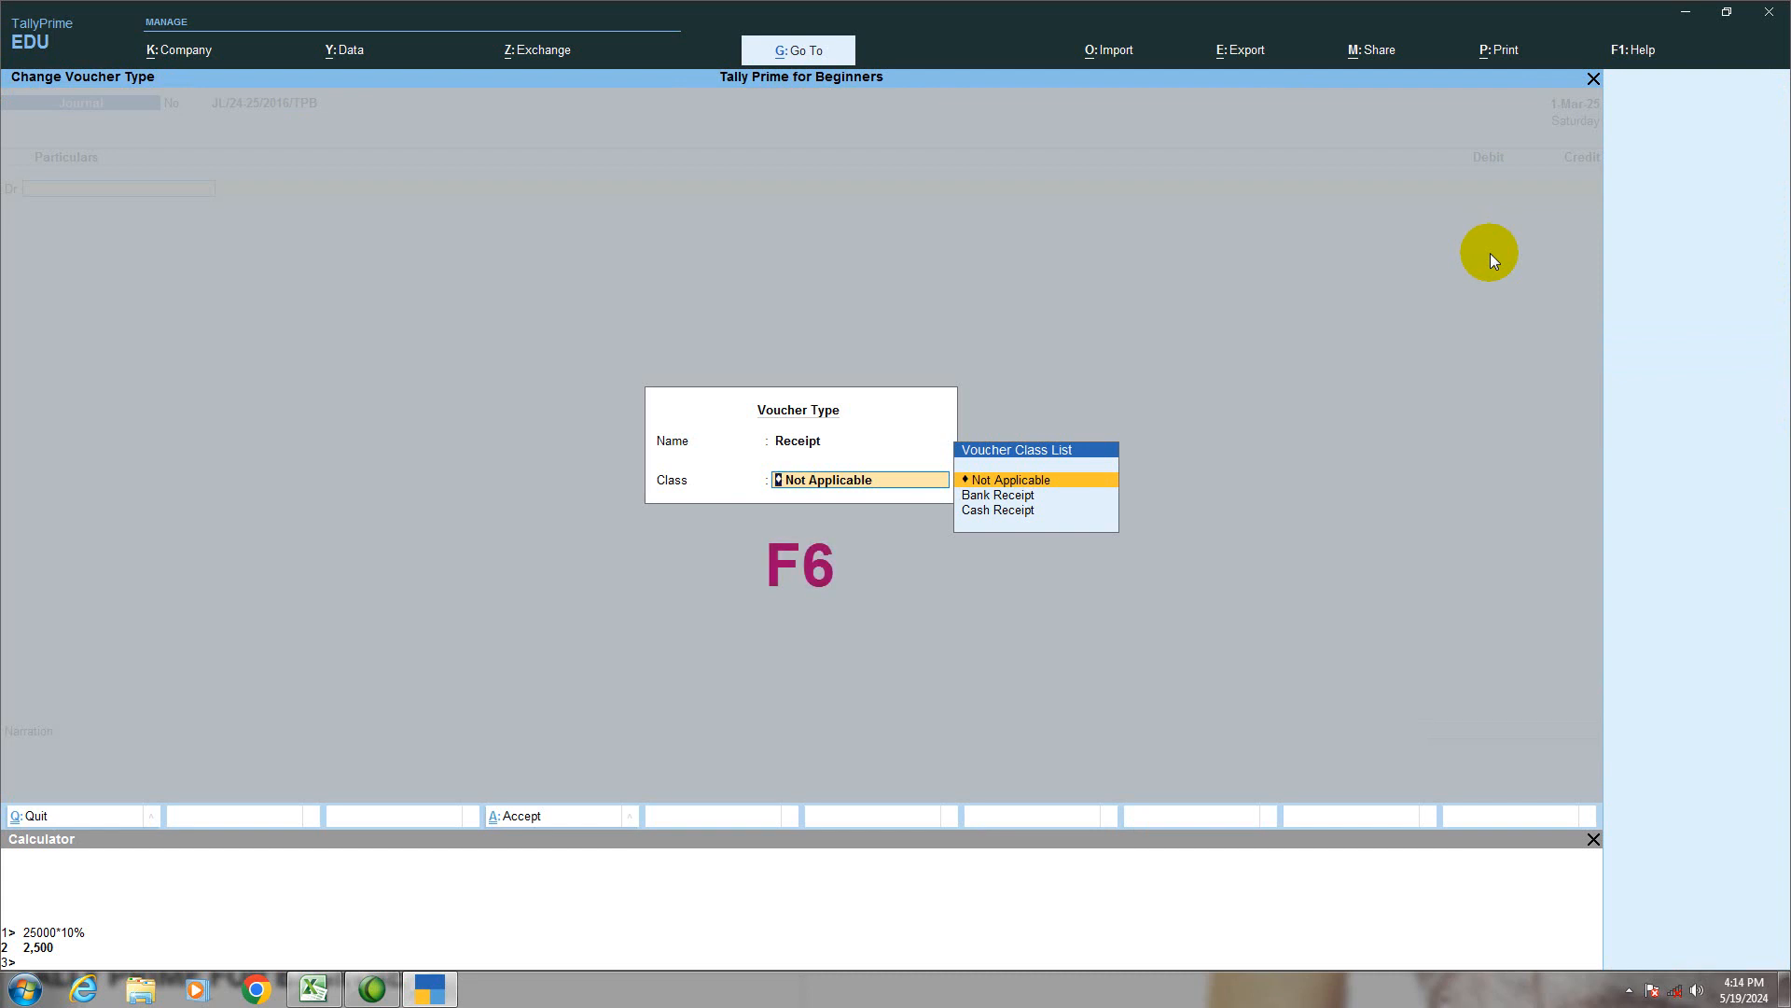
click(311, 984)
click(314, 988)
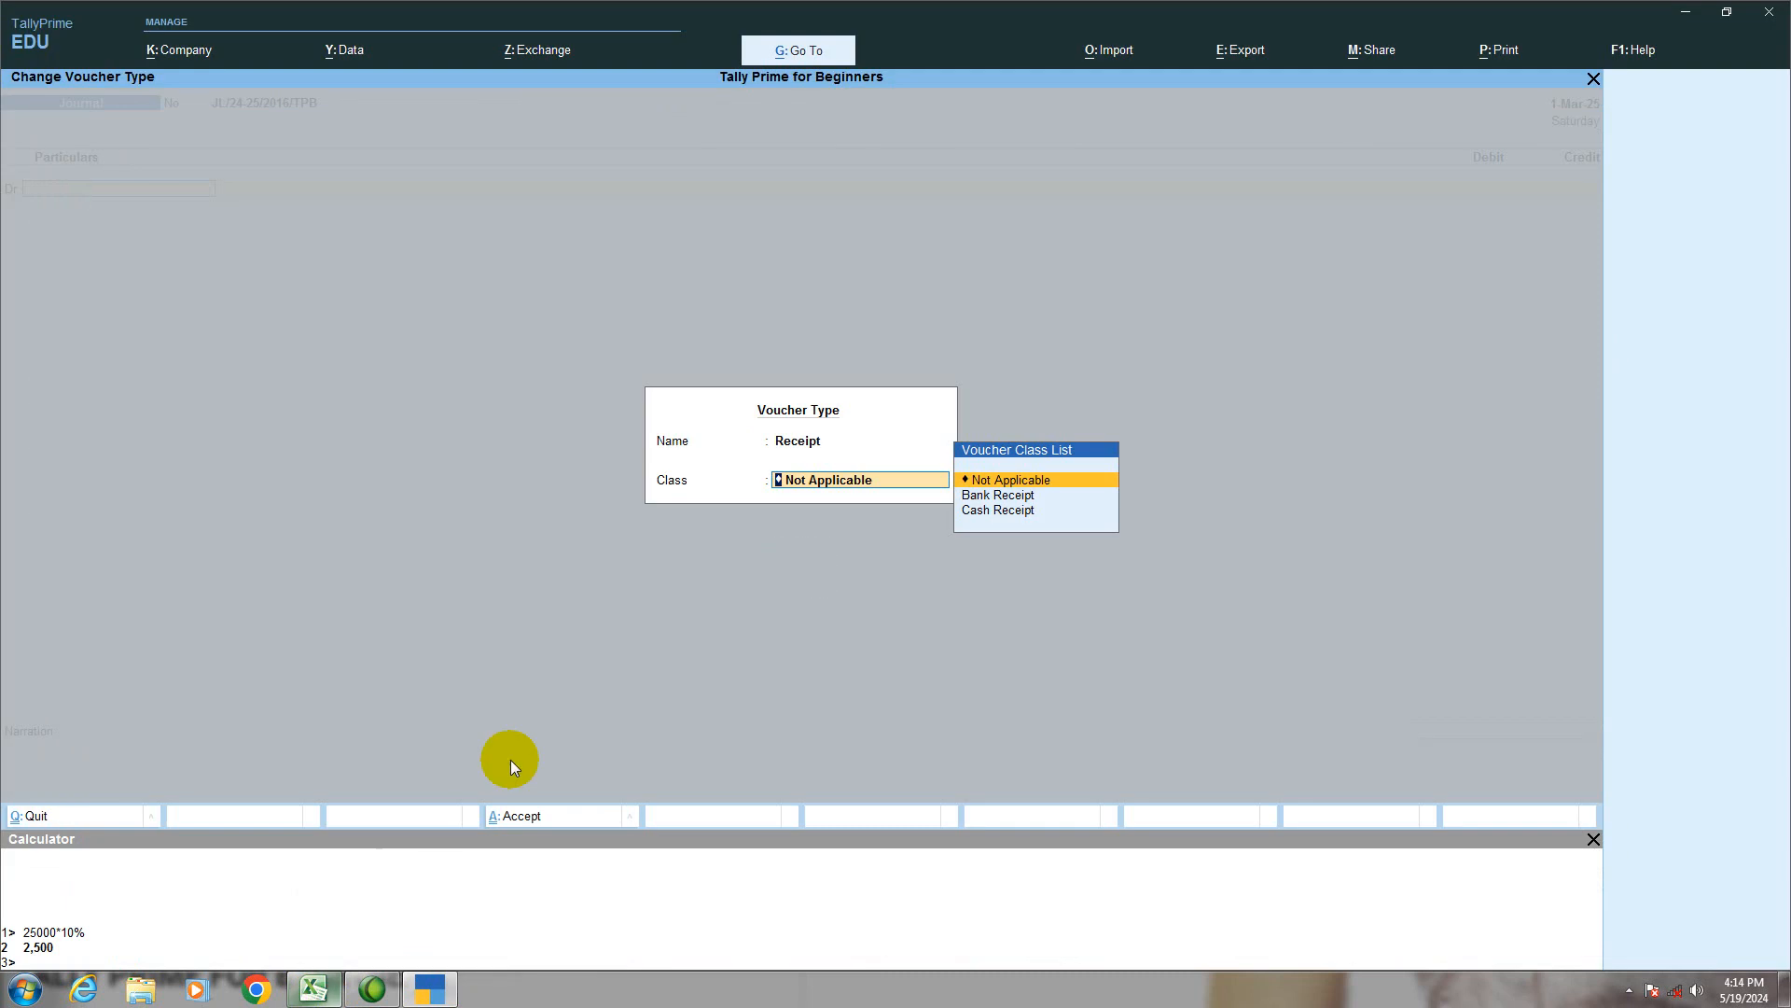
key(Down)
key(Down)
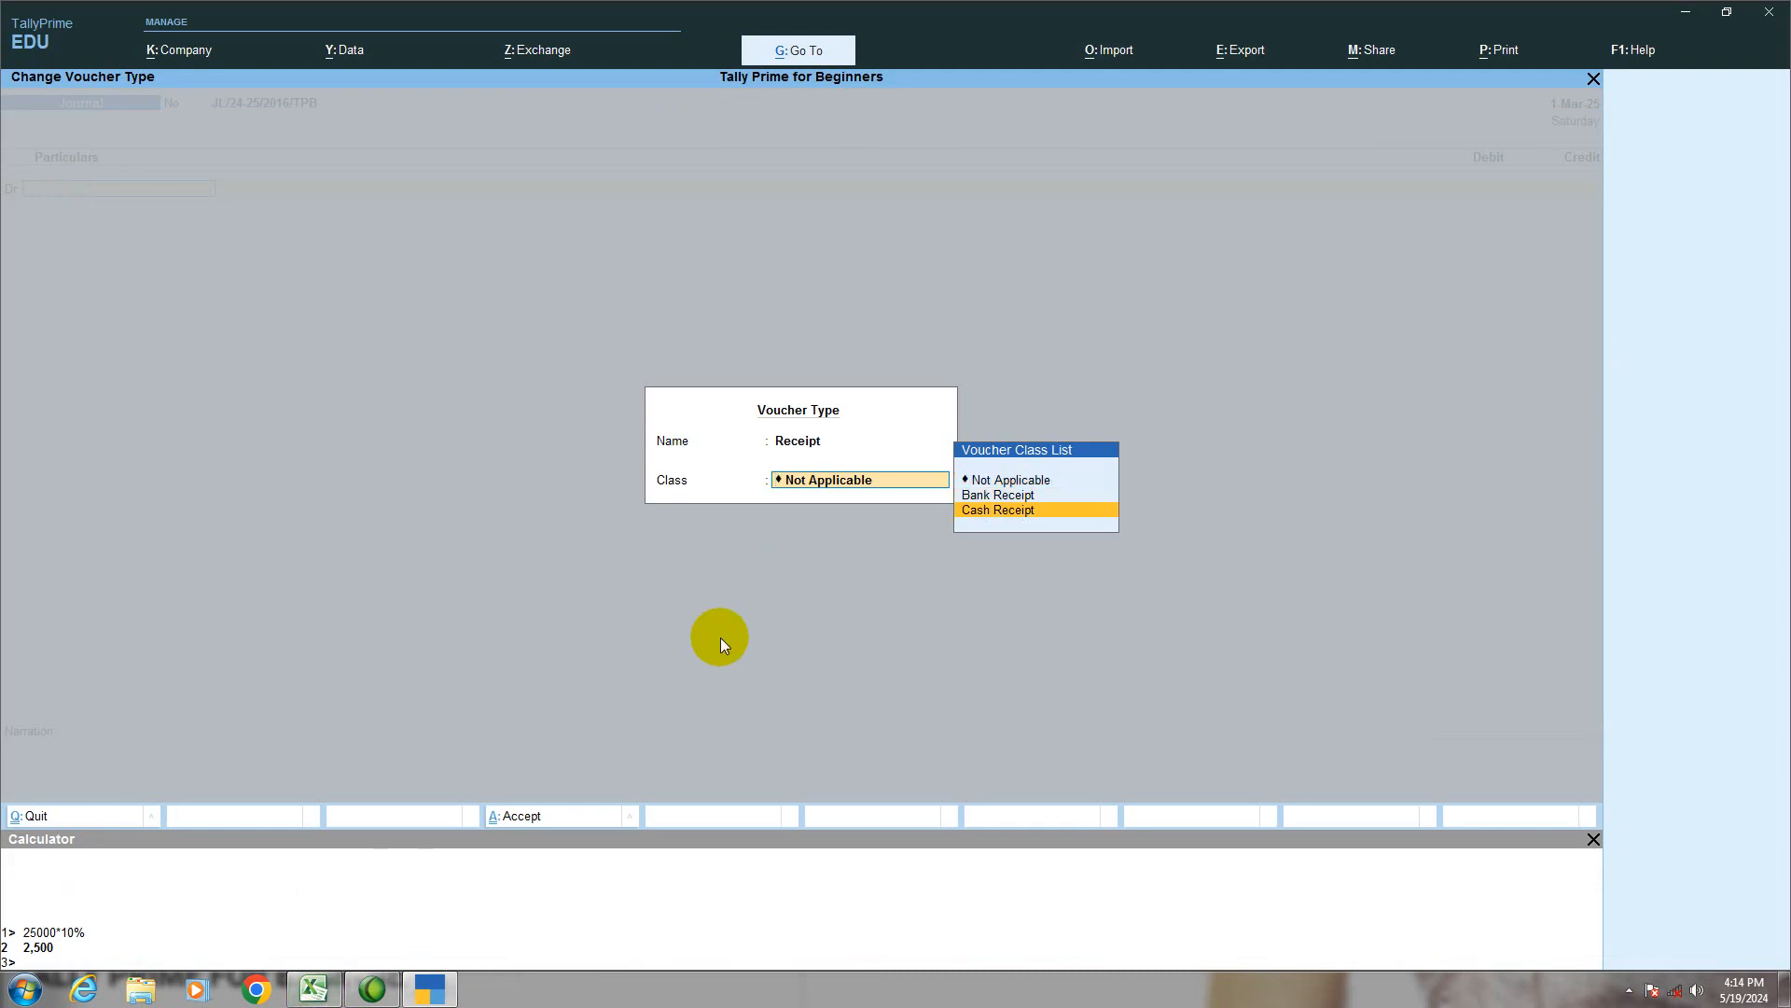
key(Return)
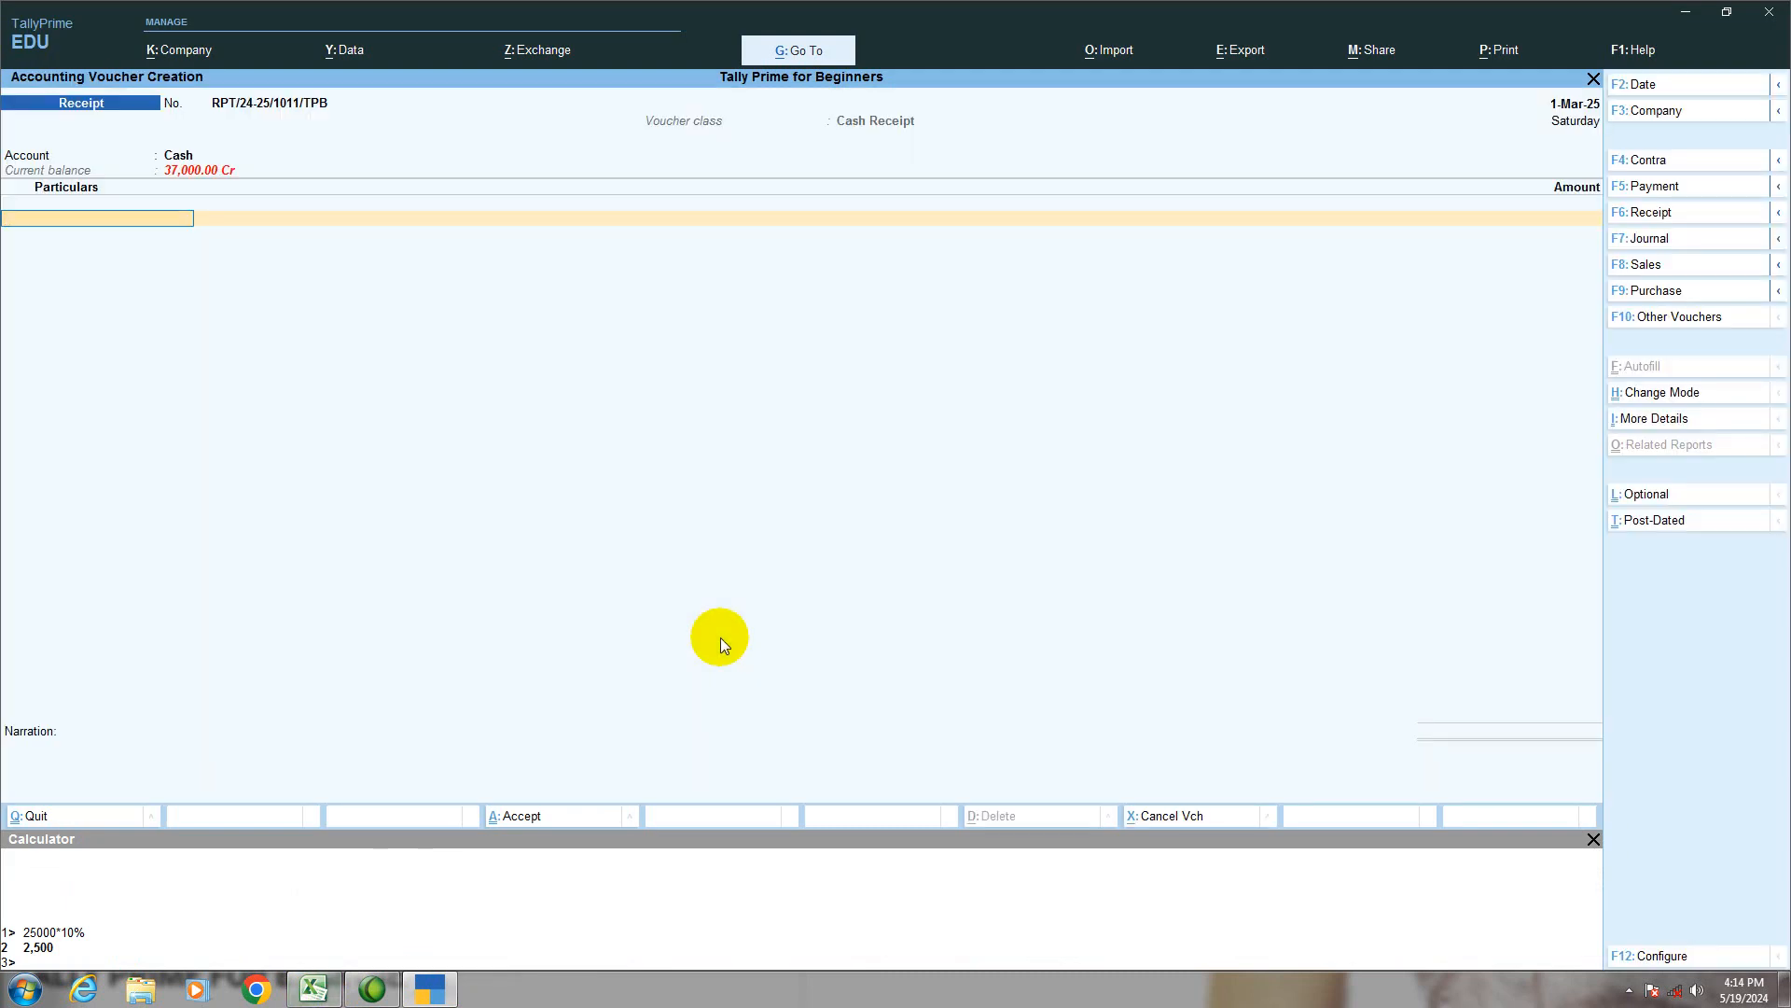
Choose Mrs Priya Service as the ledger account in the cash receipt's particulars.
text(M)
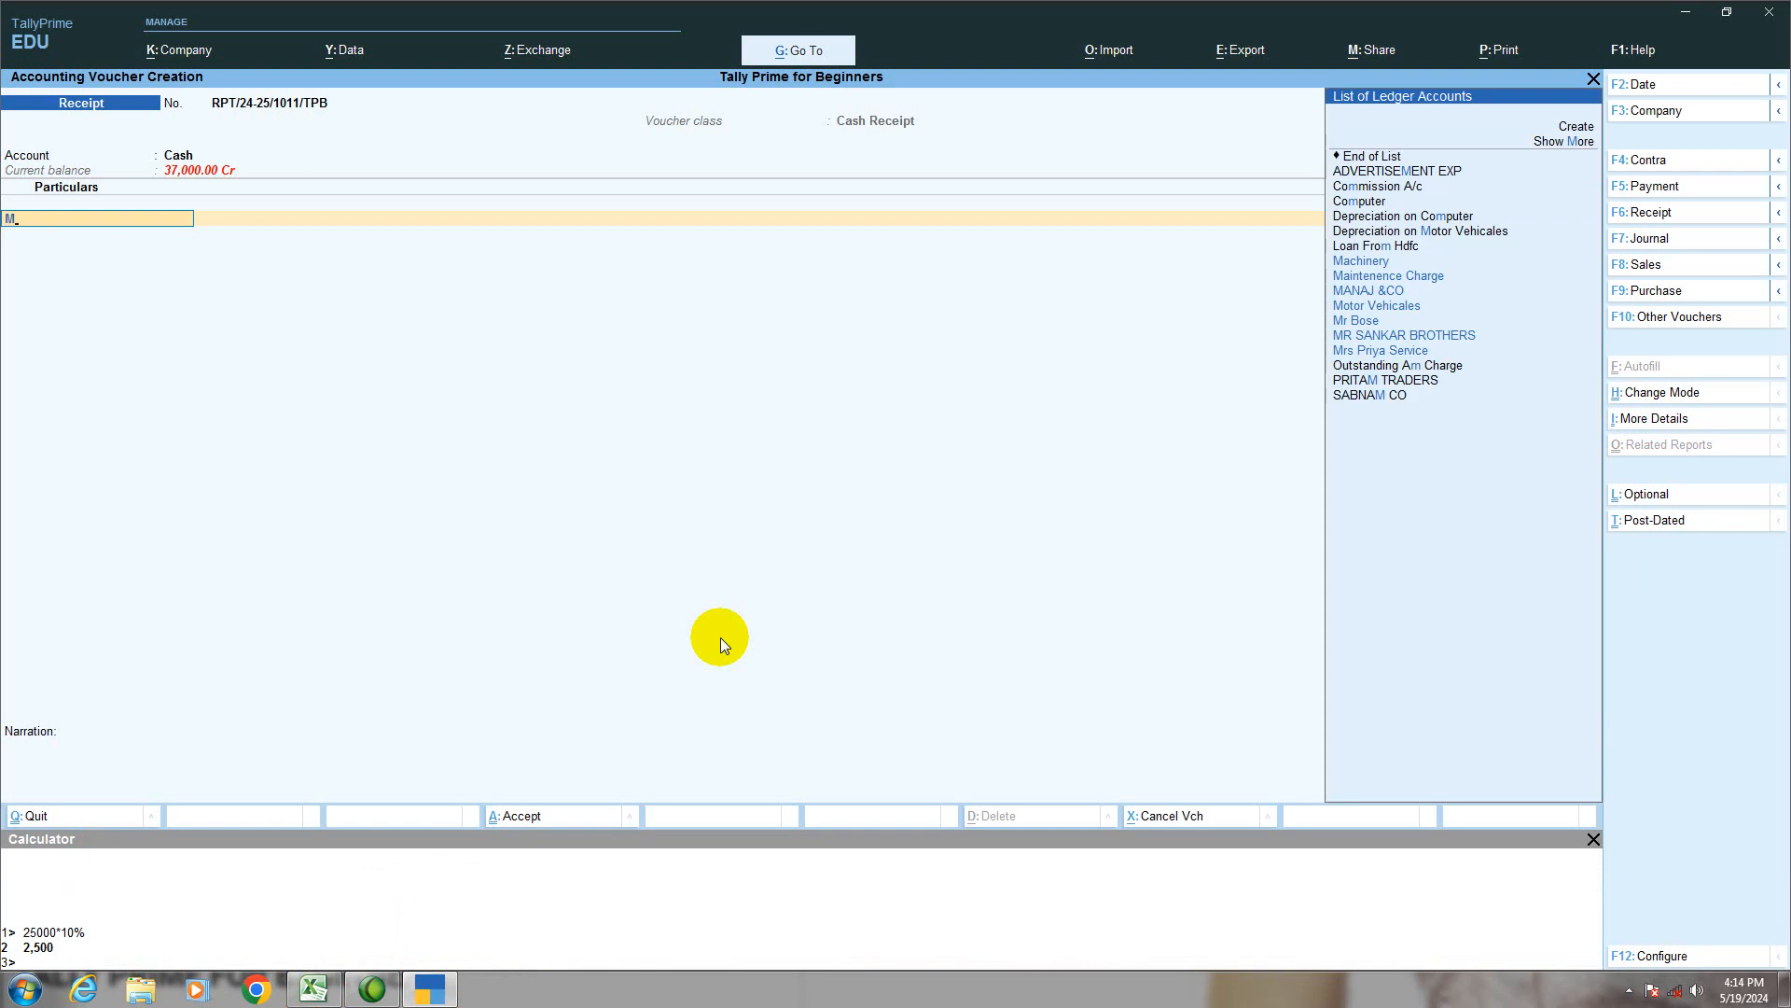
key(Down)
key(Down)
key(Down)
key(Down)
key(Down)
key(Down)
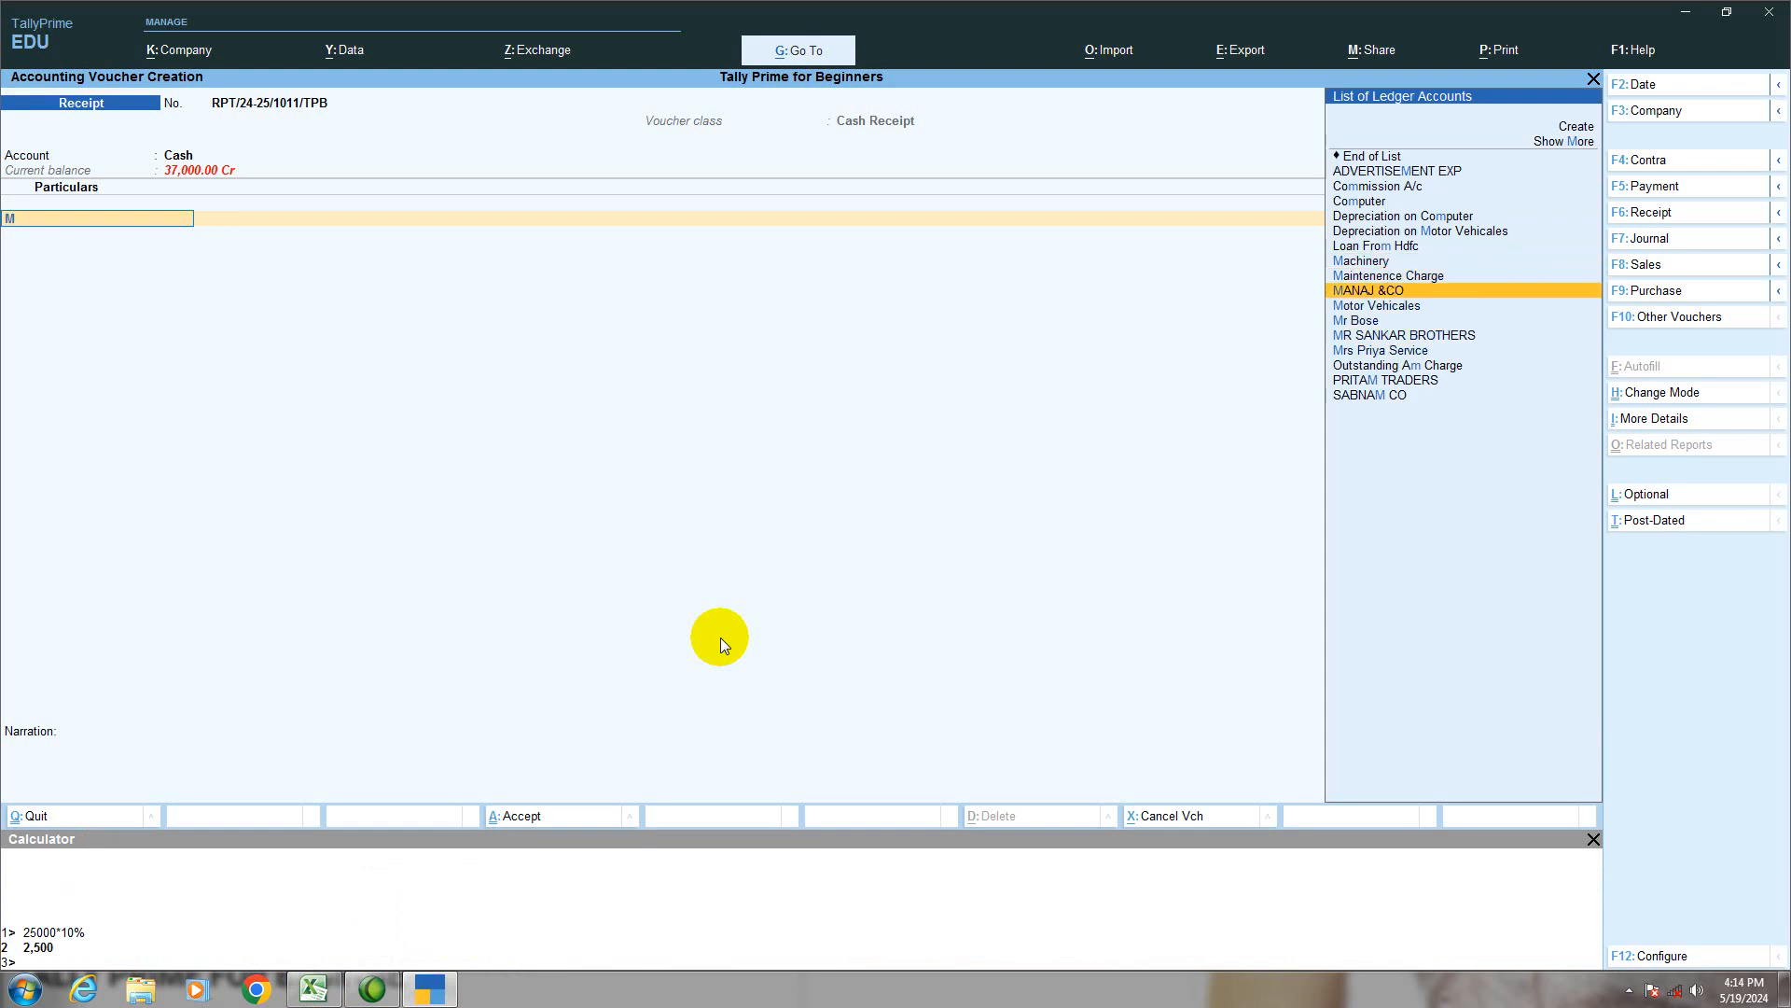
key(Return)
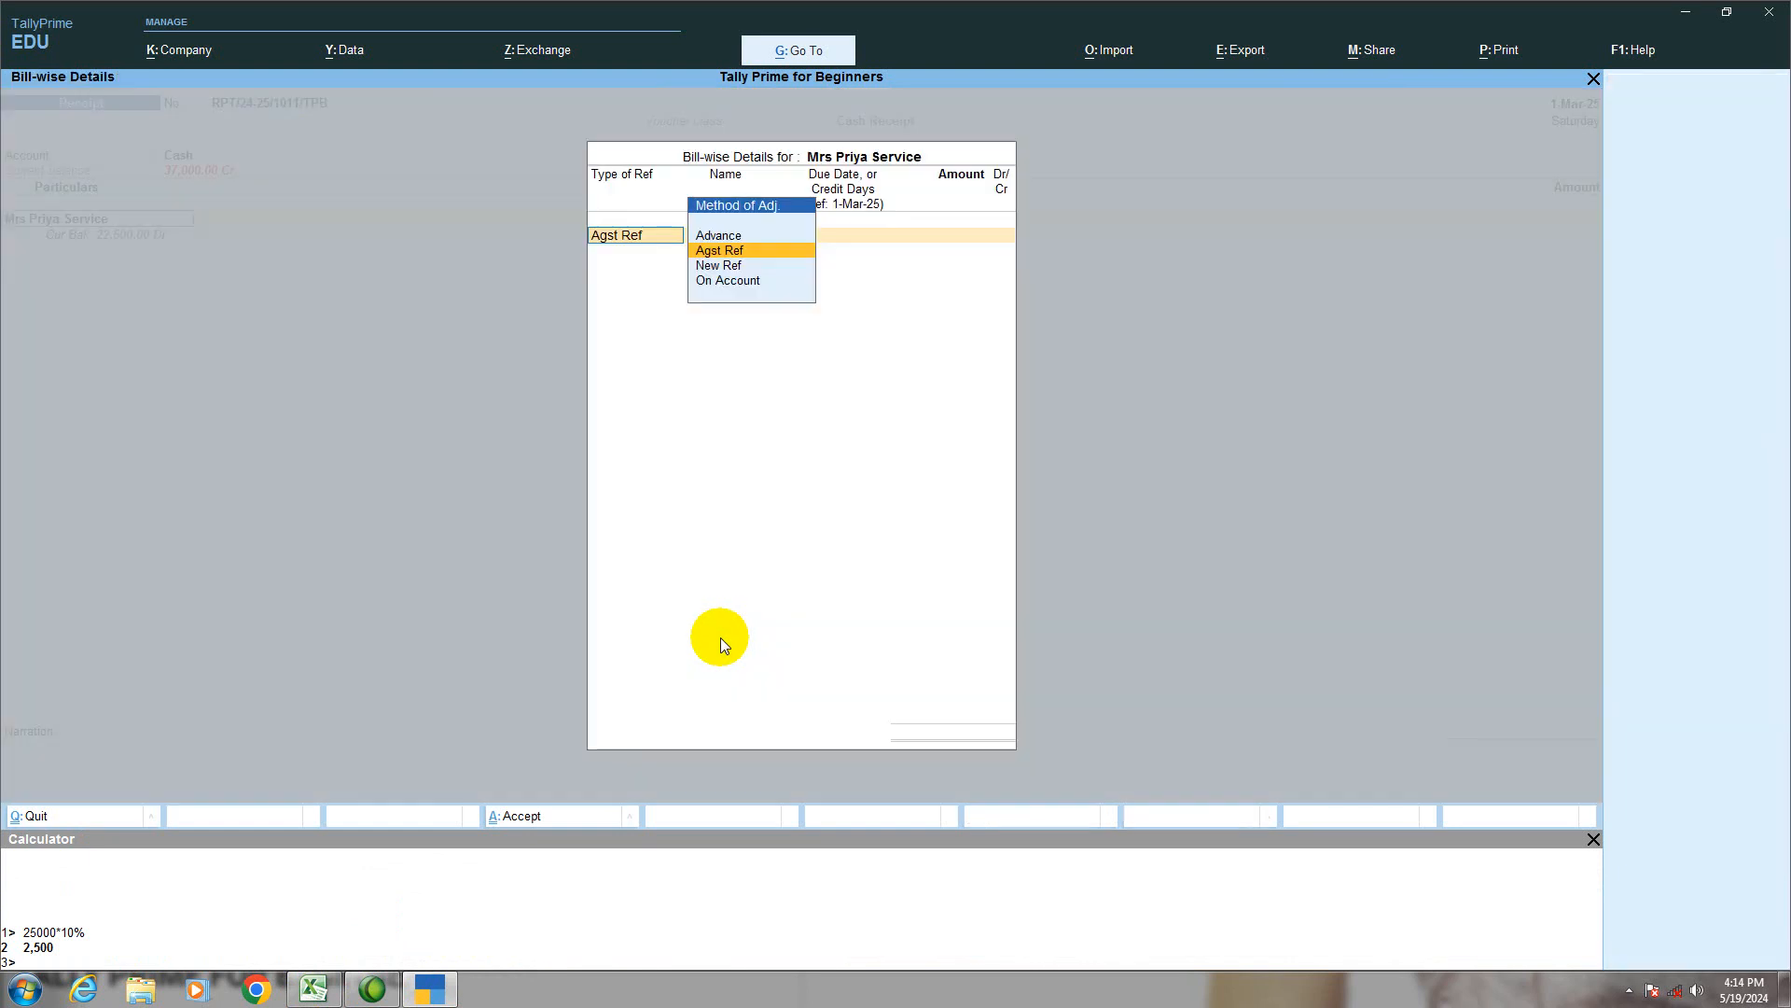
Allocate 17,500 of the receipt against the pending bill Sal/ps/5601 using Agst Ref.
key(Return)
key(Return)
key(Return)
key(Return)
key(Return)
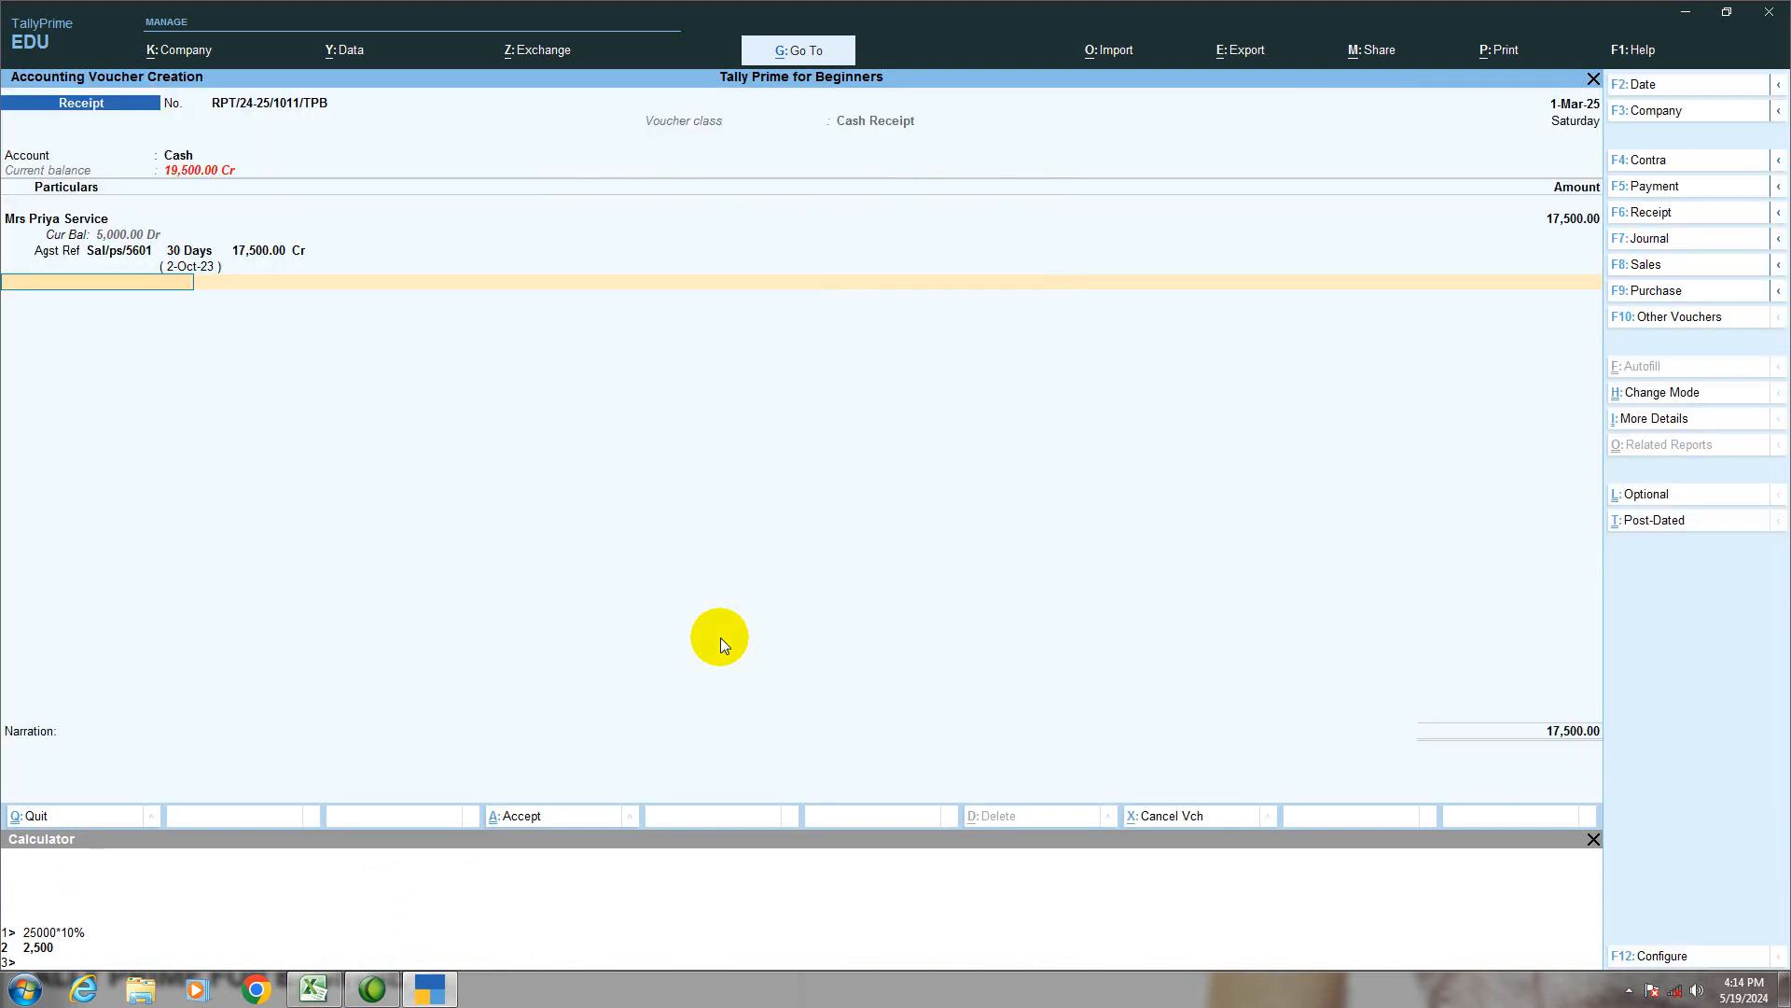
Add a second Agst Ref allocation of 5,000 for bill Sal/ps/5694 and end the receipt's list of particulars.
key(Return)
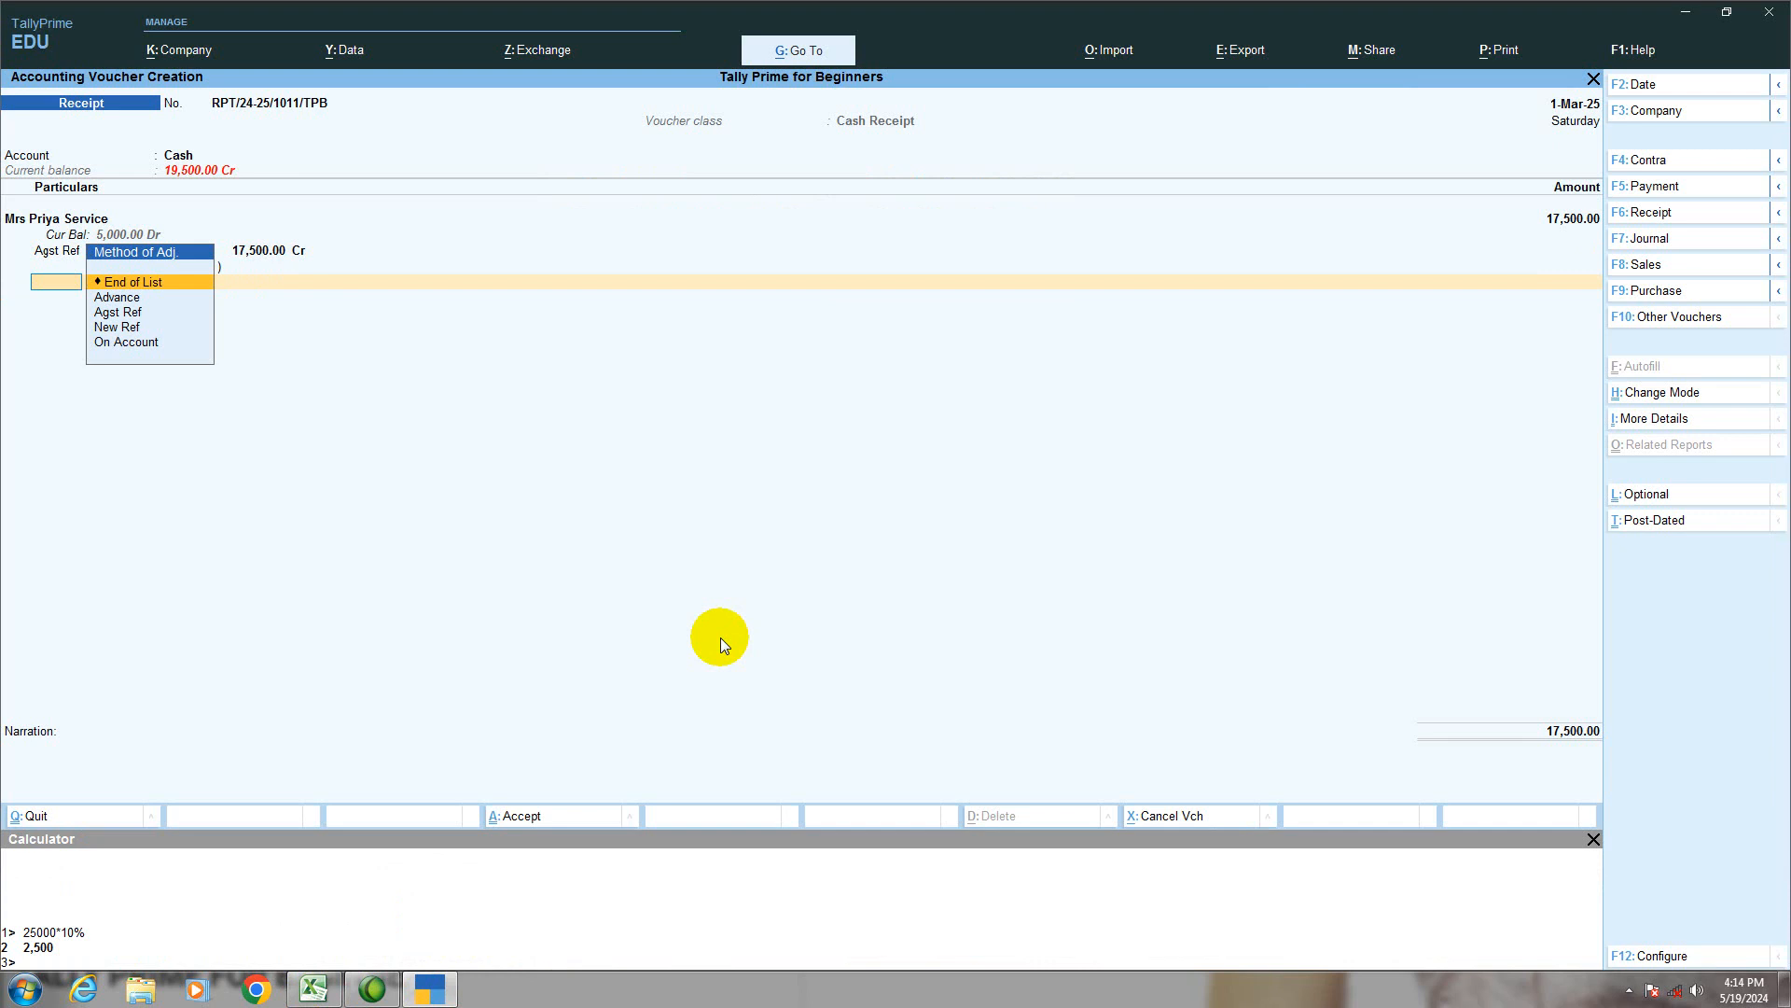
key(Down)
key(Down)
key(Return)
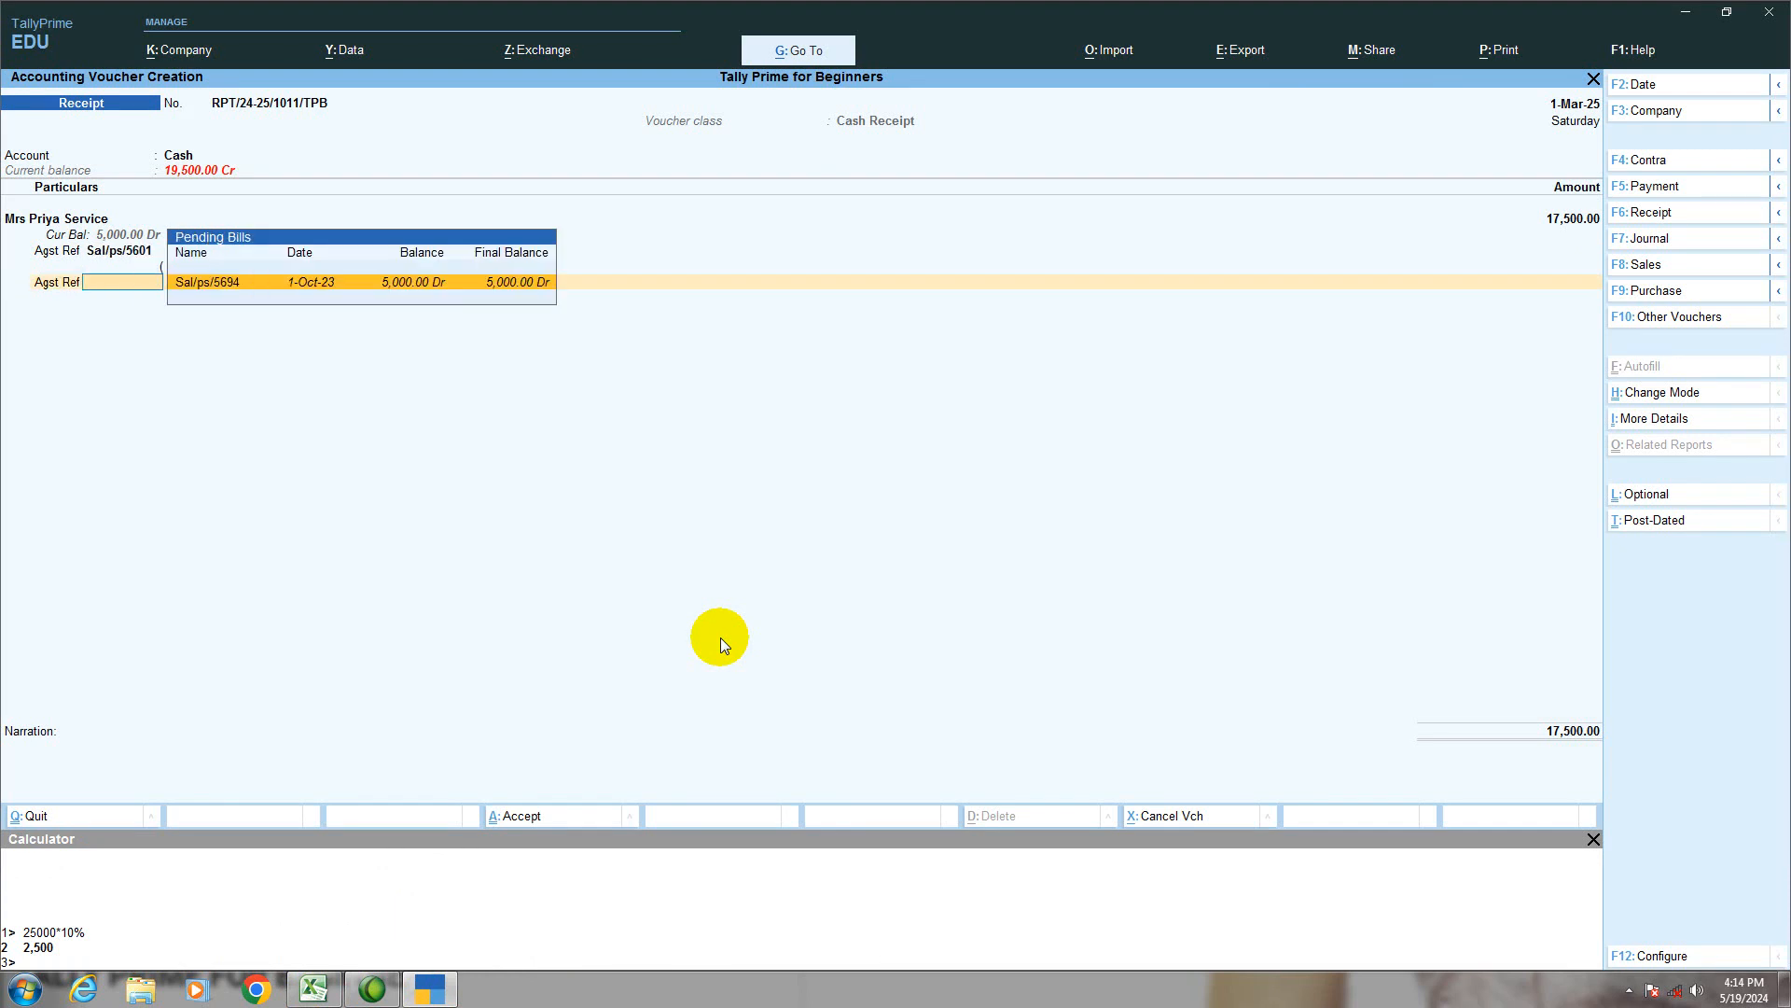
key(Return)
key(Return)
key(Return)
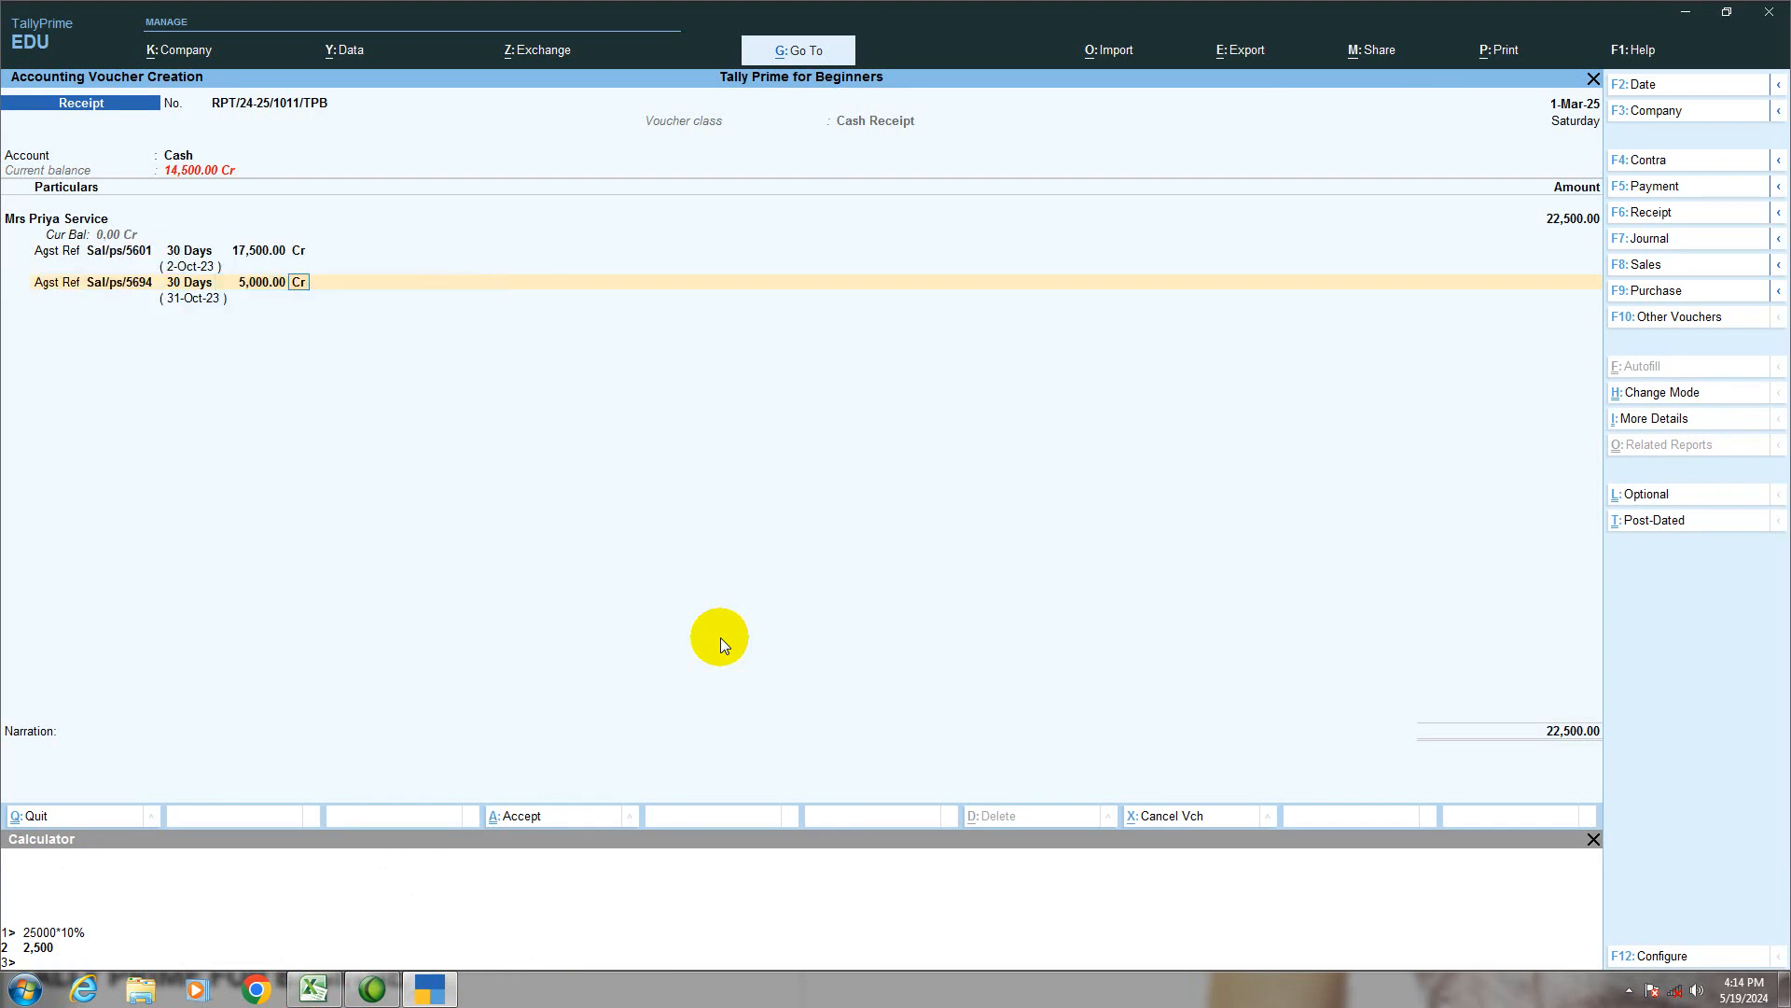
key(Return)
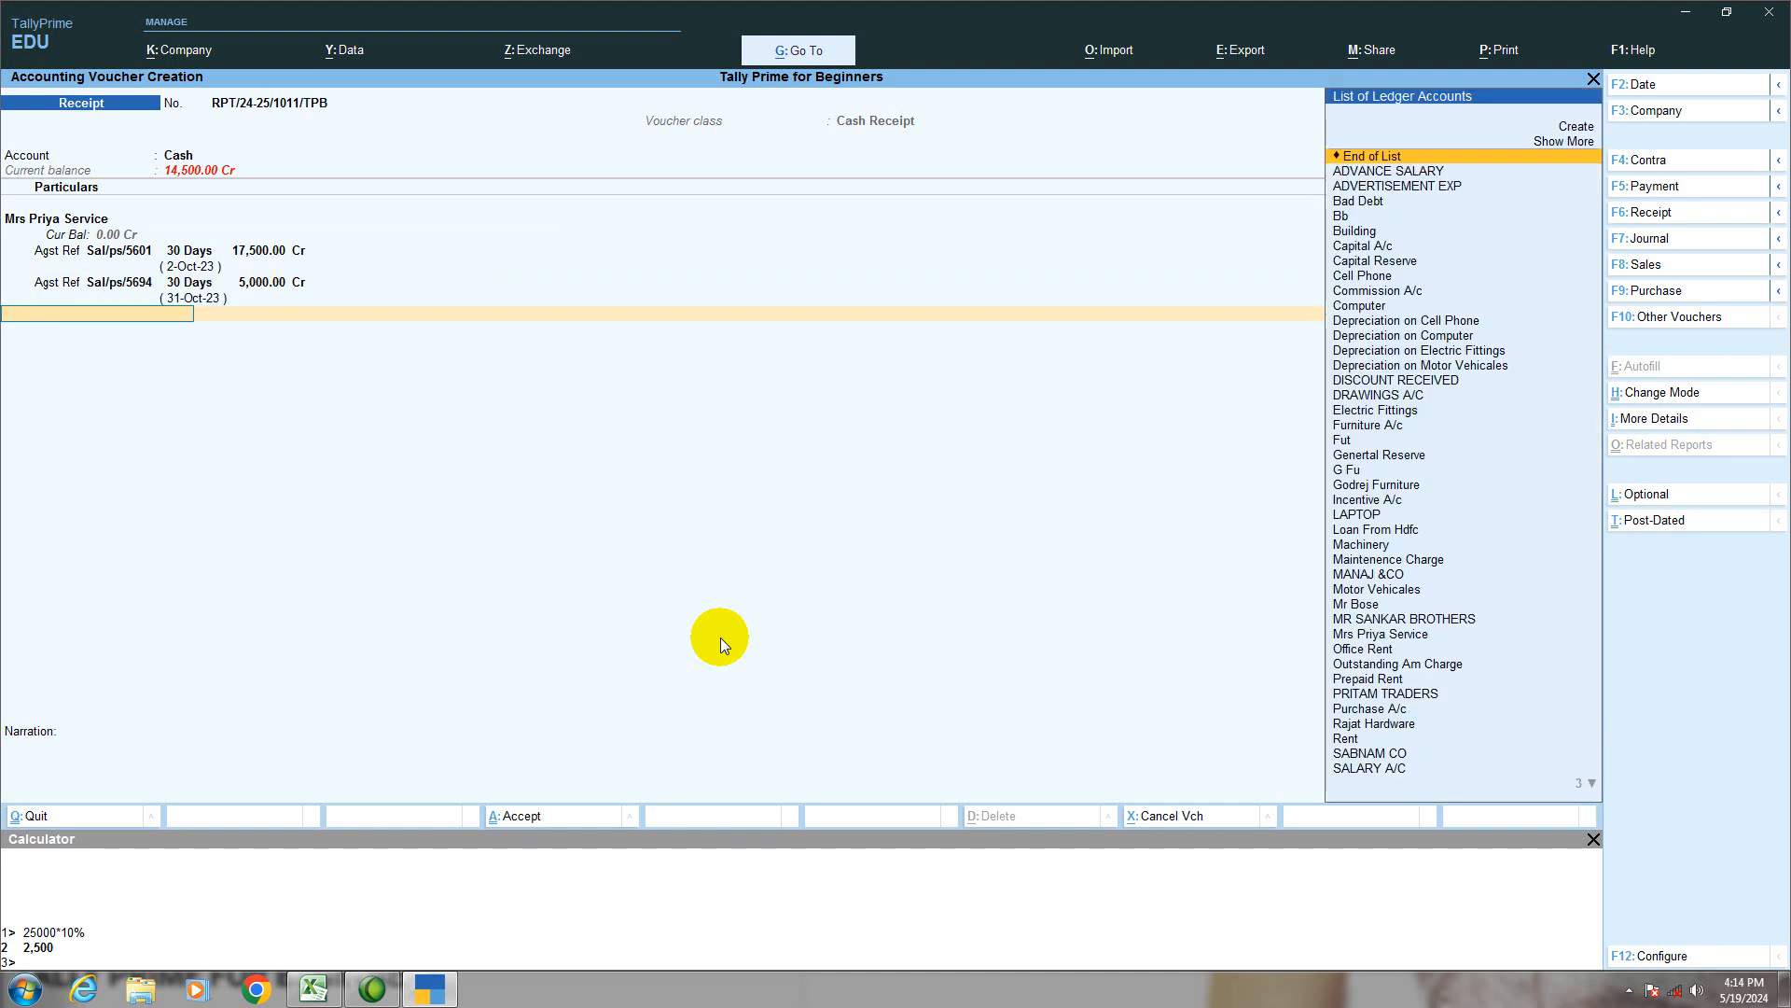
key(Return)
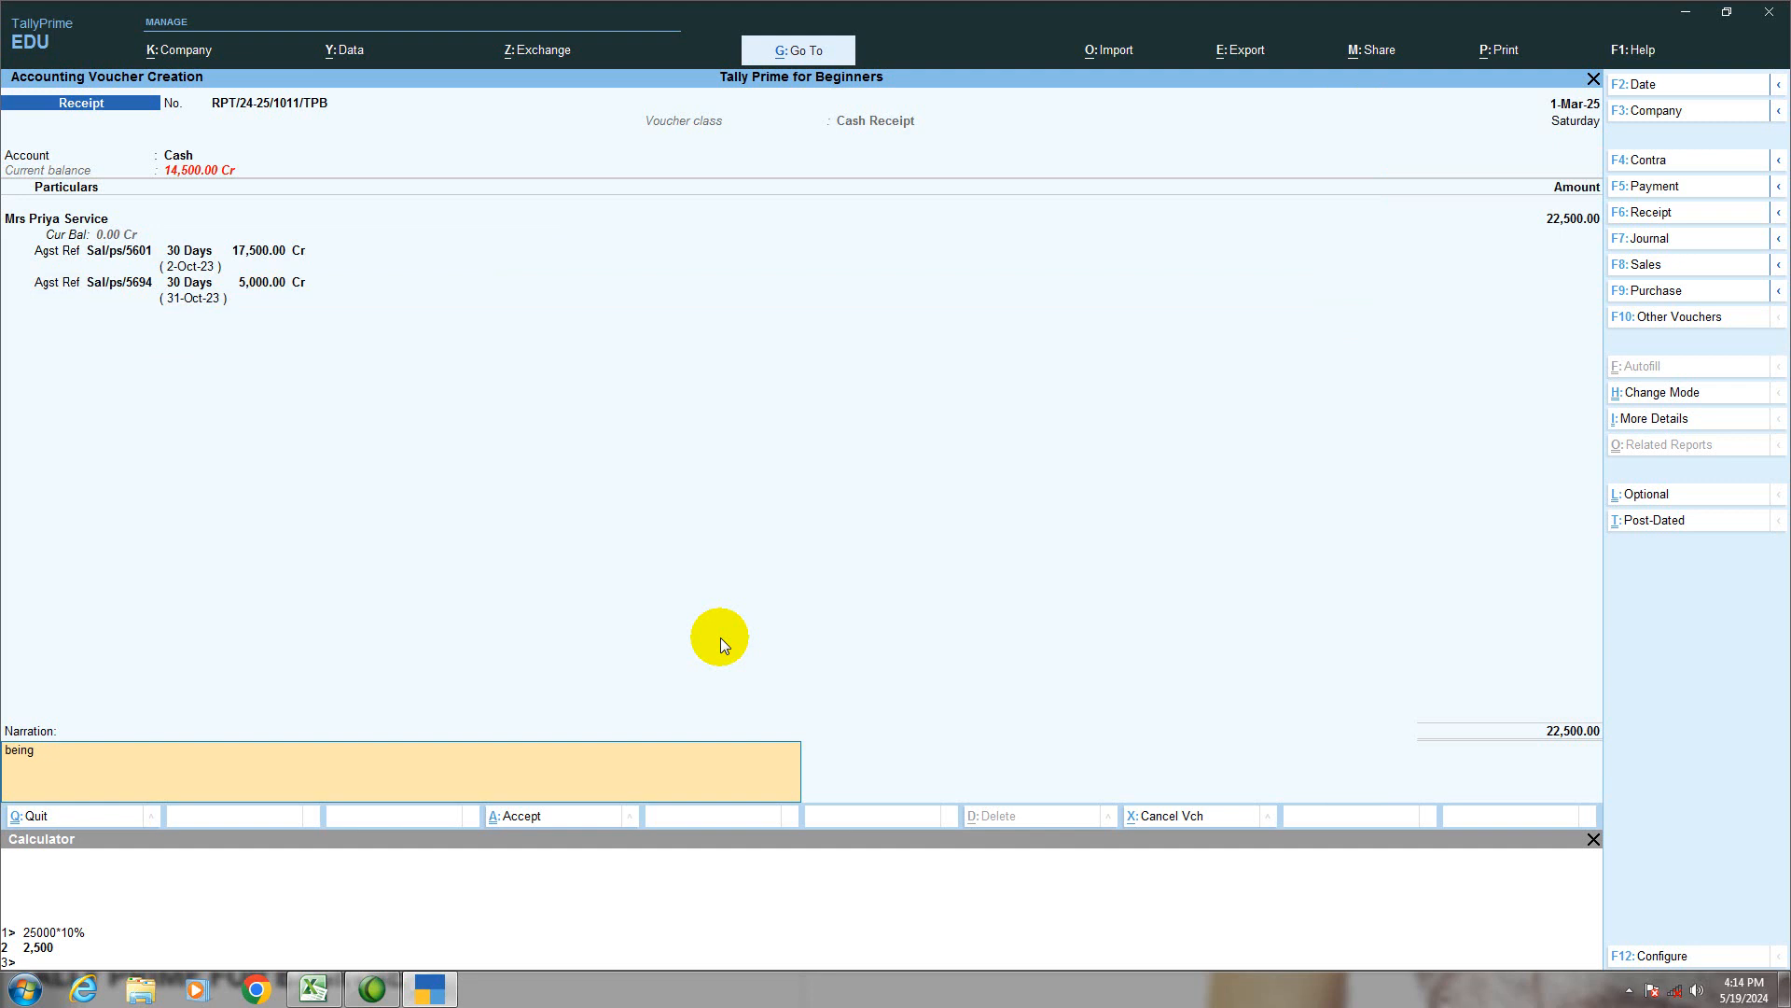
Add the narration "being amount received from mrs priya service," and save the receipt voucher.
text(being amount received from mrs priya service.)
key(Return)
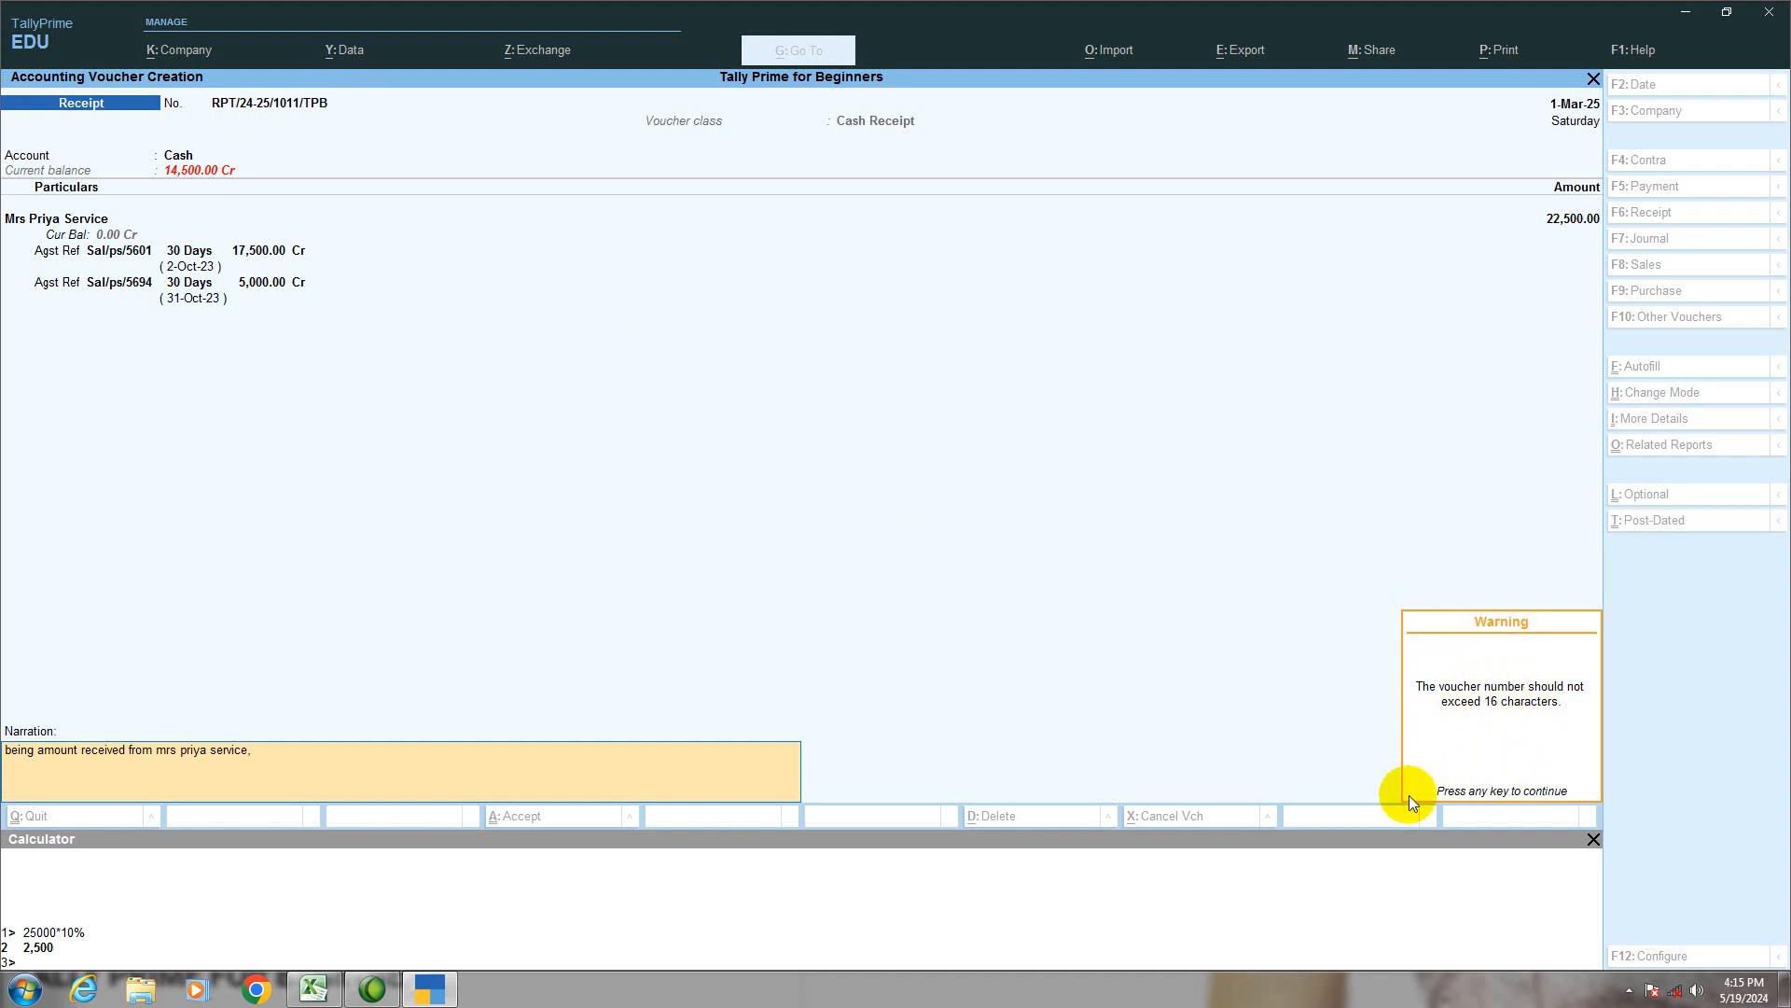
key(Return)
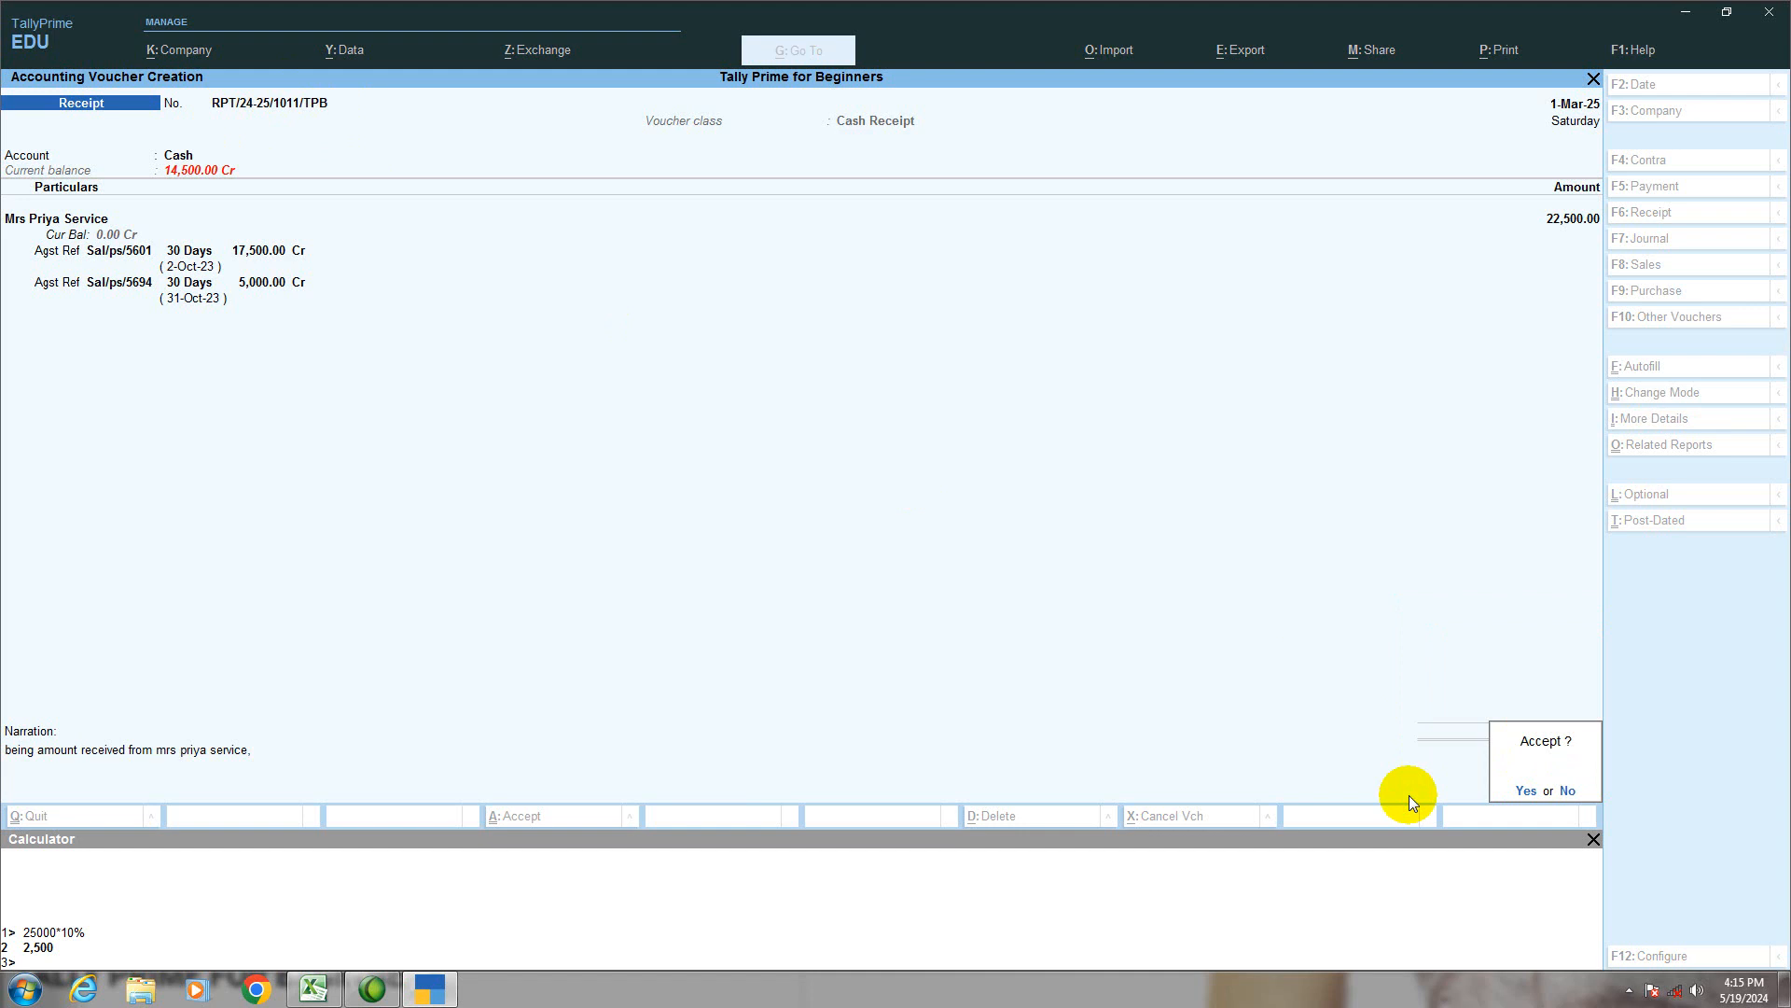
key(Return)
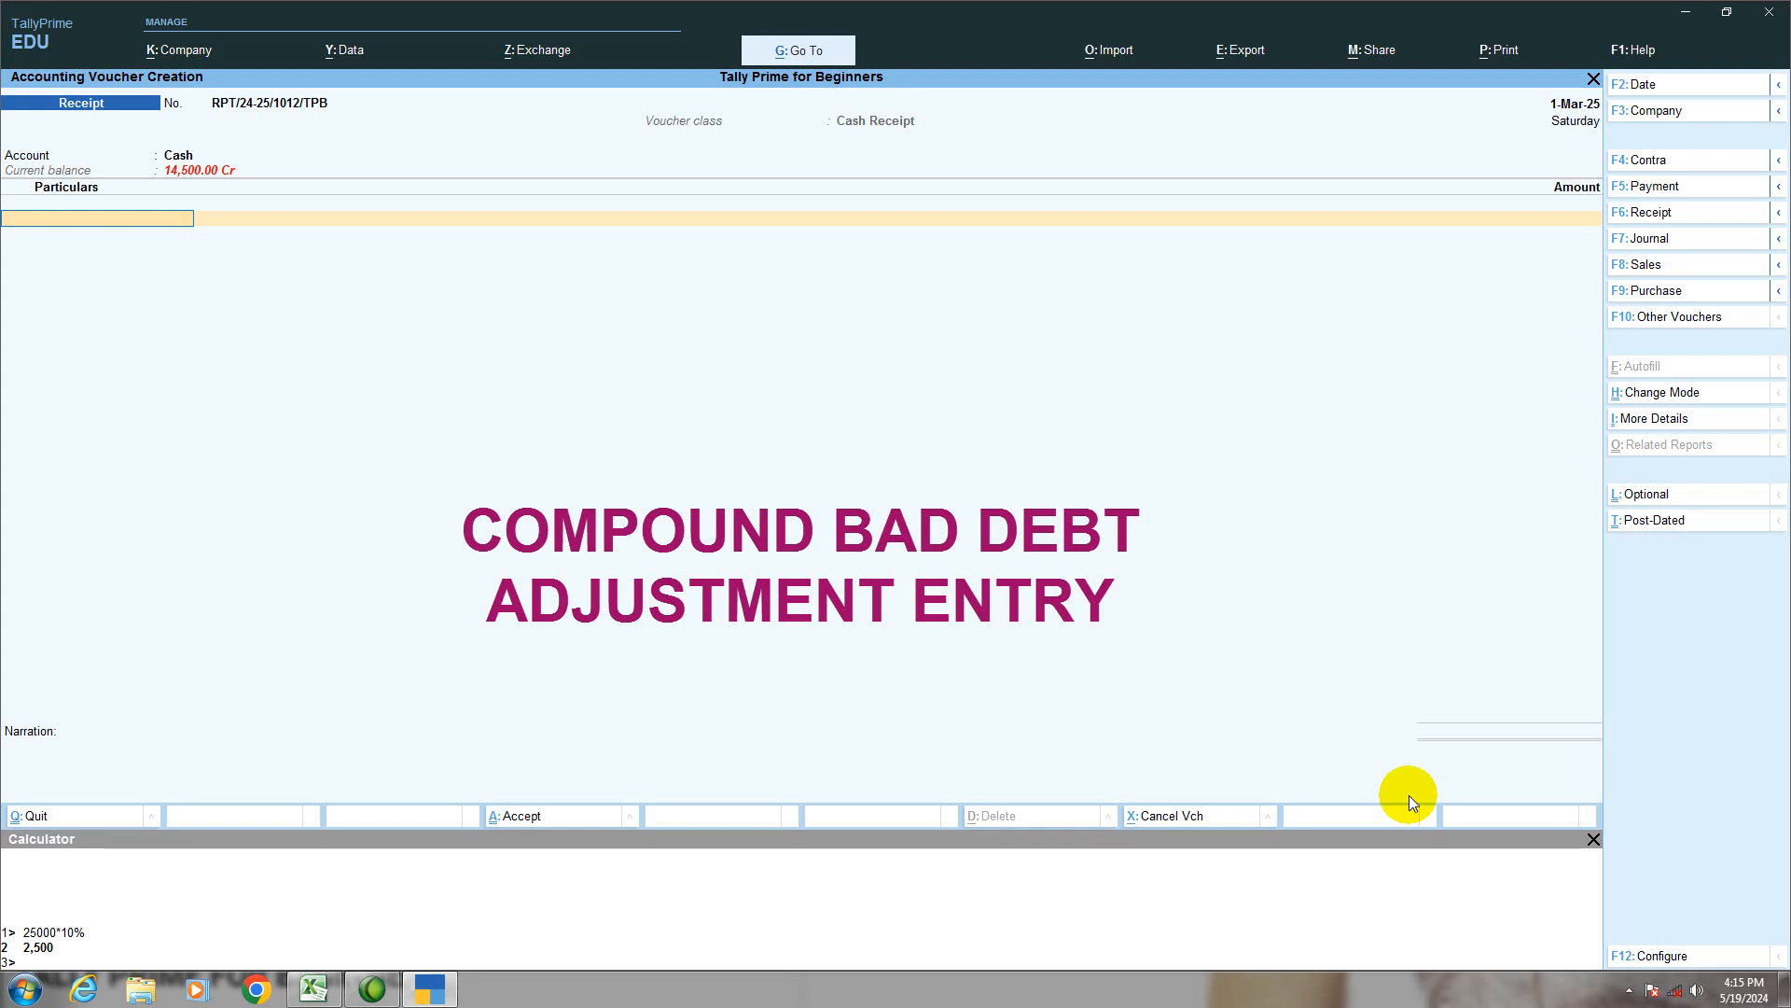
Delete the saved cash receipt voucher and the earlier bad debt journal voucher for Mrs Priya Service.
key(Page_Up)
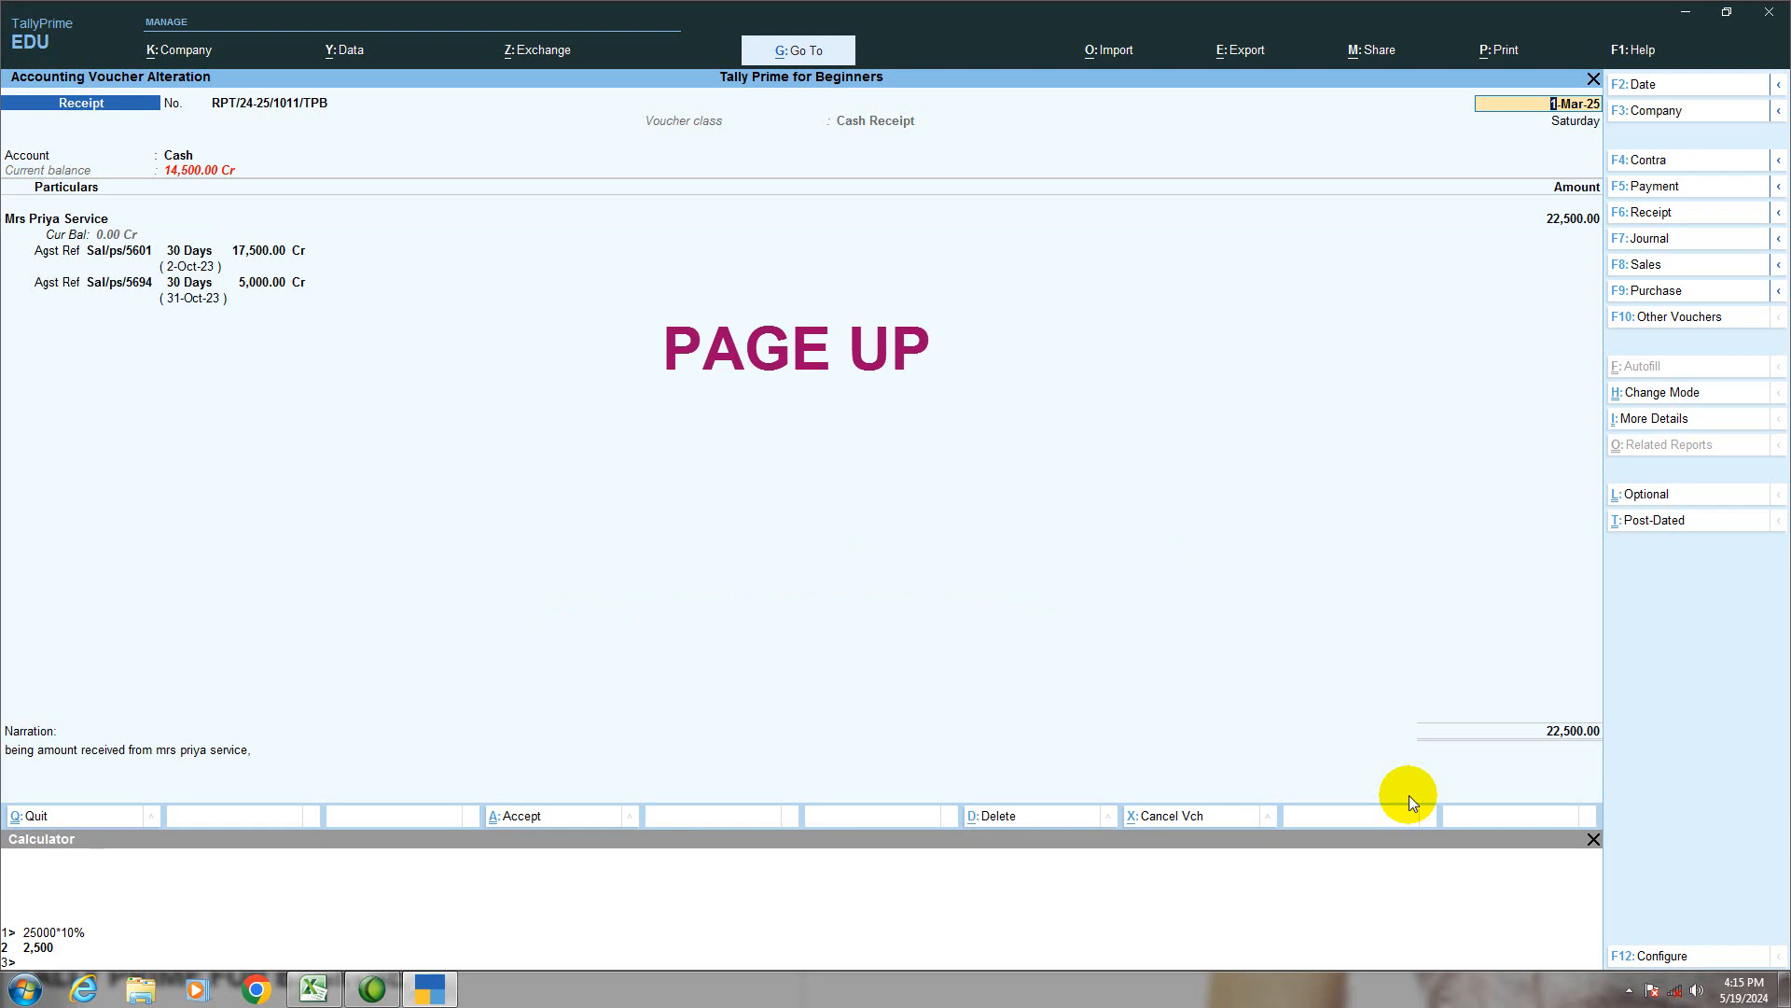
key(alt+d)
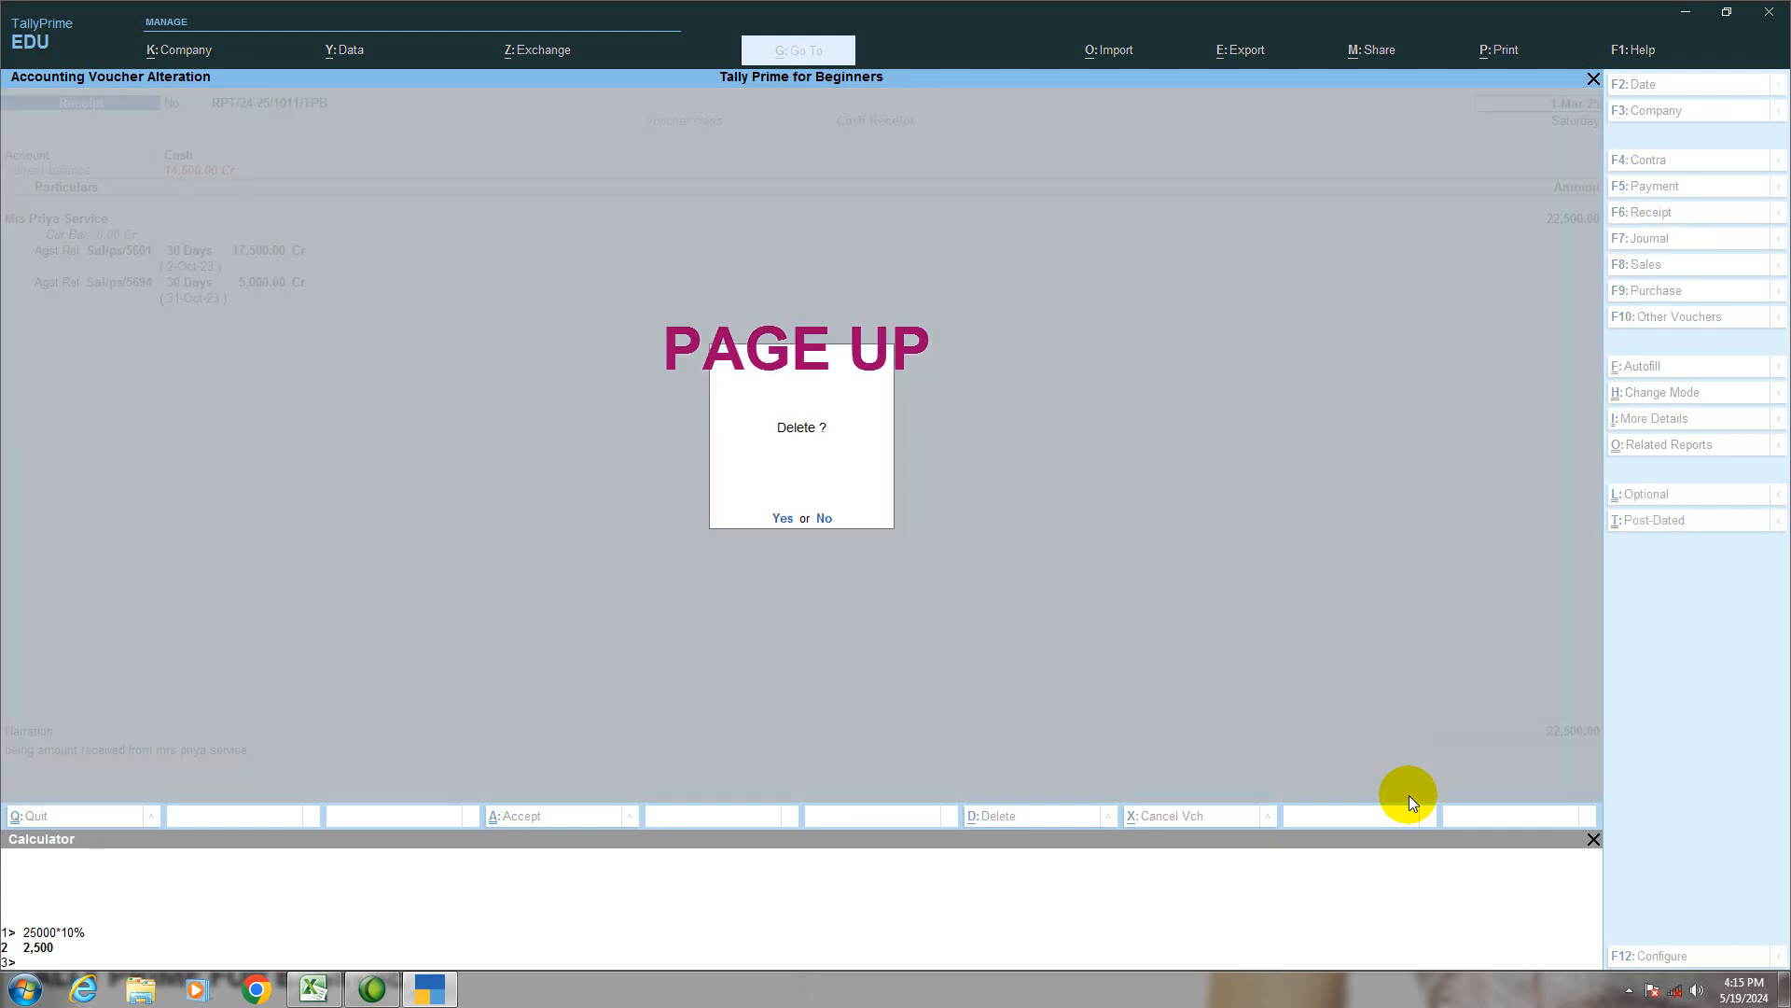
key(y)
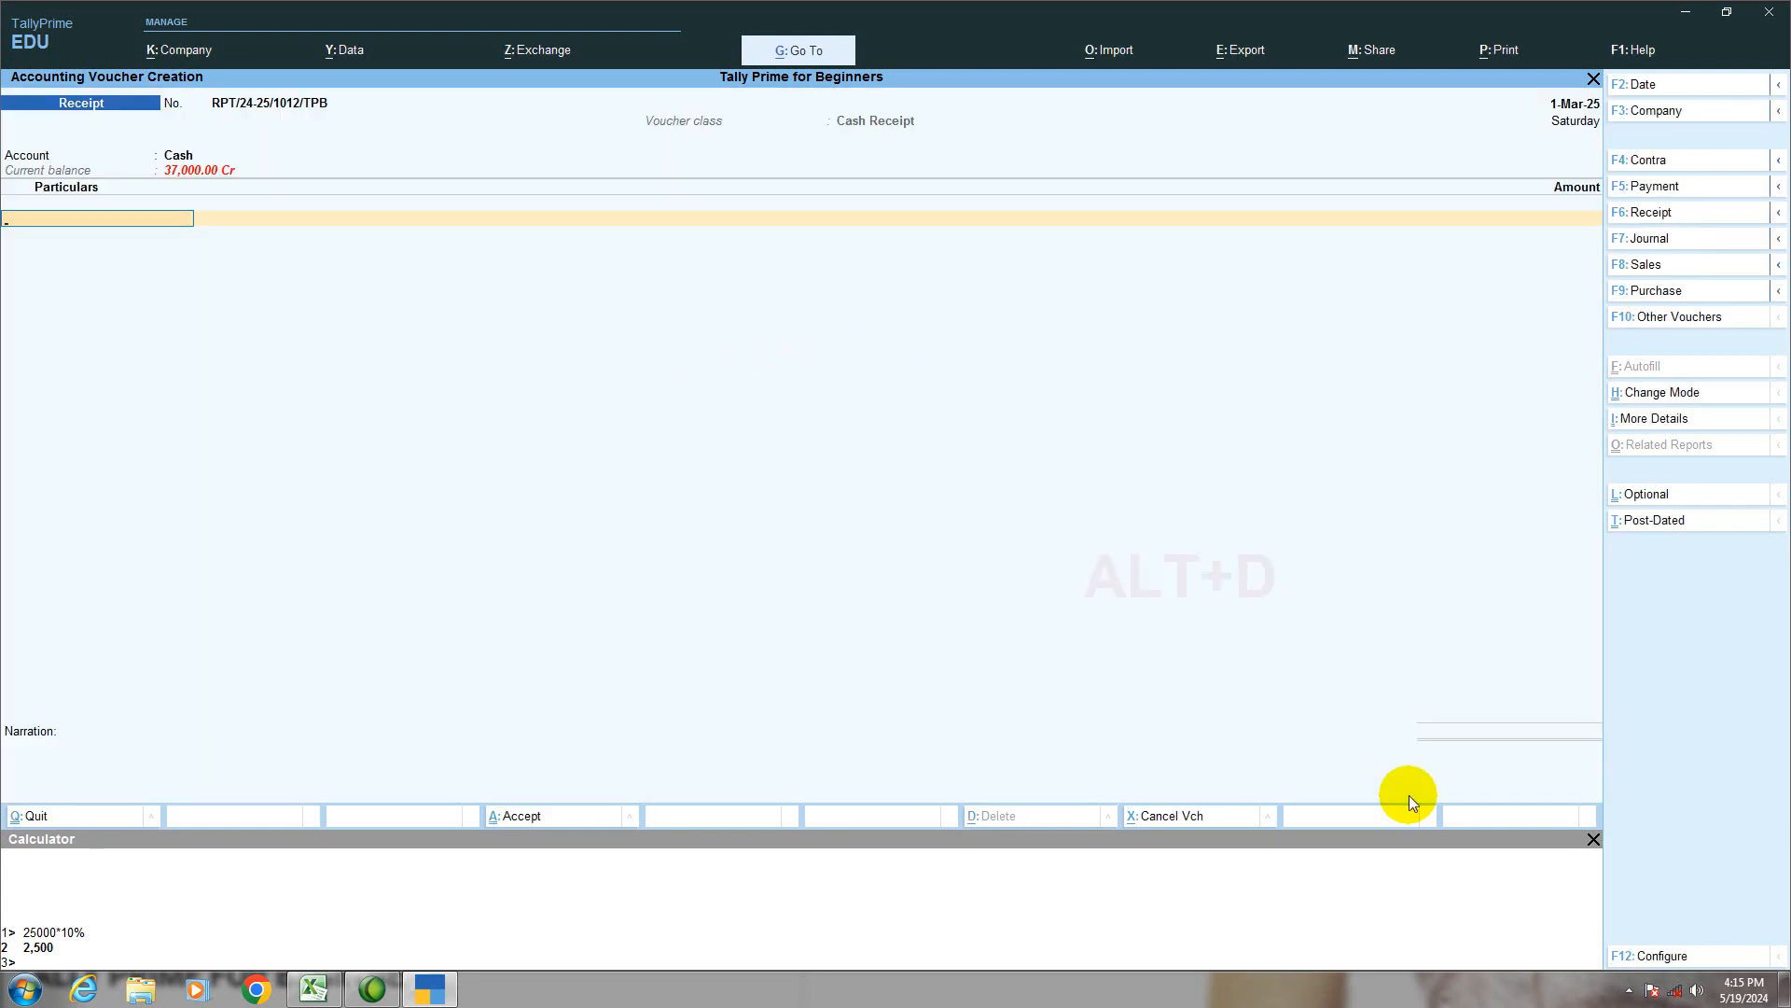
key(Page_Up)
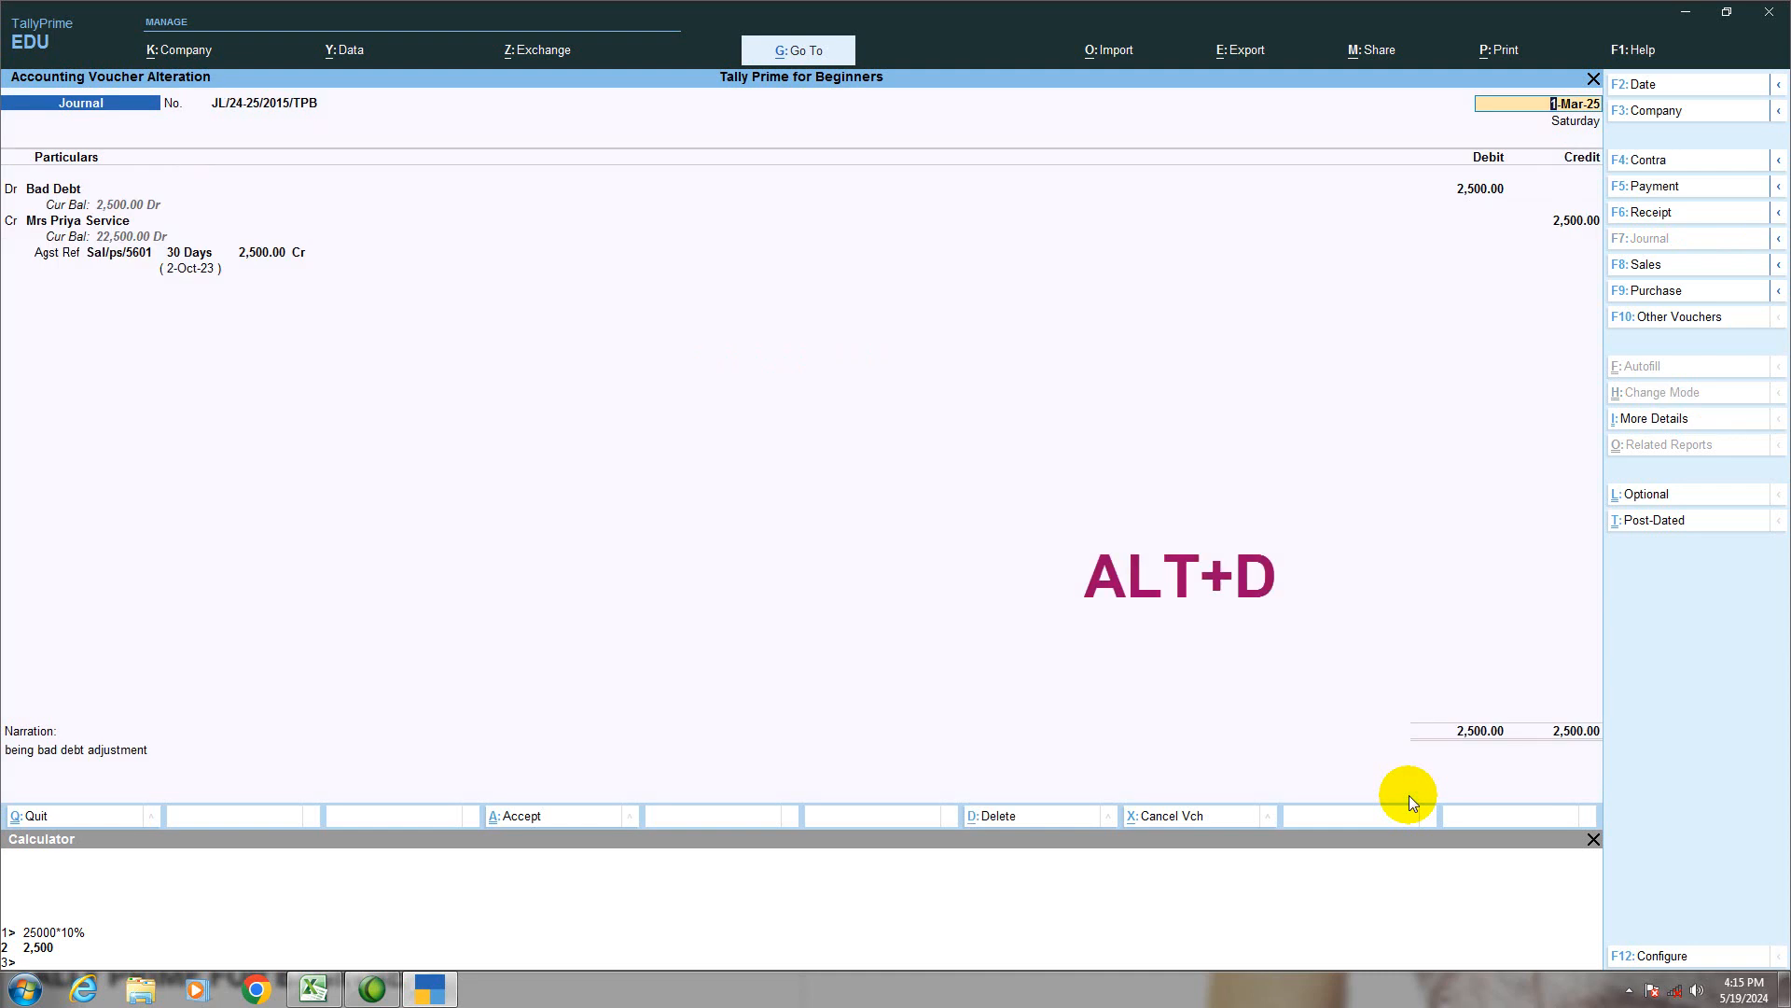
key(alt+d)
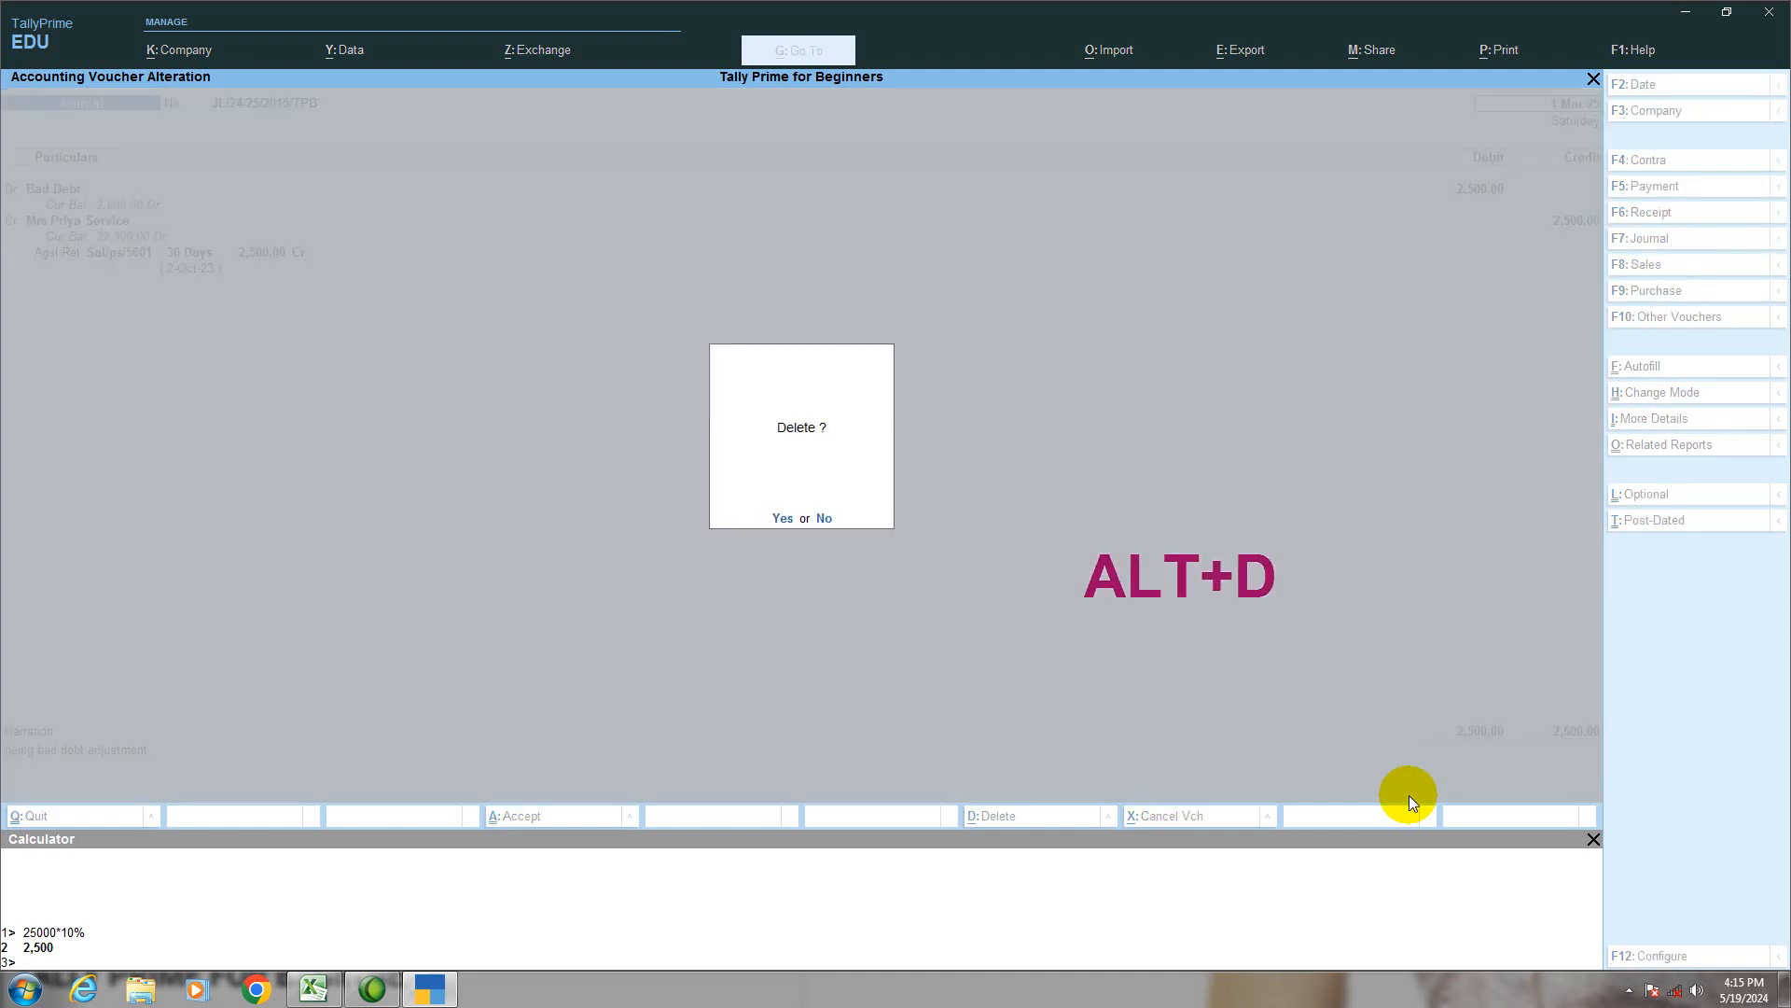
key(y)
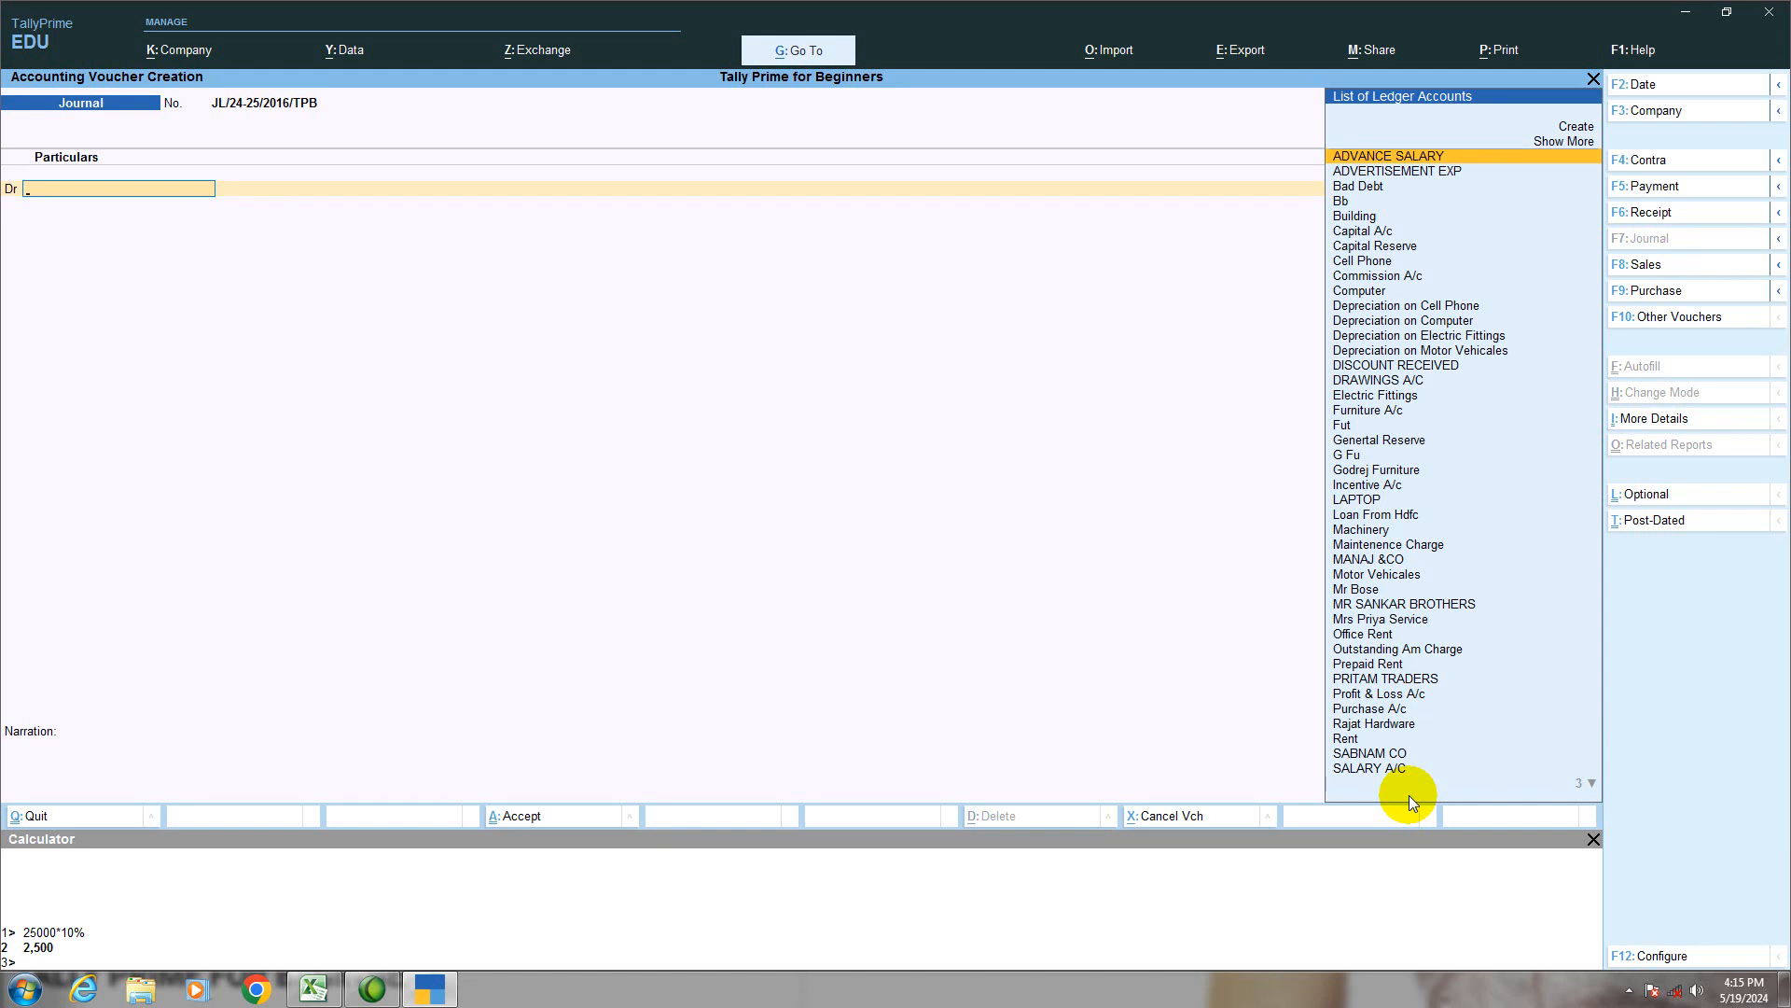
Switch to the Excel bad debt entry sheet and enter "compound bad debt entry" in cell C4.
click(320, 989)
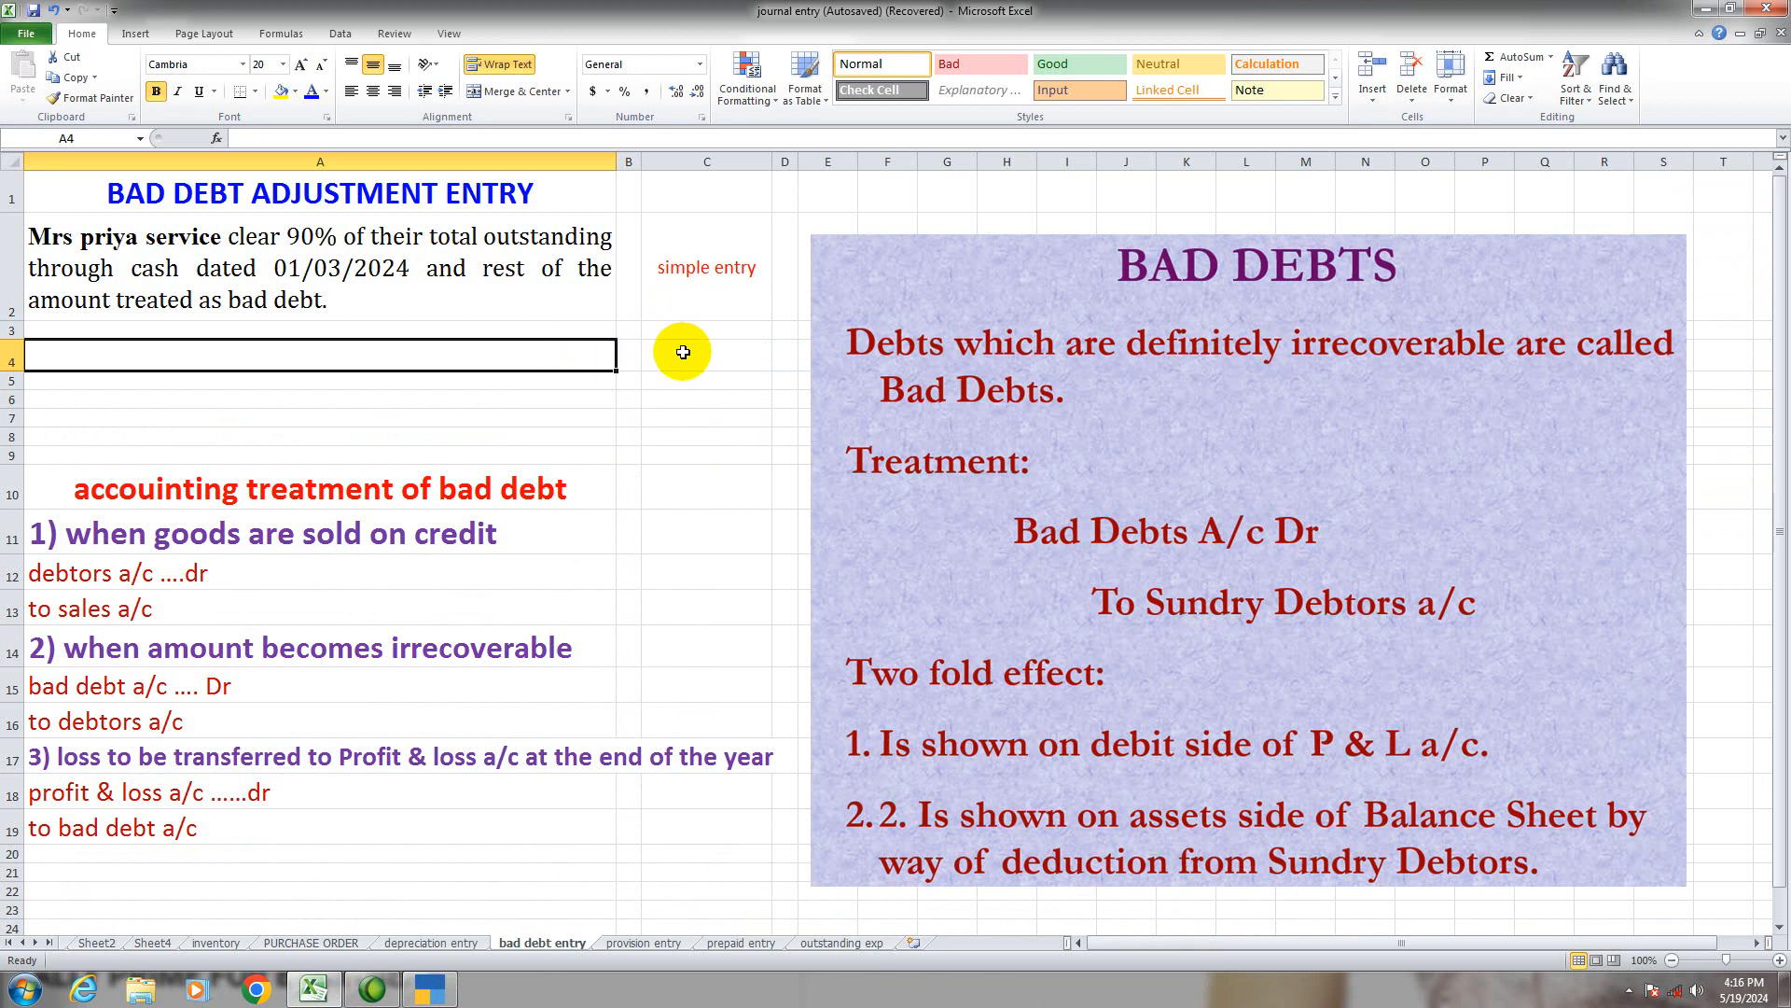
click(683, 352)
text(co)
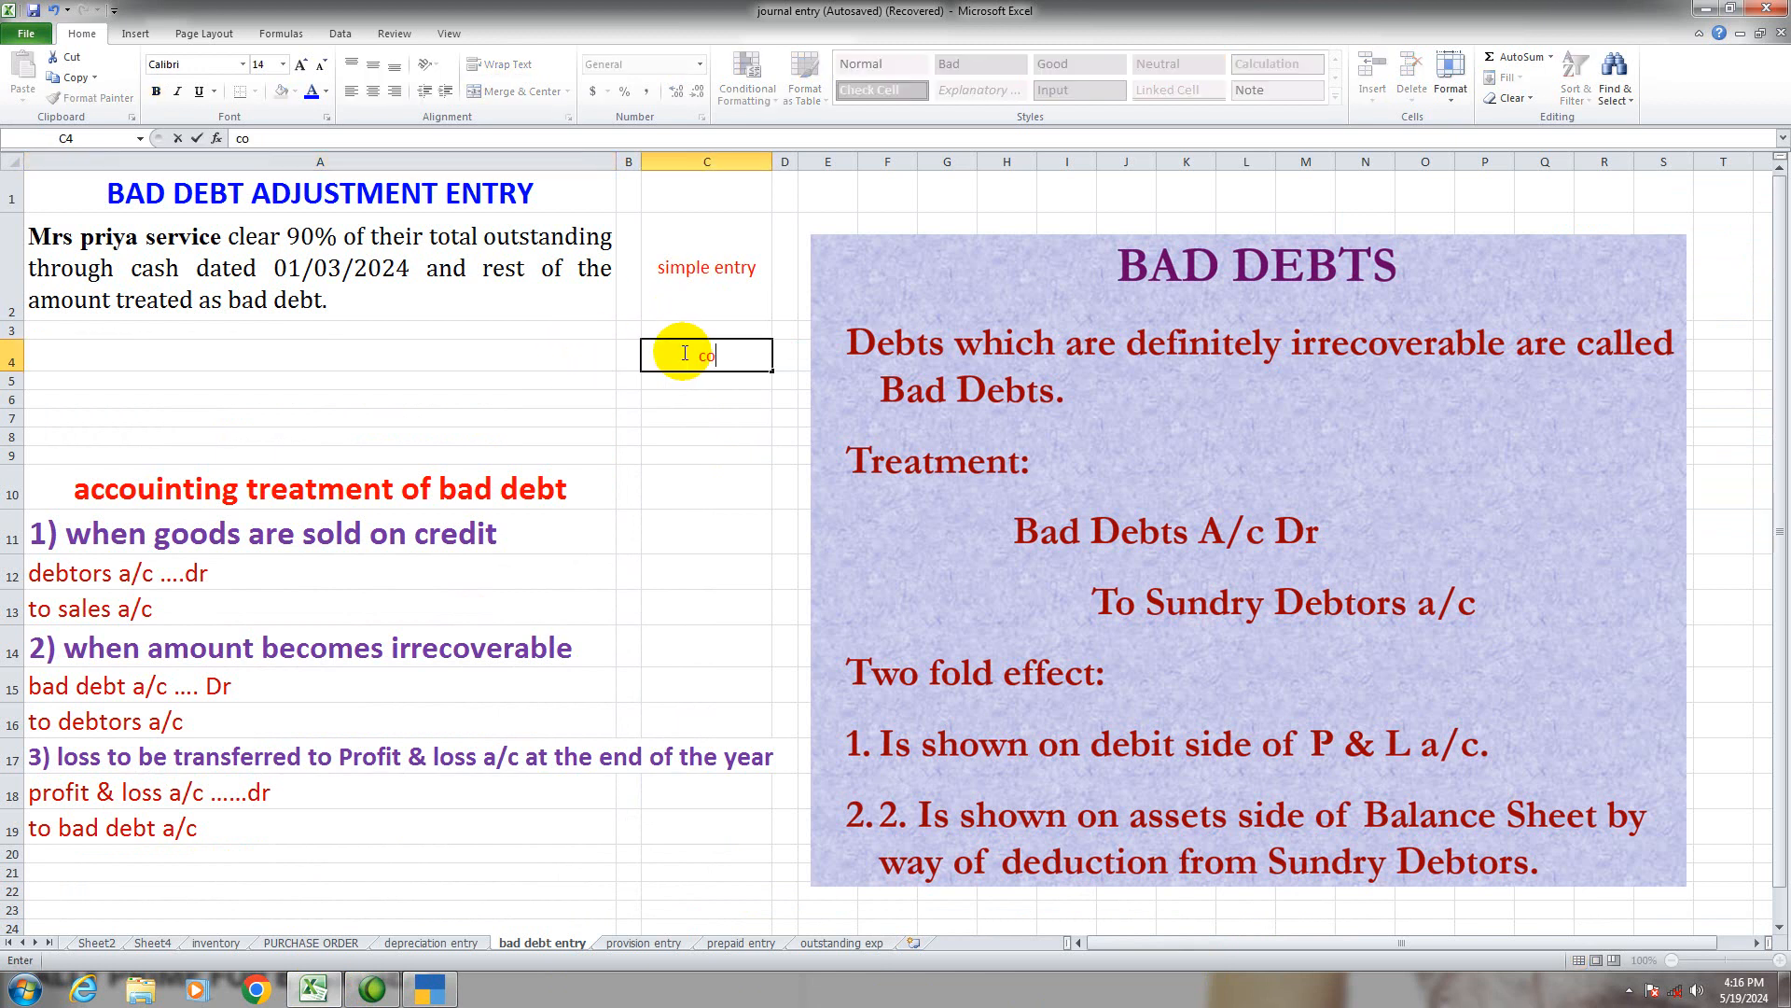
text(mpound bad debt entry)
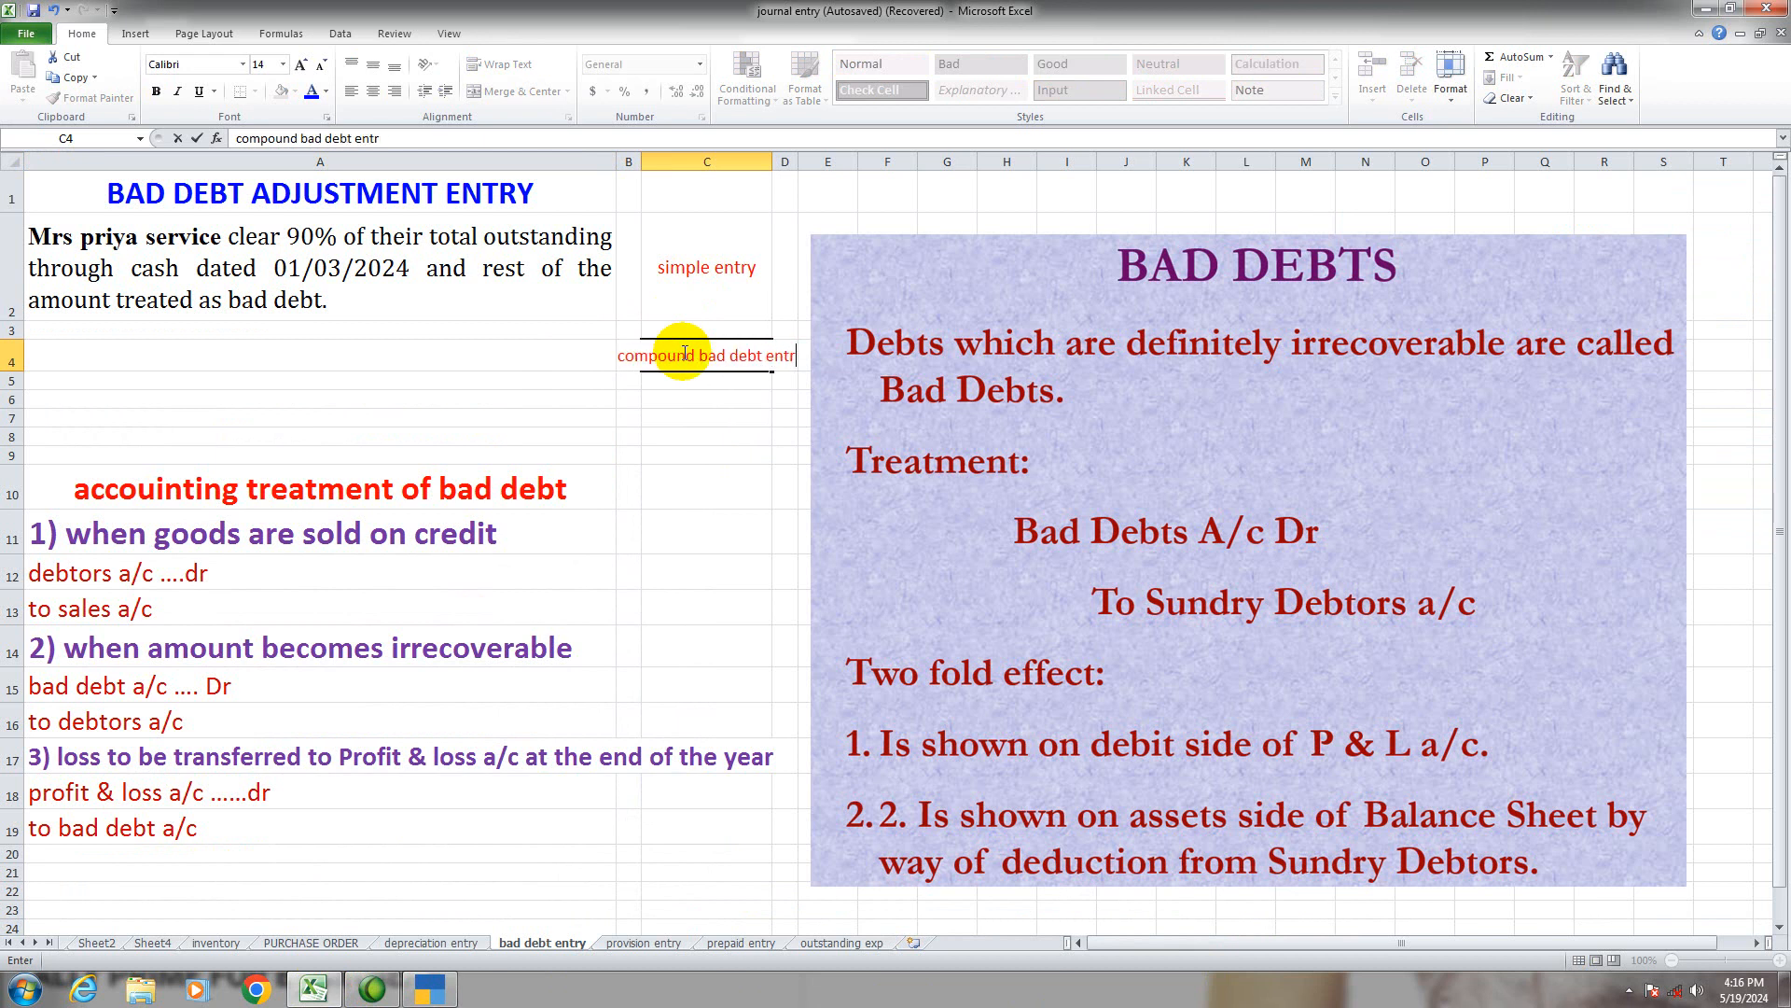
click(690, 454)
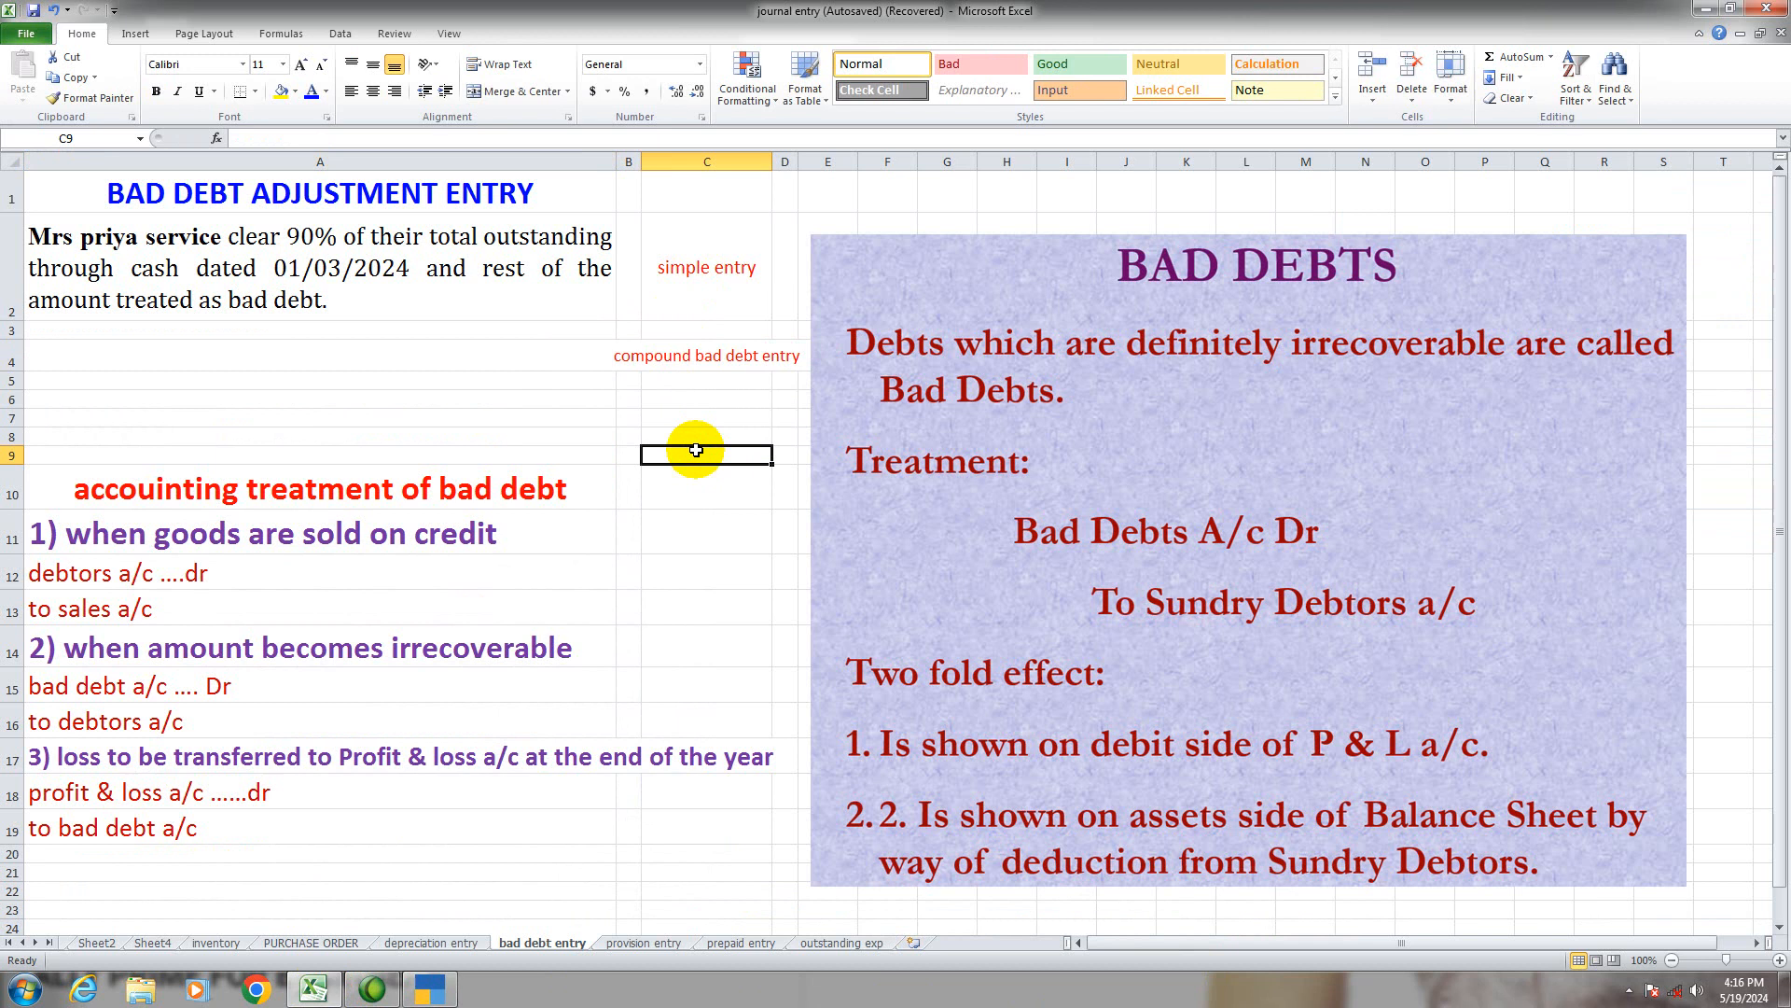
click(680, 353)
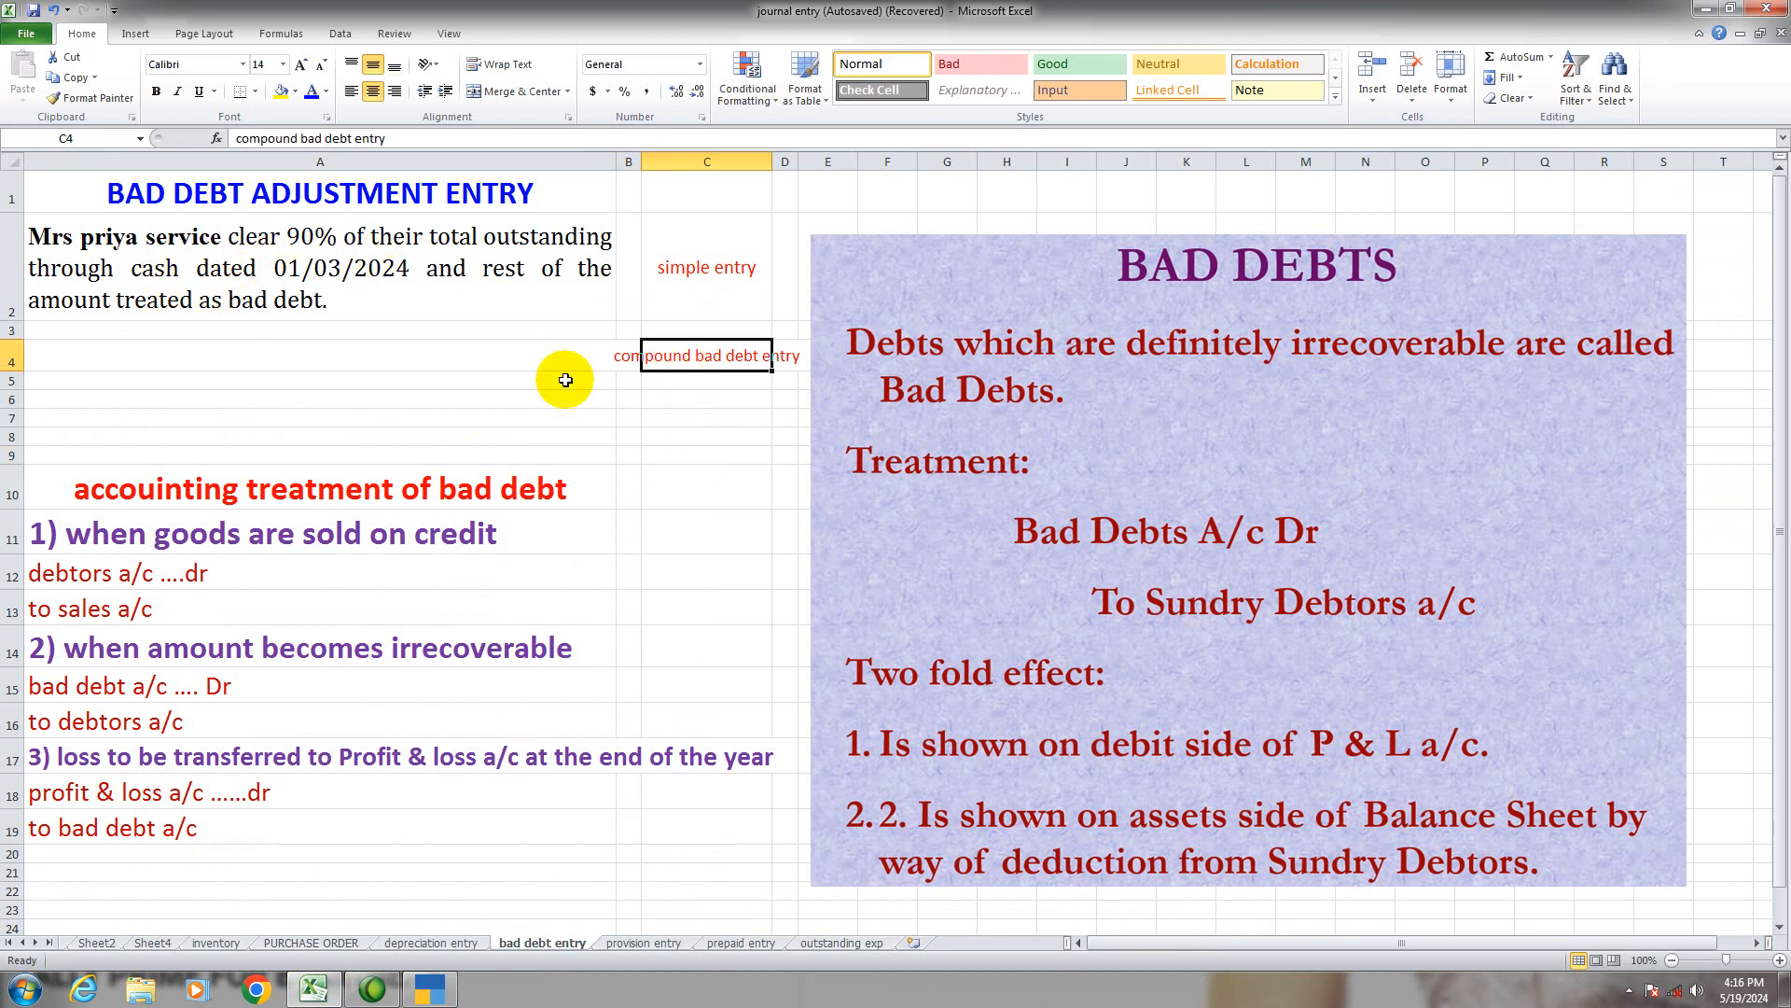
Switch back to TallyPrime and debit Cash in the new journal voucher with a placeholder amount of 1, showing the full ledger list.
click(432, 987)
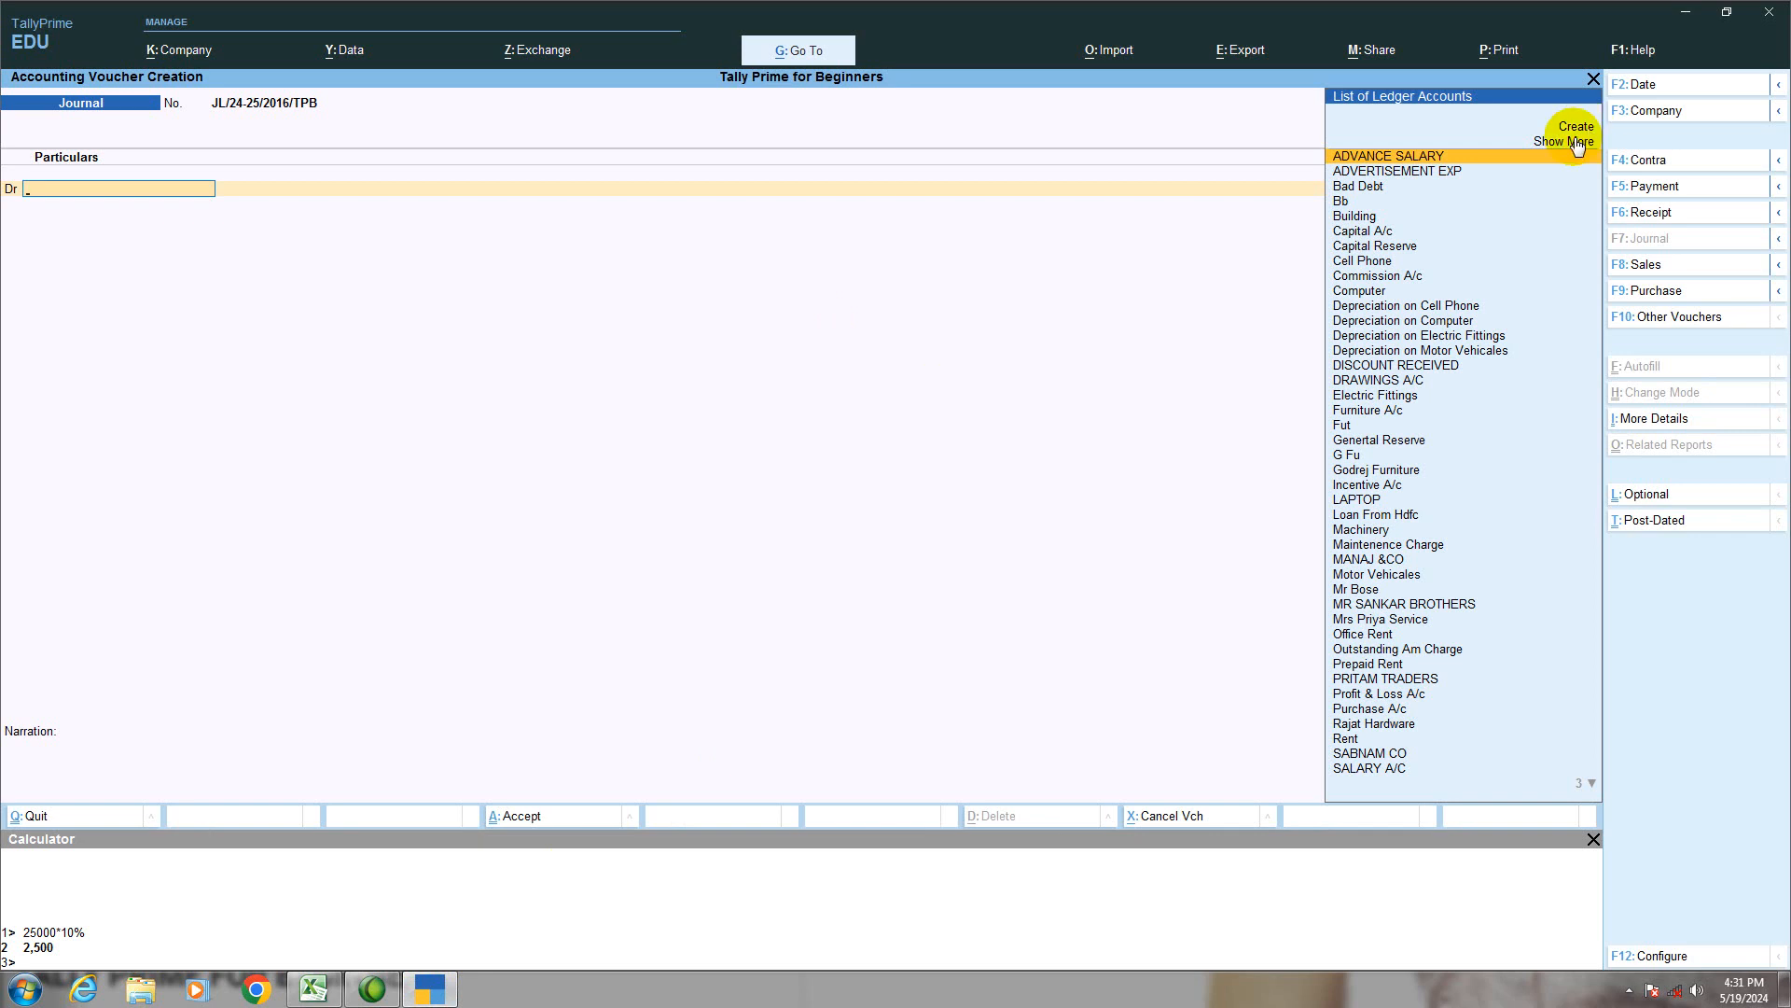
click(1576, 143)
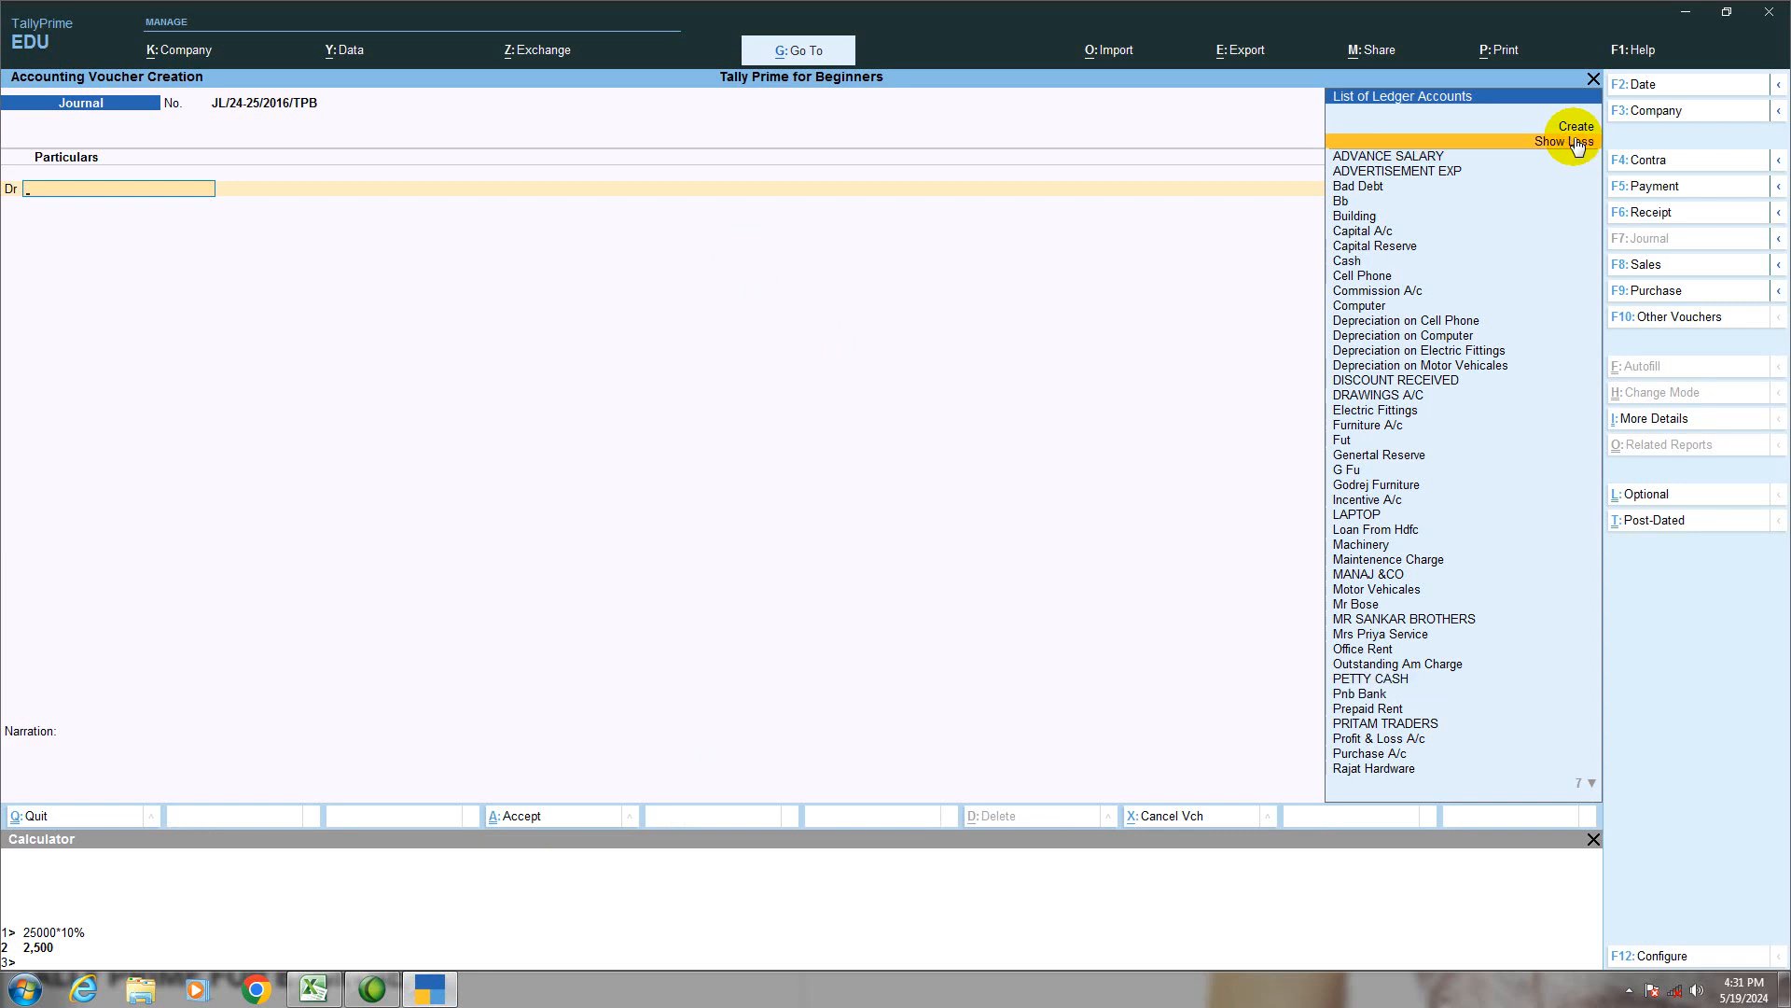
click(1349, 264)
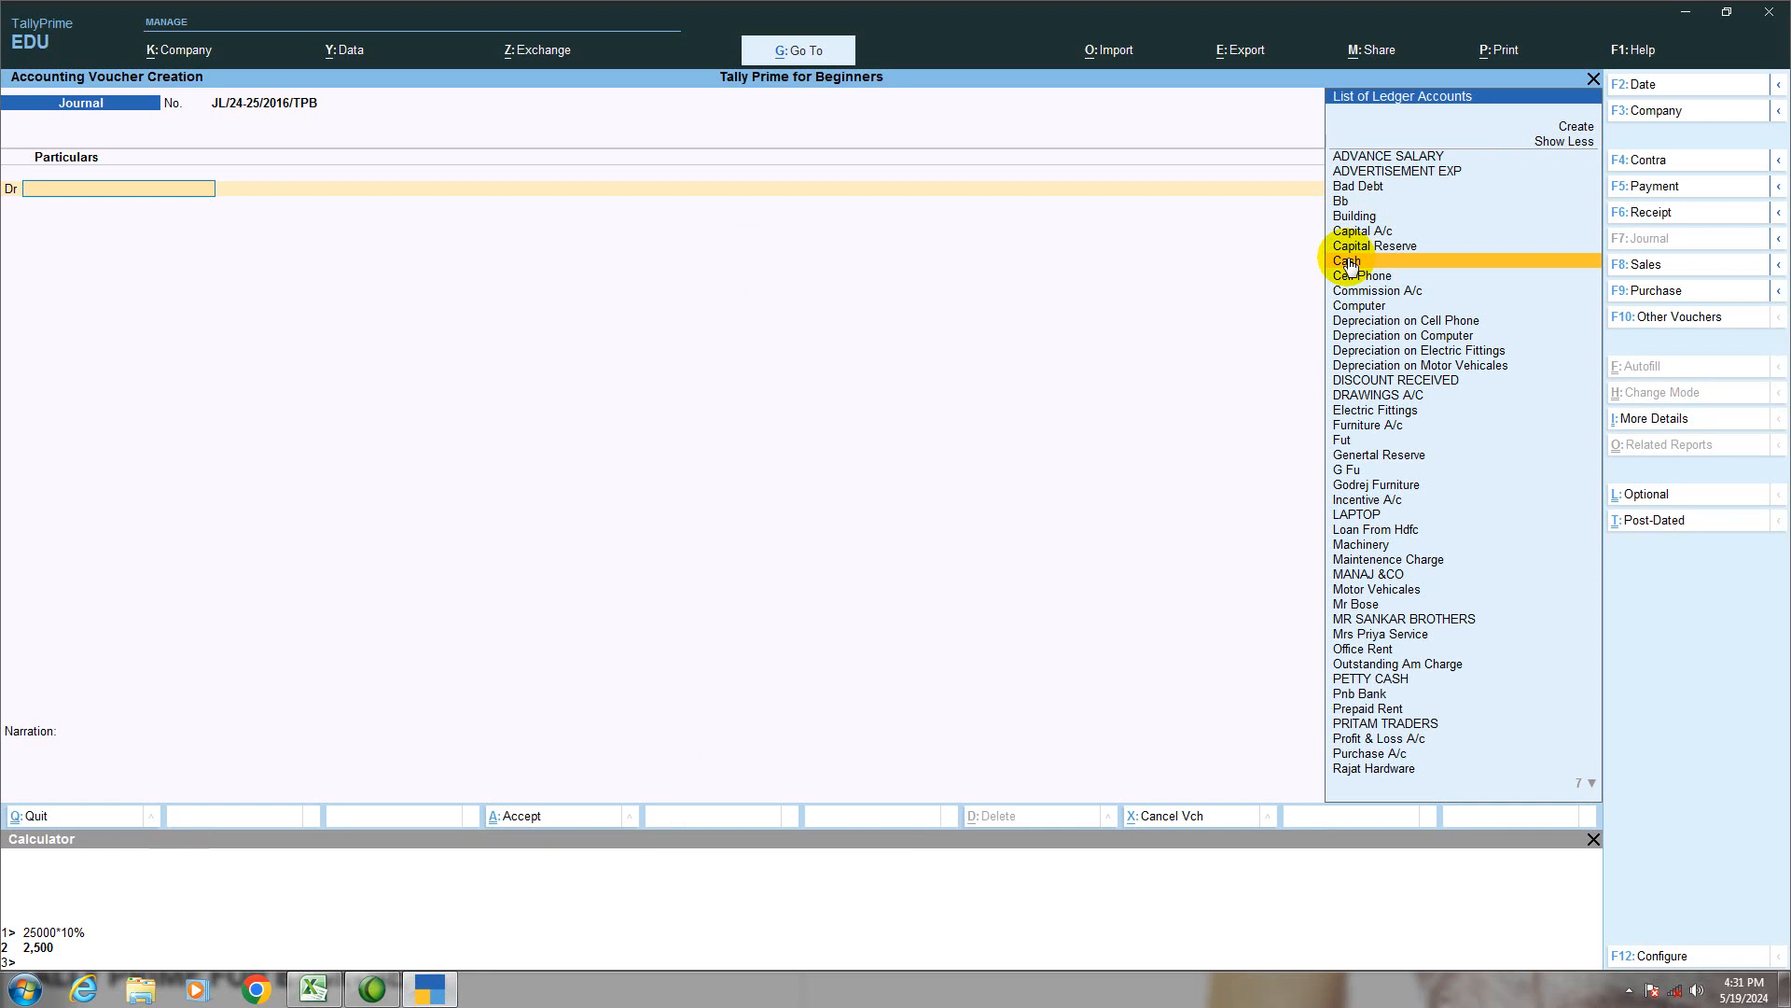
click(1349, 266)
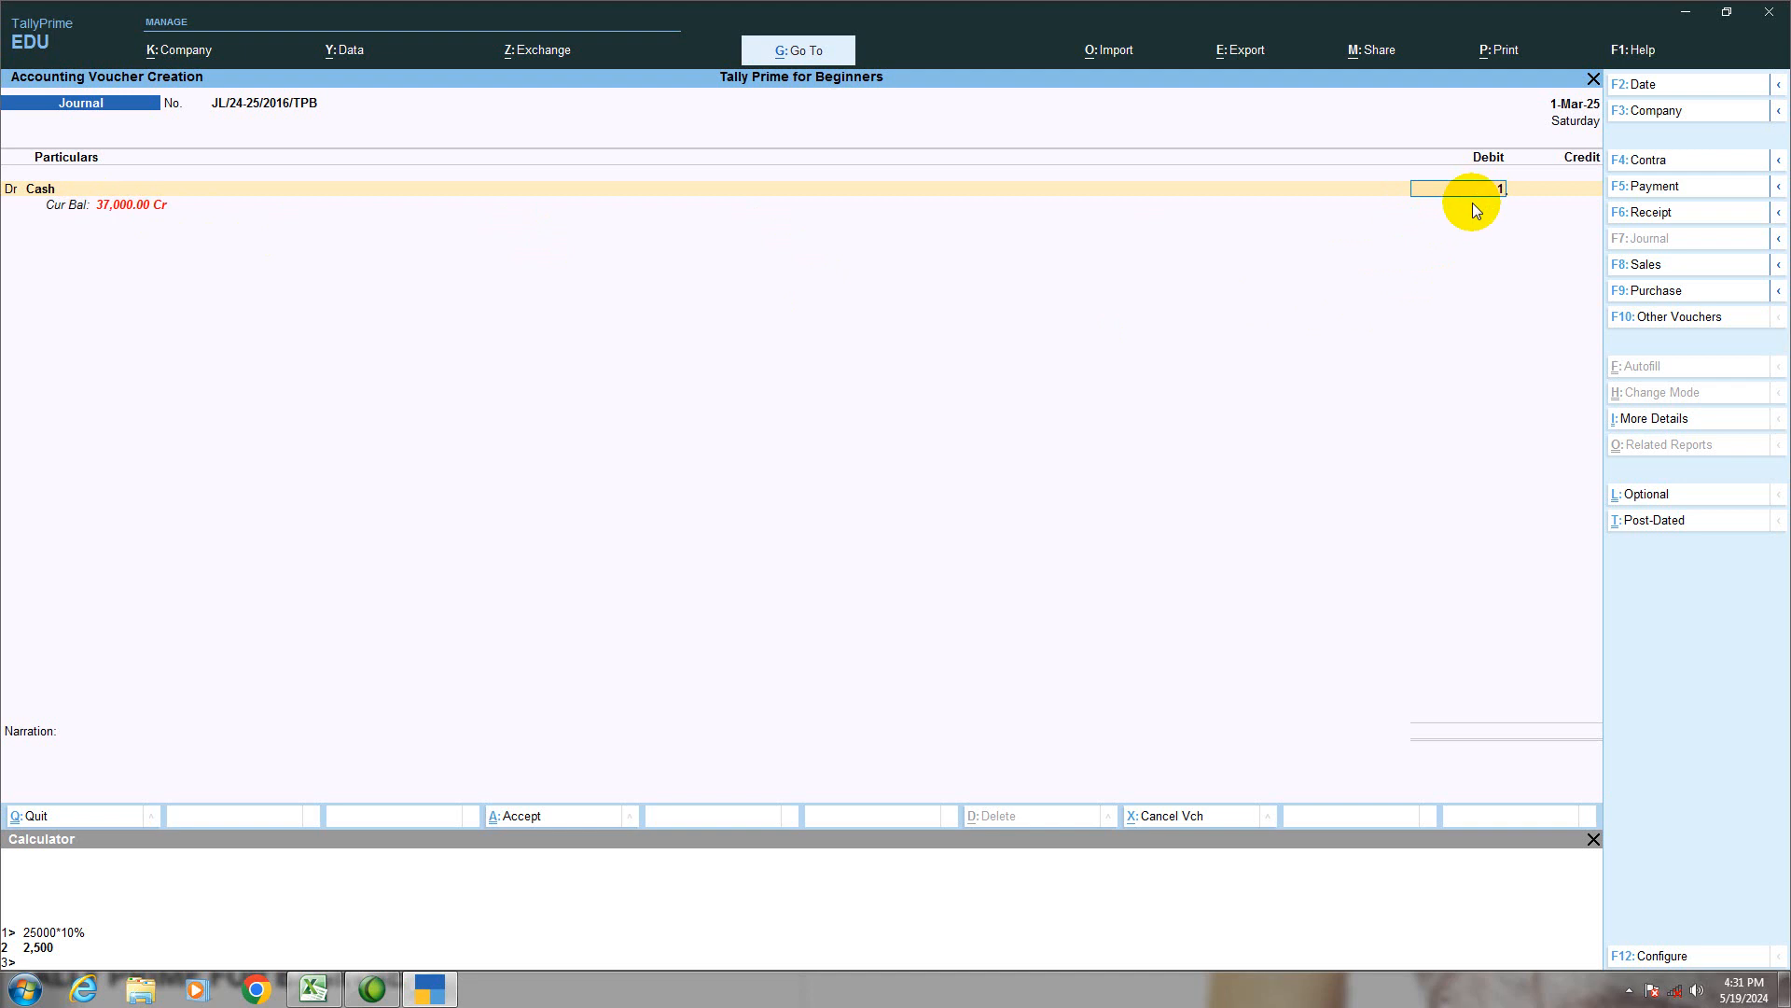
key(Return)
key(Return)
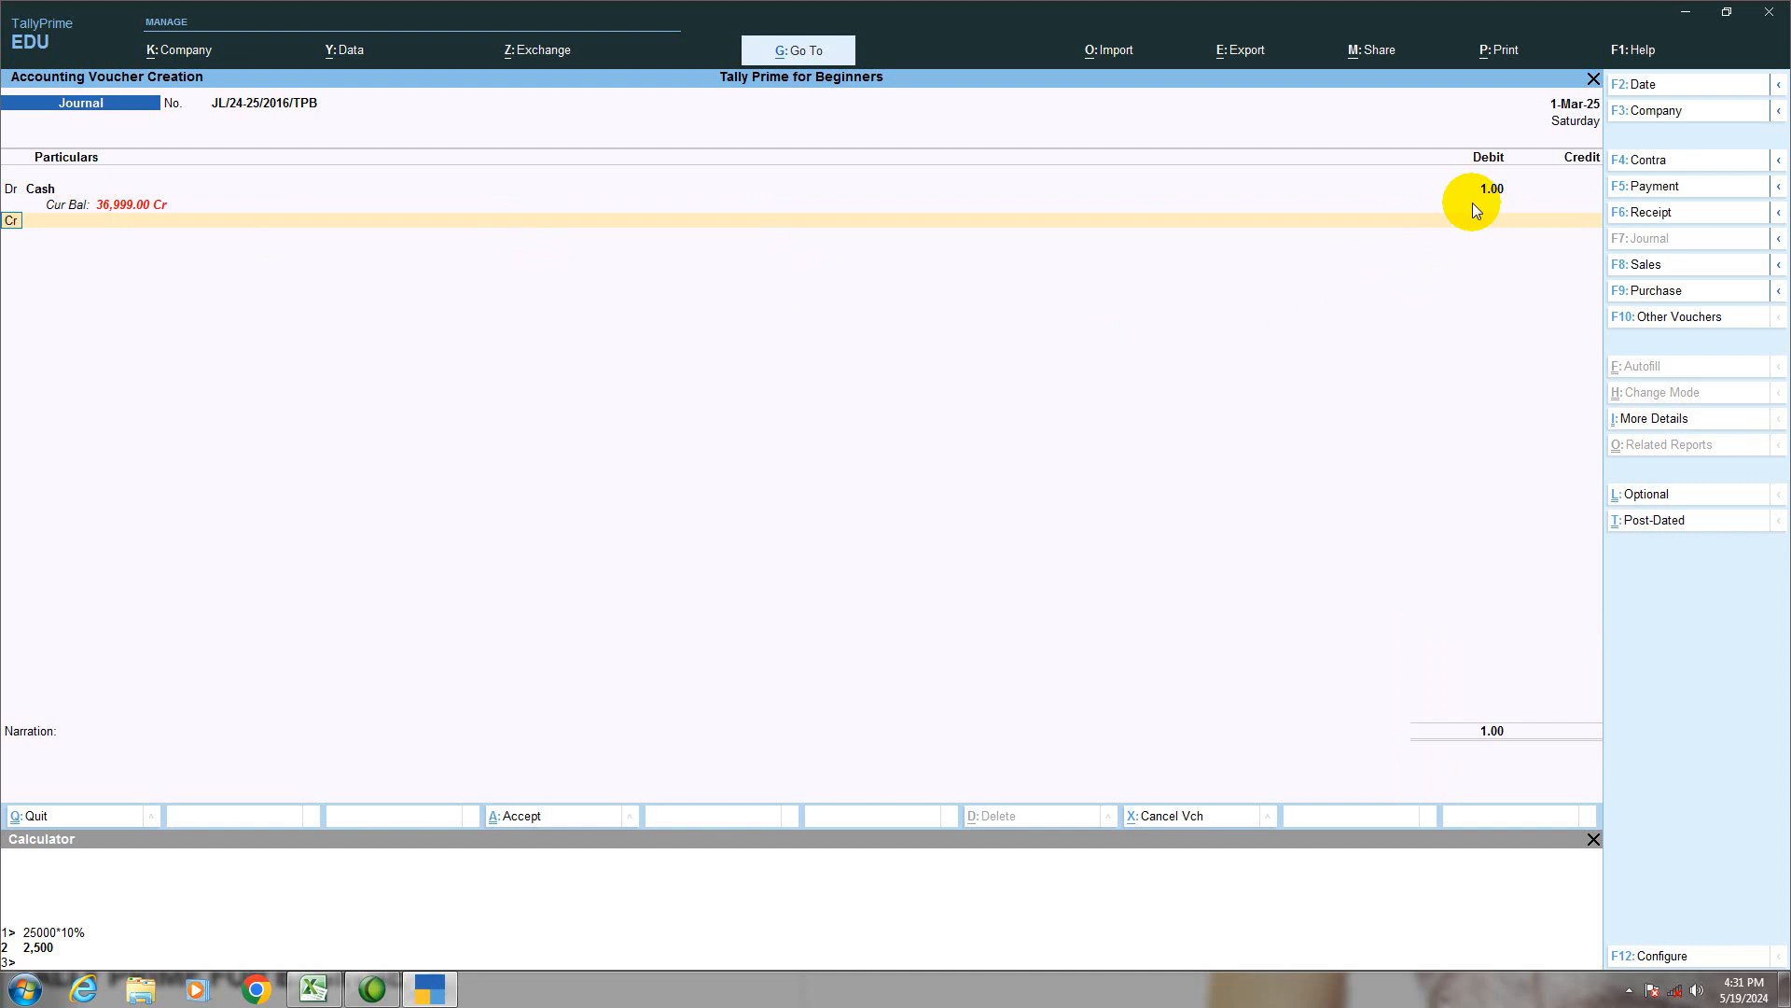
Add a second debit line for Bad Debt with a placeholder amount of 1.
key(d)
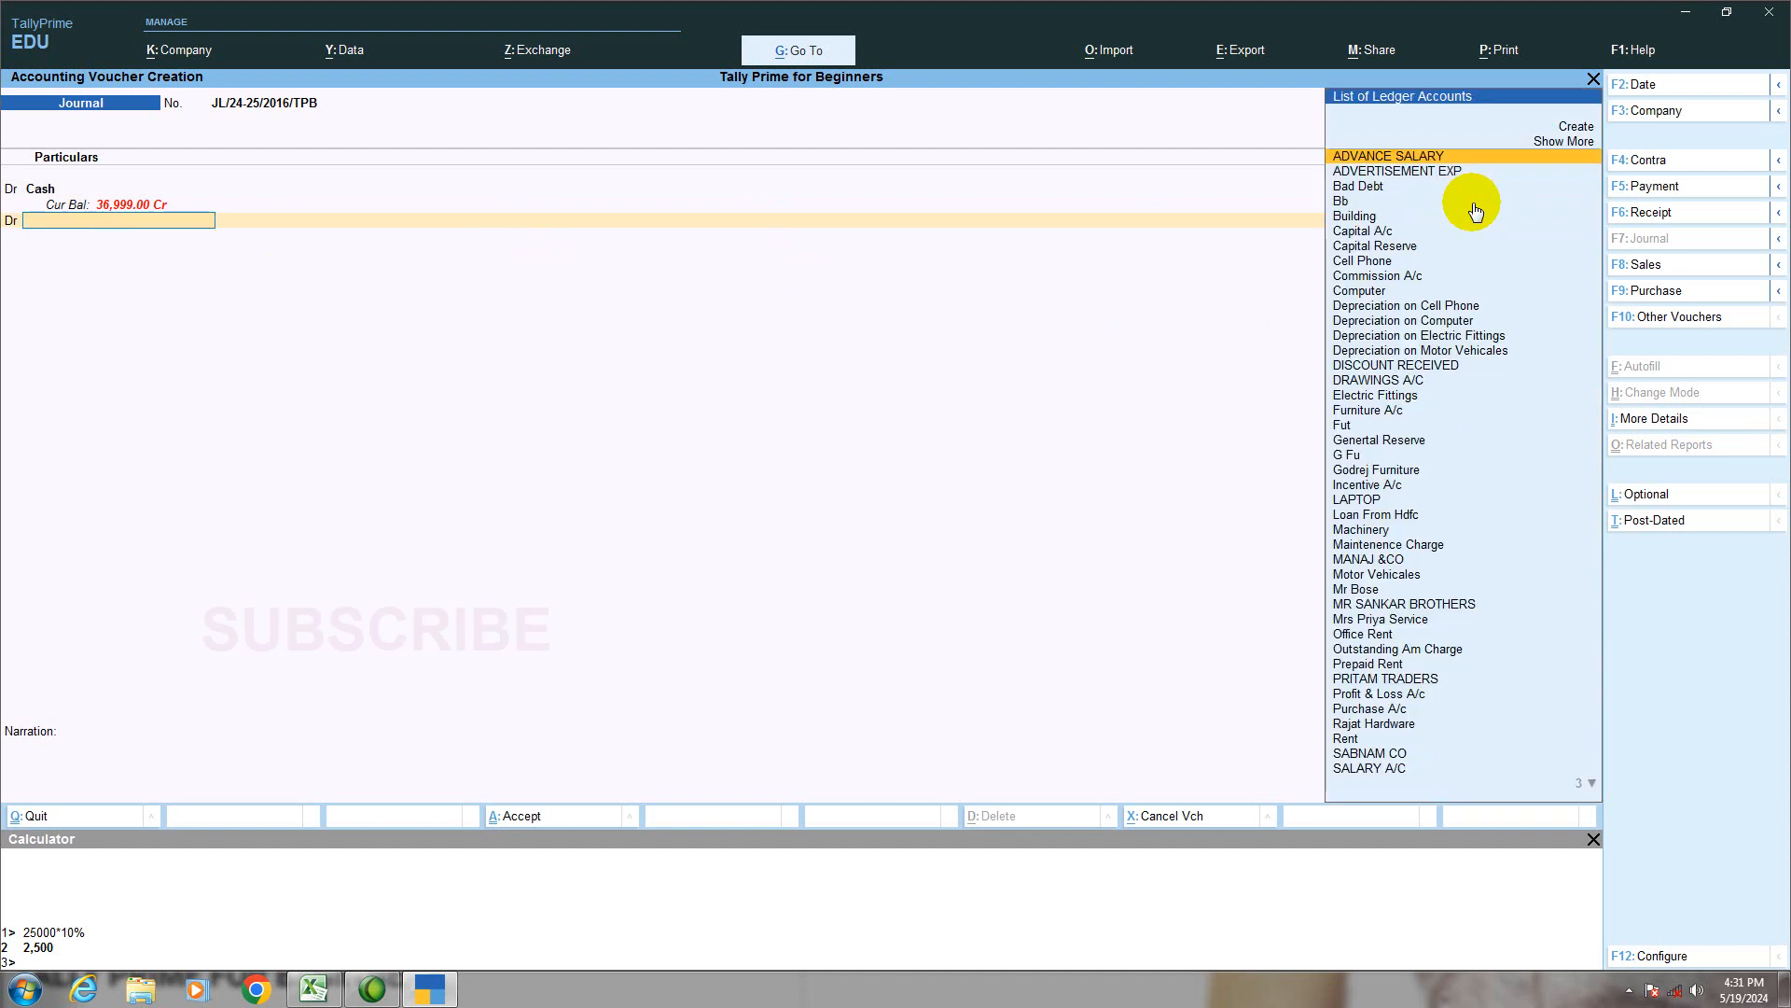
text(B)
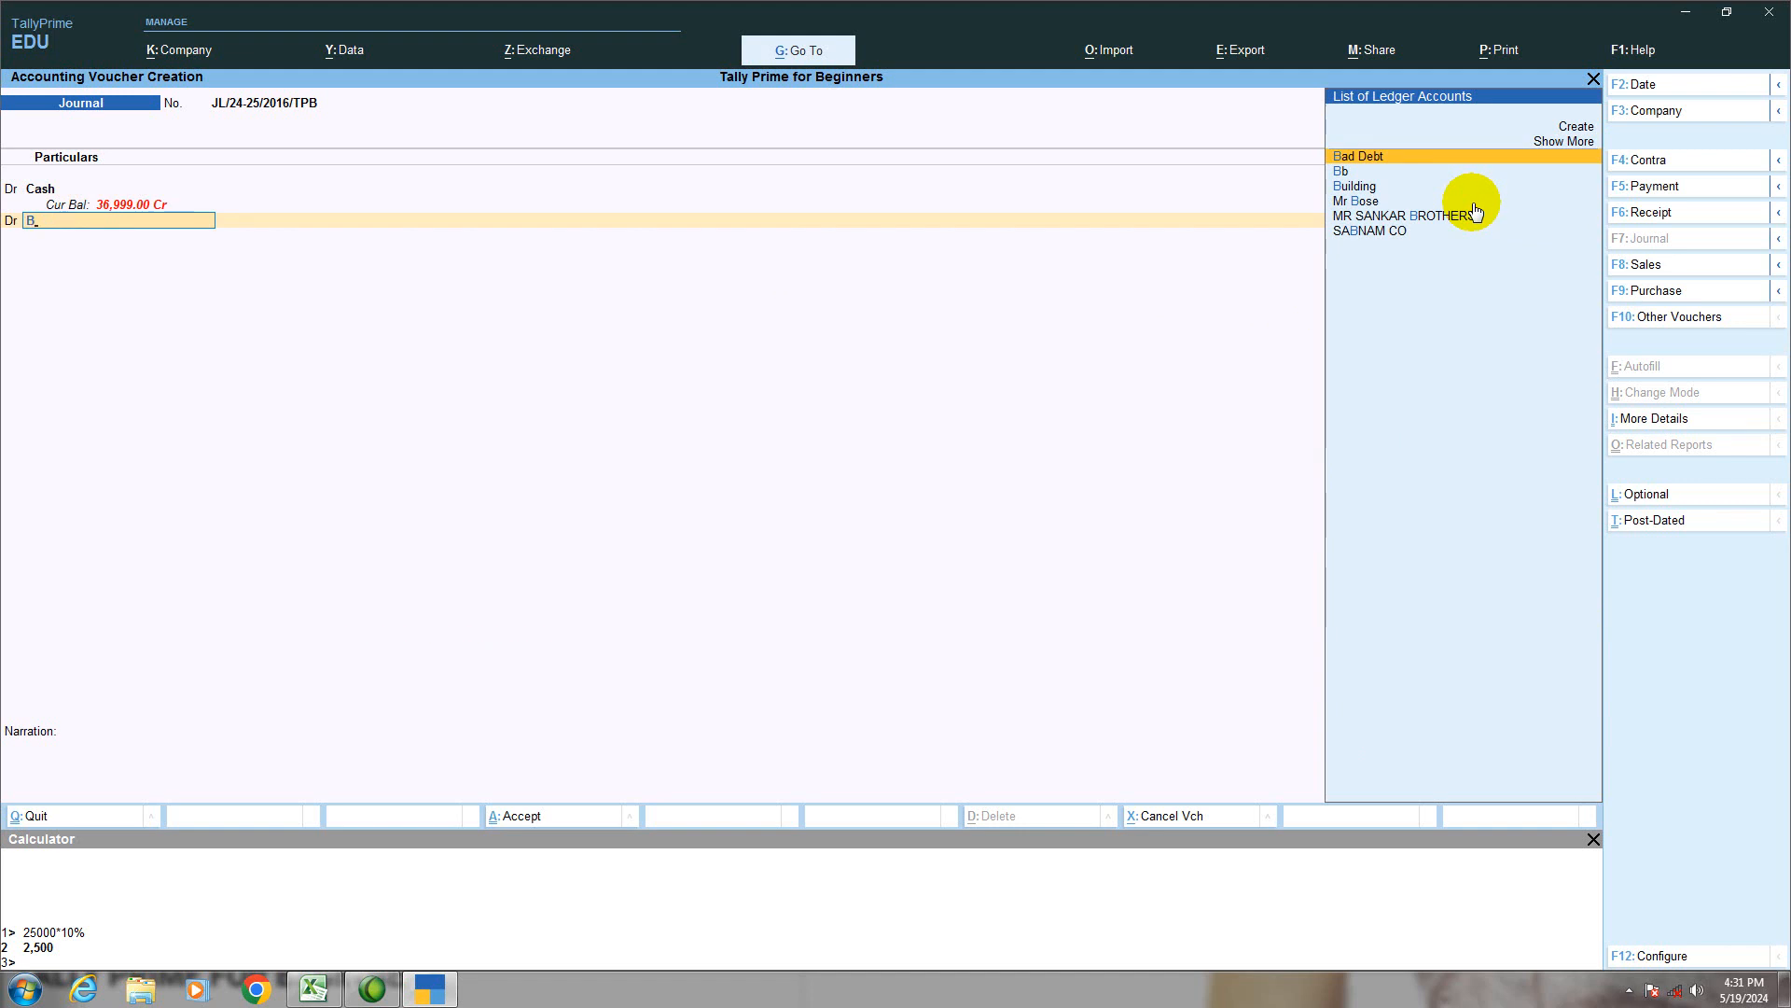
key(Return)
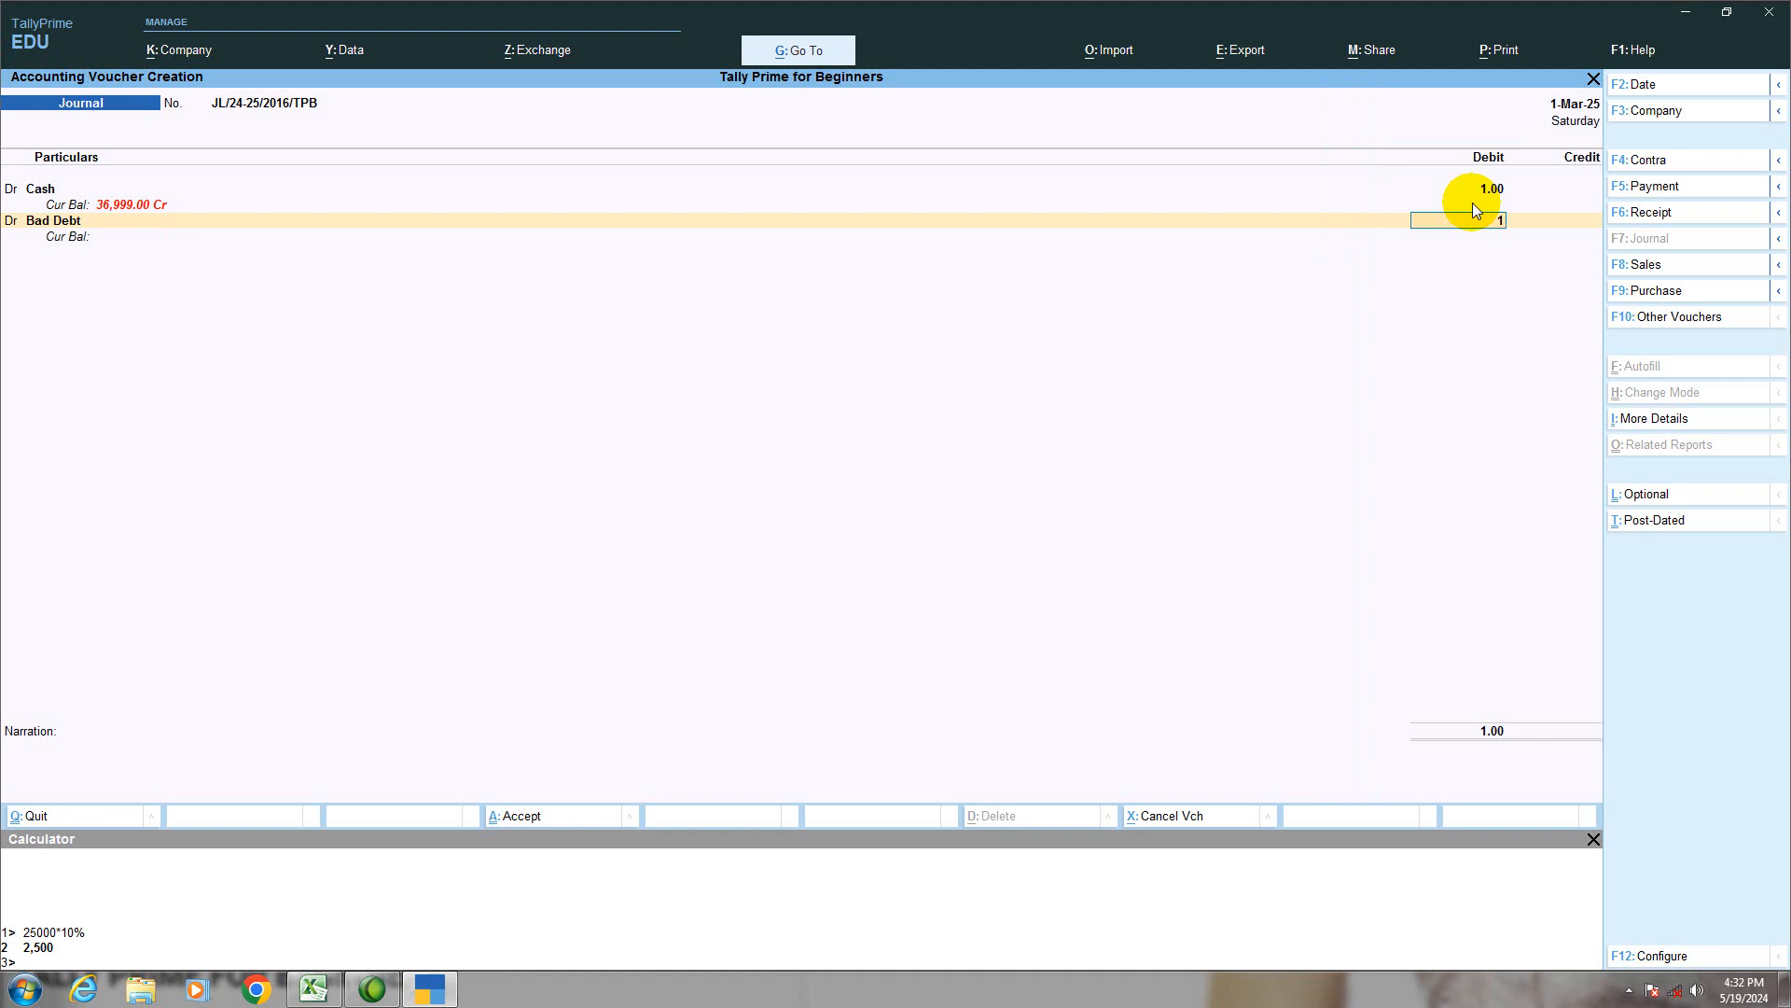
key(Return)
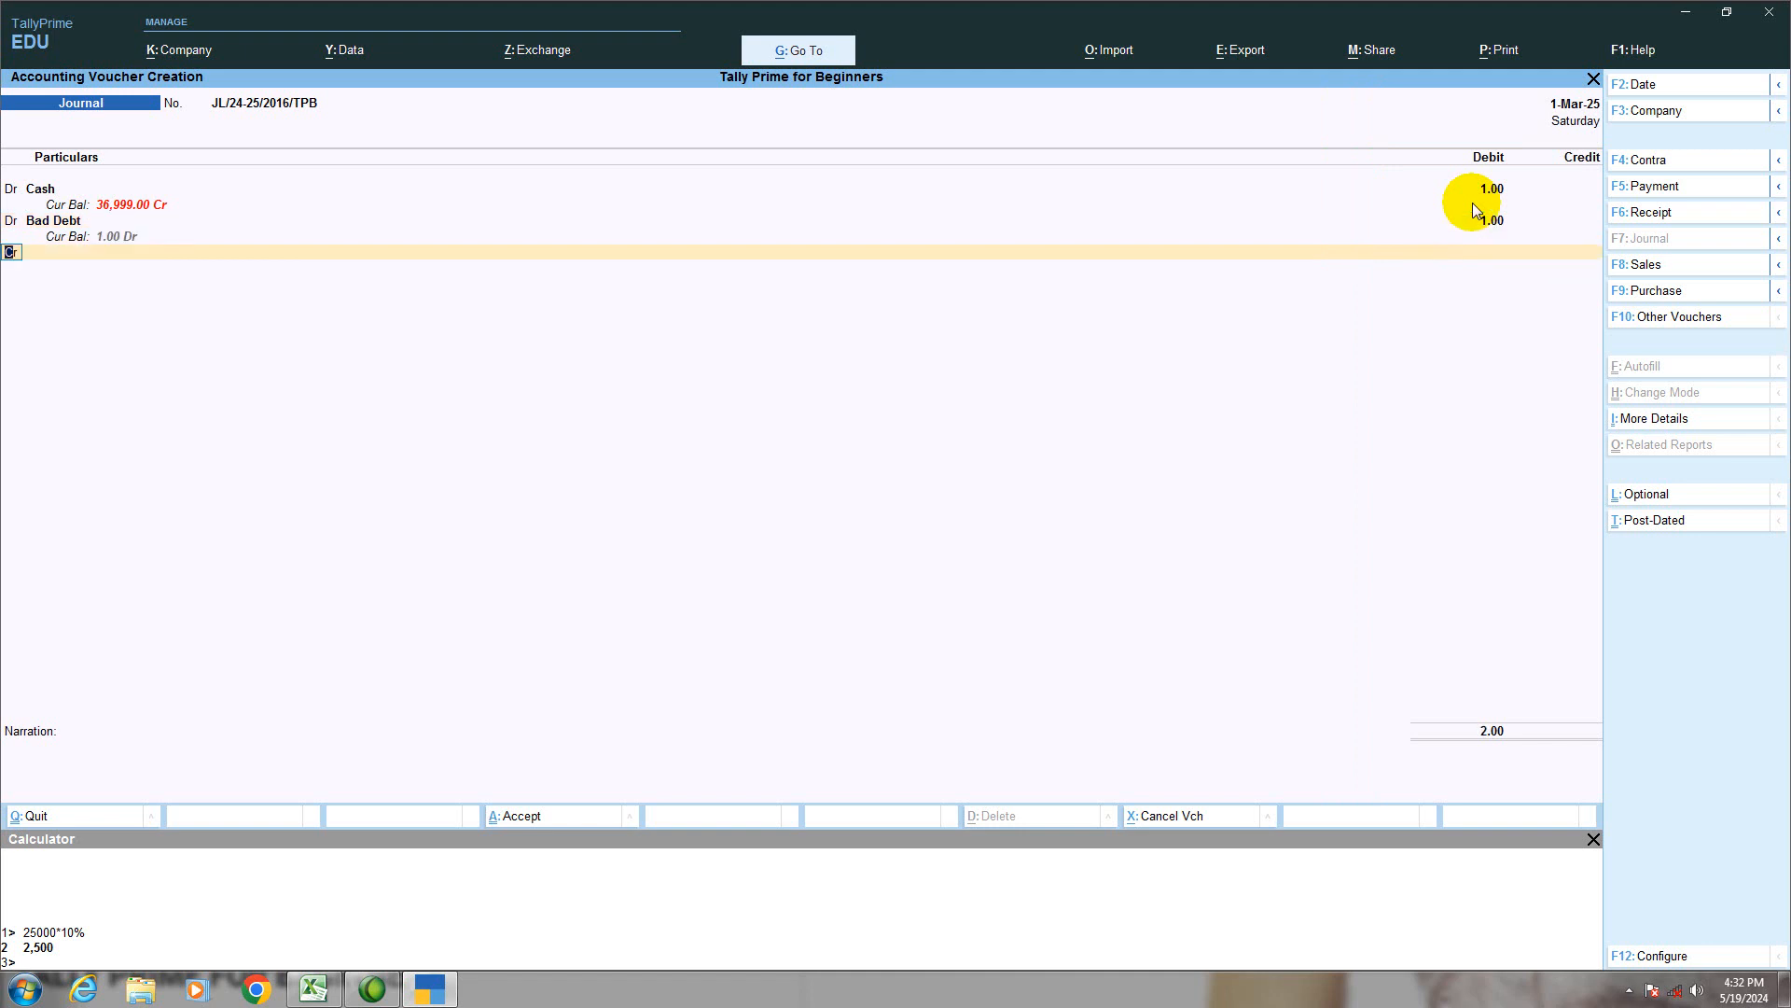
Add a credit line to the journal voucher and choose Mrs Priya Service as its ledger.
key(Return)
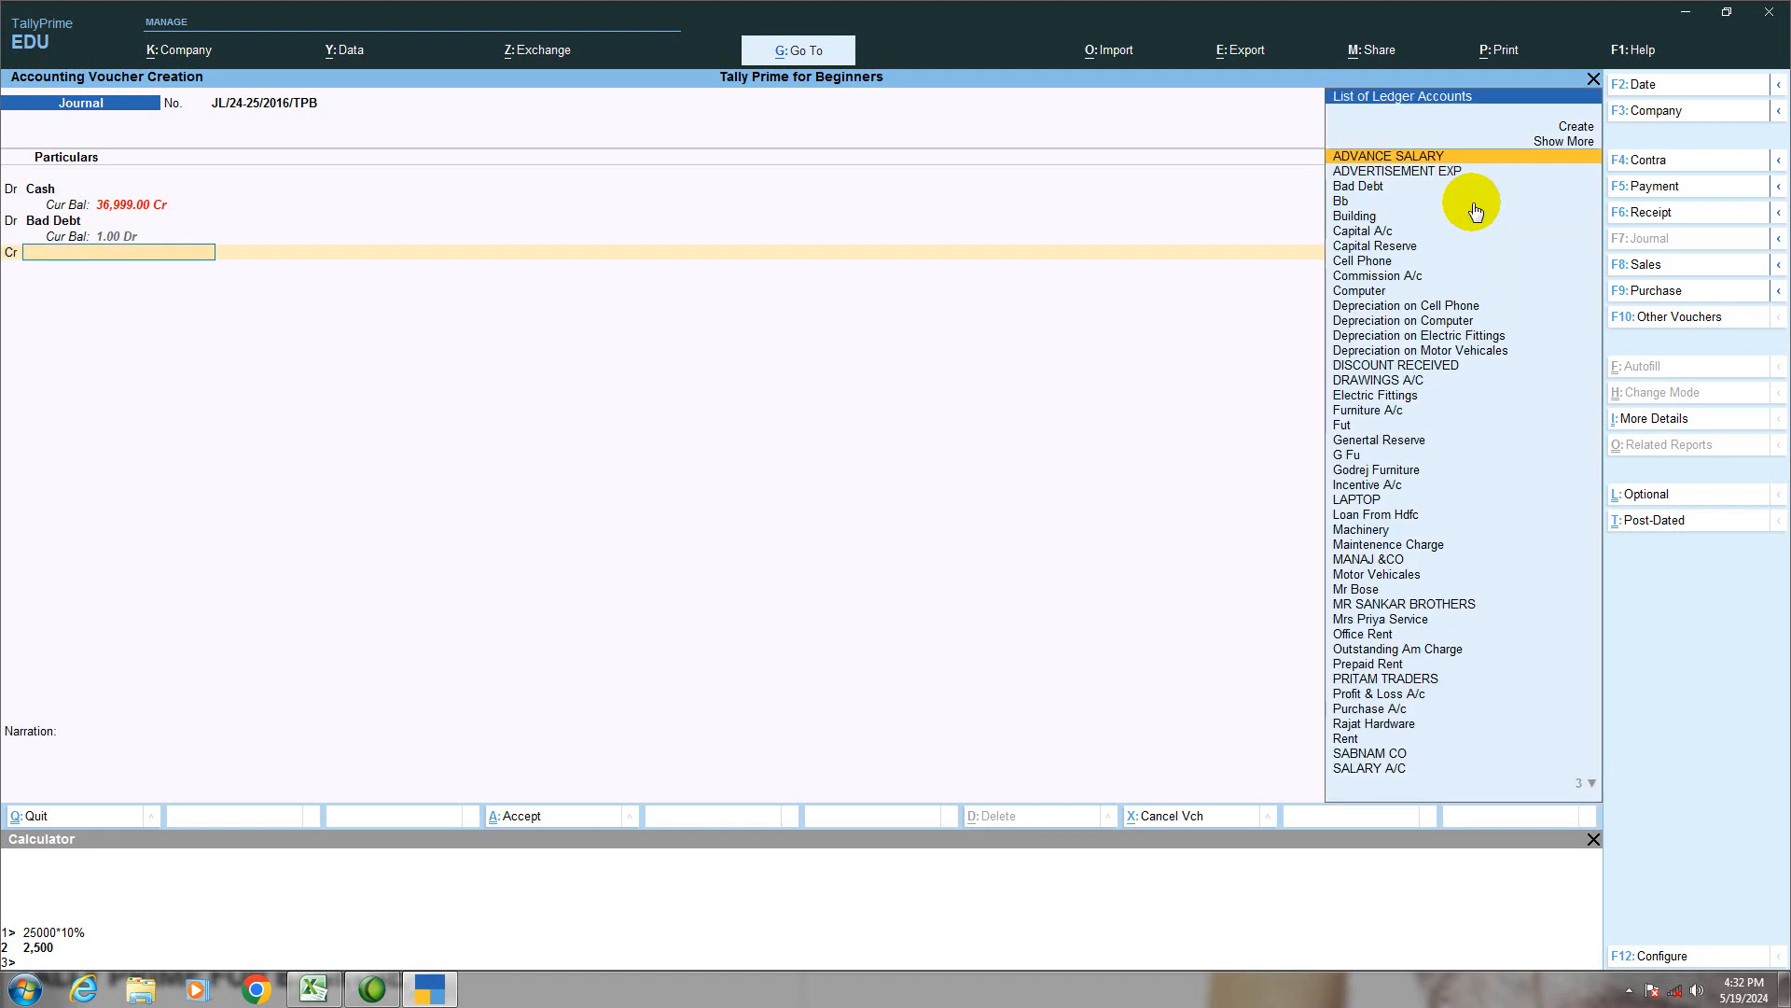
text(M)
key(Down)
key(Down)
key(Down)
key(Down)
key(Down)
key(Down)
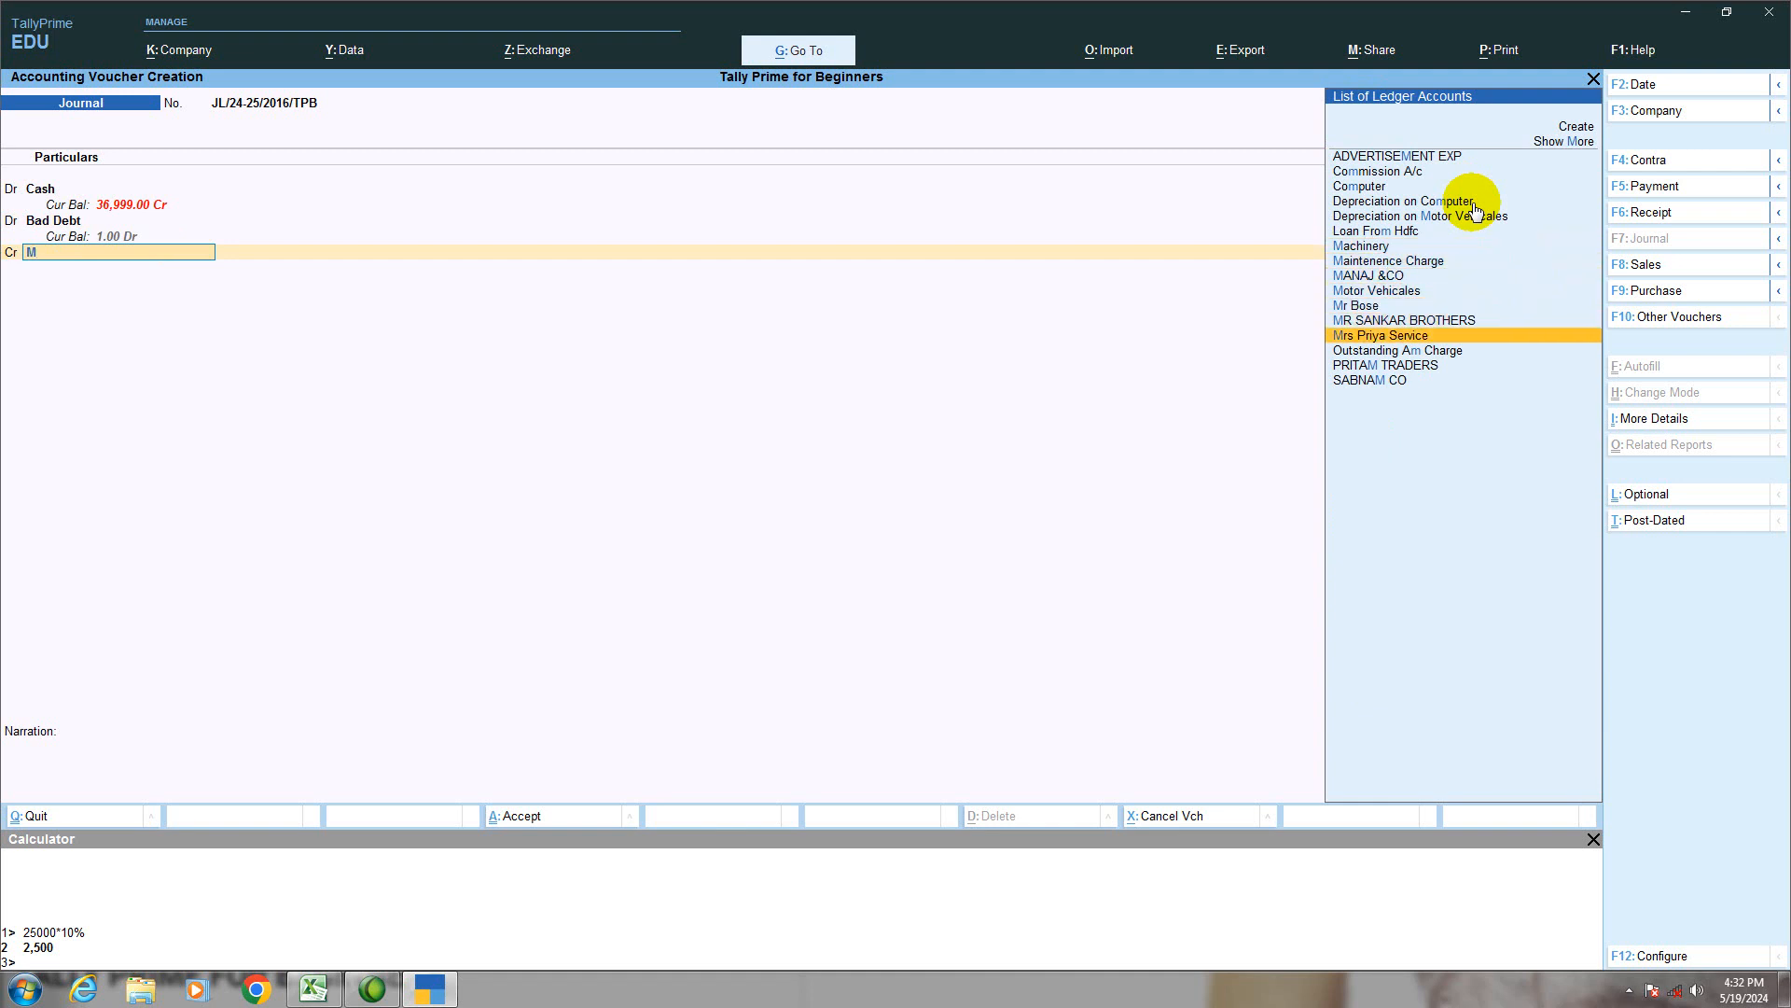
key(Return)
Allocate 20,000 of the credit against the pending bill Sal/ps/5601 using Agst Ref.
key(Return)
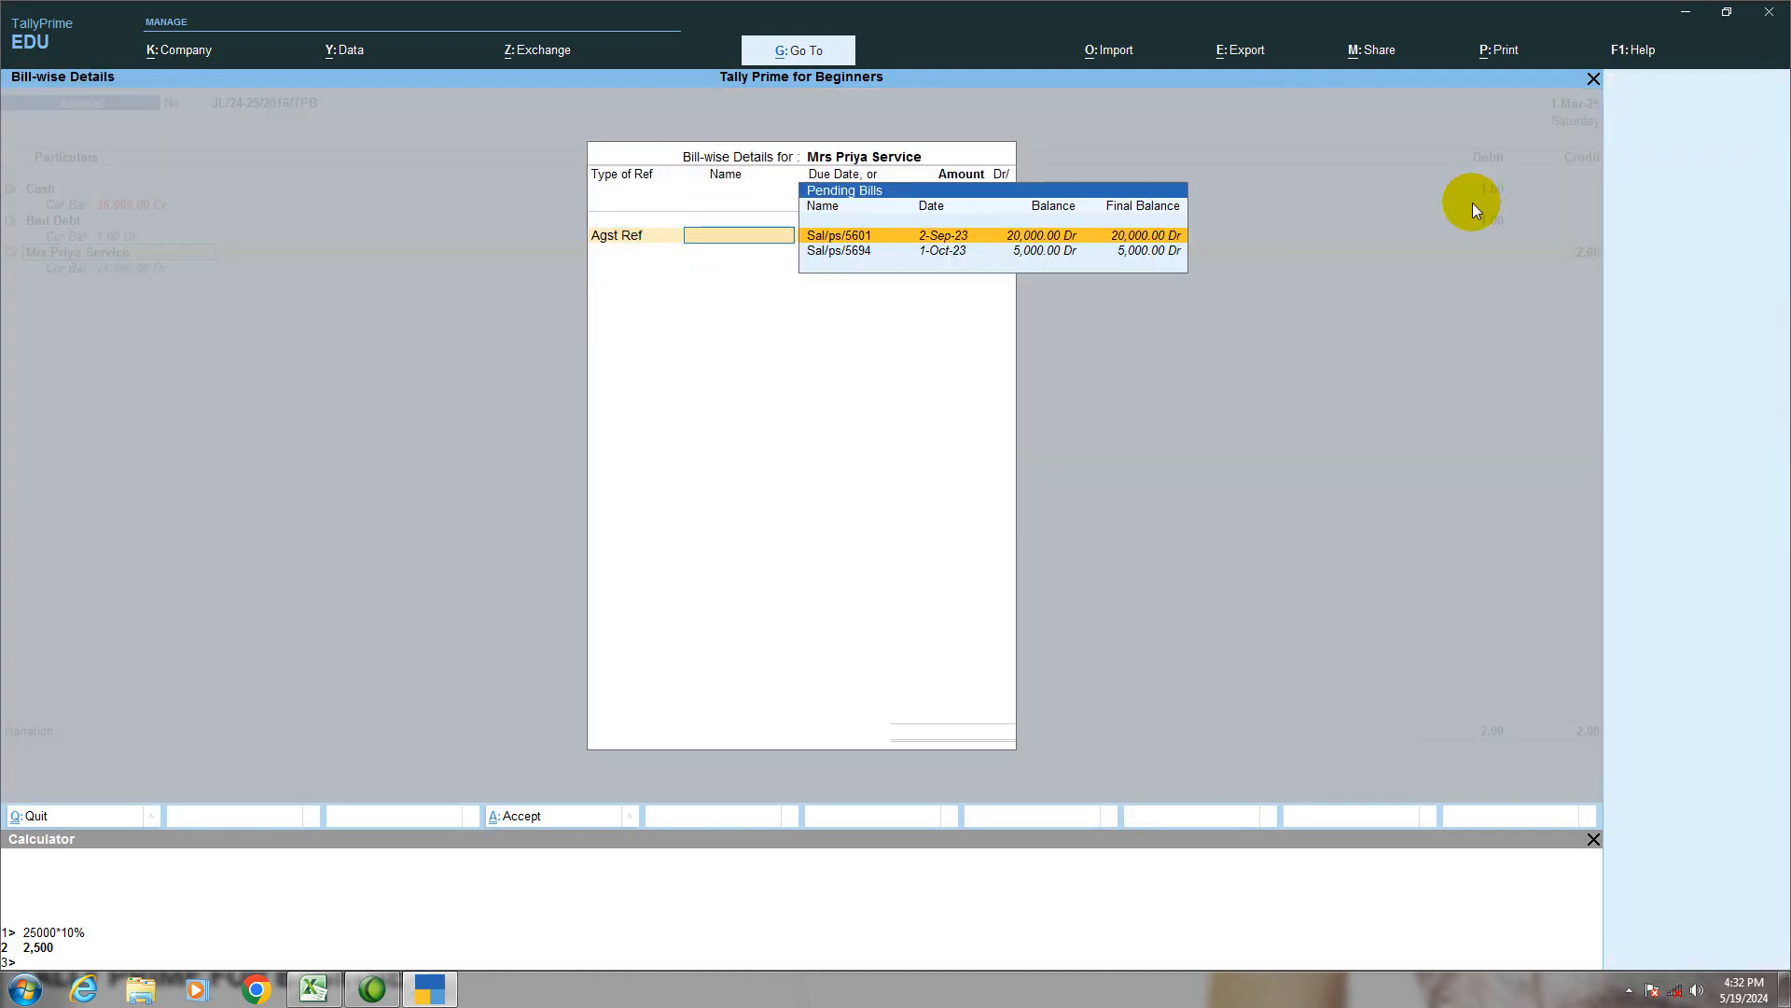
key(Return)
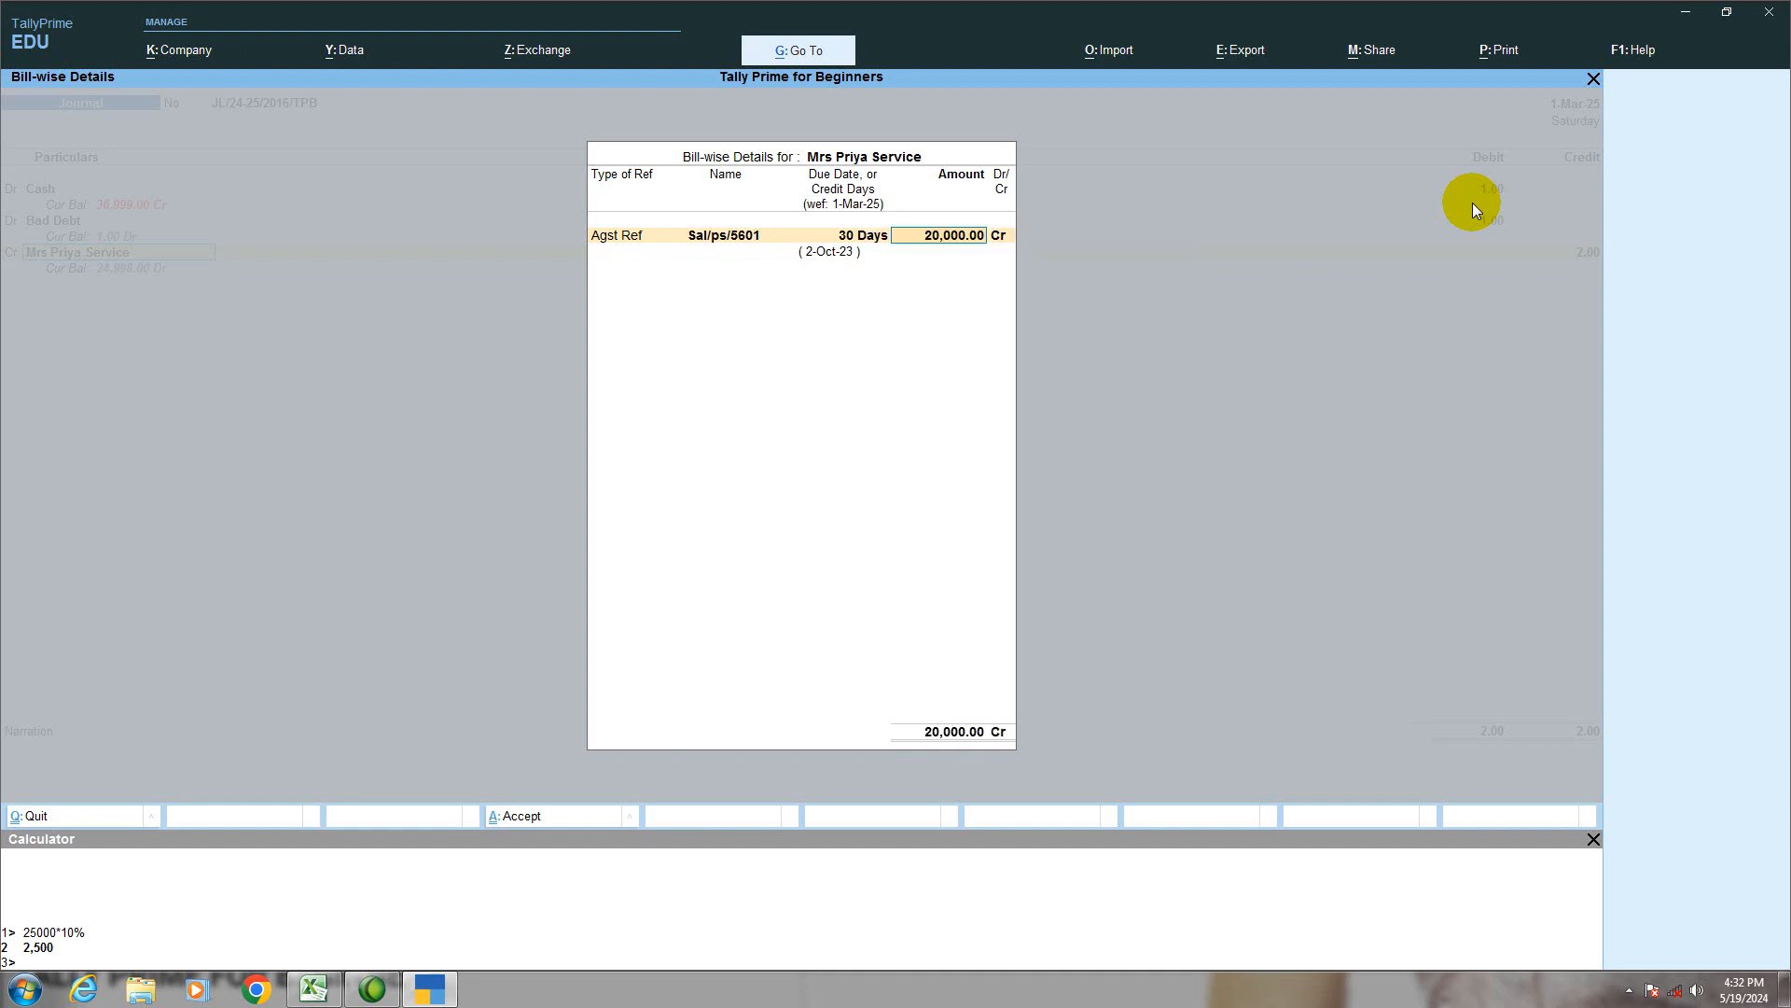
key(Return)
key(Return)
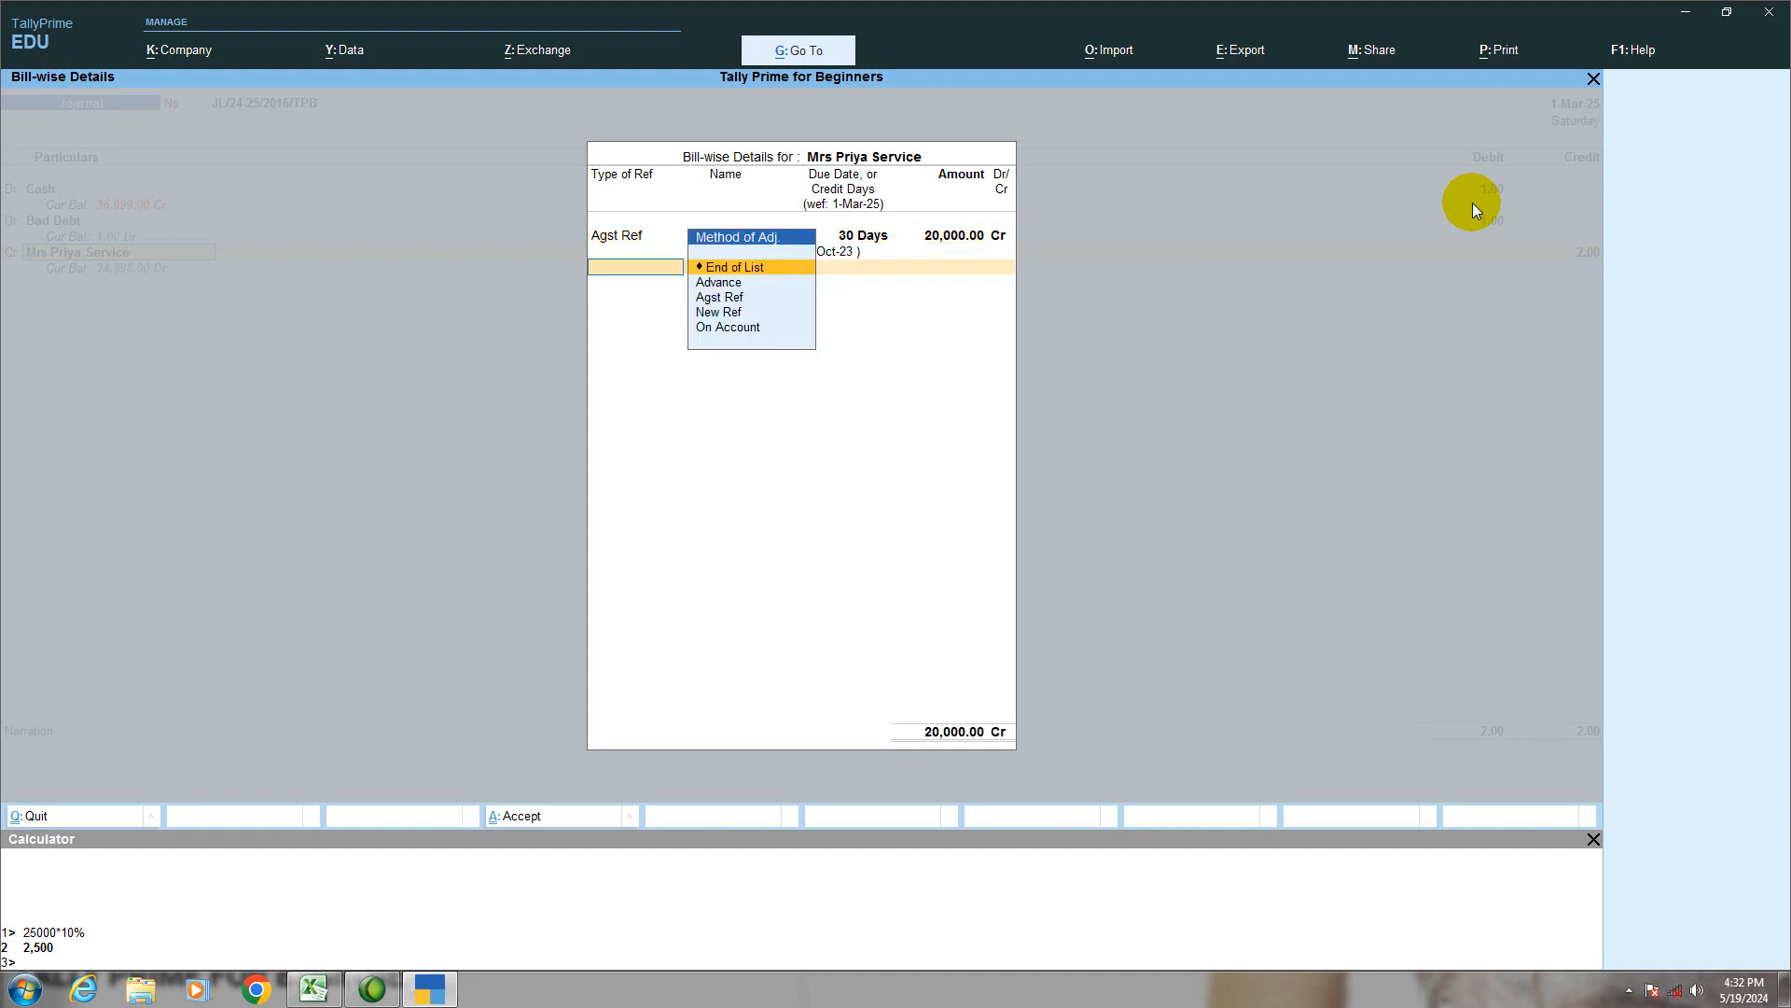
Add a second Agst Ref allocation of 5,000 for bill Sal/ps/5694 and close the bill-wise details.
key(Down)
key(Down)
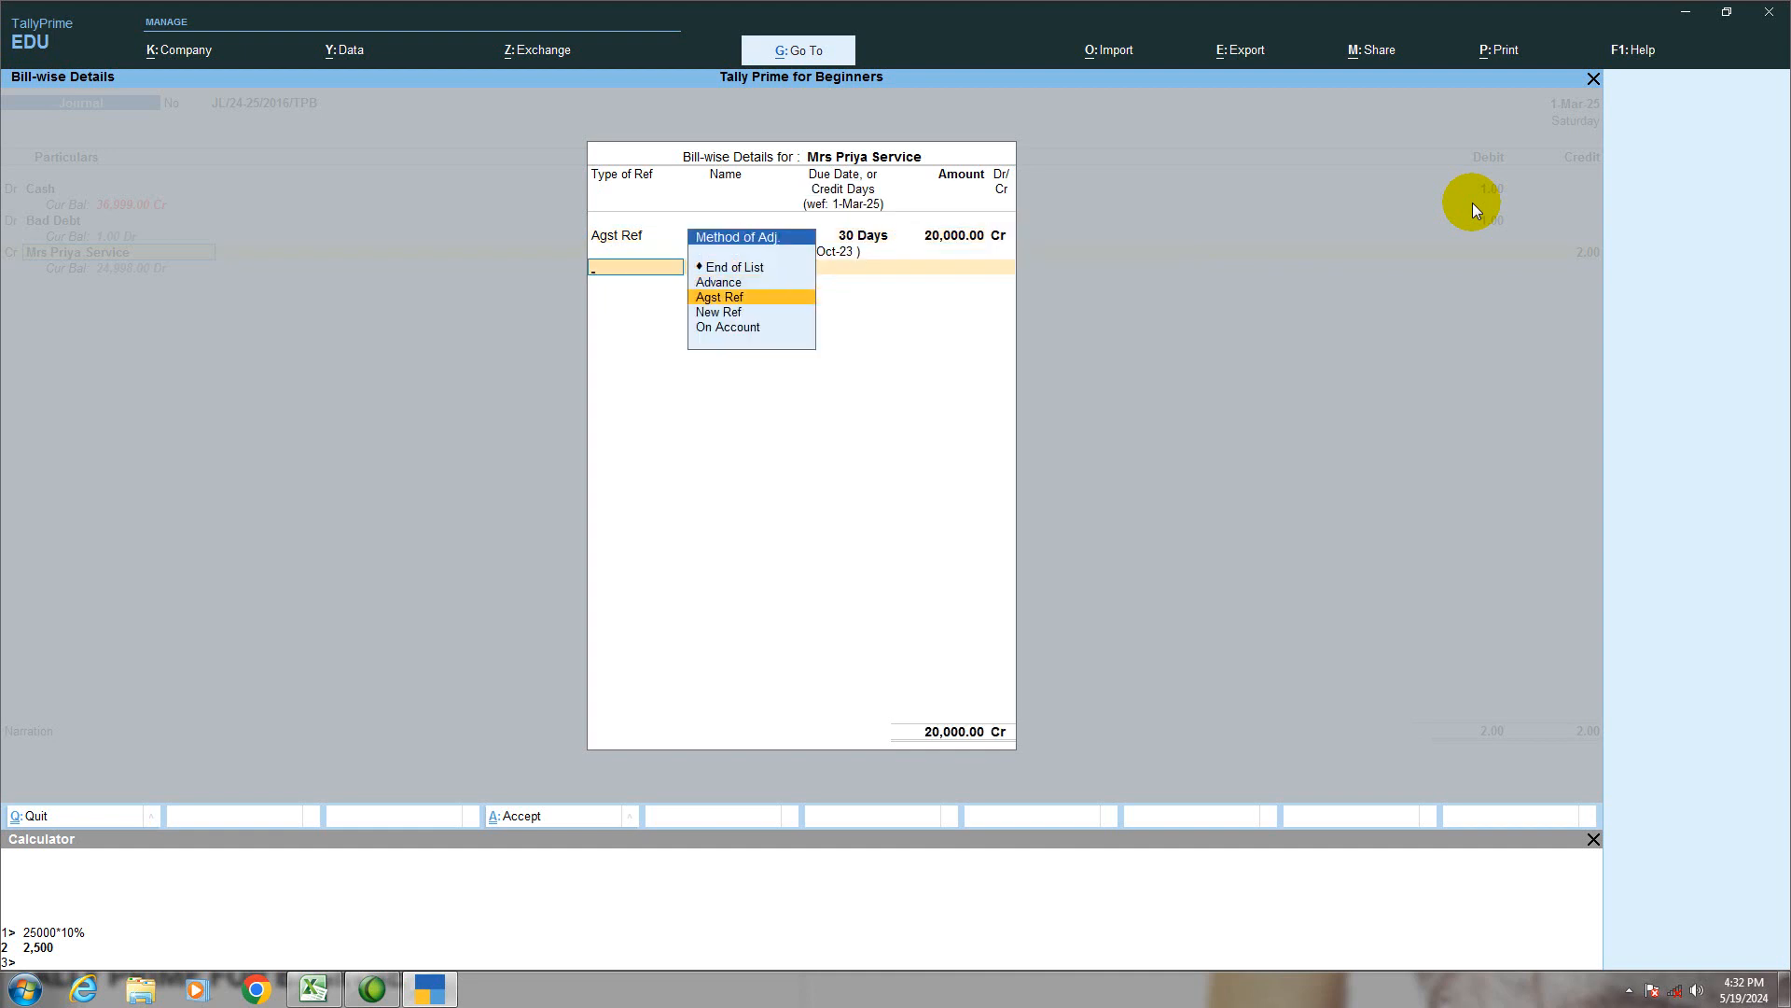
key(Return)
key(Return)
key(Return)
text(c)
key(Return)
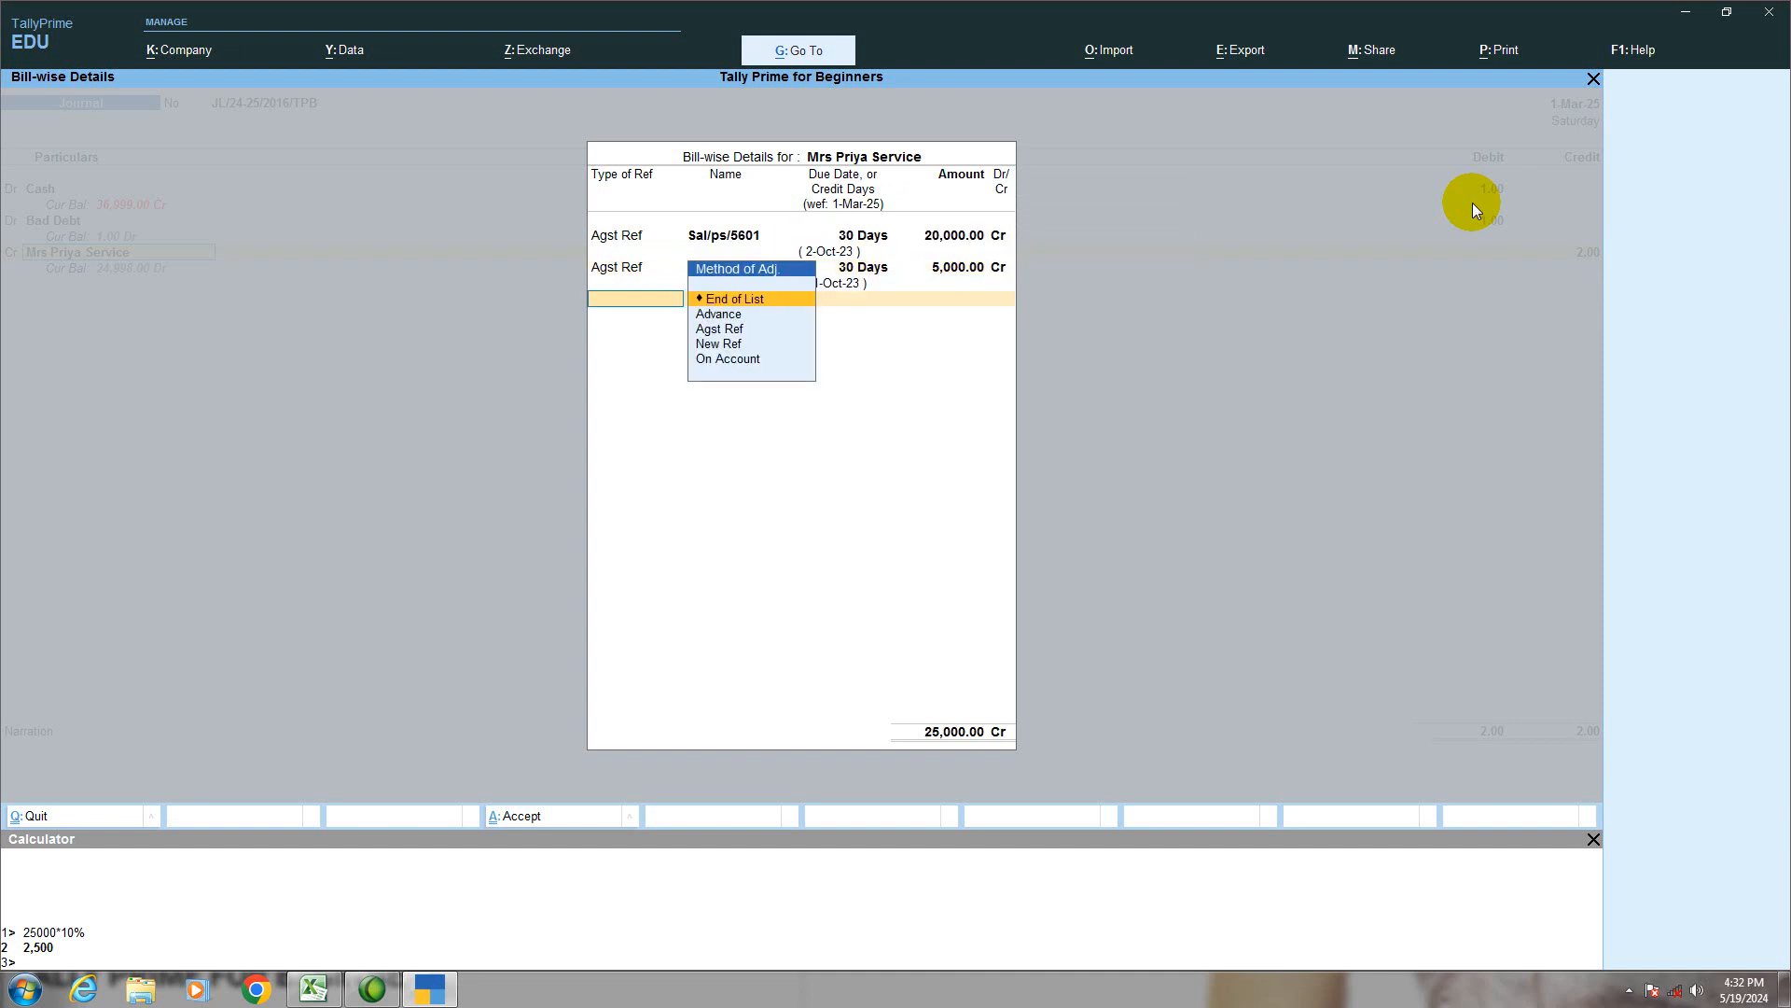
key(Return)
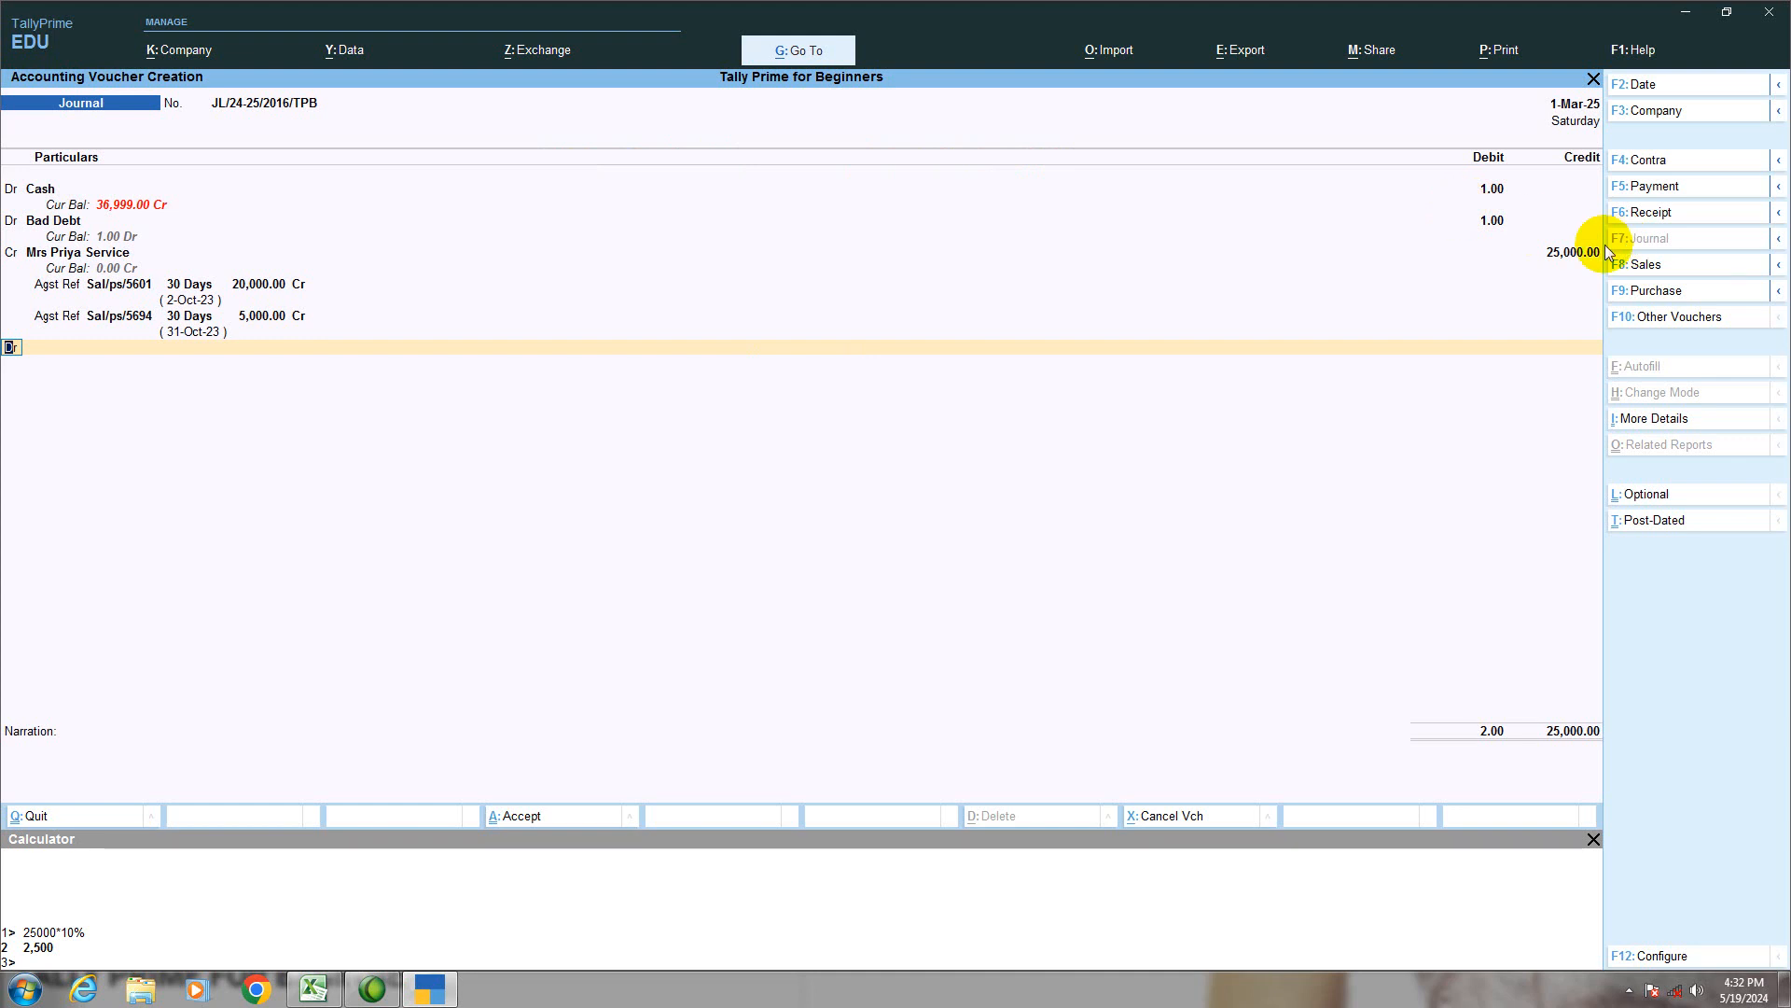
Recheck the exercise text in Excel, and in TallyPrime set the Bad Debt debit to 2,500 by calculating 25000*10%.
click(1565, 252)
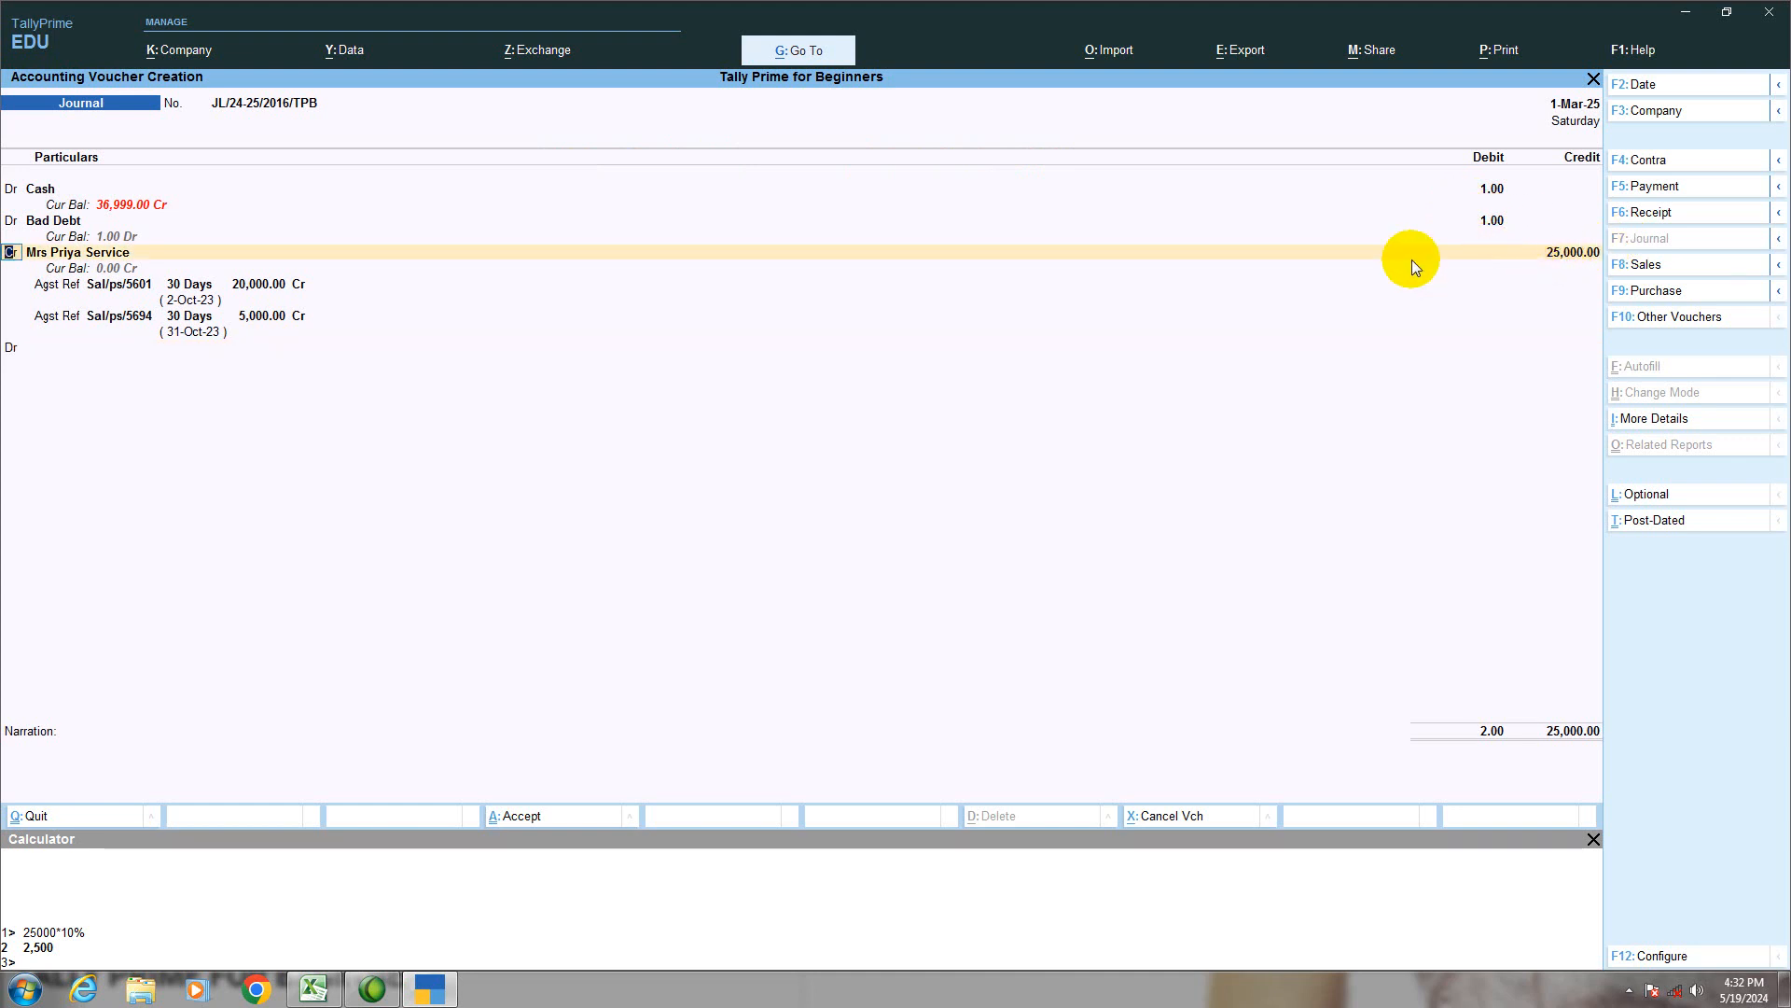
click(312, 991)
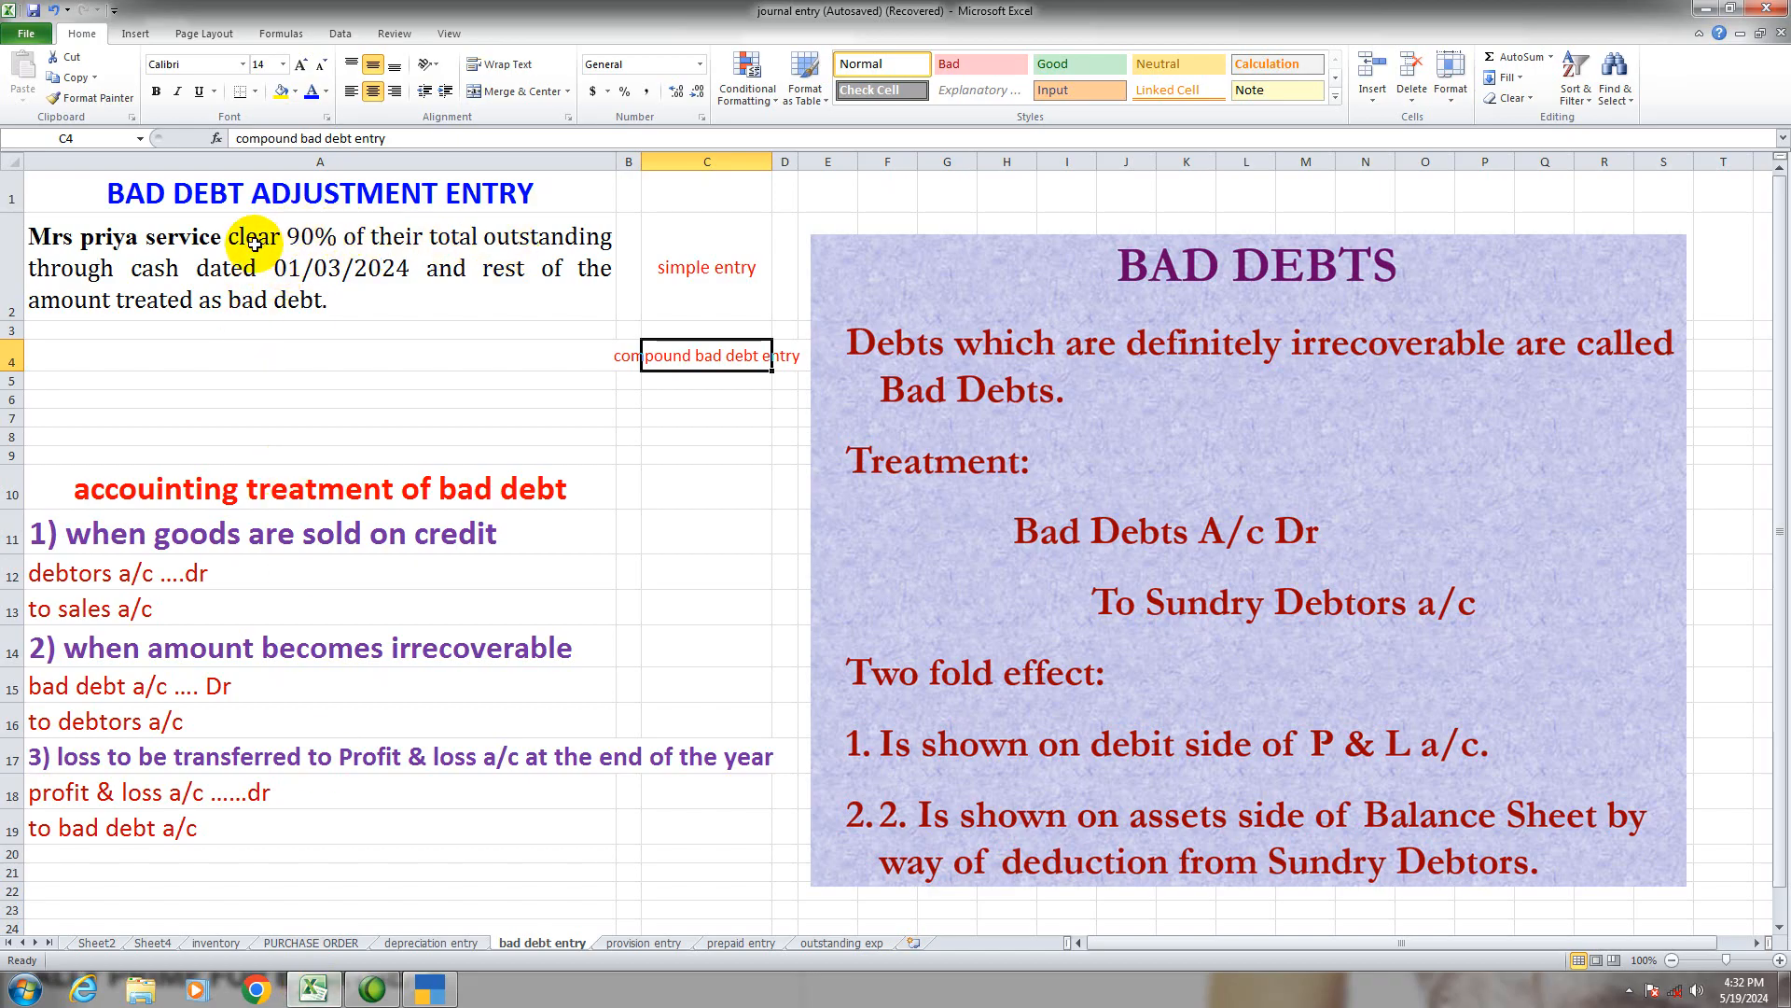
click(429, 988)
click(1492, 221)
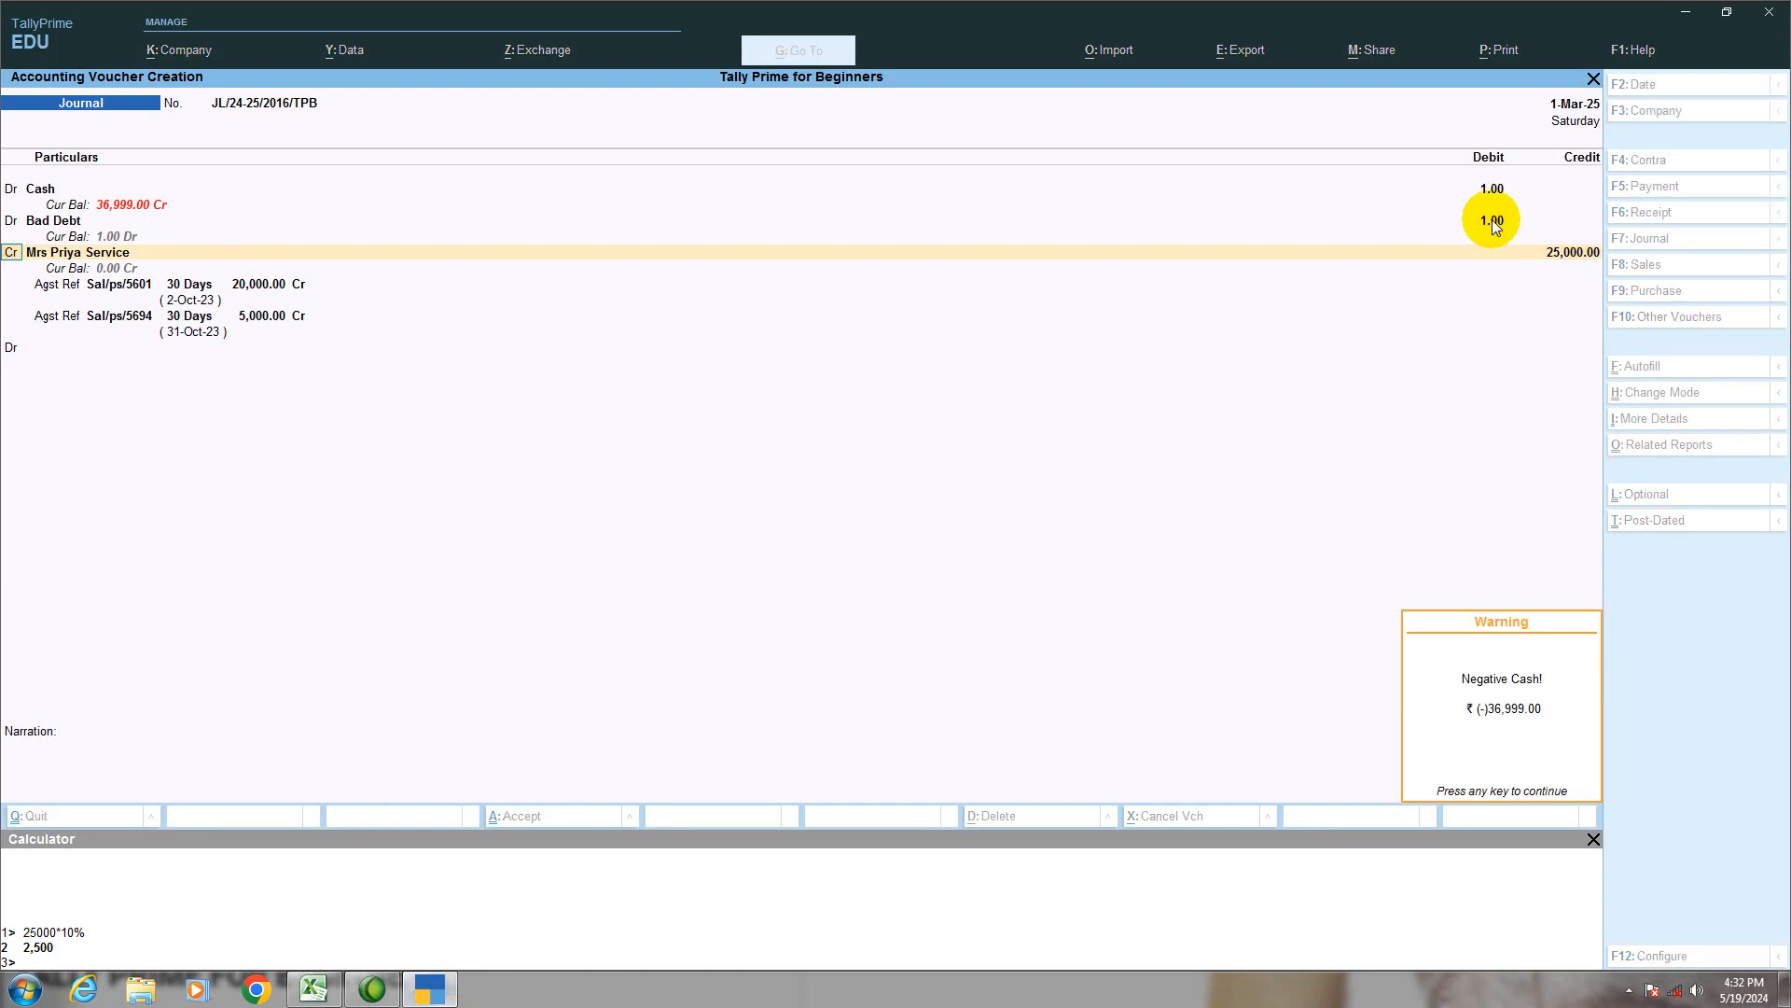
click(1492, 220)
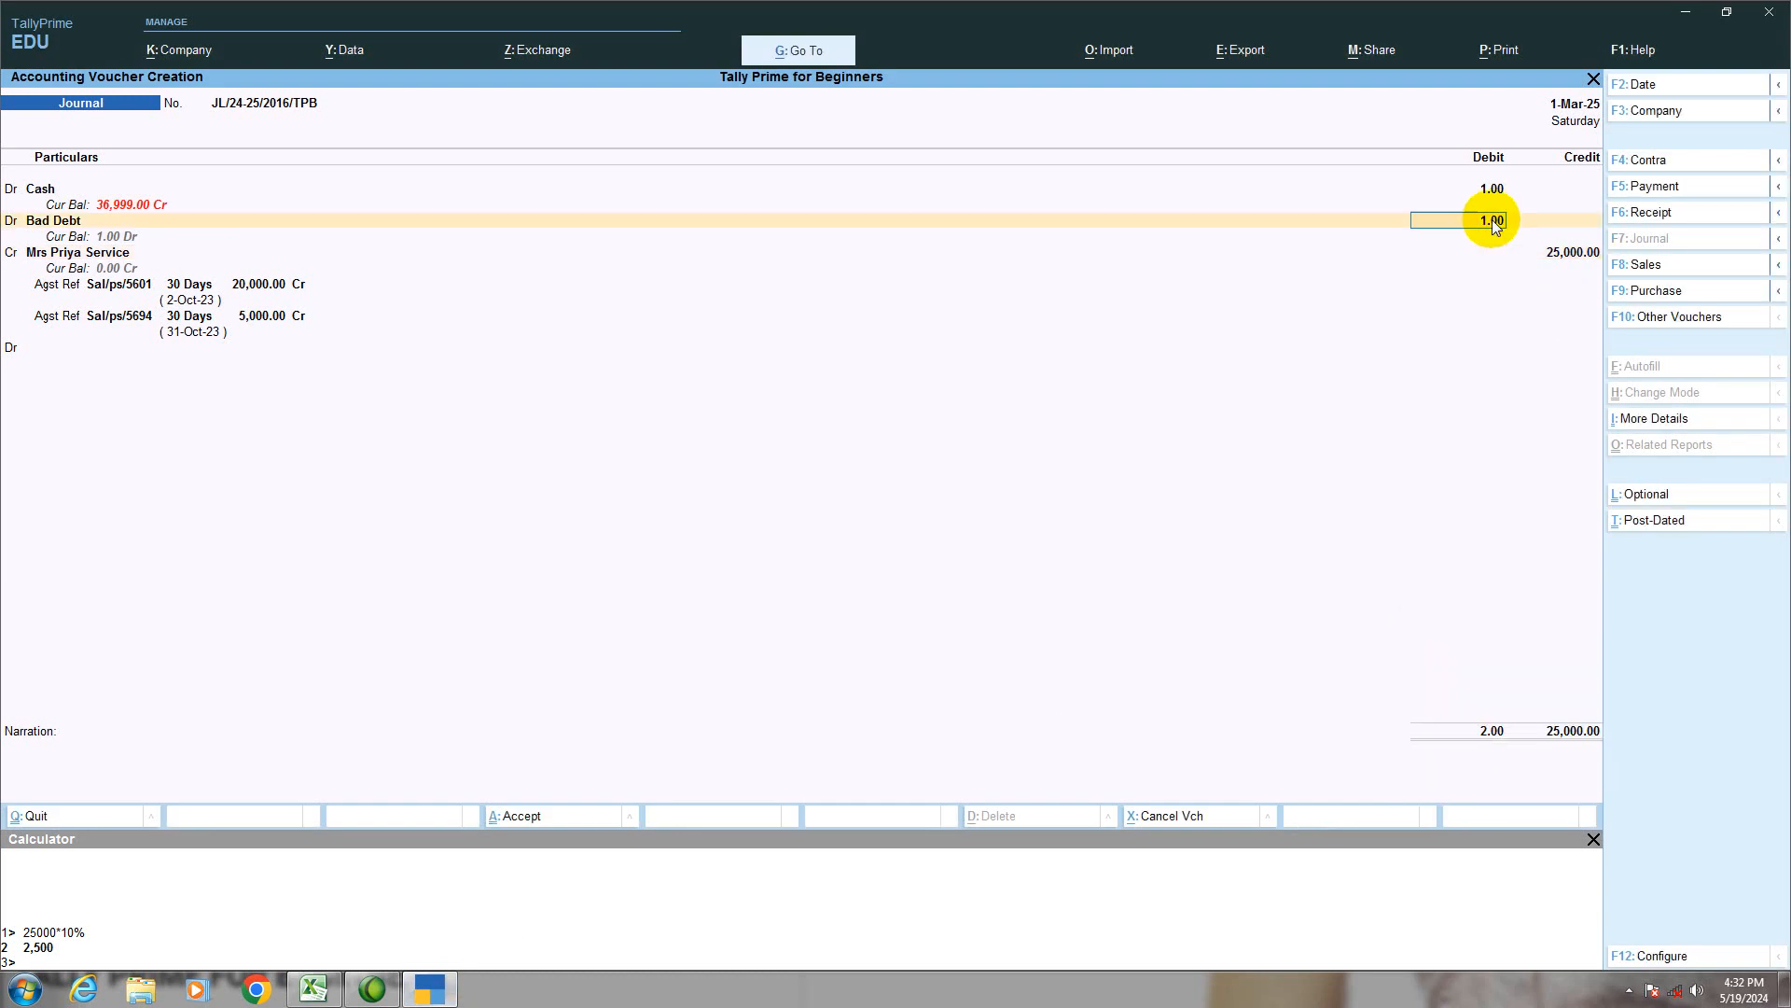
key(alt+c)
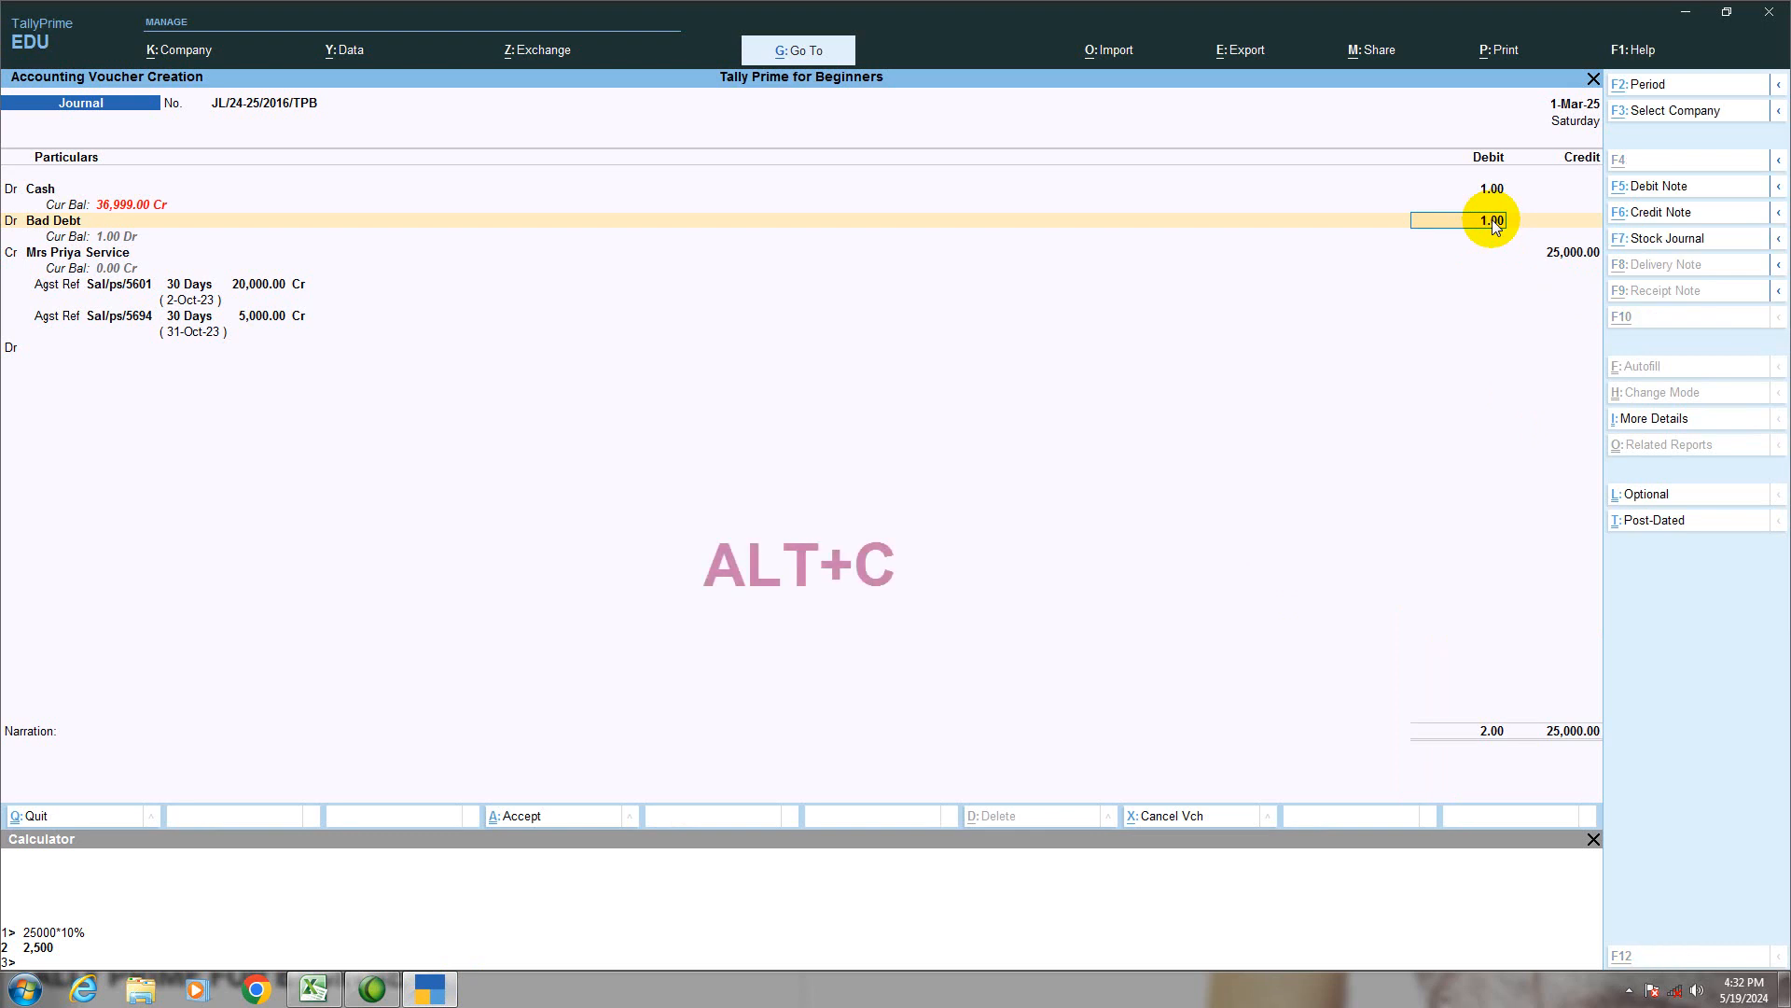
text(25000)
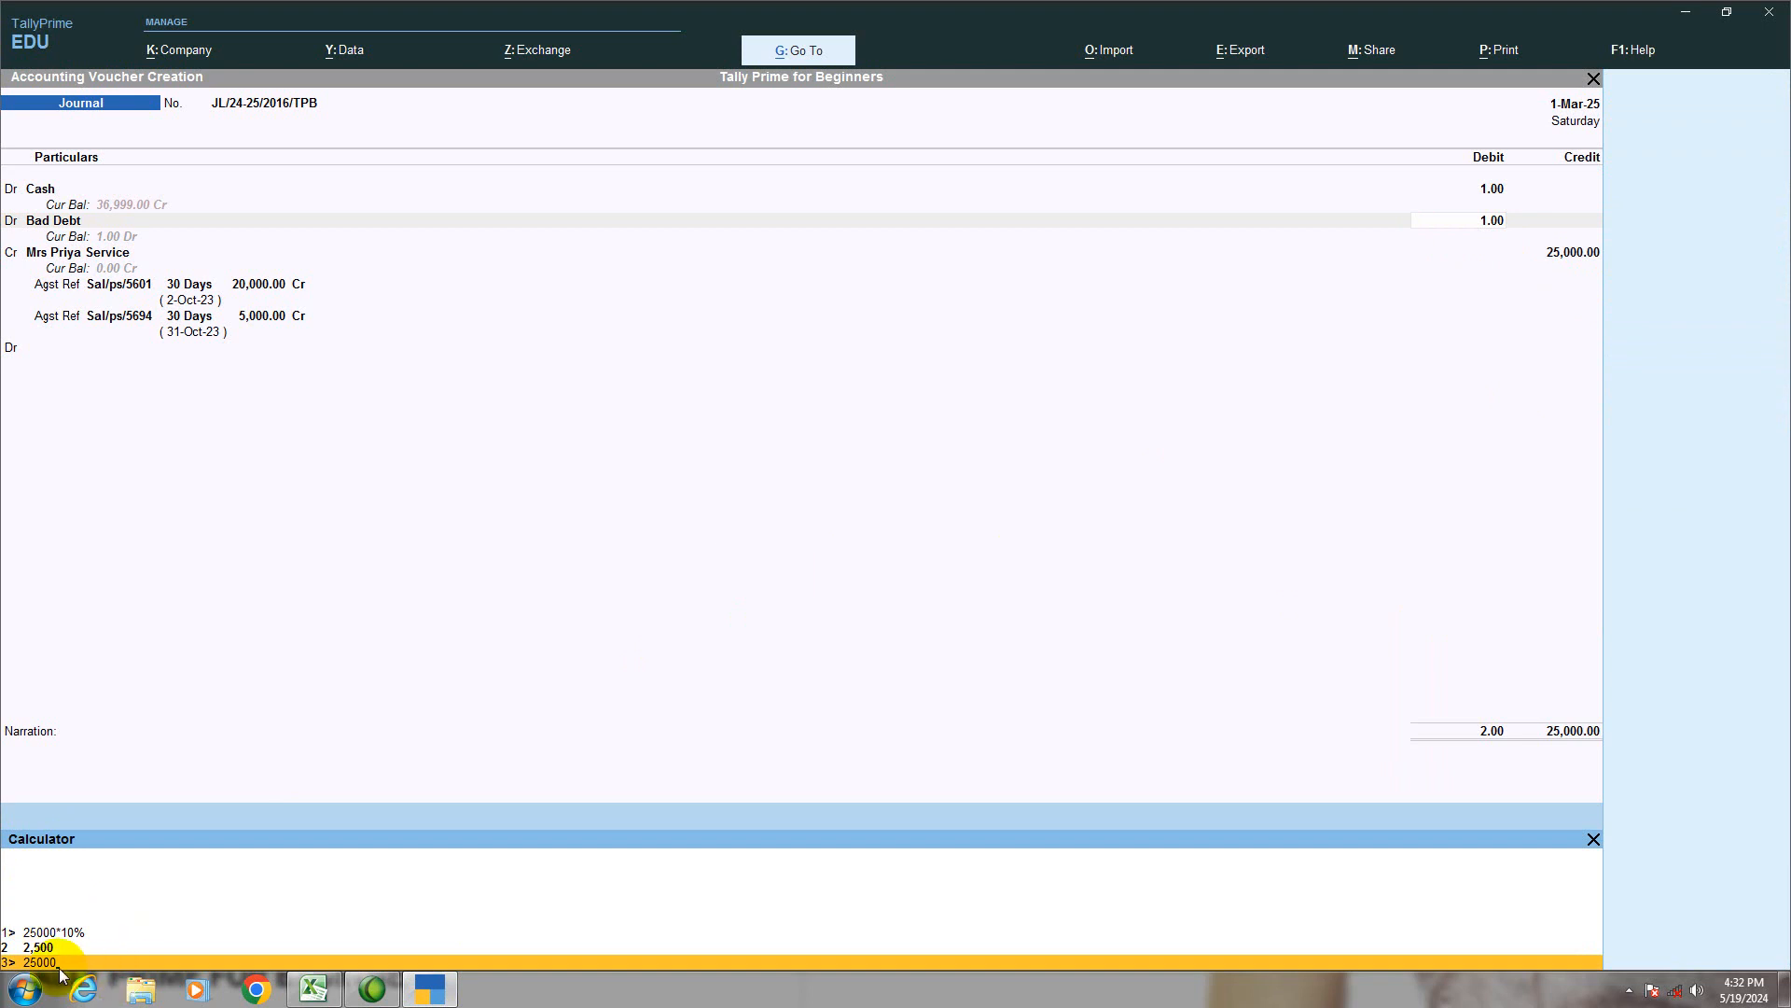
text(*10%)
key(Return)
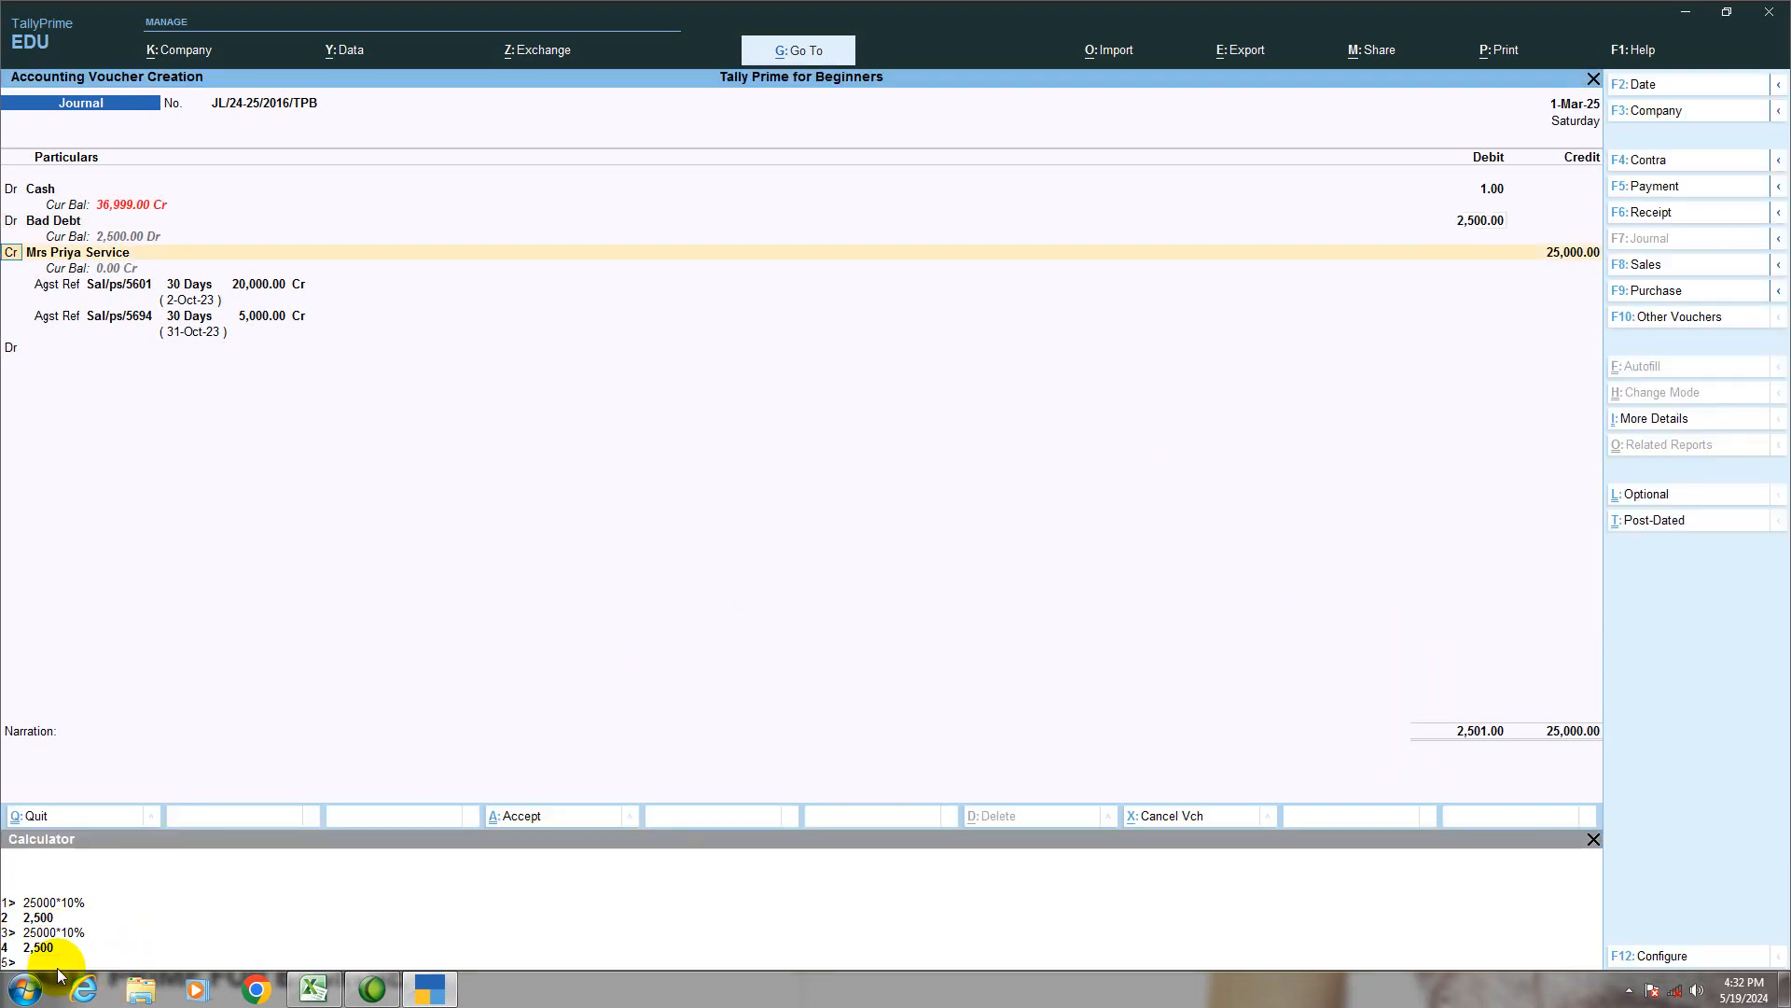
Set the Cash debit to 22,500 by calculating 25000-2500 for the amount.
click(1491, 188)
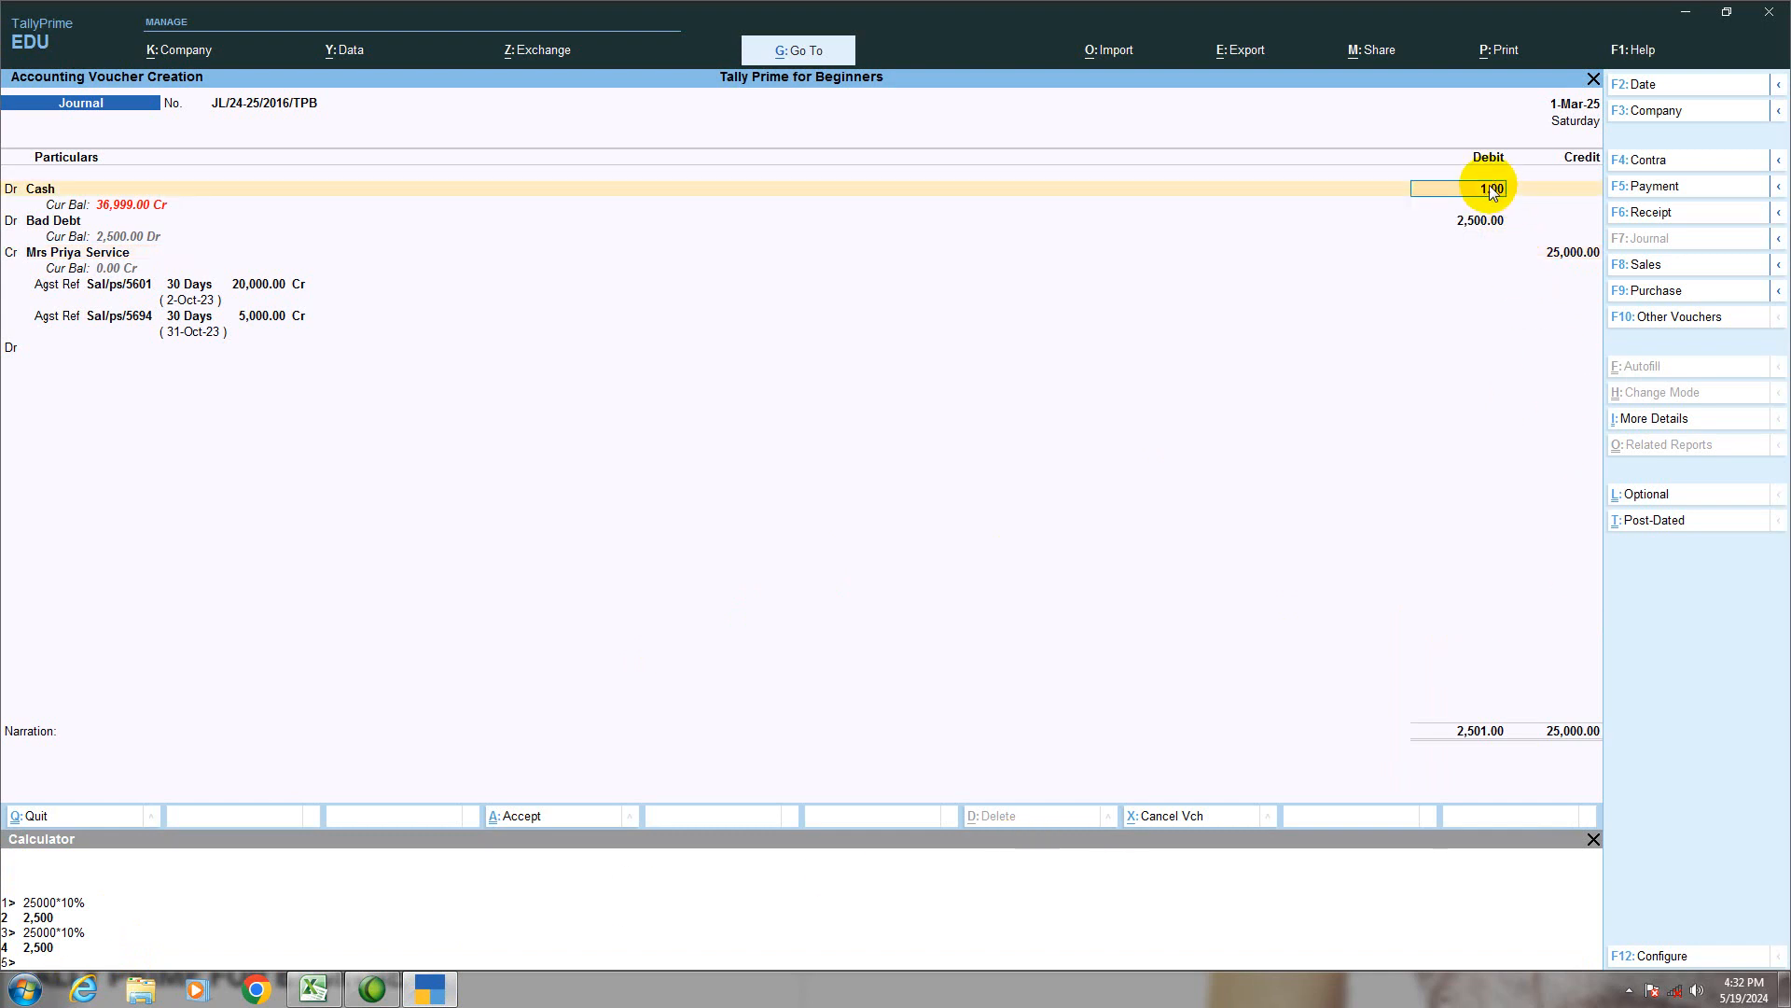
key(alt+c)
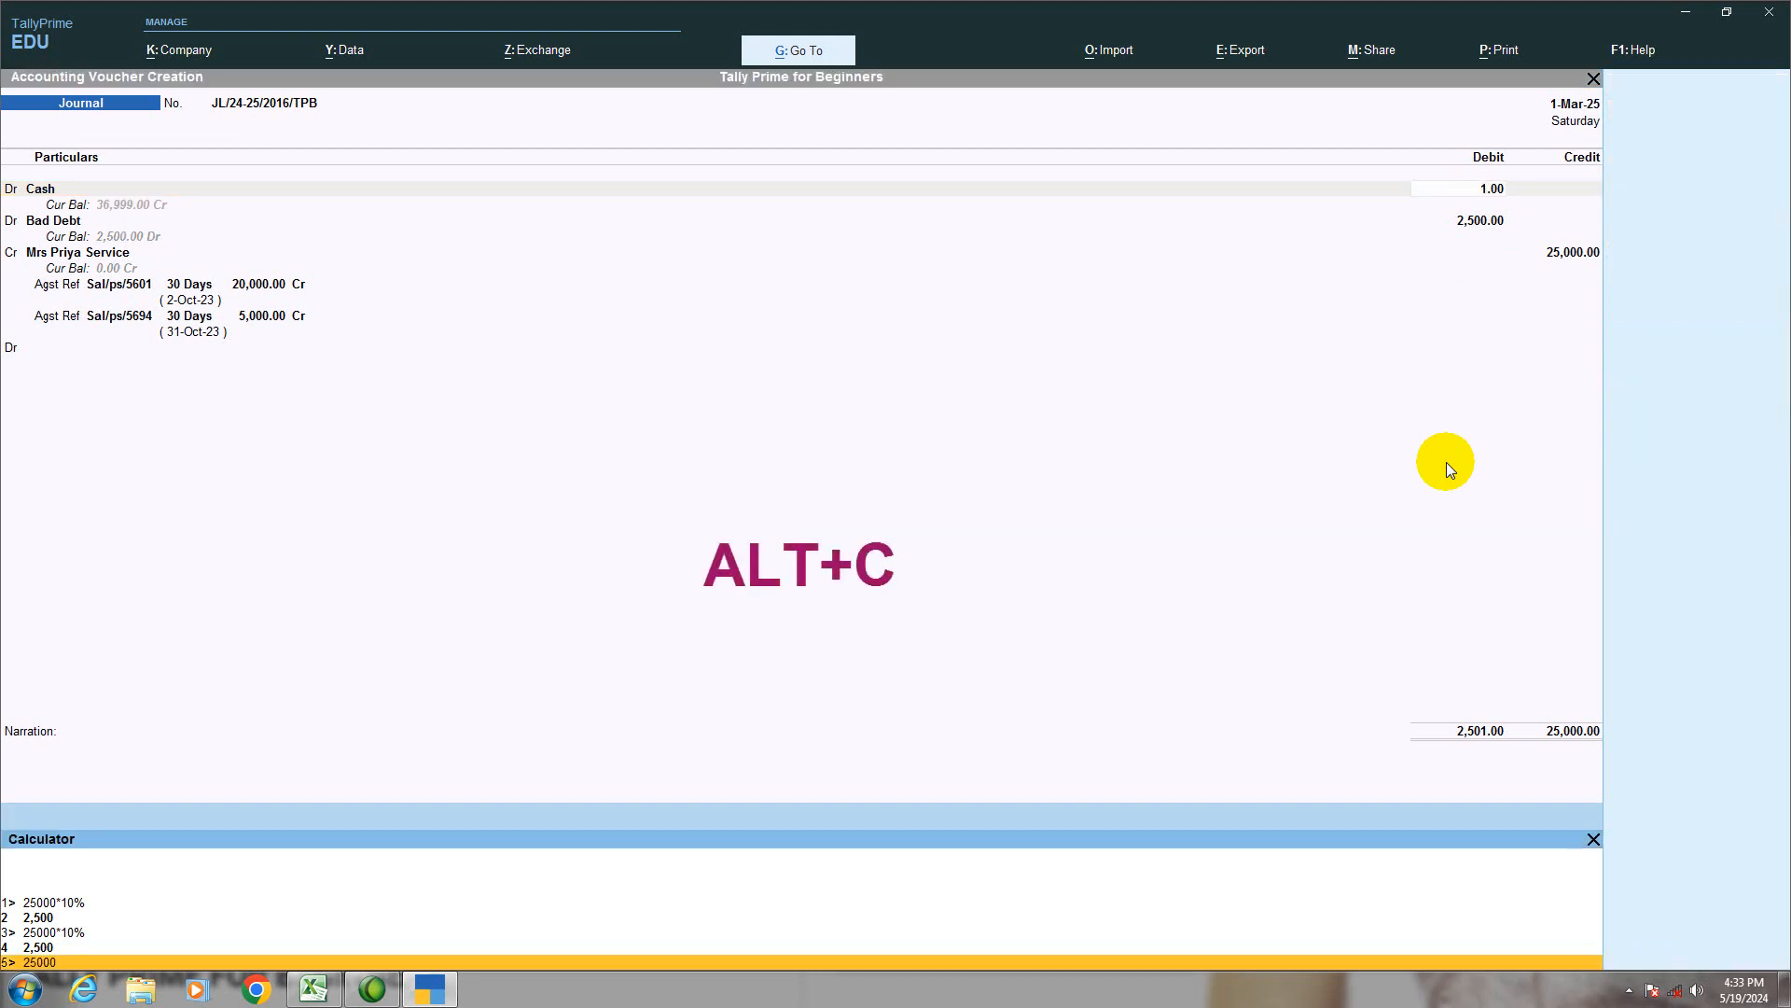
text(25000-2500)
key(Return)
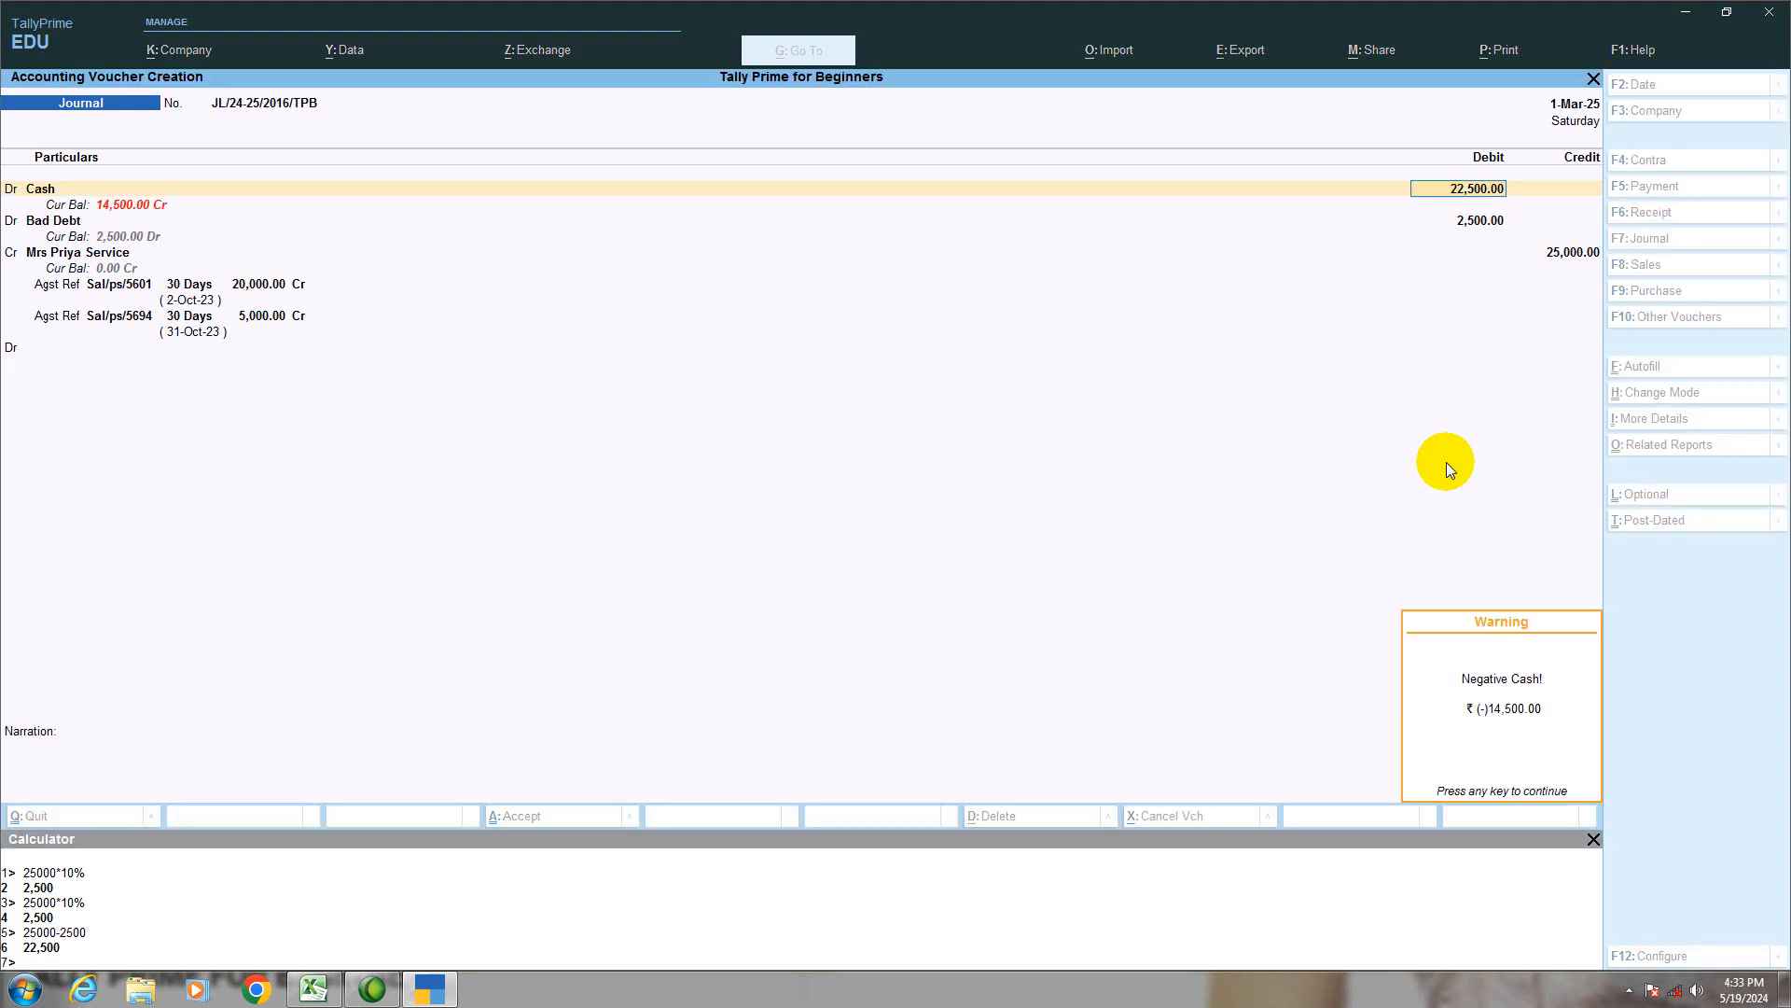
key(Return)
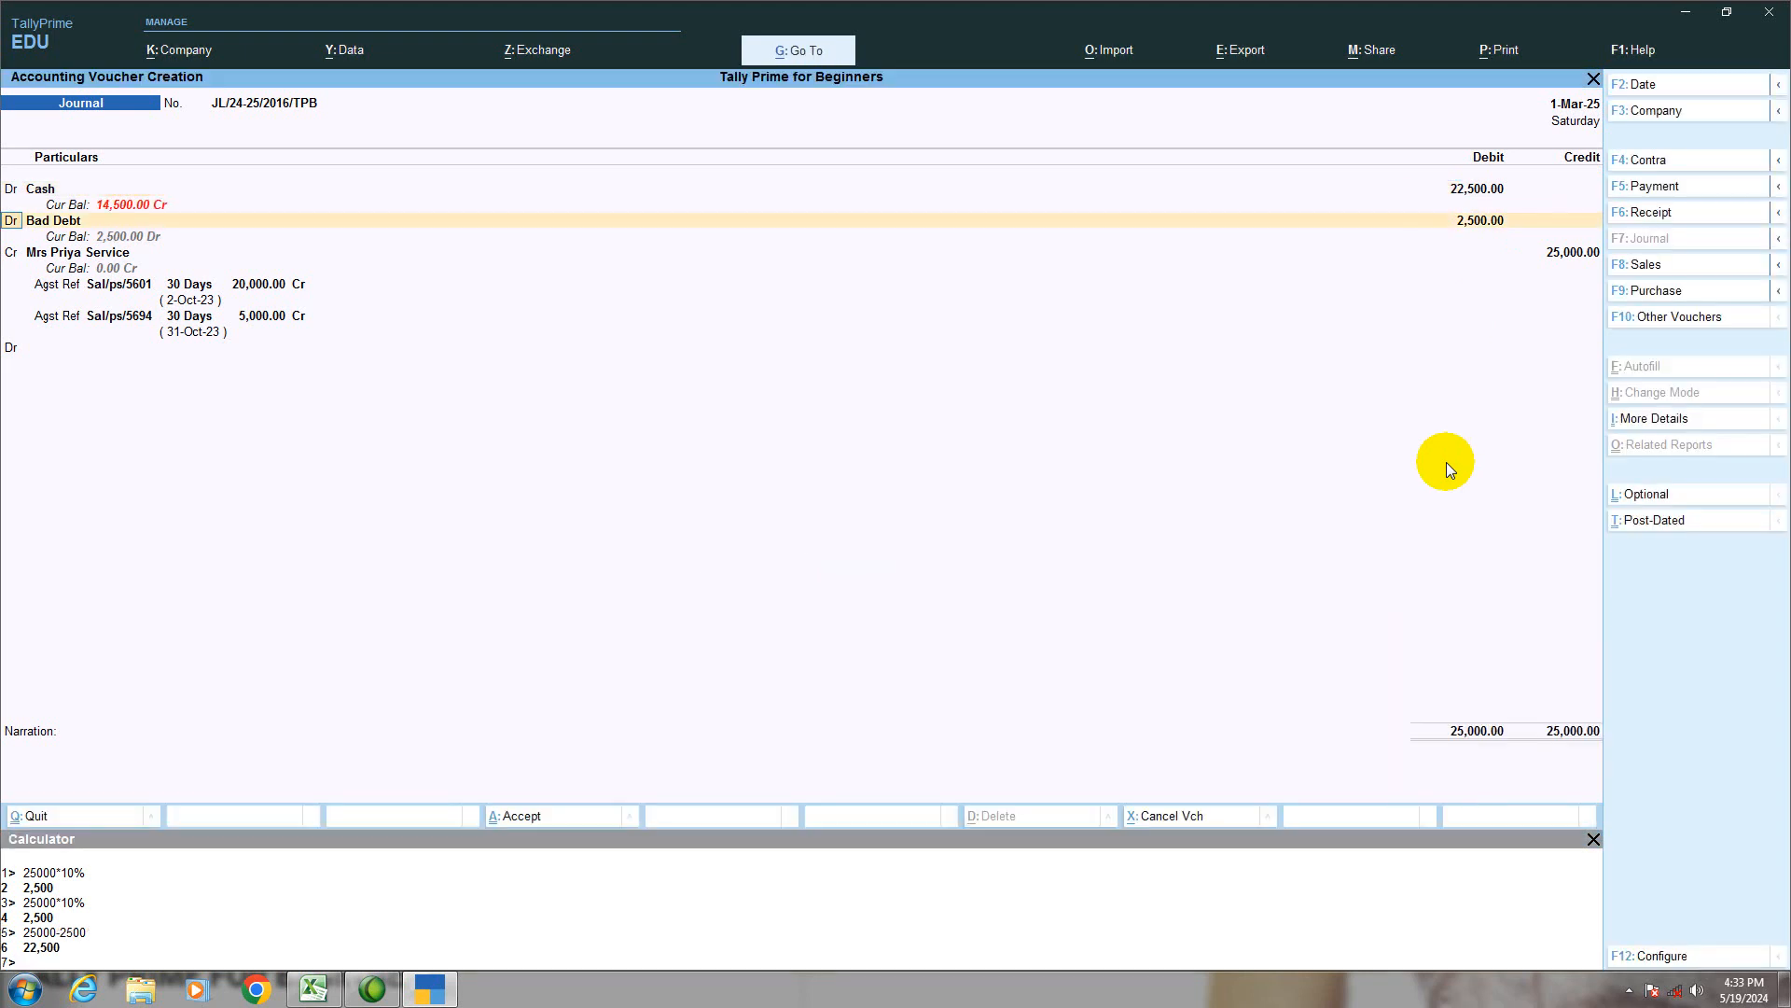
Accept the Bad Debt and Mrs Priya Service lines, keep both Agst Ref allocations, and end the bill-wise list.
key(Return)
key(Return)
key(Return)
key(Return)
key(Return)
key(Return)
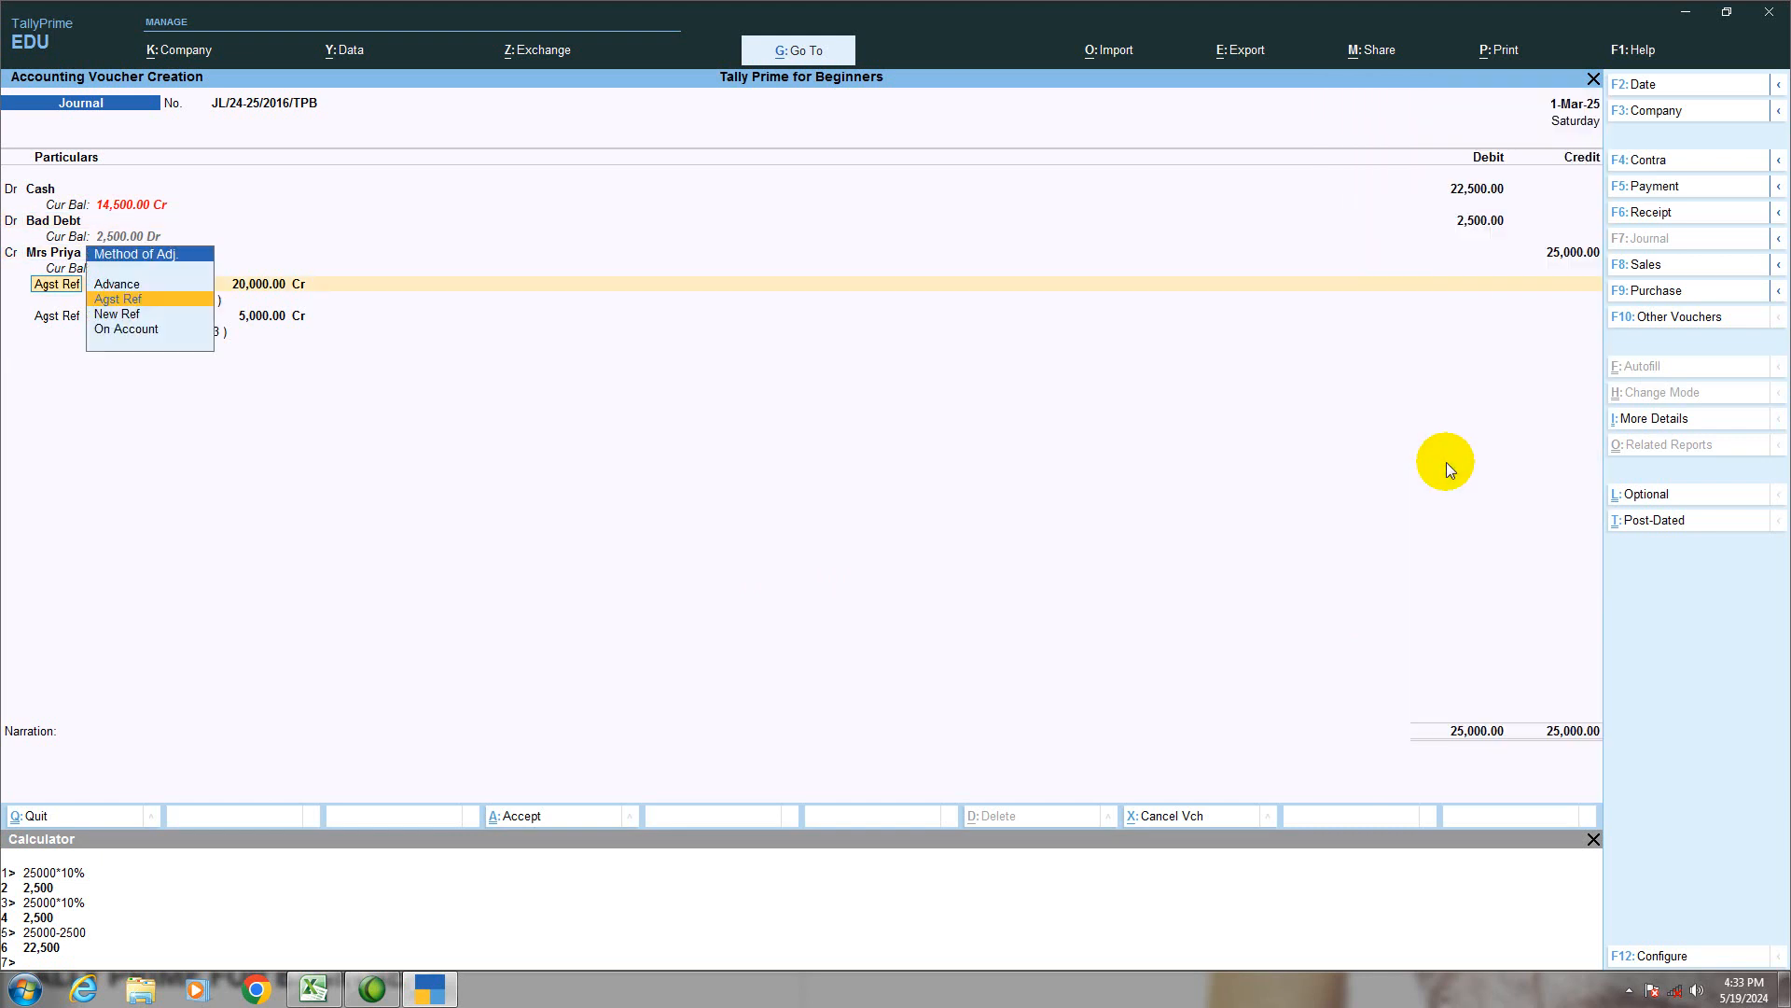
key(Return)
key(Return)
key(Return)
key(Return)
key(Return)
key(Return)
key(Return)
key(Return)
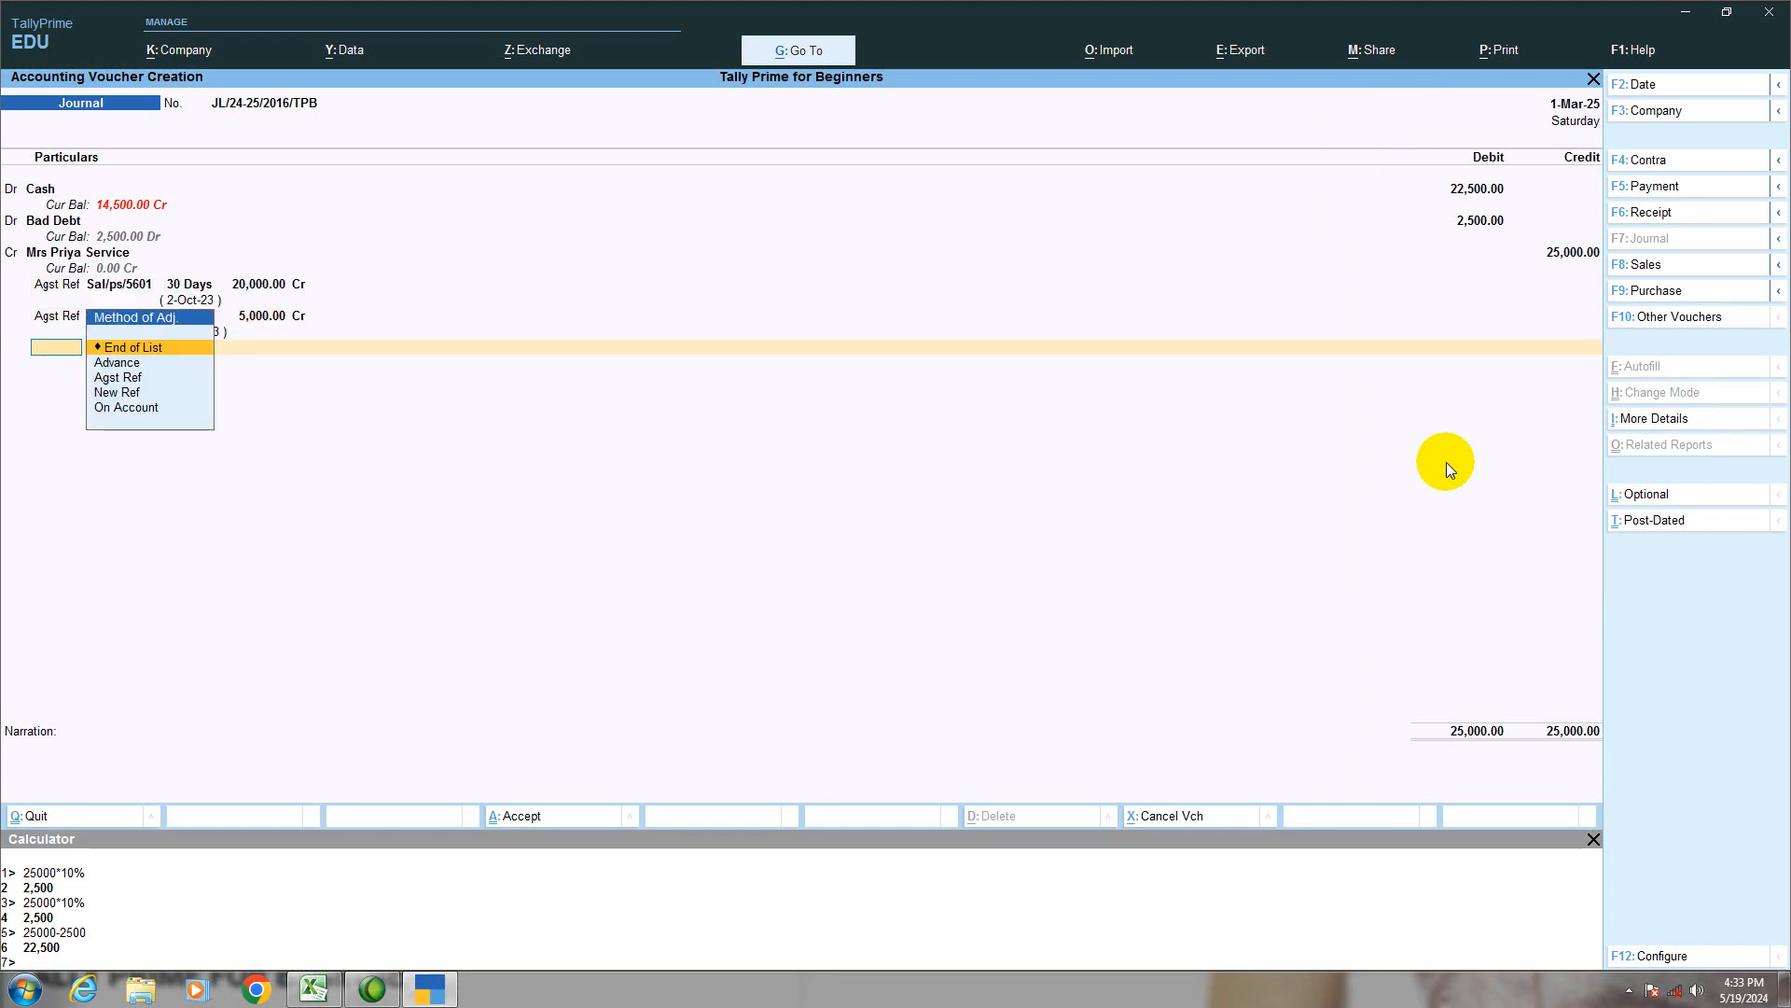
key(Return)
Enter the narration "being amount received from mrs priya service with bad debt adjustment 10%." and save the journal voucher.
text(being amo)
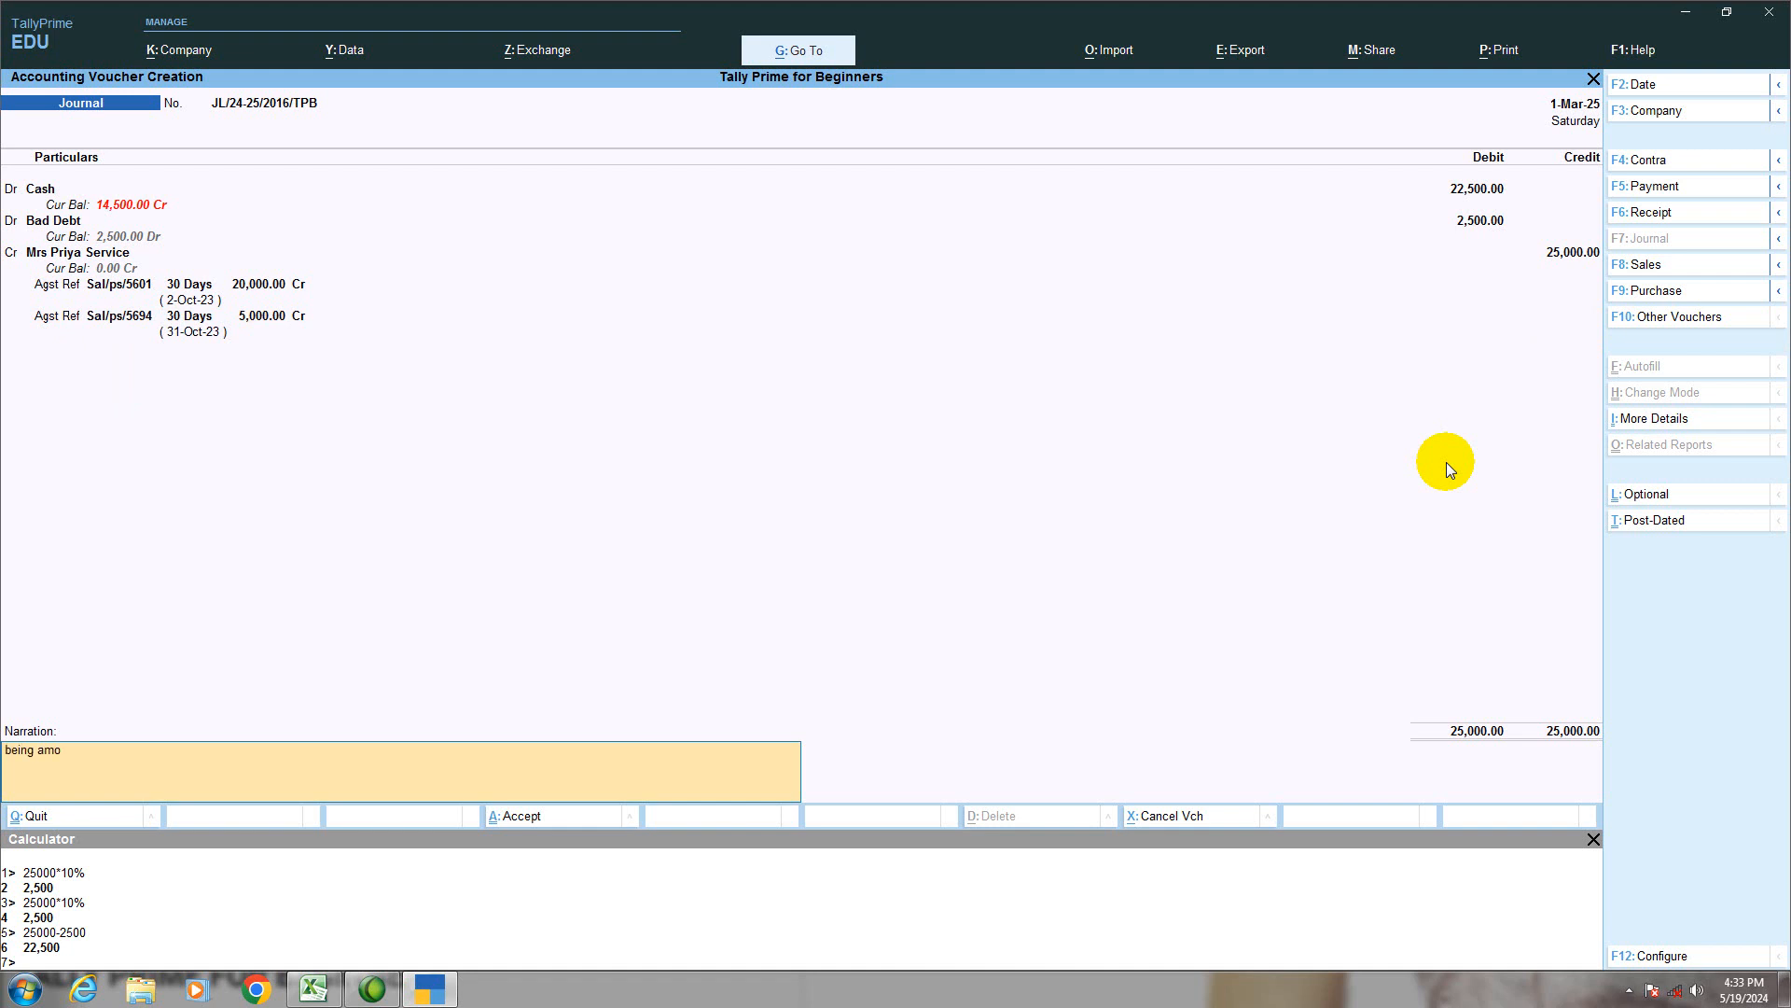
text(unt received)
text(with bad debt)
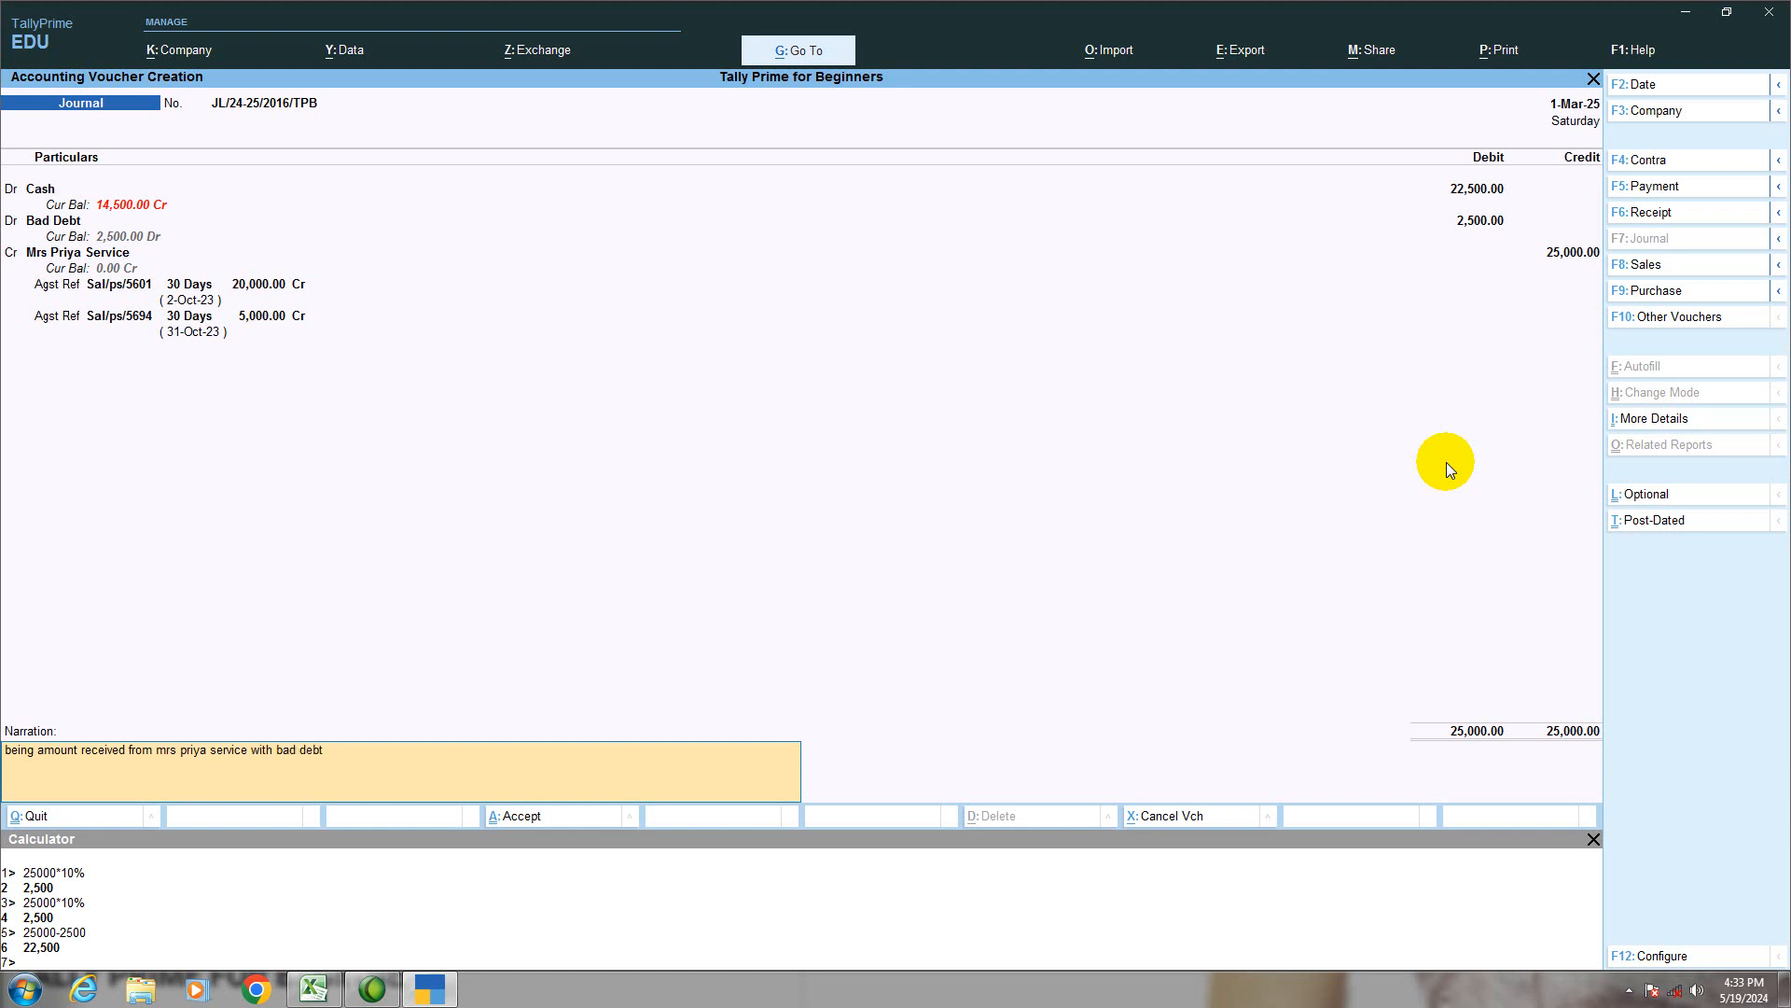
text( adjustment 10%)
key(Return)
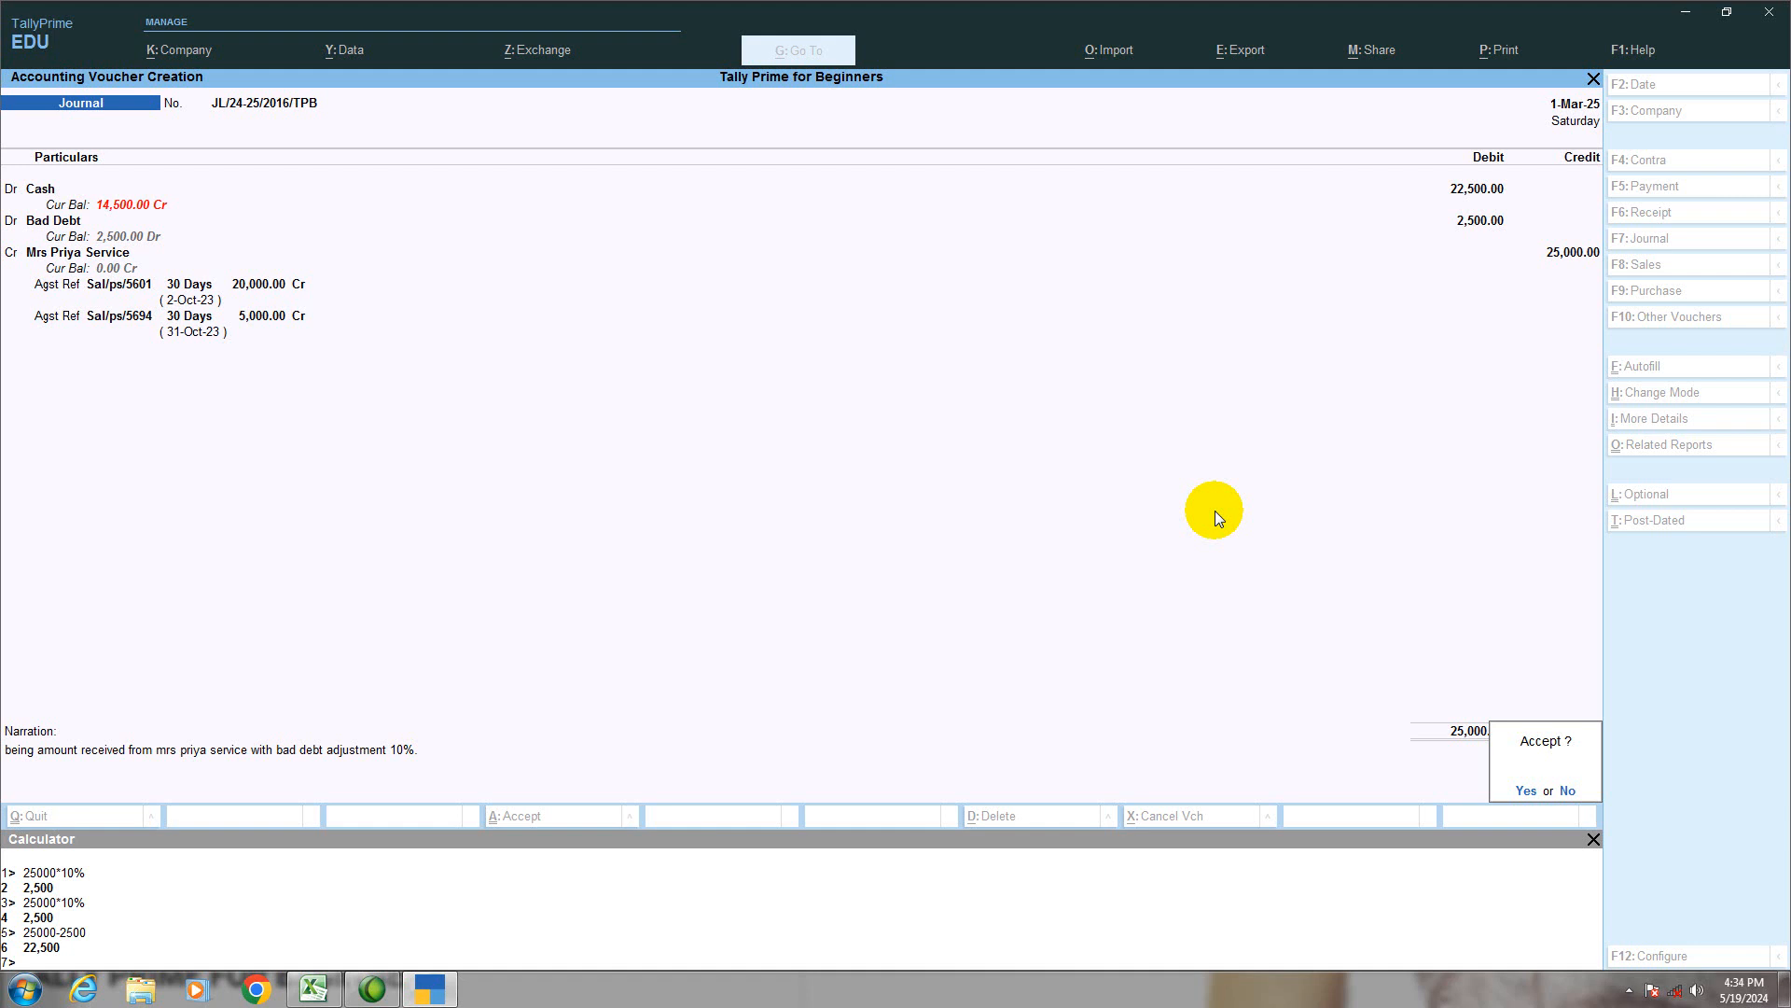
key(Return)
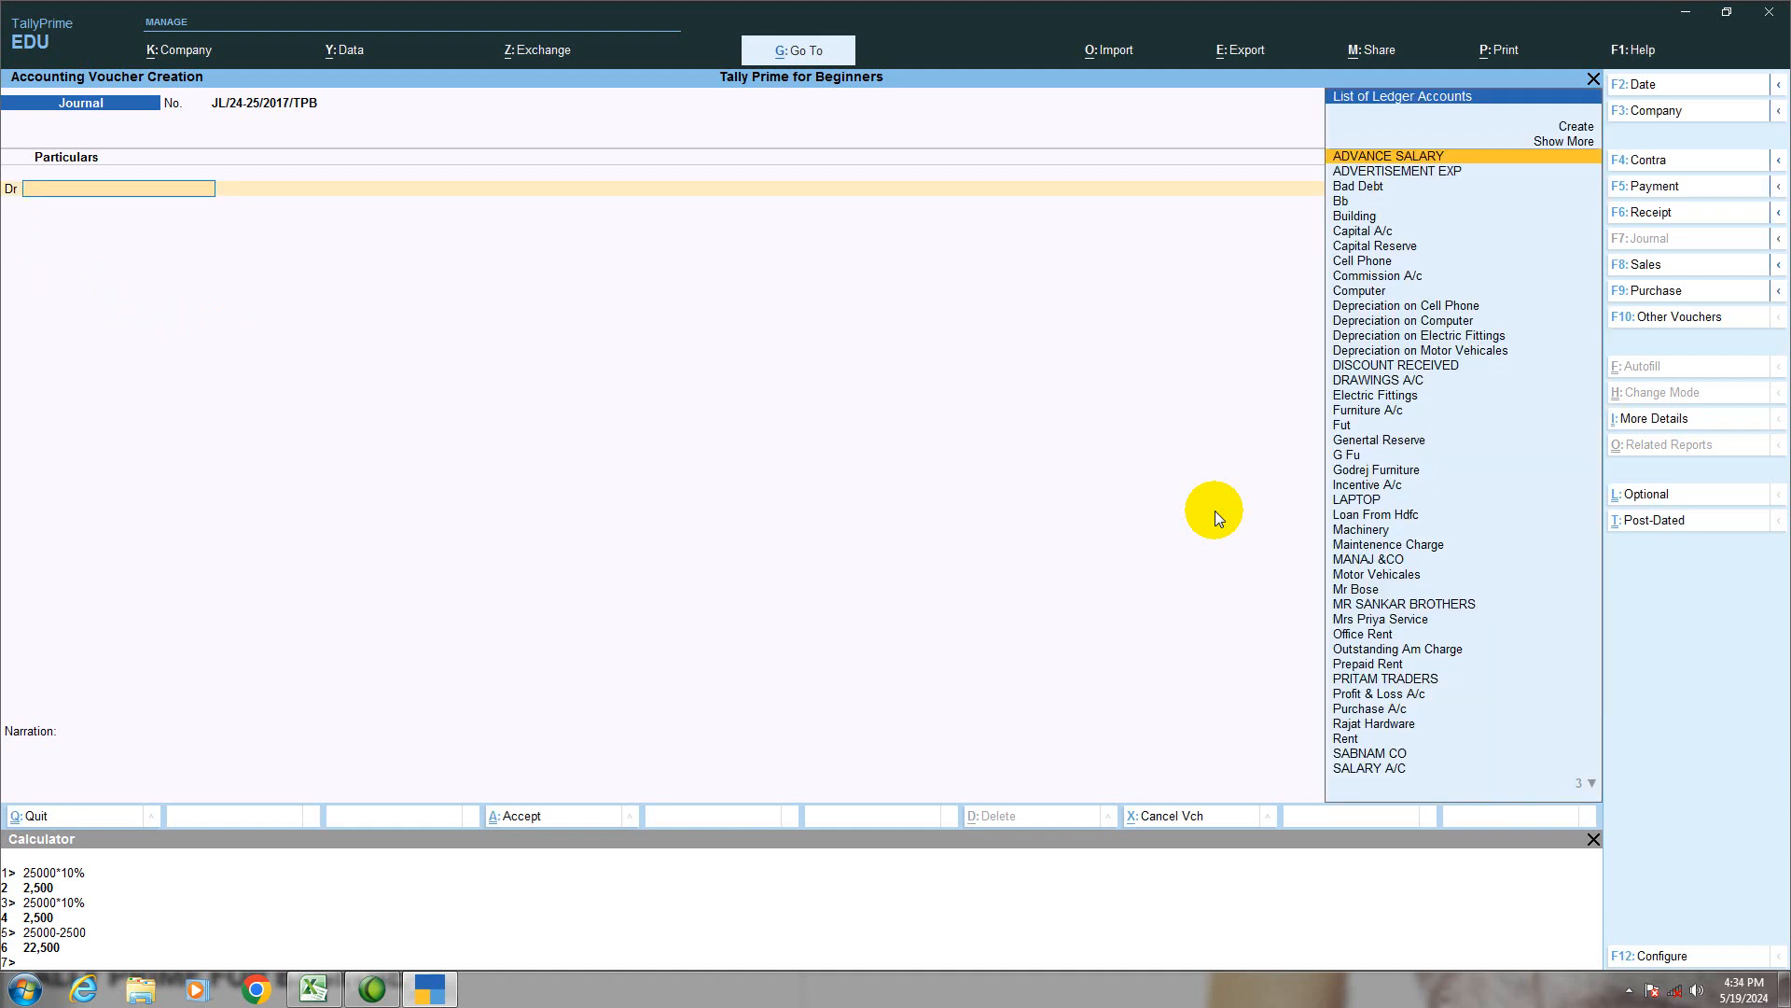
Review the bad debt treatment notes in Excel, and in TallyPrime date the new journal voucher 31/03.
click(313, 988)
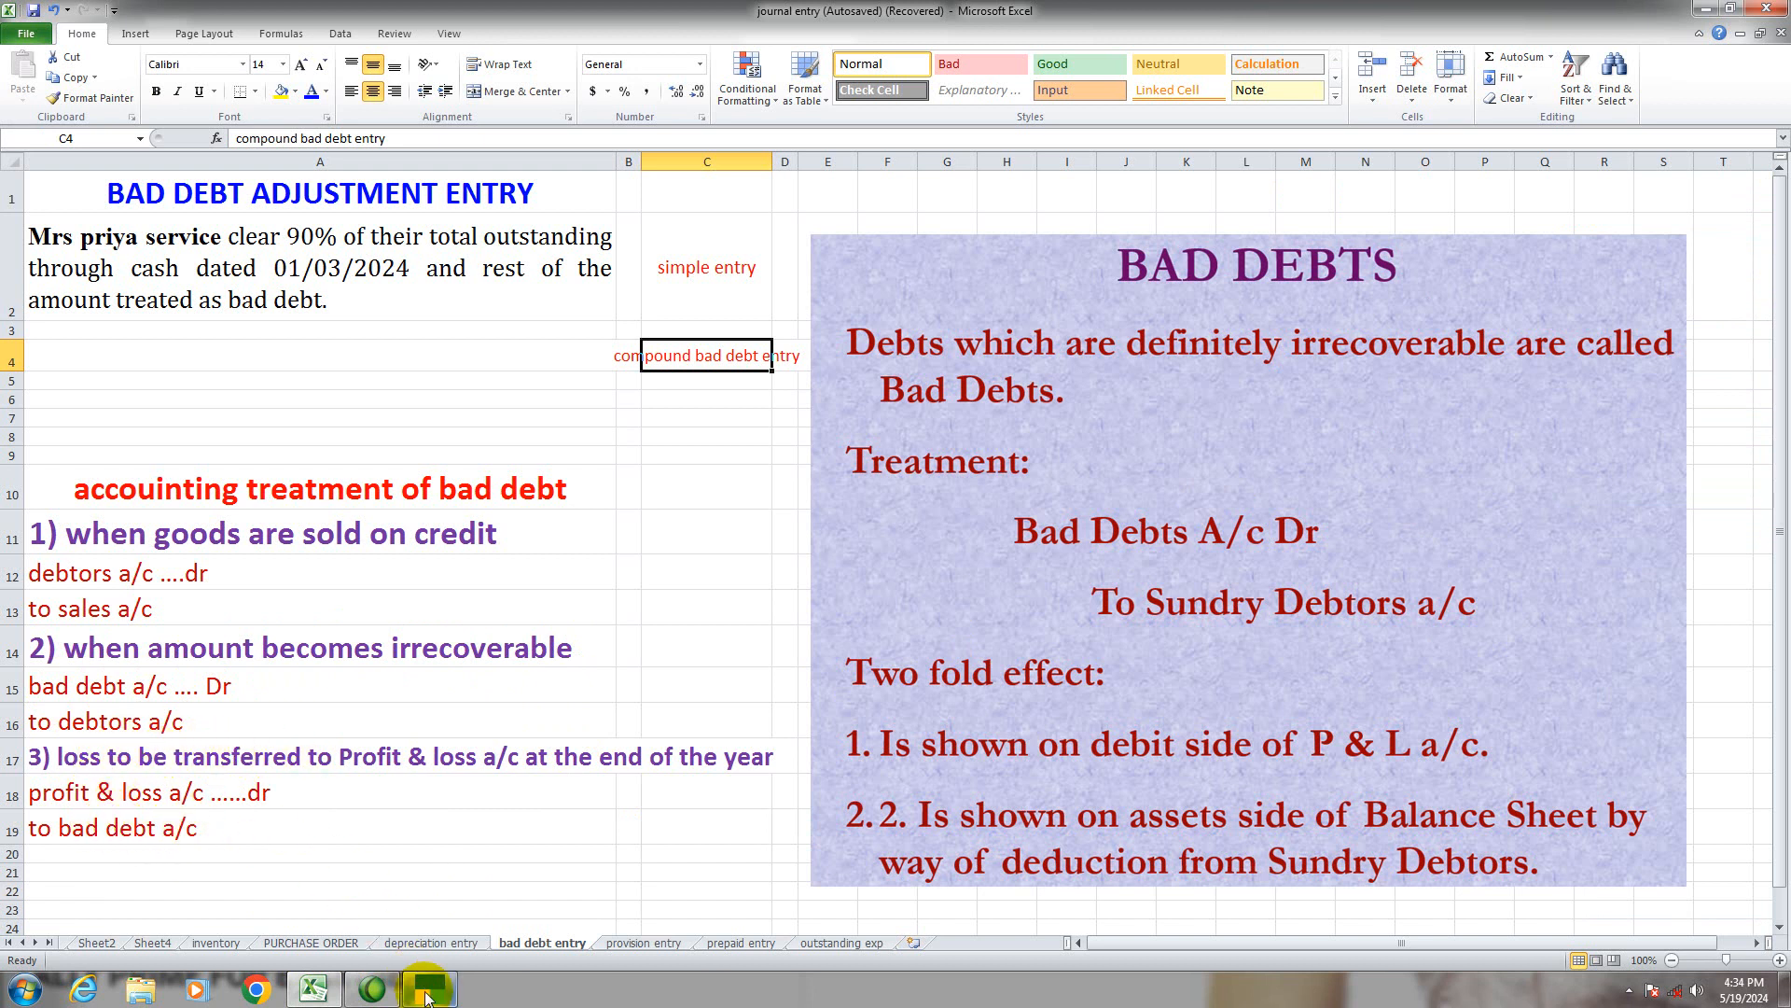
mouse_move(426, 994)
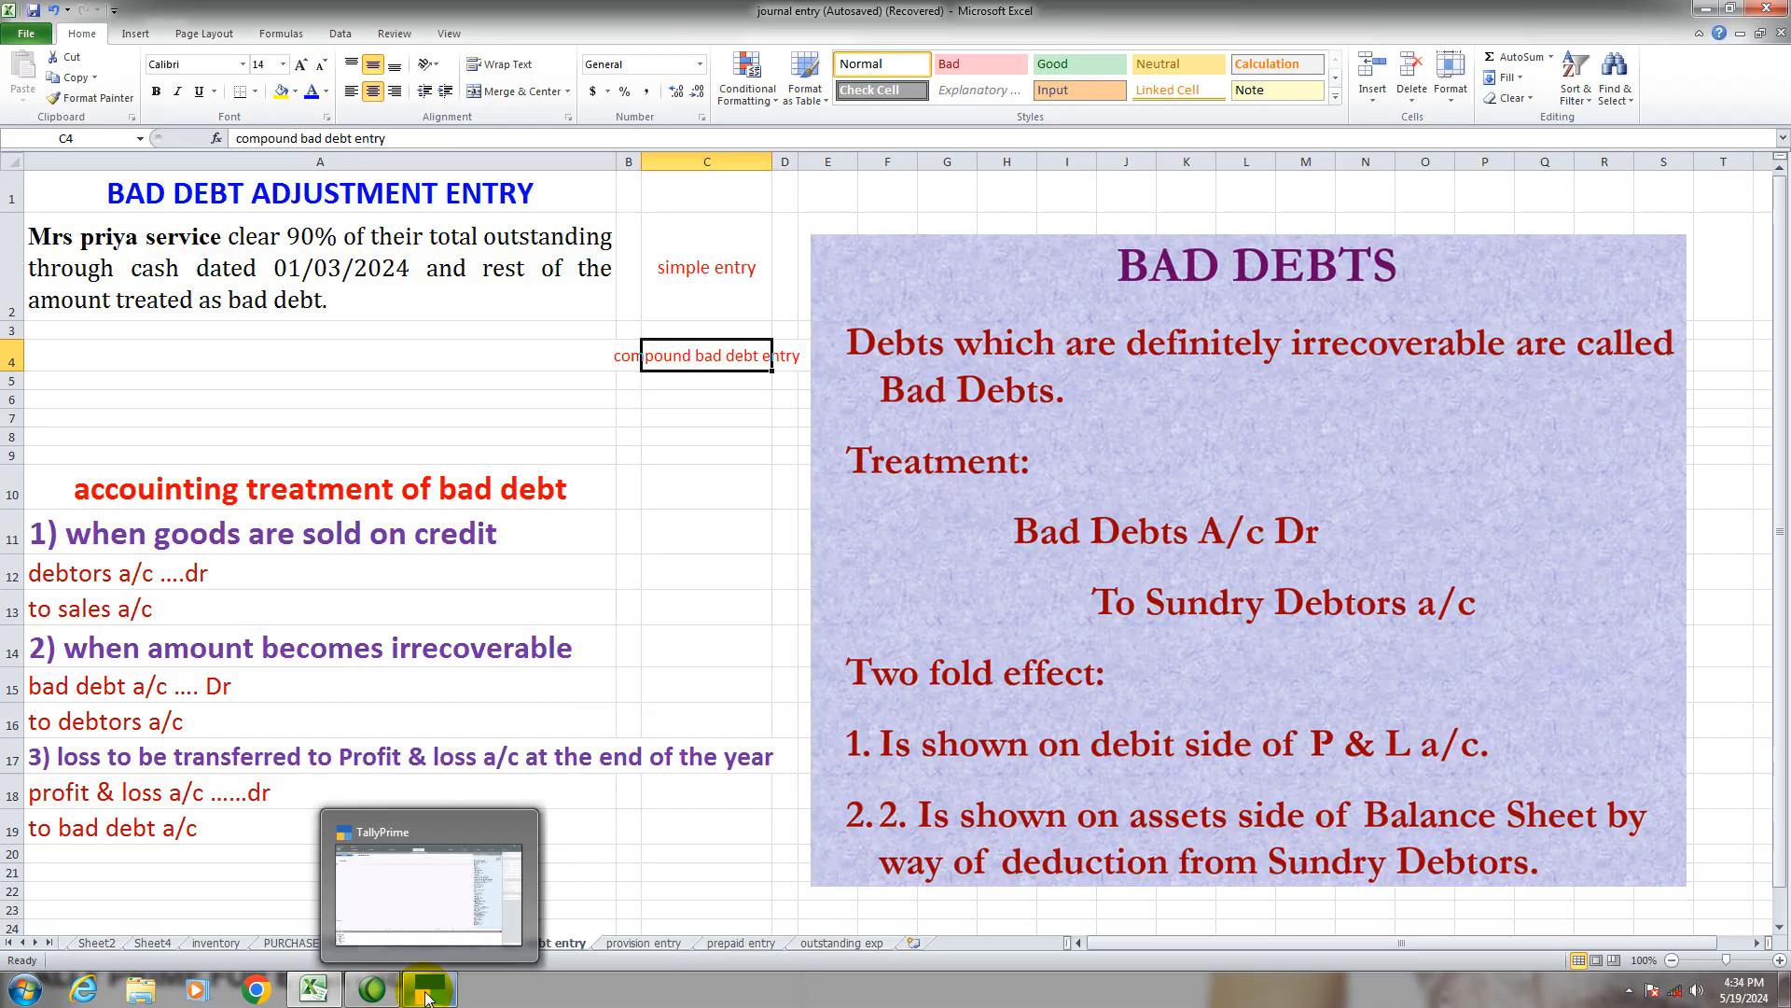
click(426, 995)
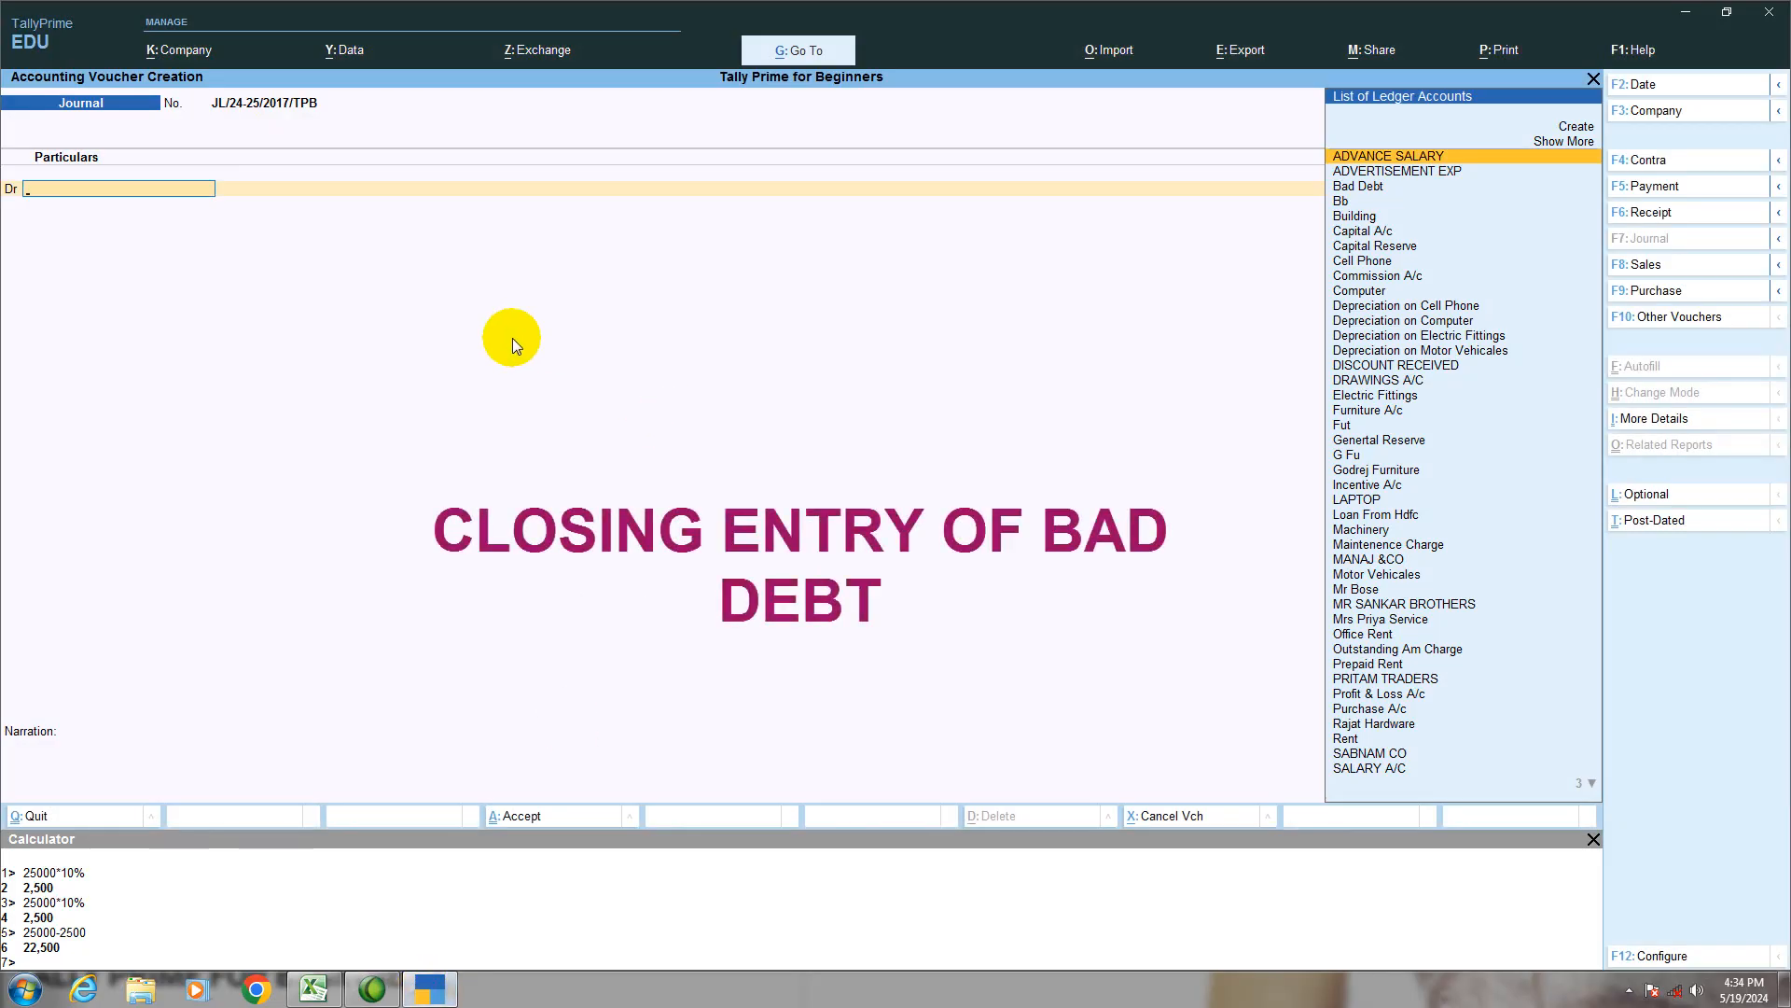
key(F2)
text(31/03)
key(Return)
Debit Profit & Loss A/c with 2,500 in the closing journal voucher.
text(P)
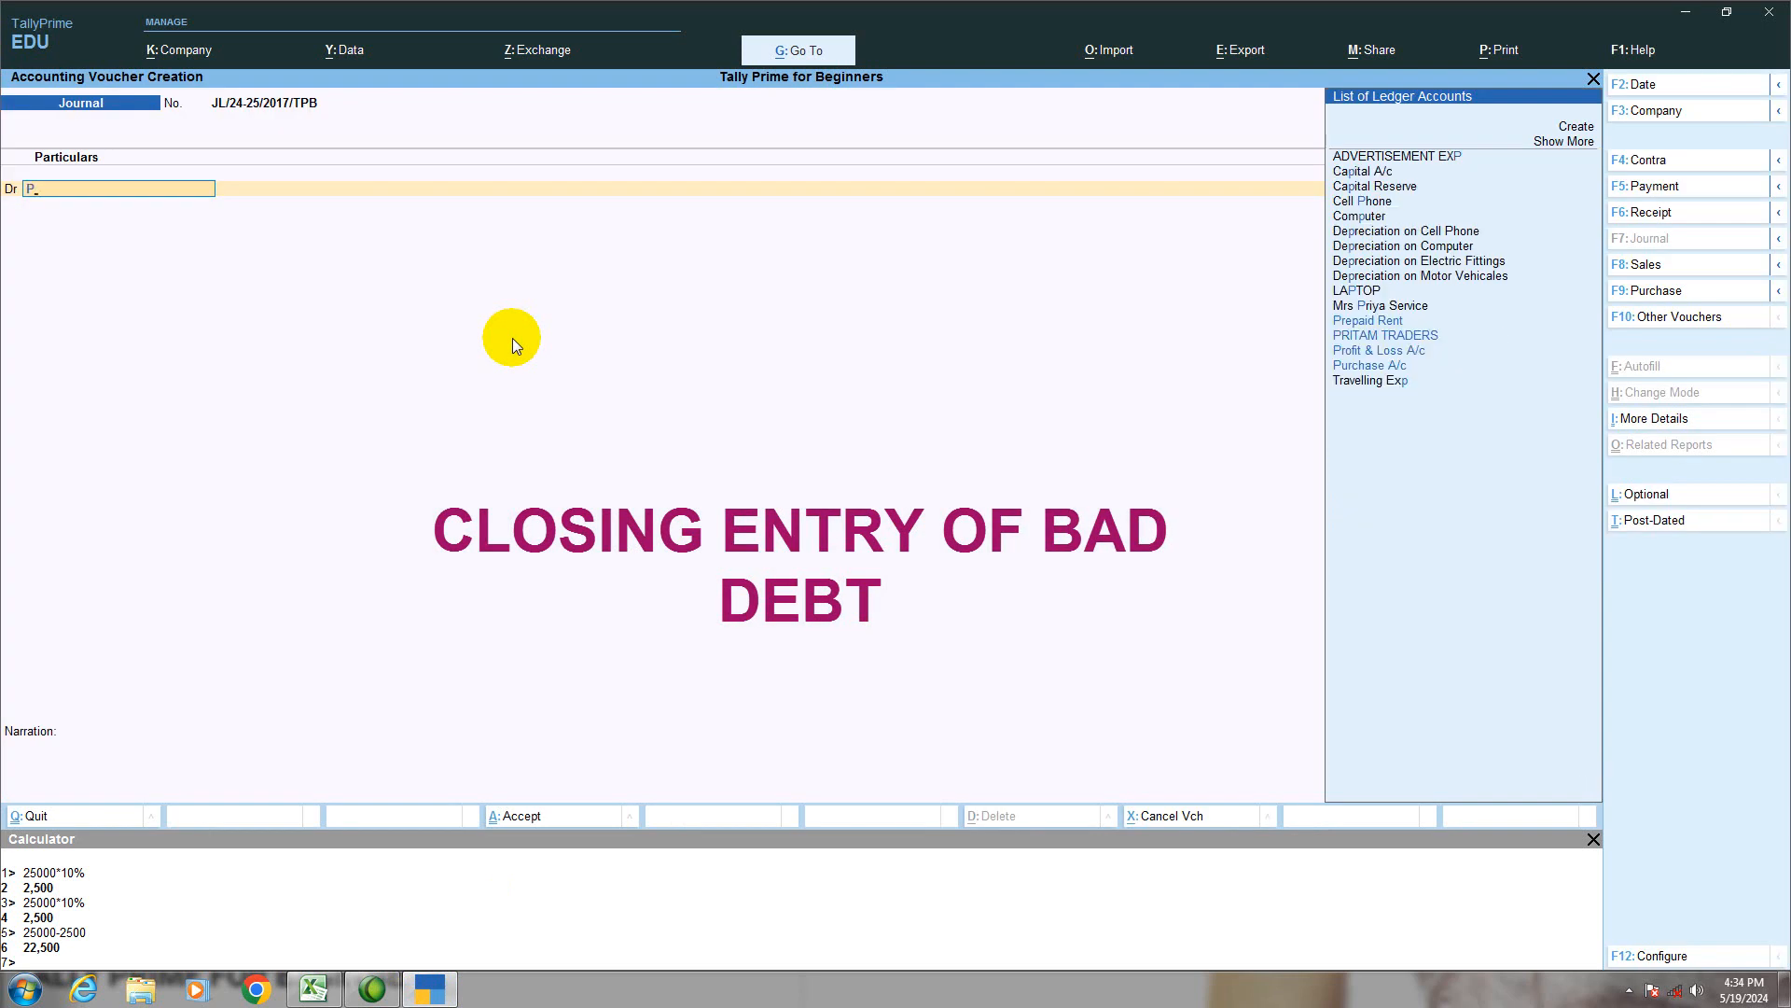
key(Down)
key(Down)
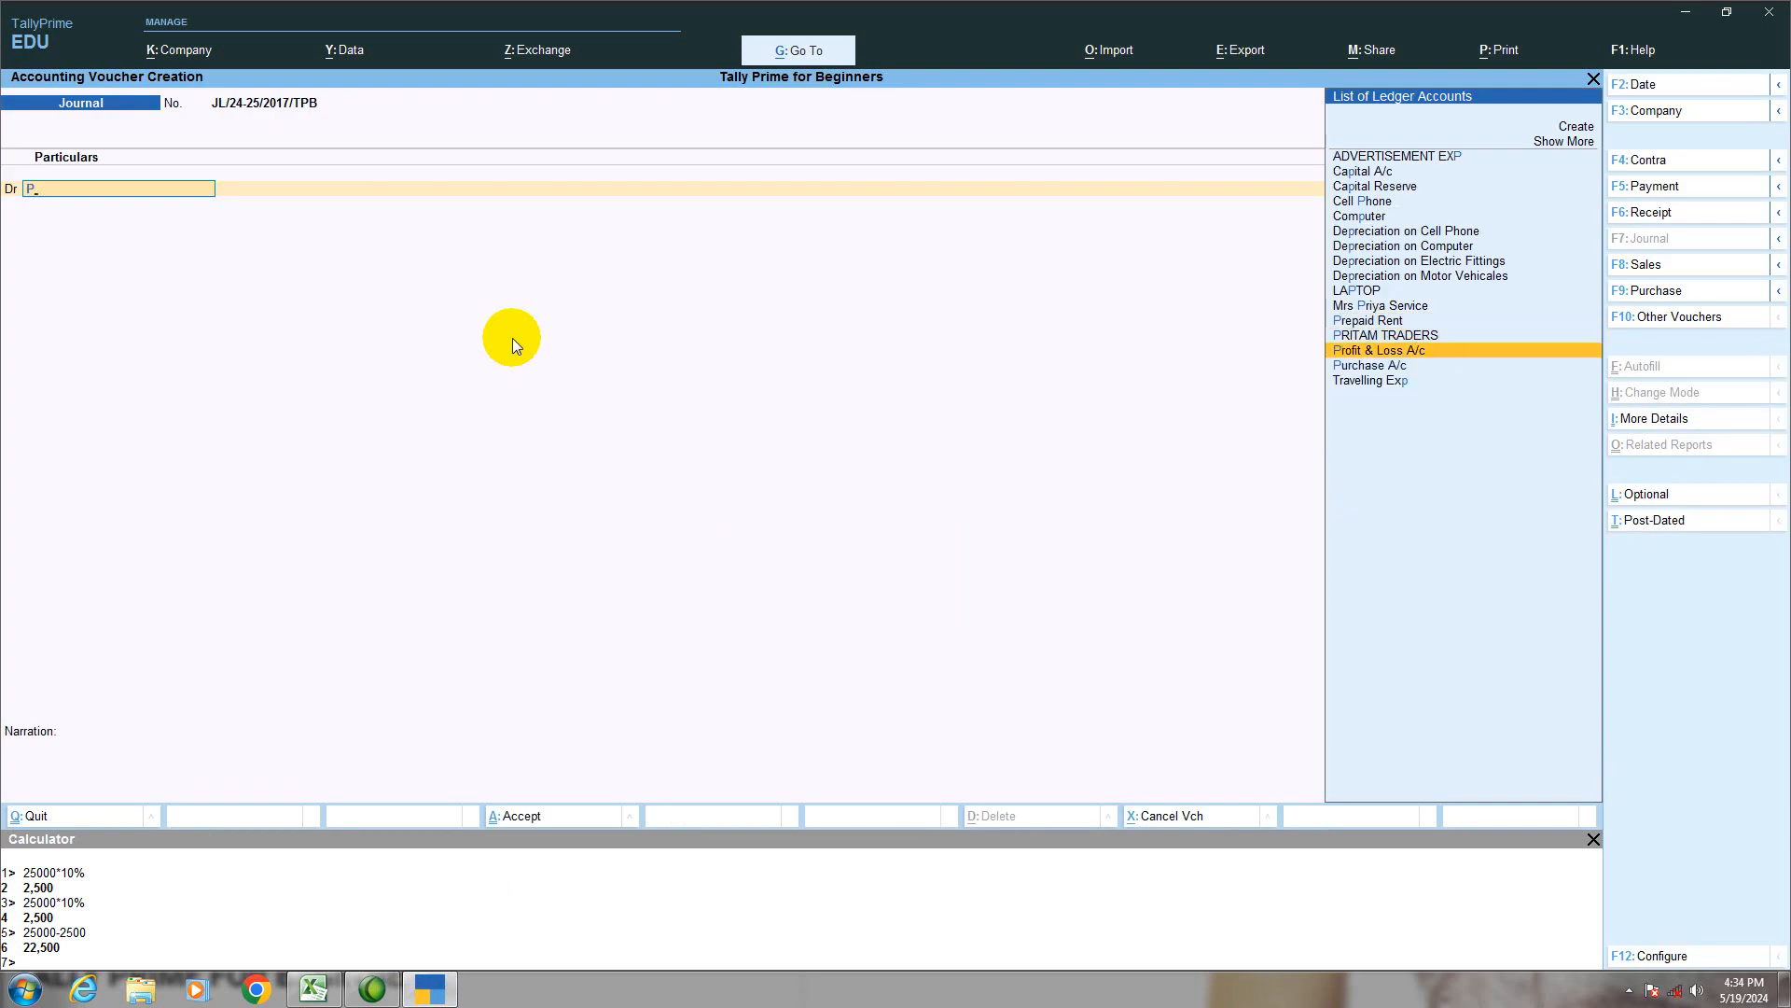
key(Return)
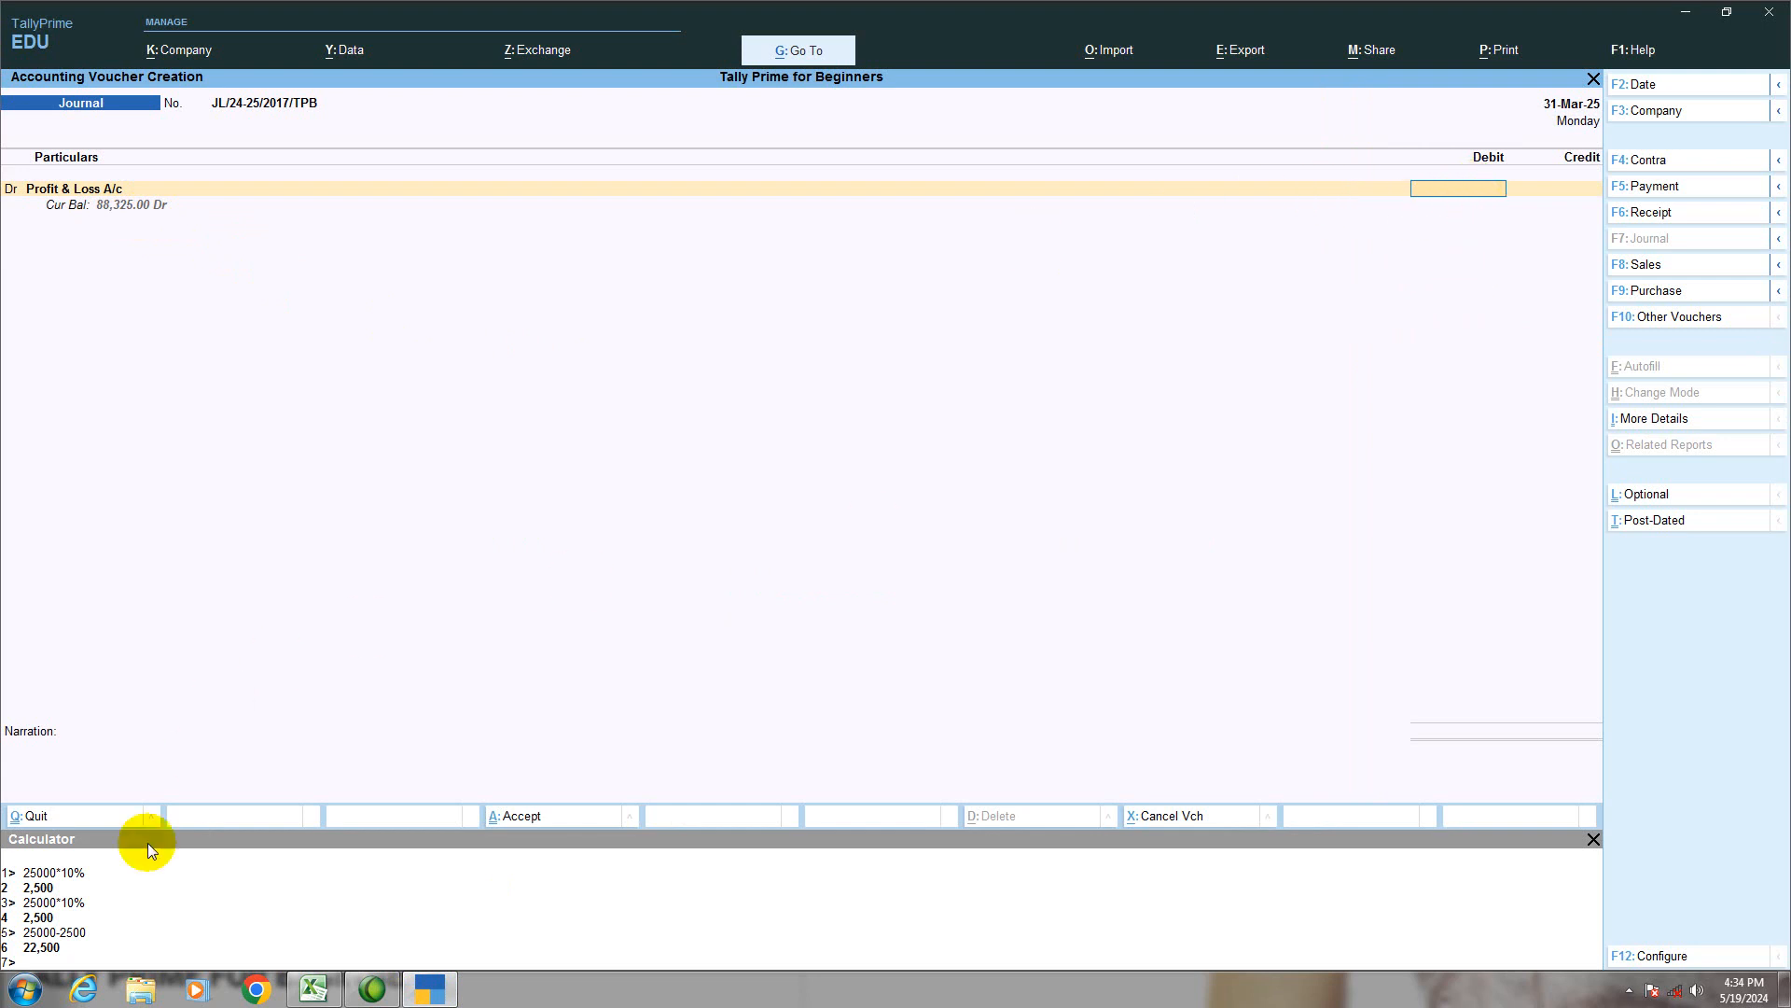
text(2500)
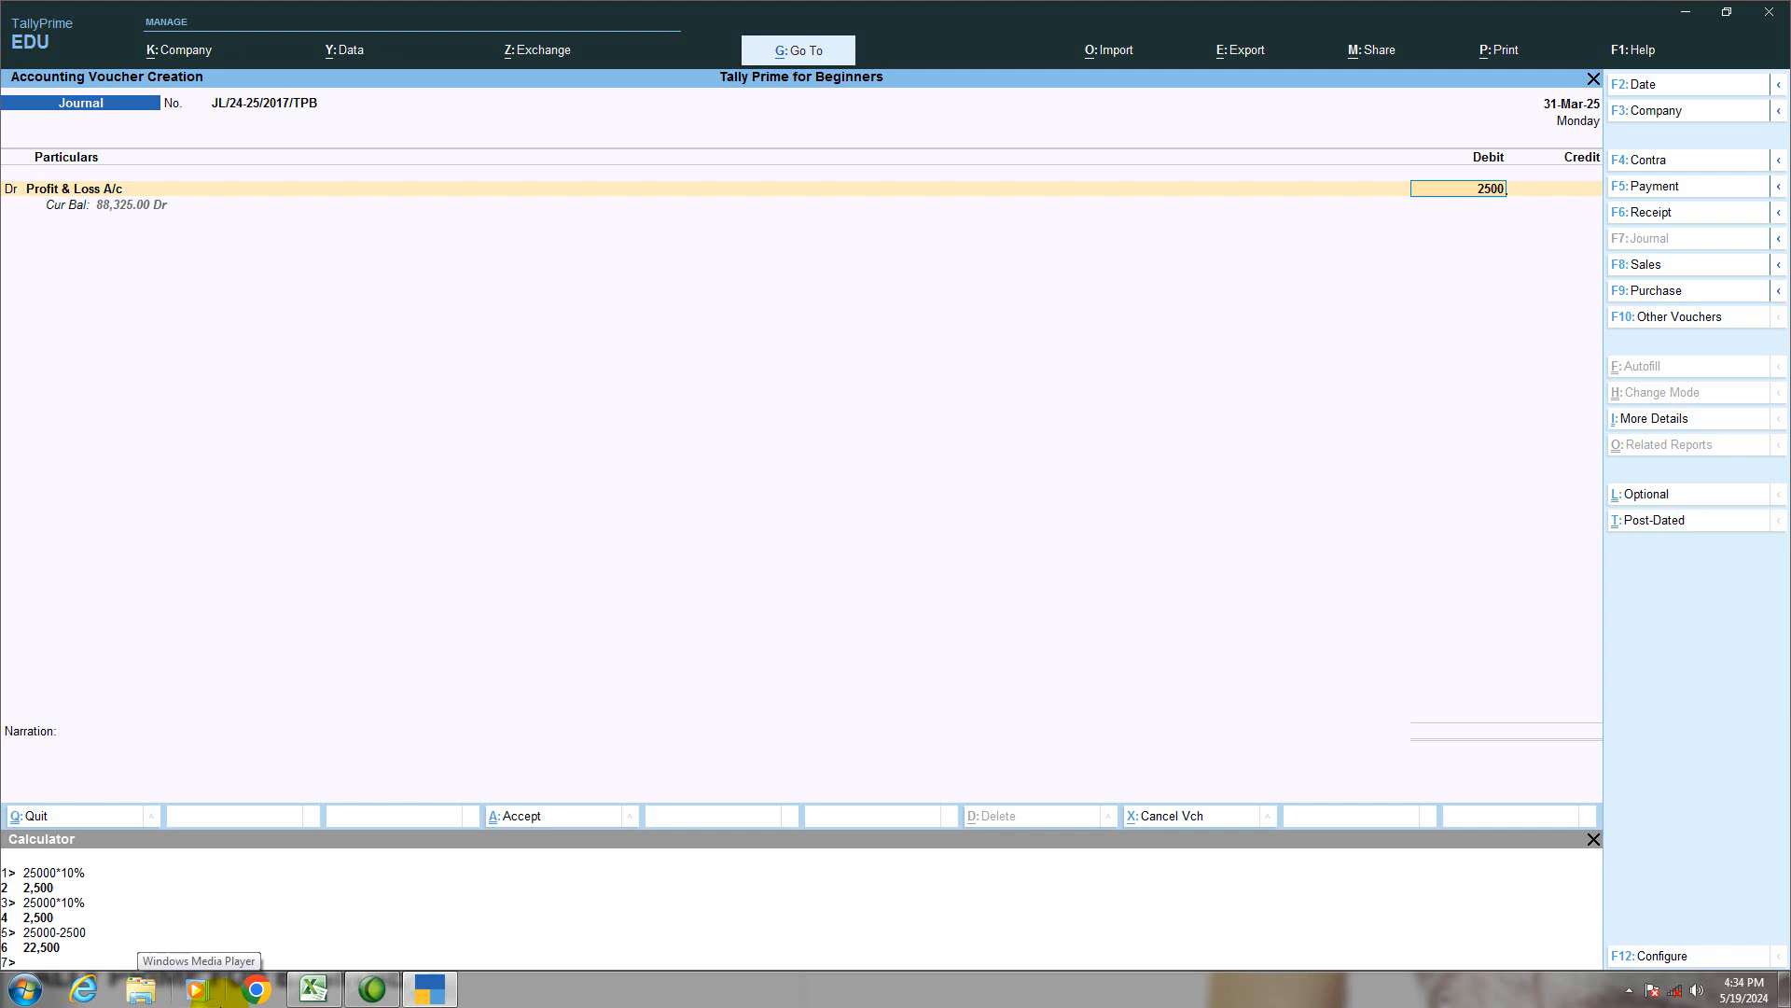
key(Return)
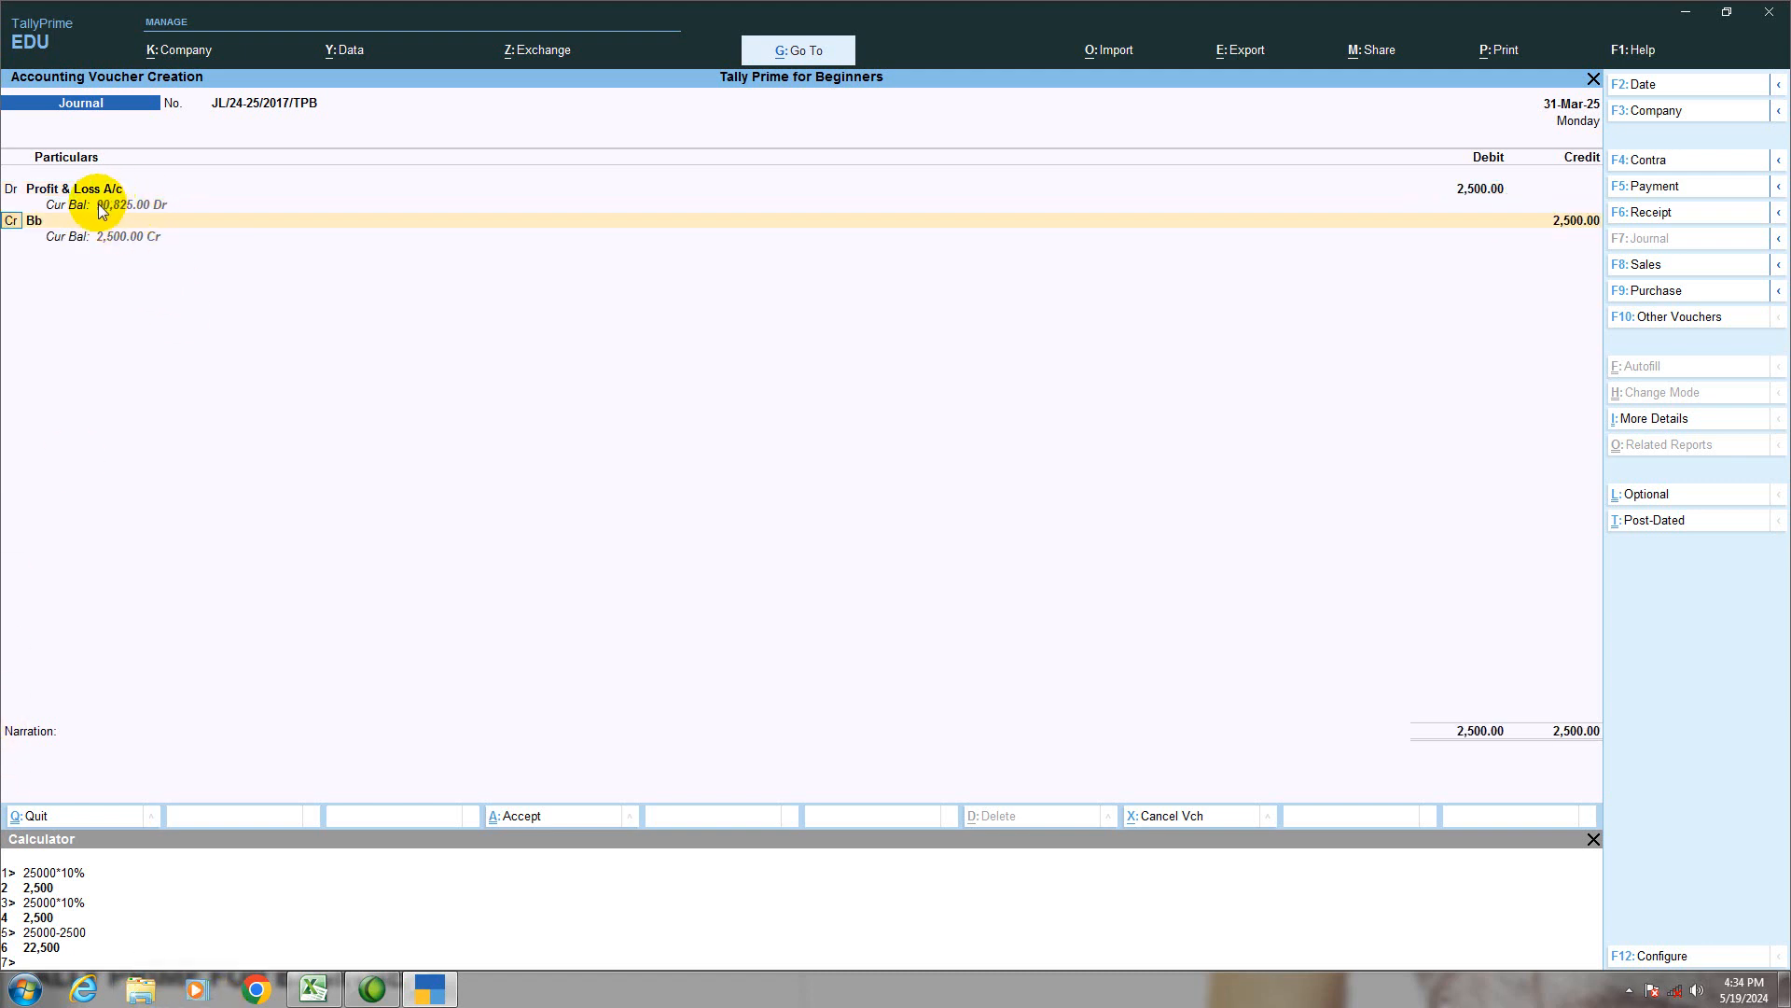
Replace the Bb credit ledger with Bad Debt and keep its credit amount at 2,500.
key(Return)
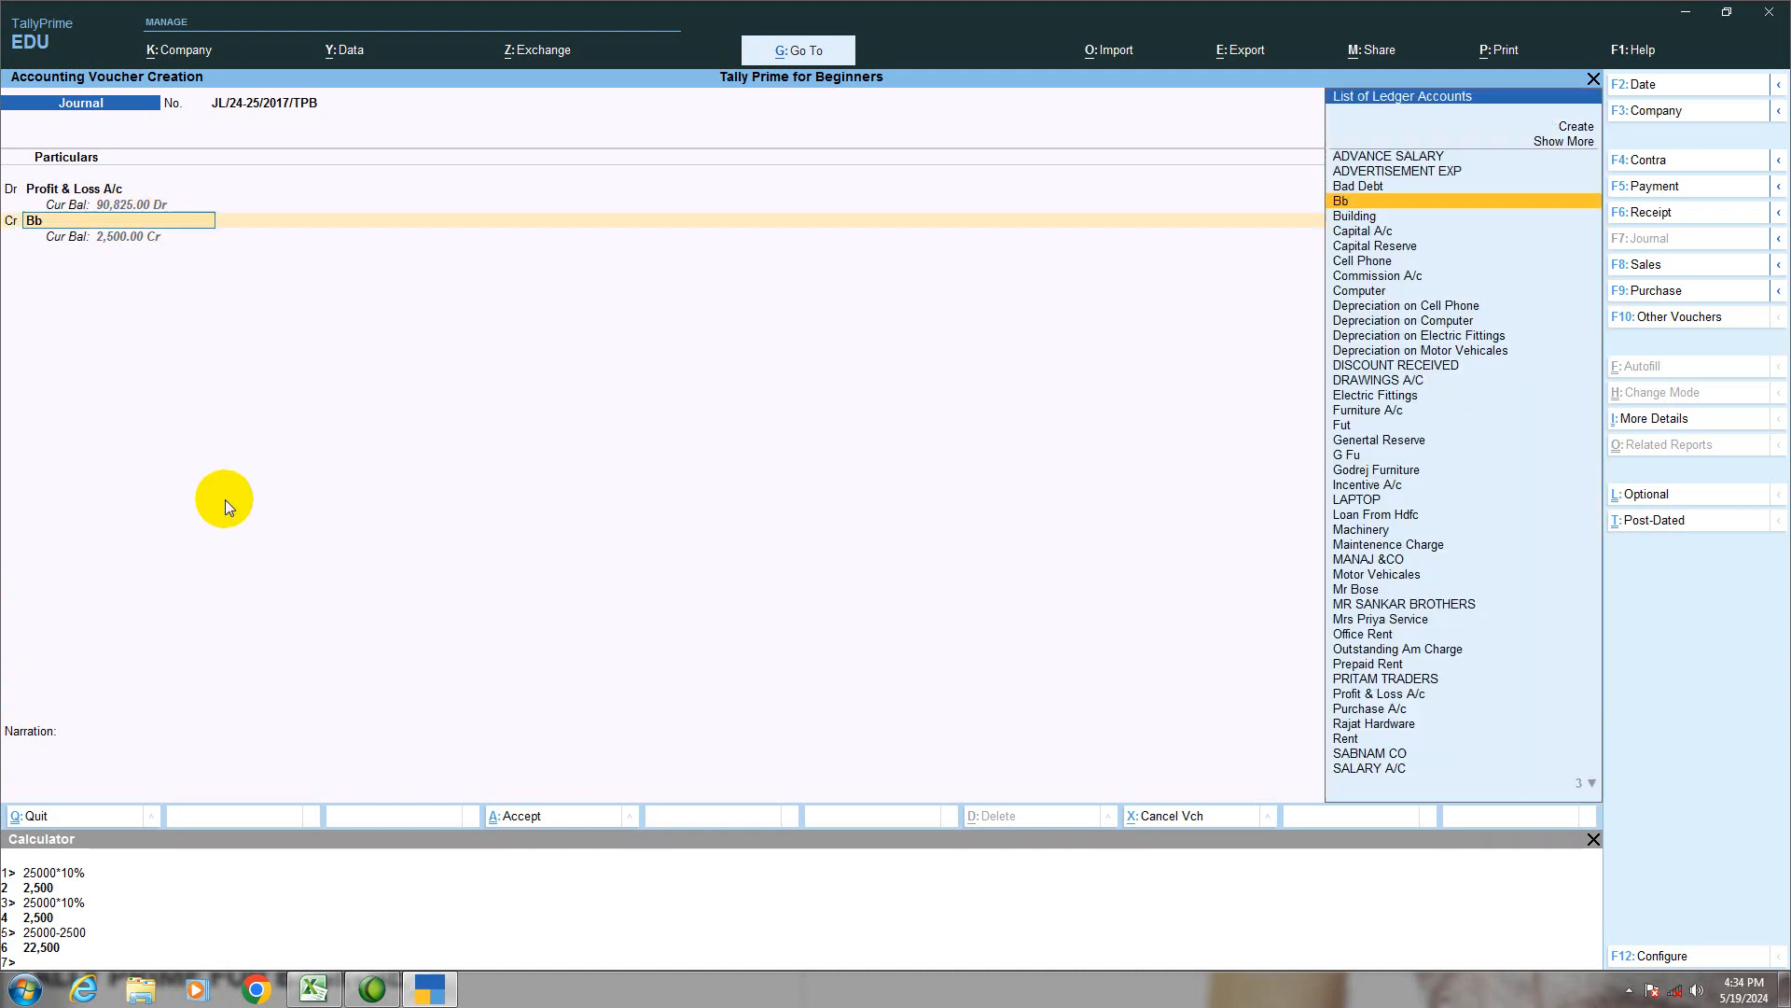
text(B)
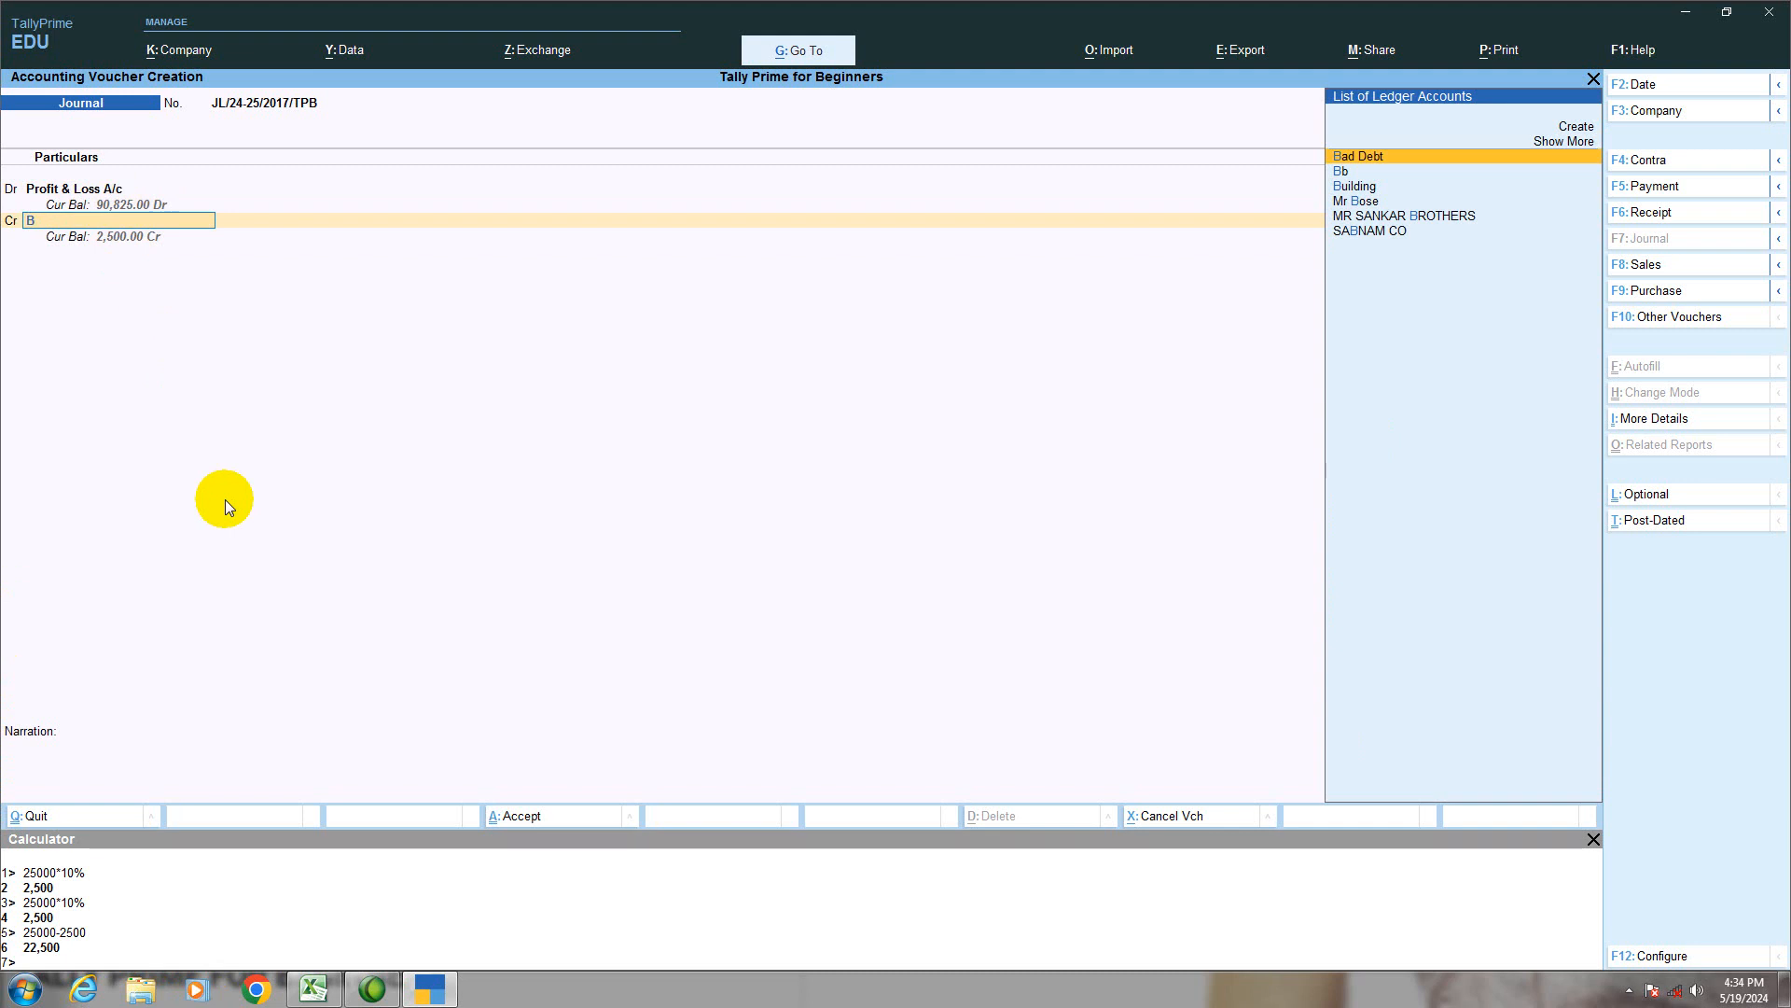
key(Return)
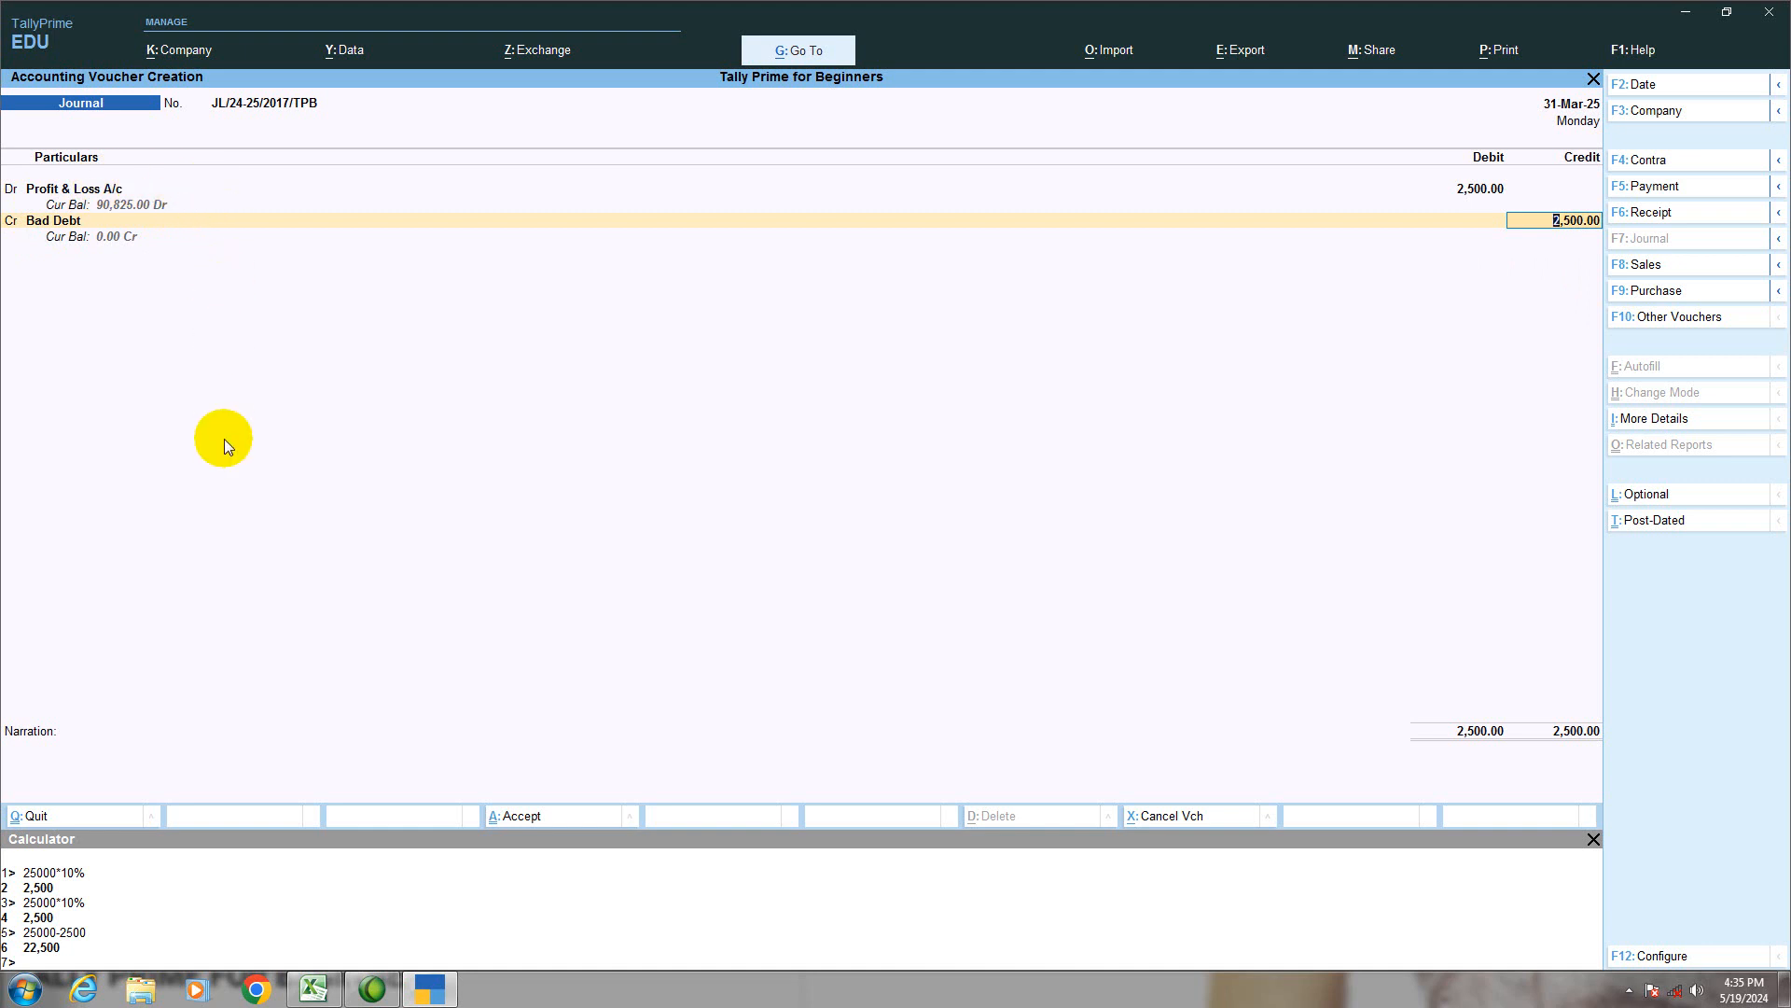
key(Return)
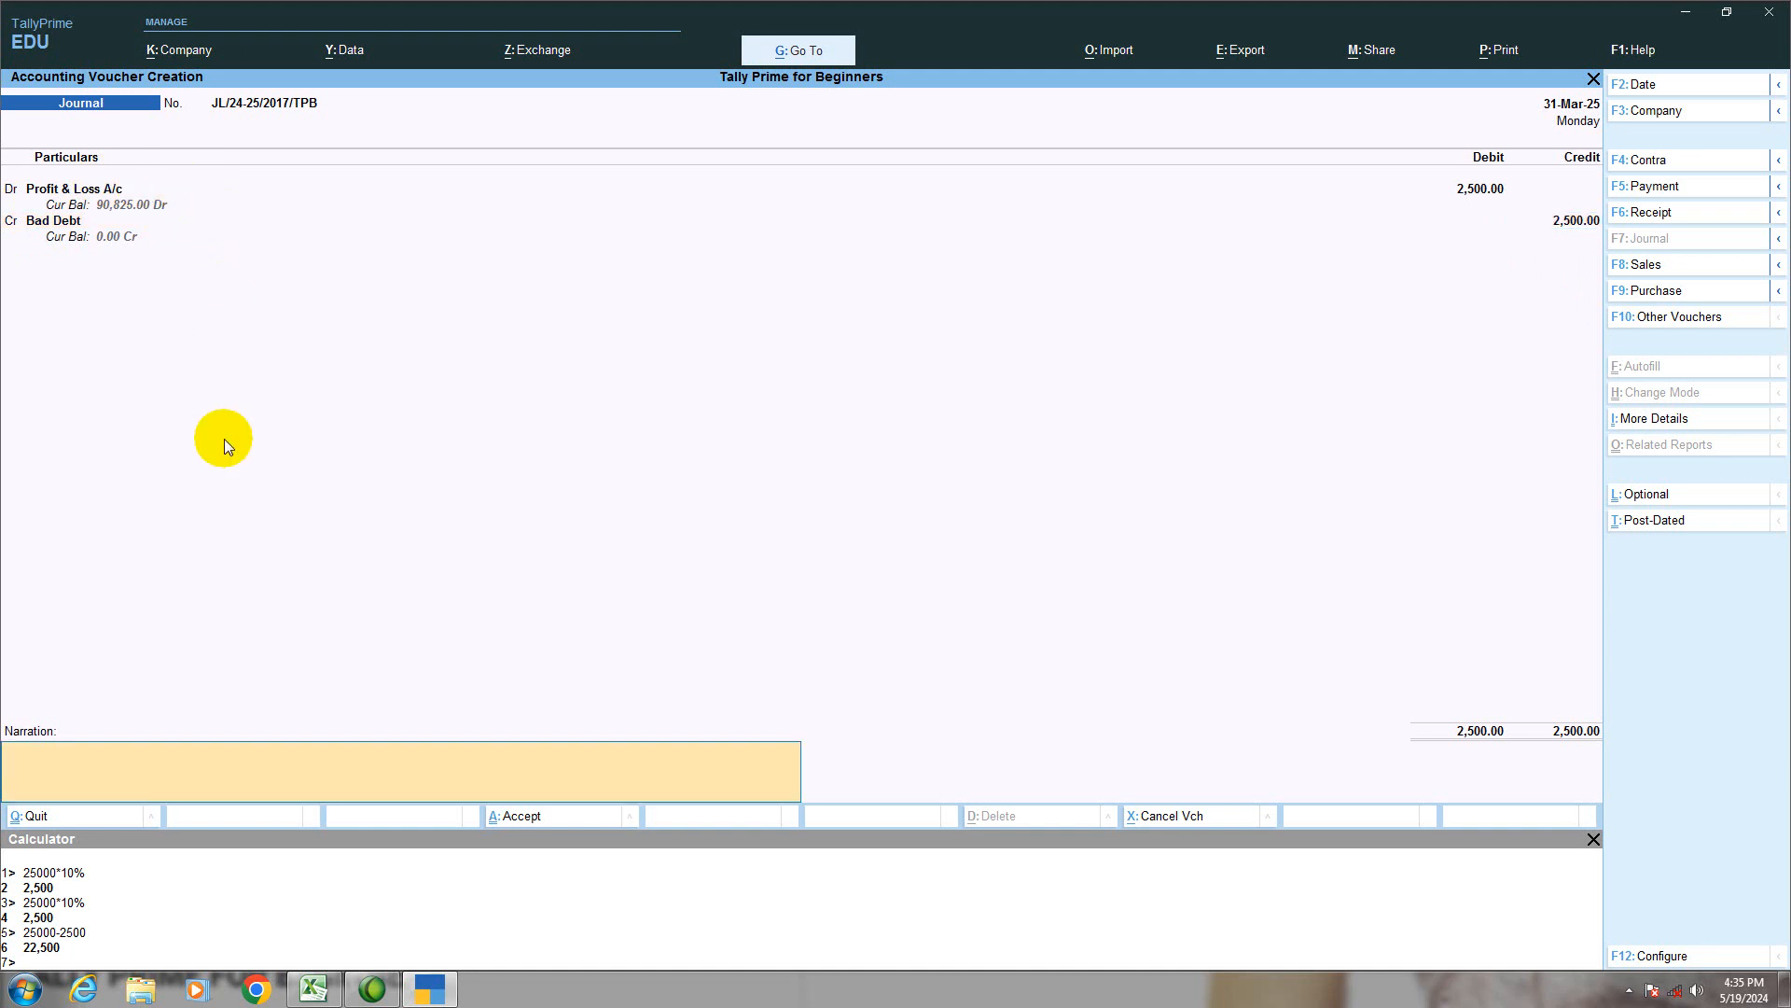
Enter the narration "being bad debt adjustment effect on p/l account." and save the closing journal voucher.
text(being bad debt adjustment effect on p/l account.)
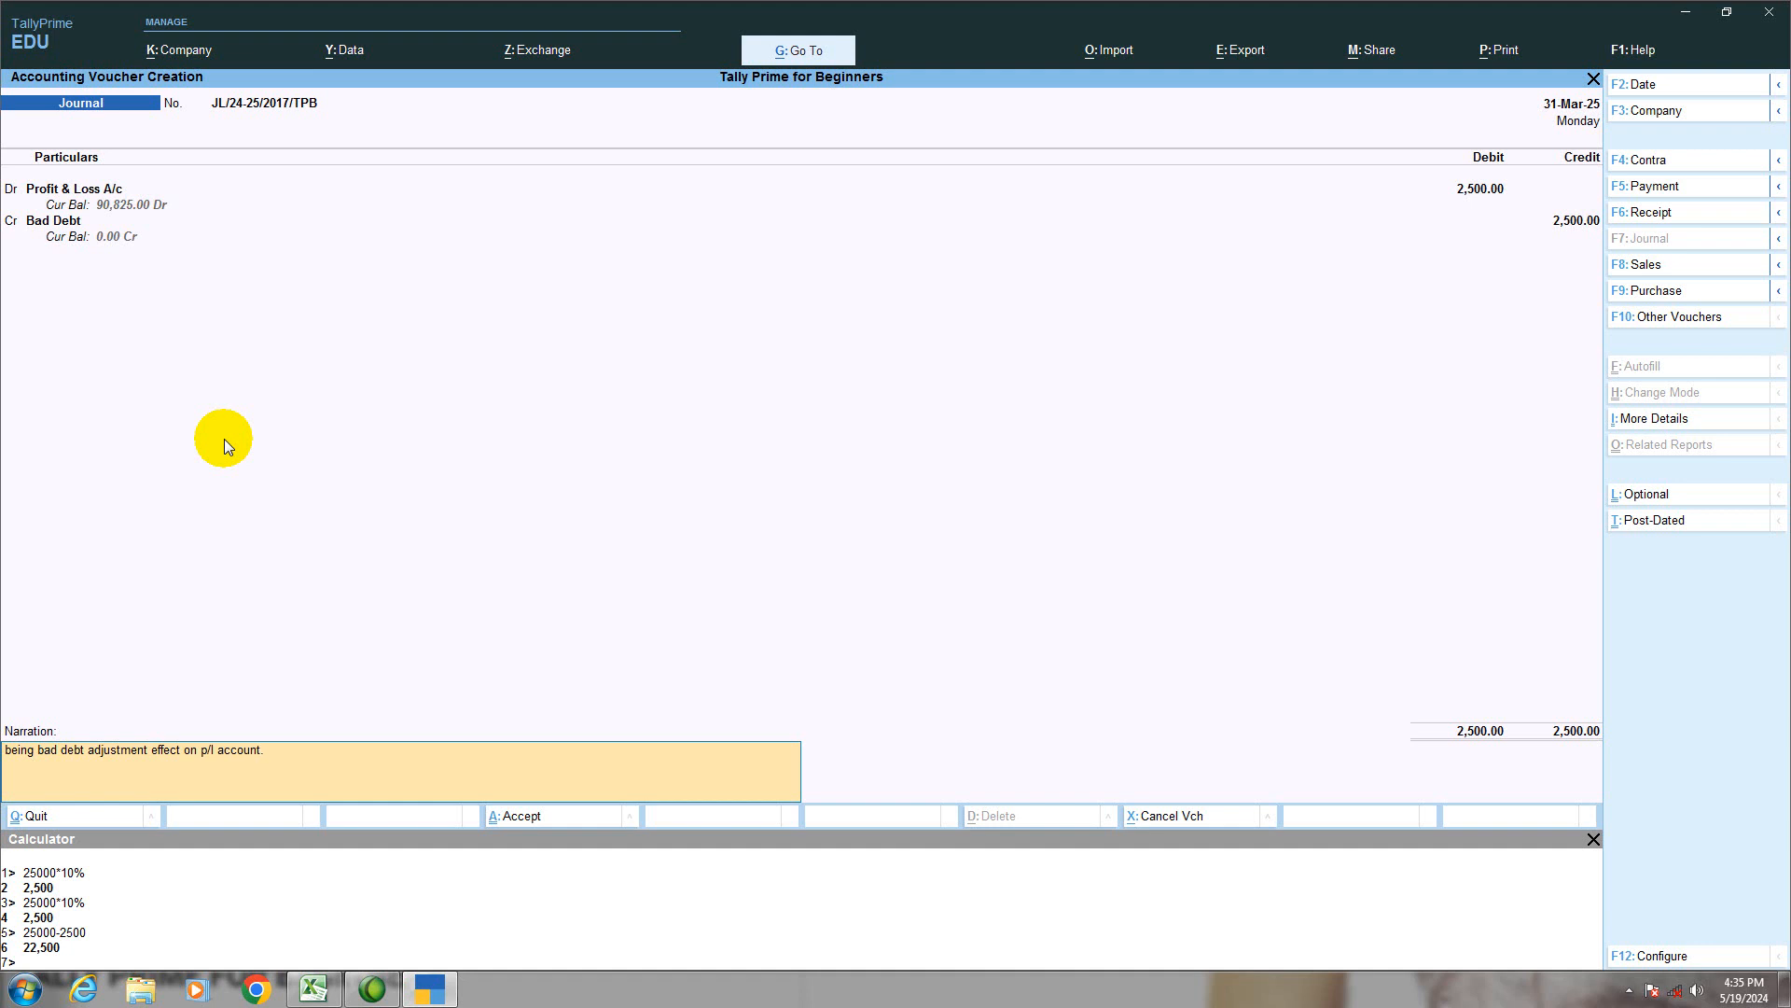
key(Return)
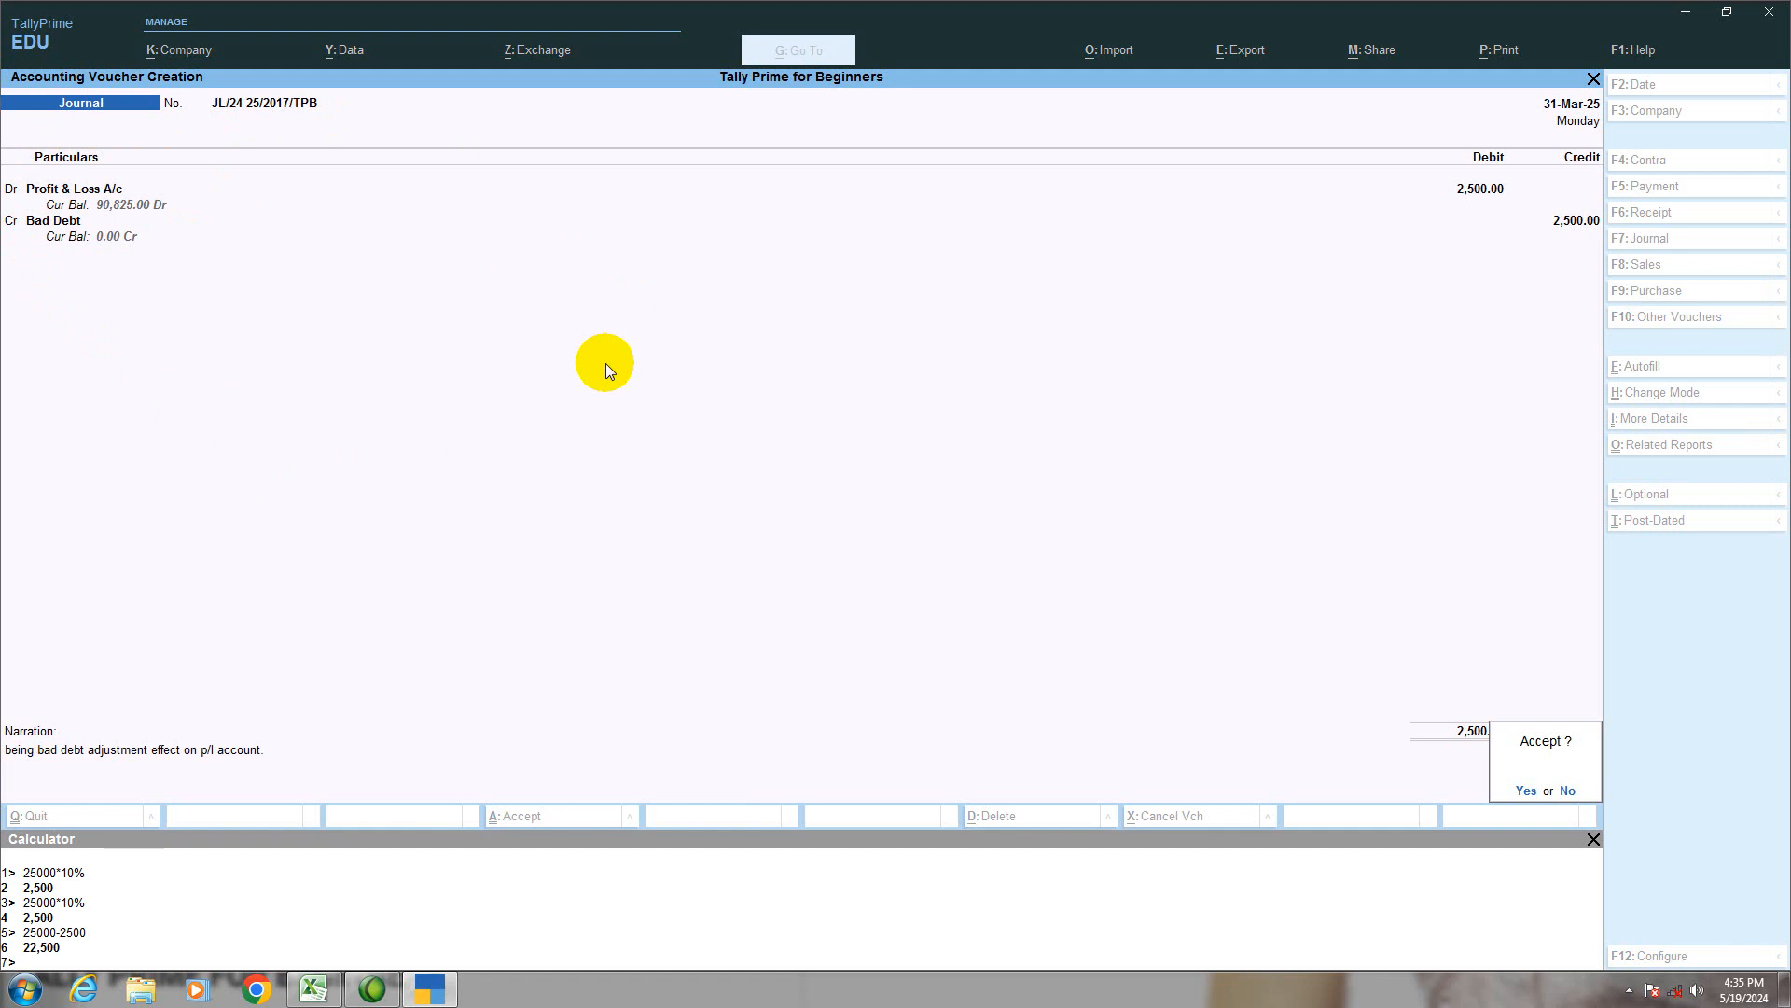
key(Return)
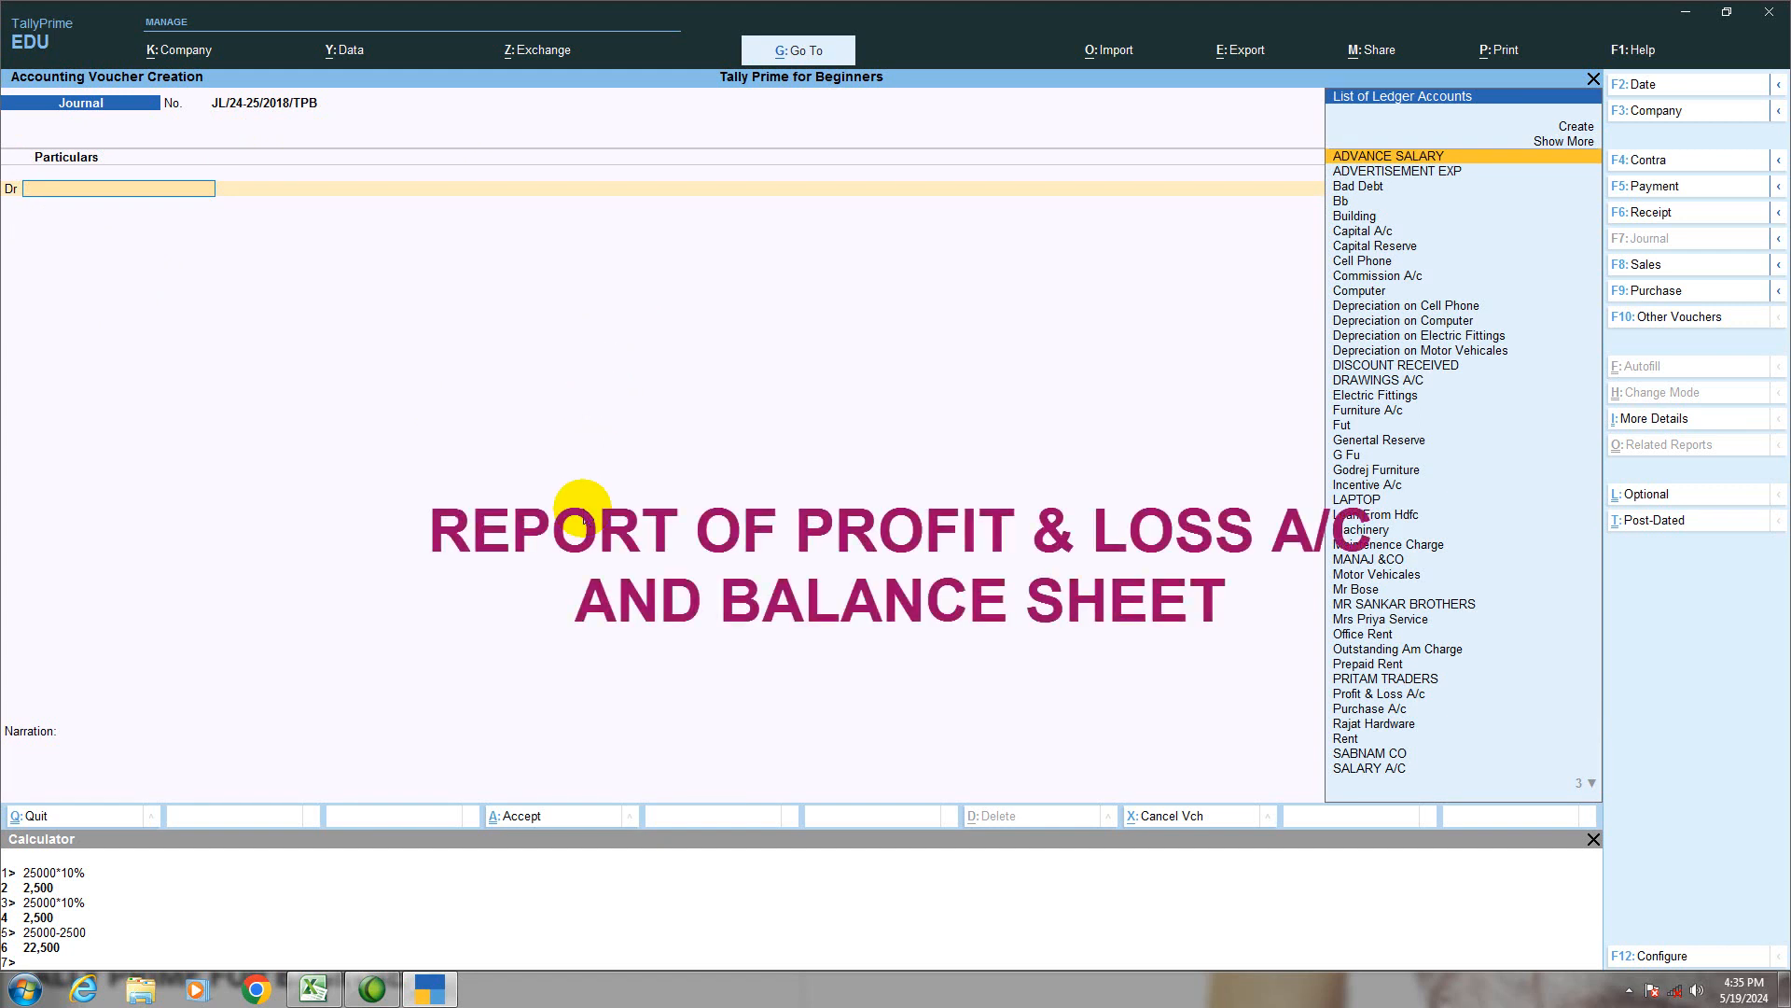
Leave voucher entry and open the Profit & Loss A/c report in detailed view.
key(Escape)
key(y)
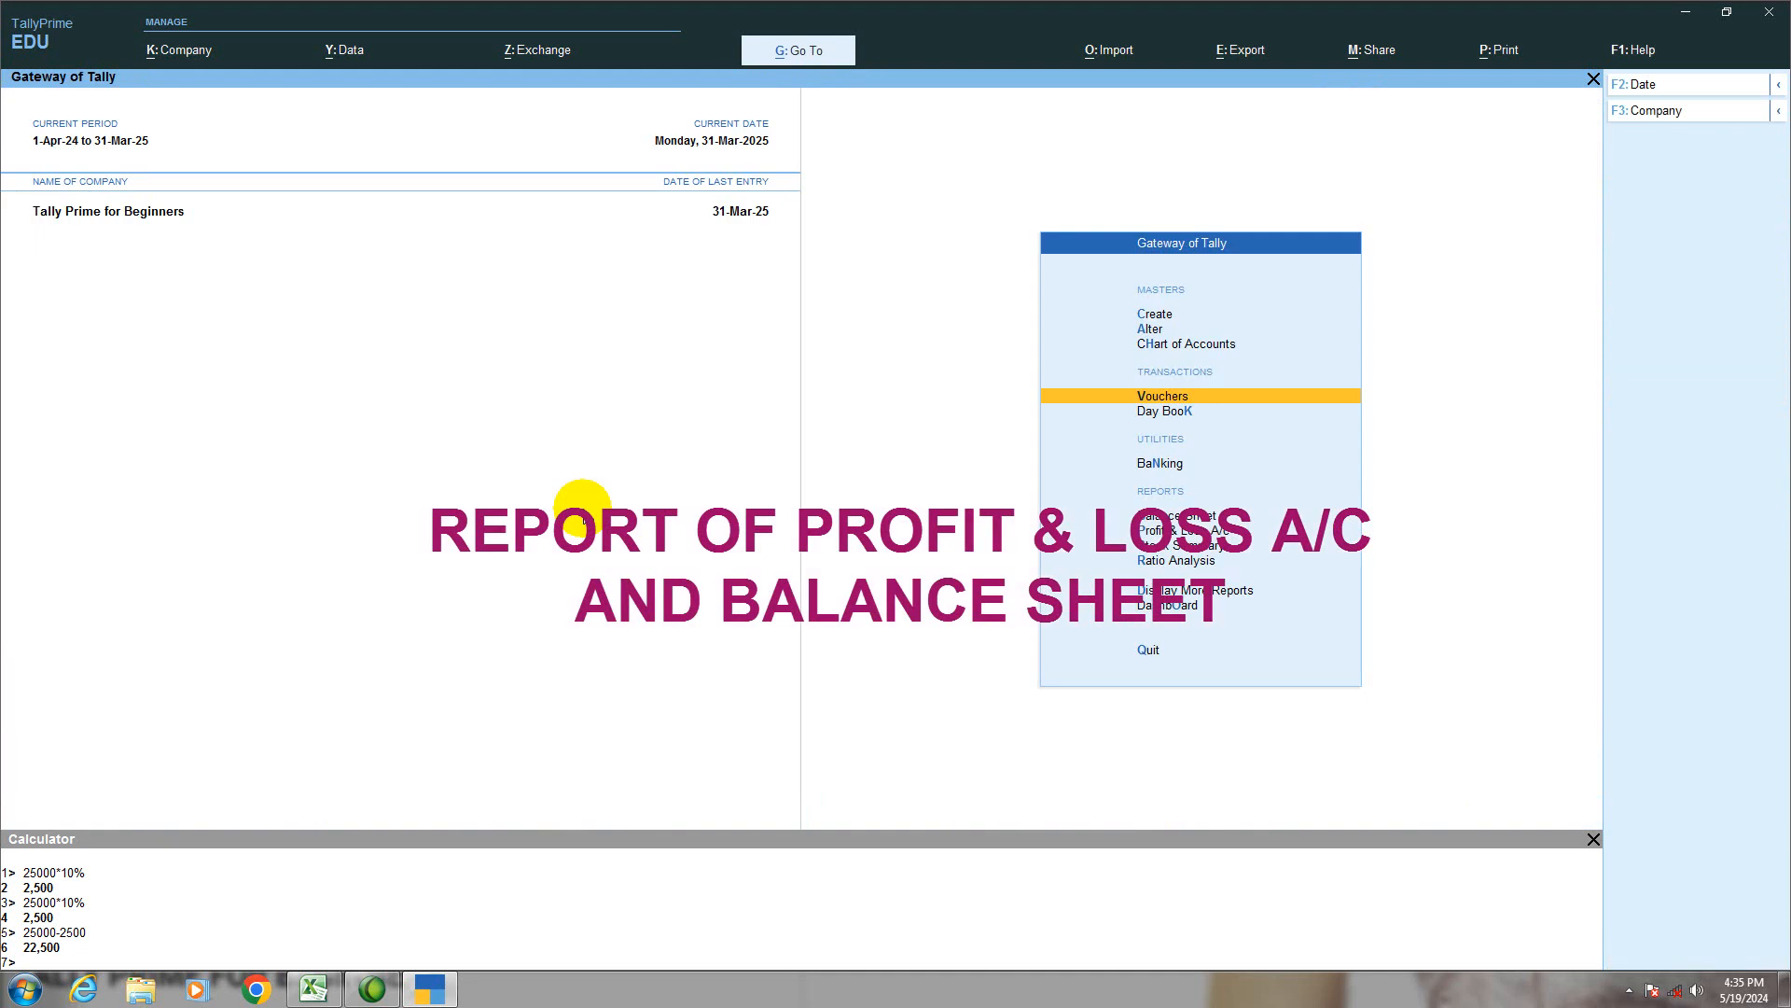
key(Down)
key(Down)
key(Down)
key(Down)
key(Down)
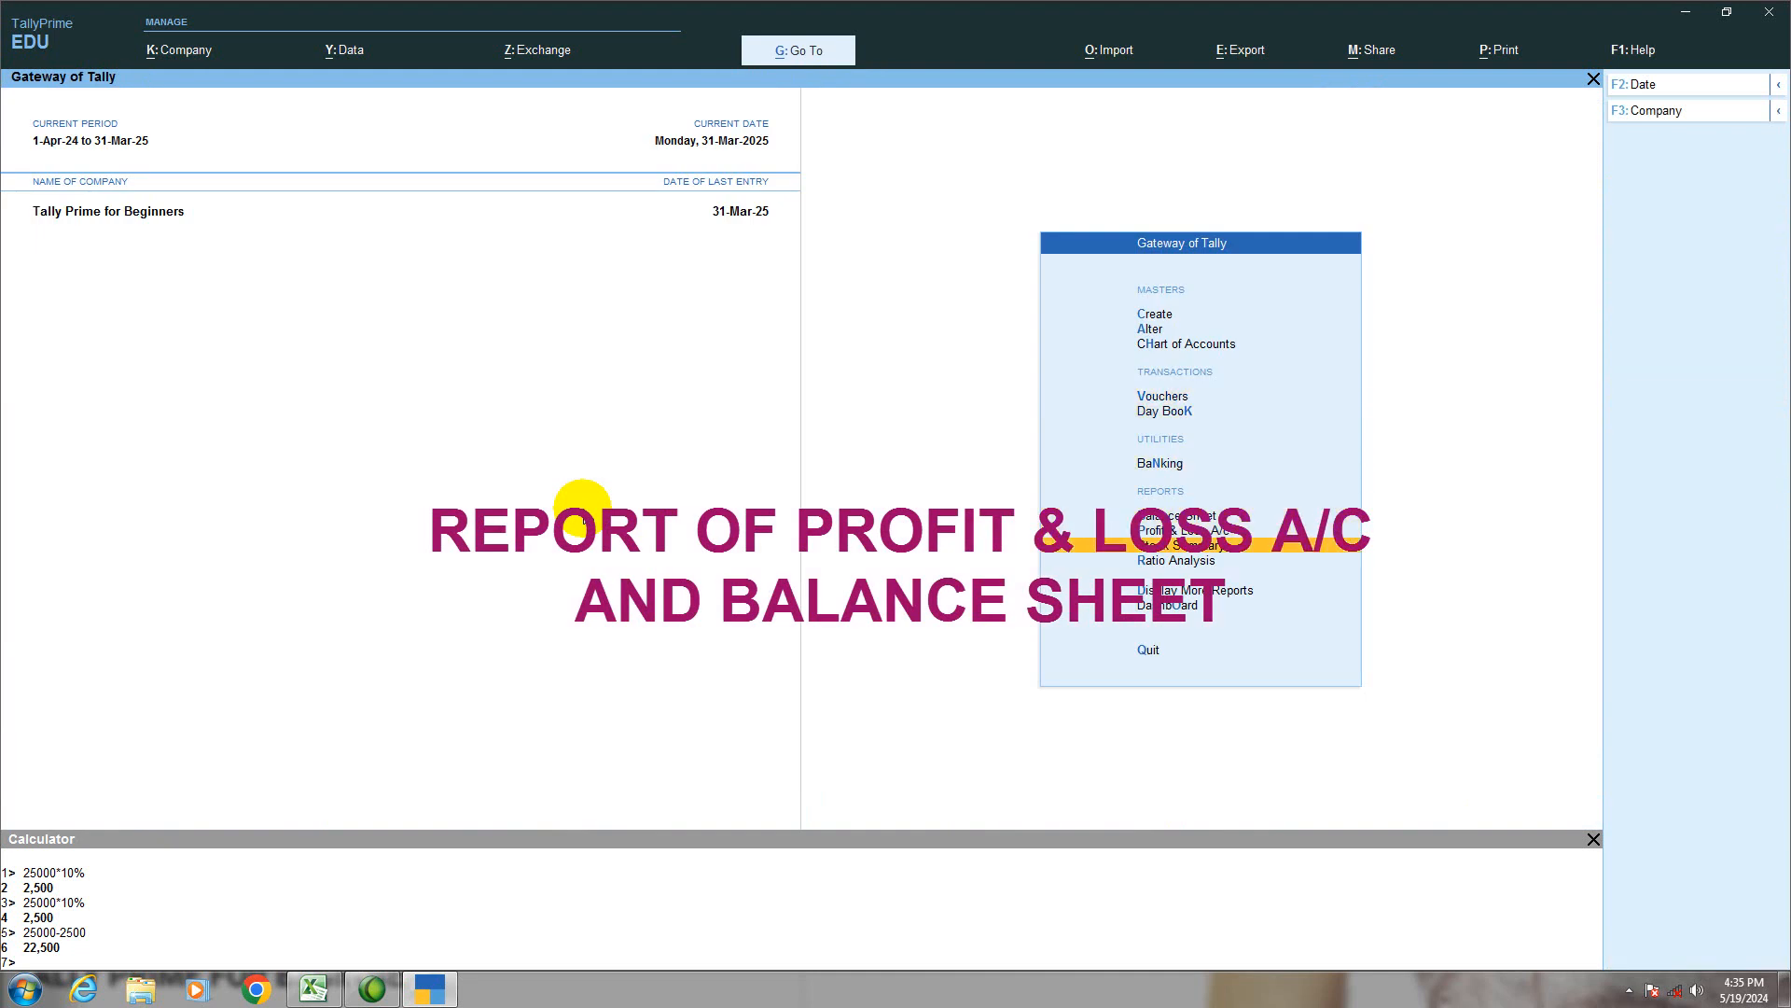
key(Up)
key(Return)
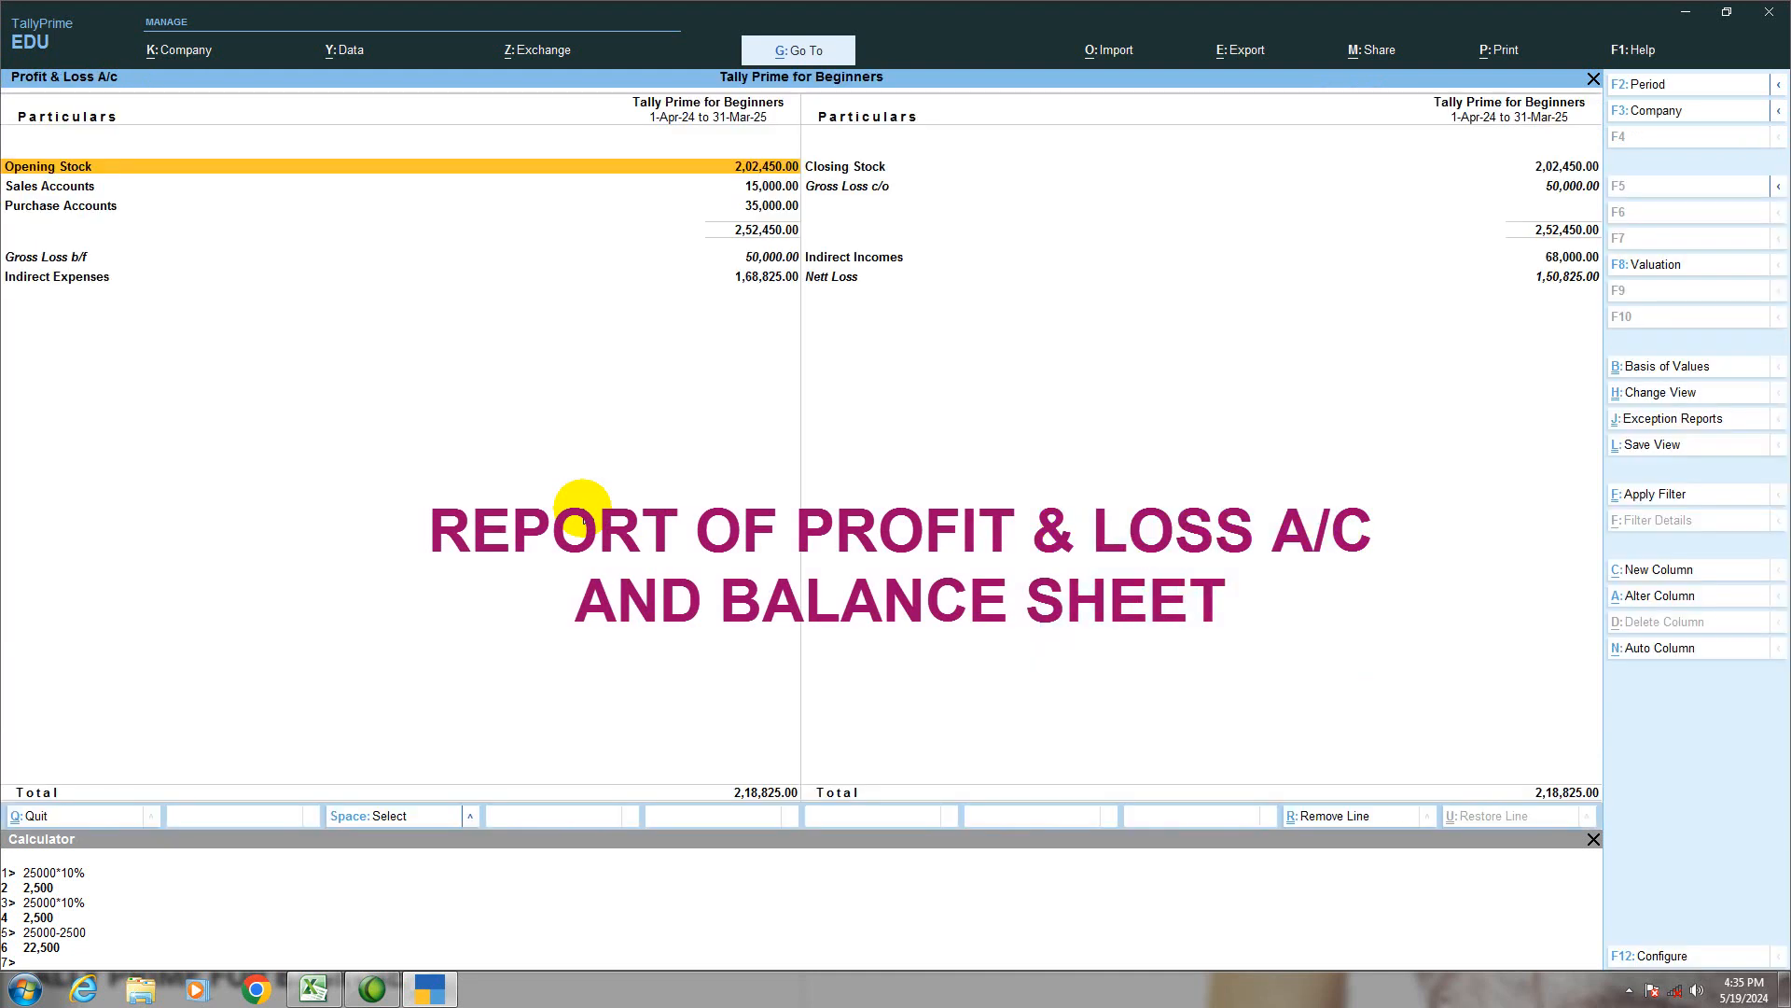
key(alt+F5)
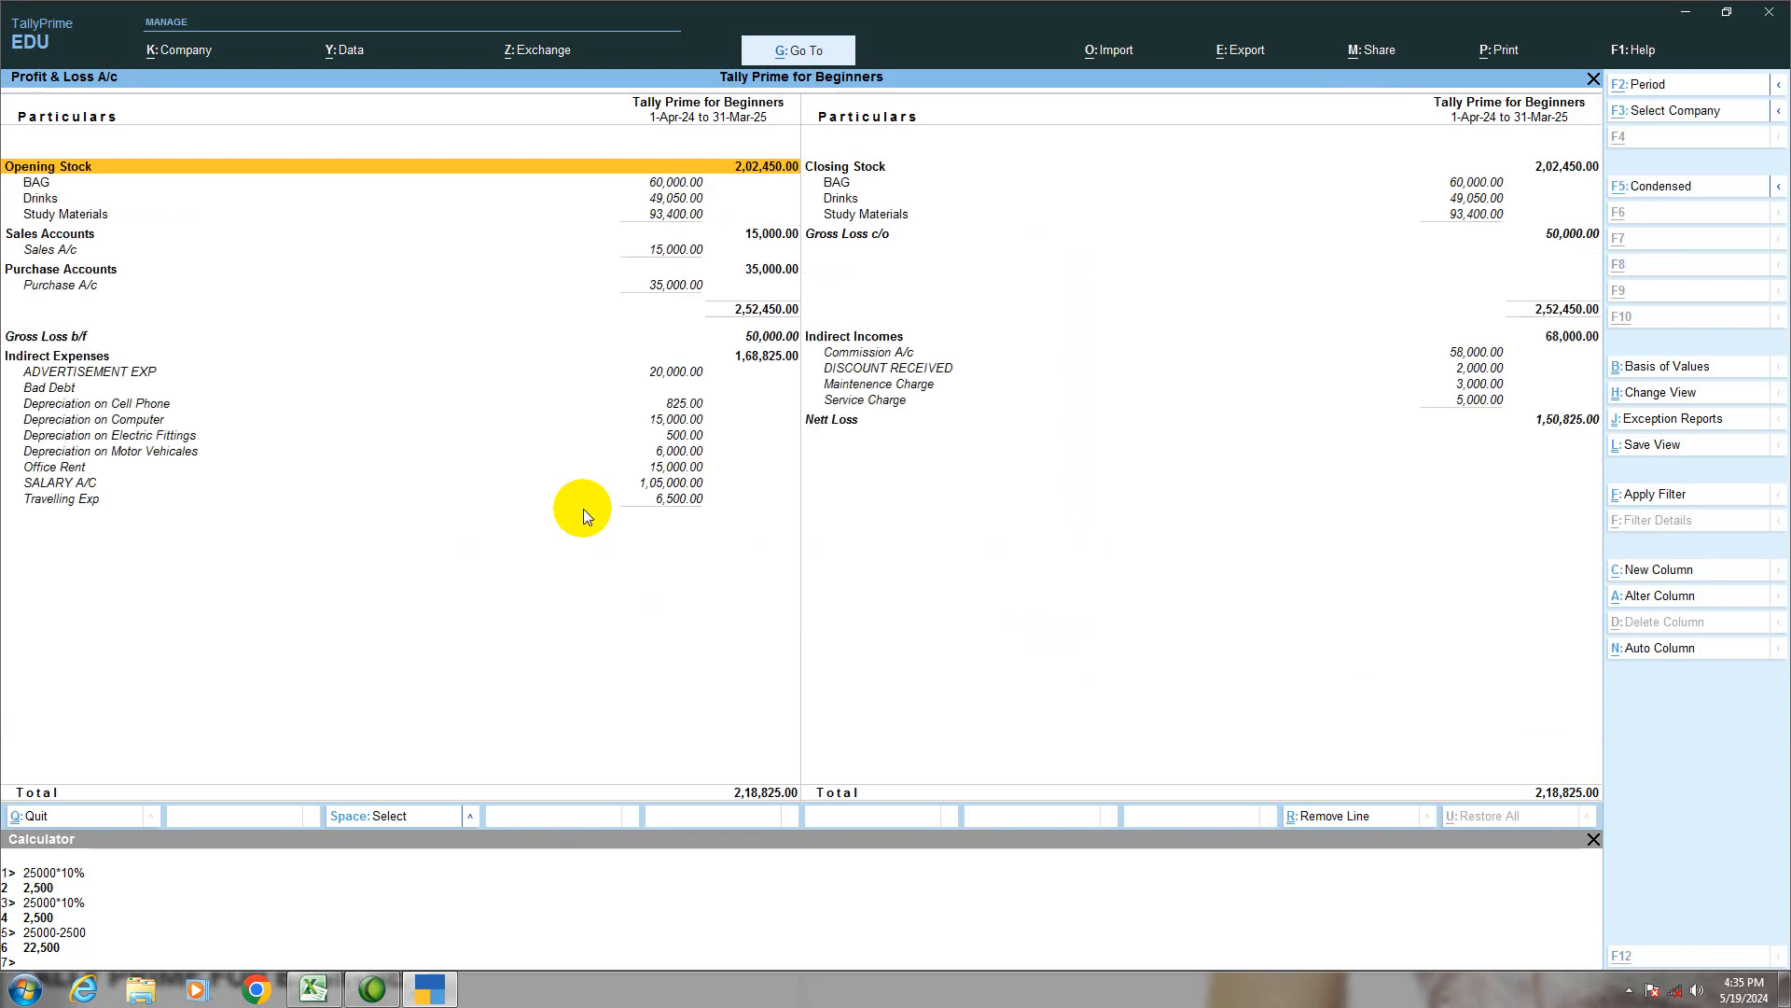
Examine the March vouchers of the Bad Debt ledger and return to the Profit & Loss A/c report.
click(68, 396)
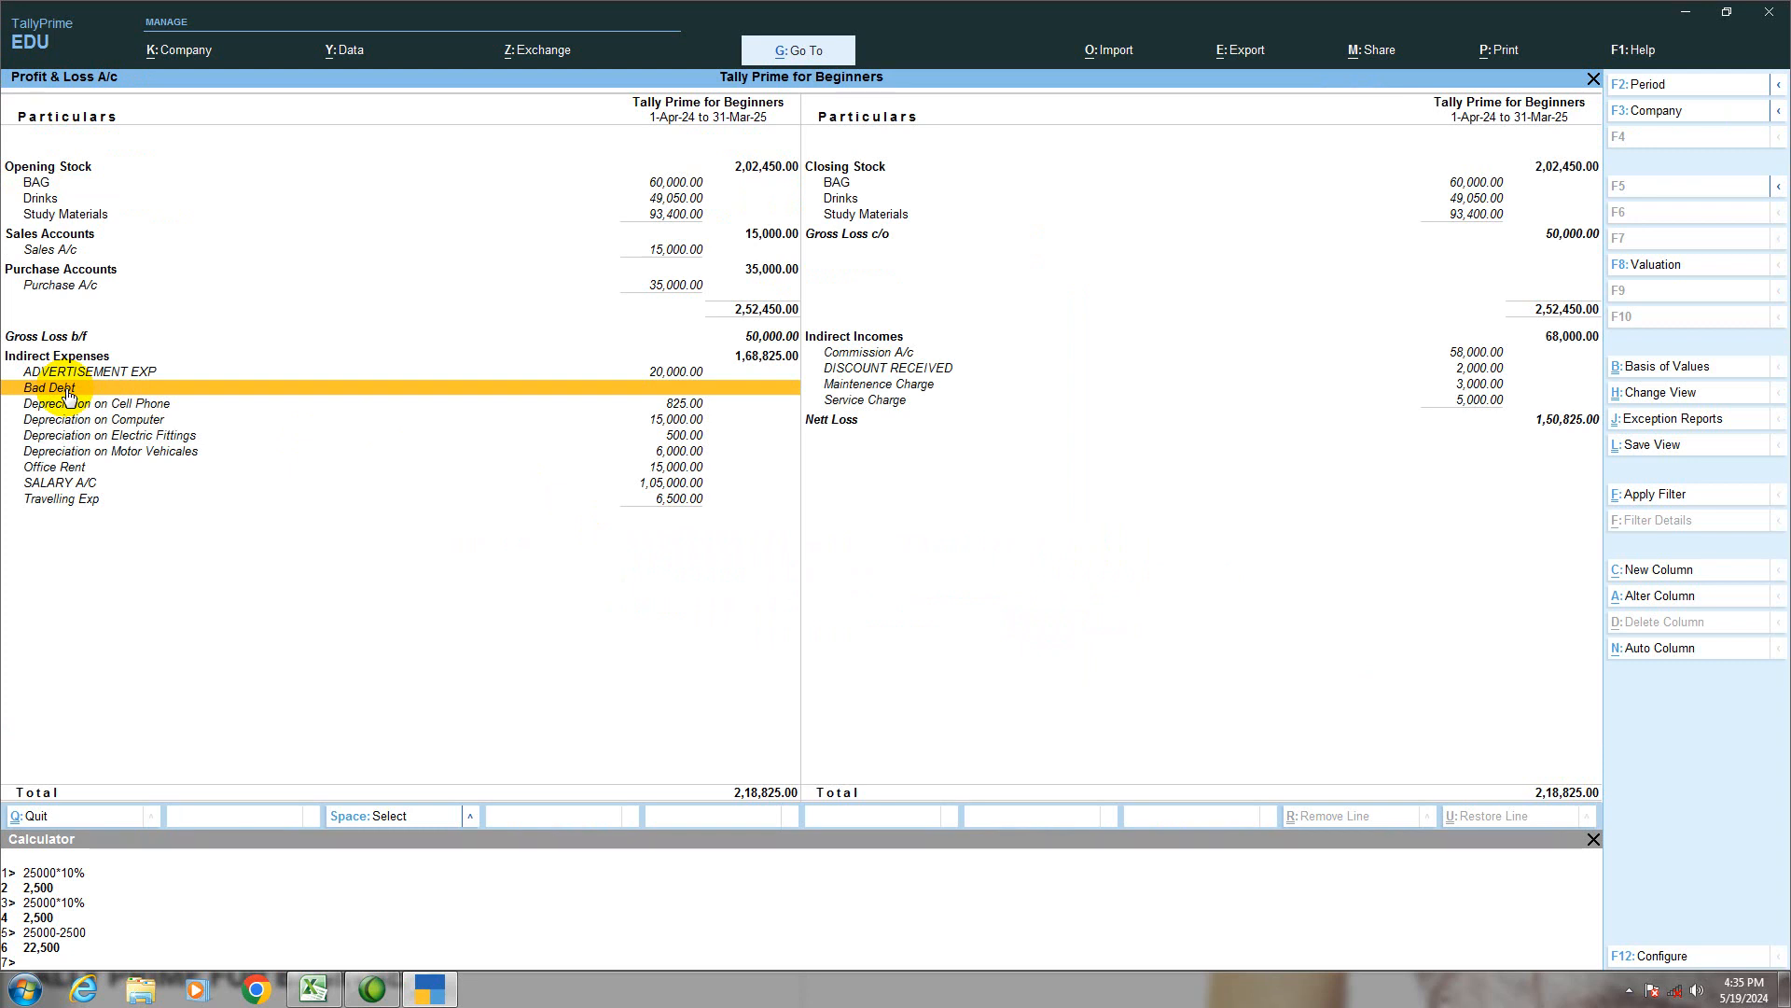
click(68, 395)
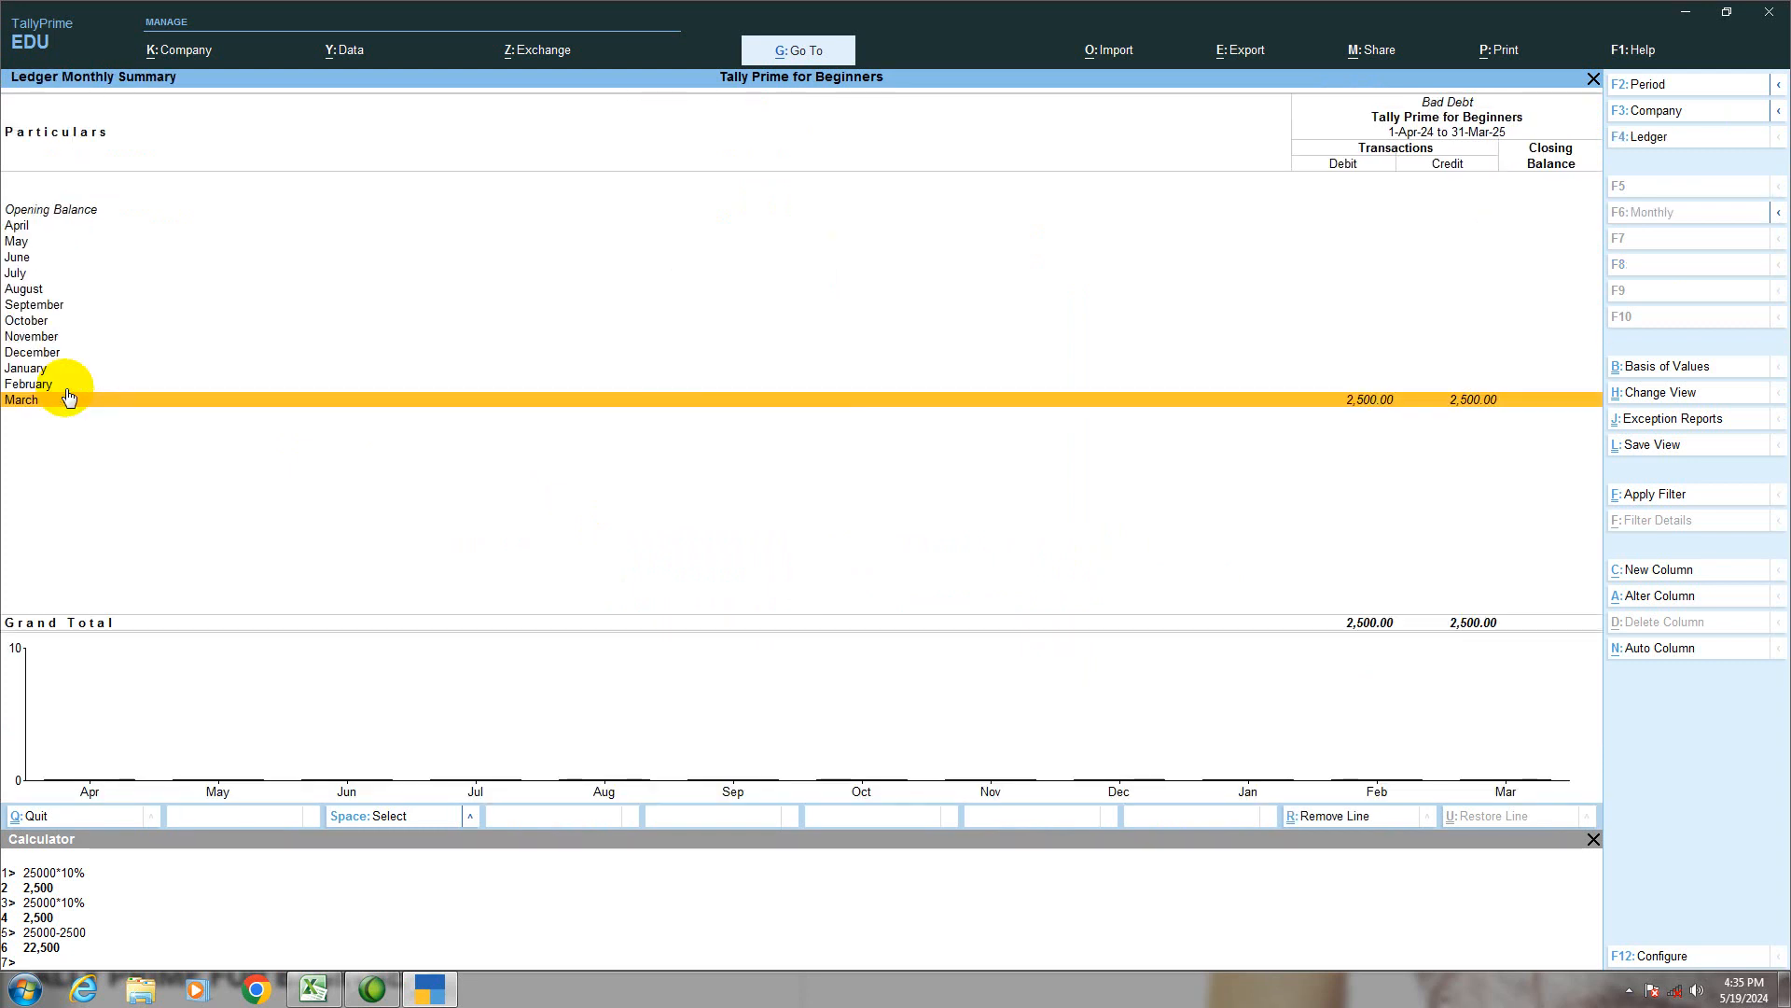
click(1412, 401)
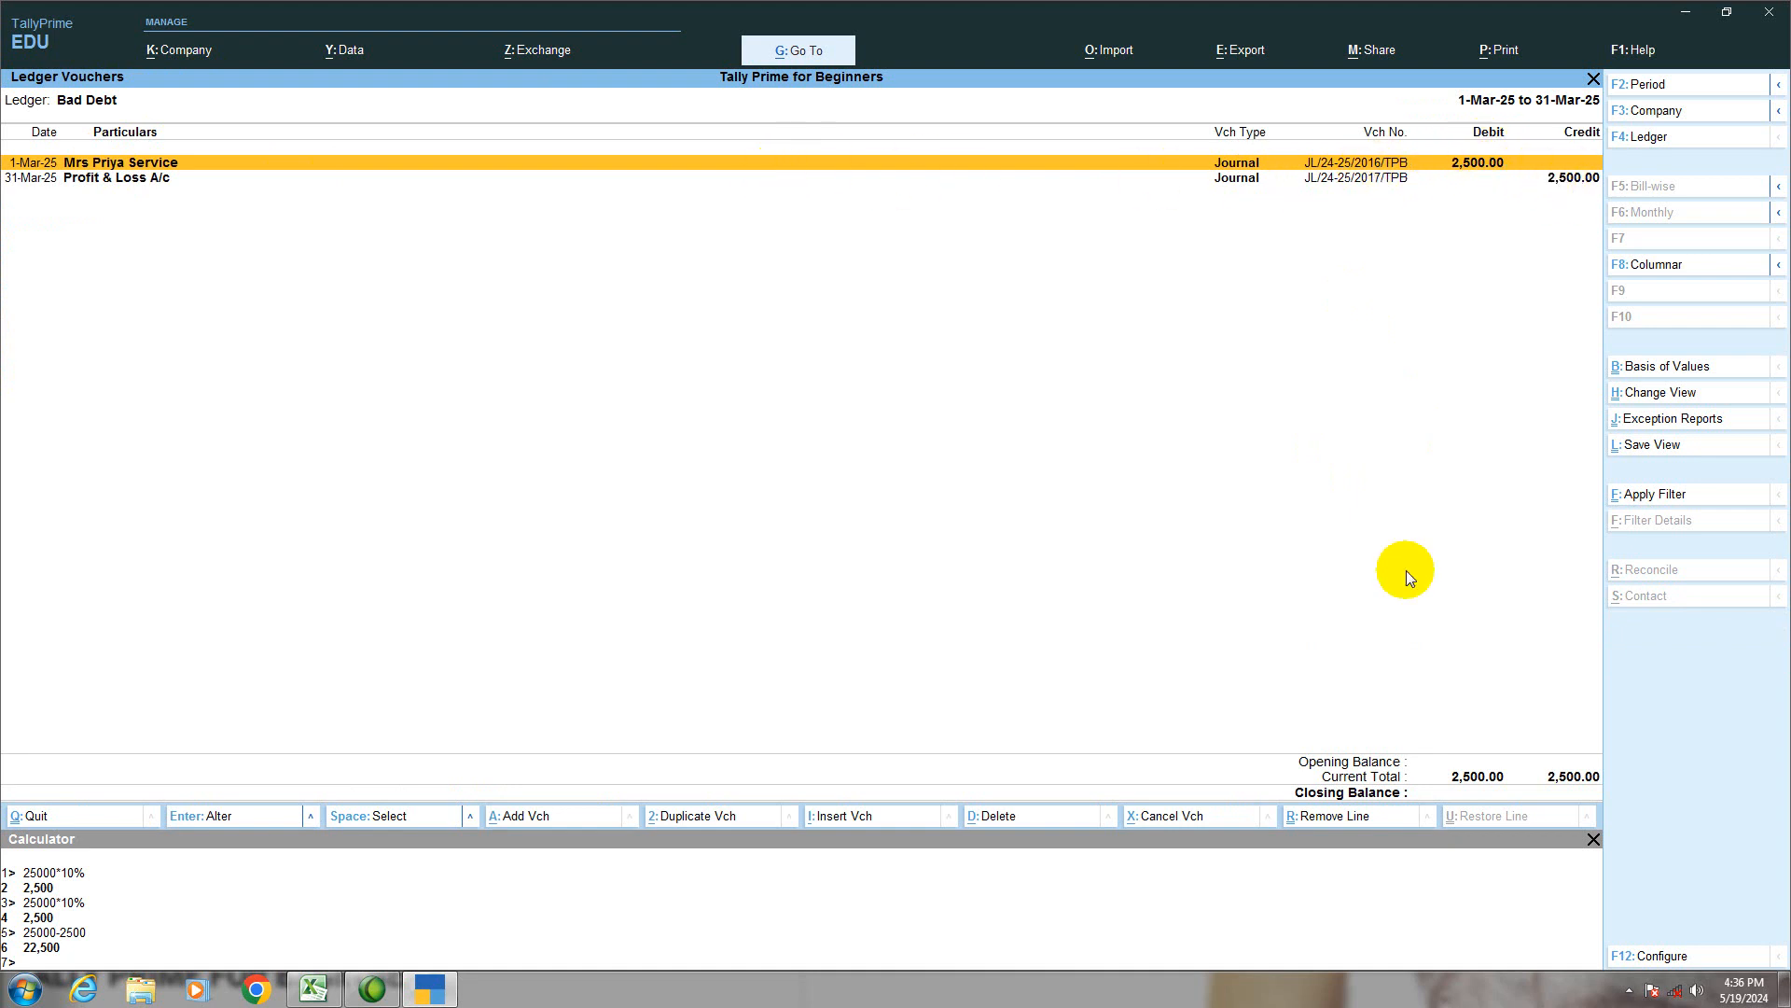
key(Escape)
key(Escape)
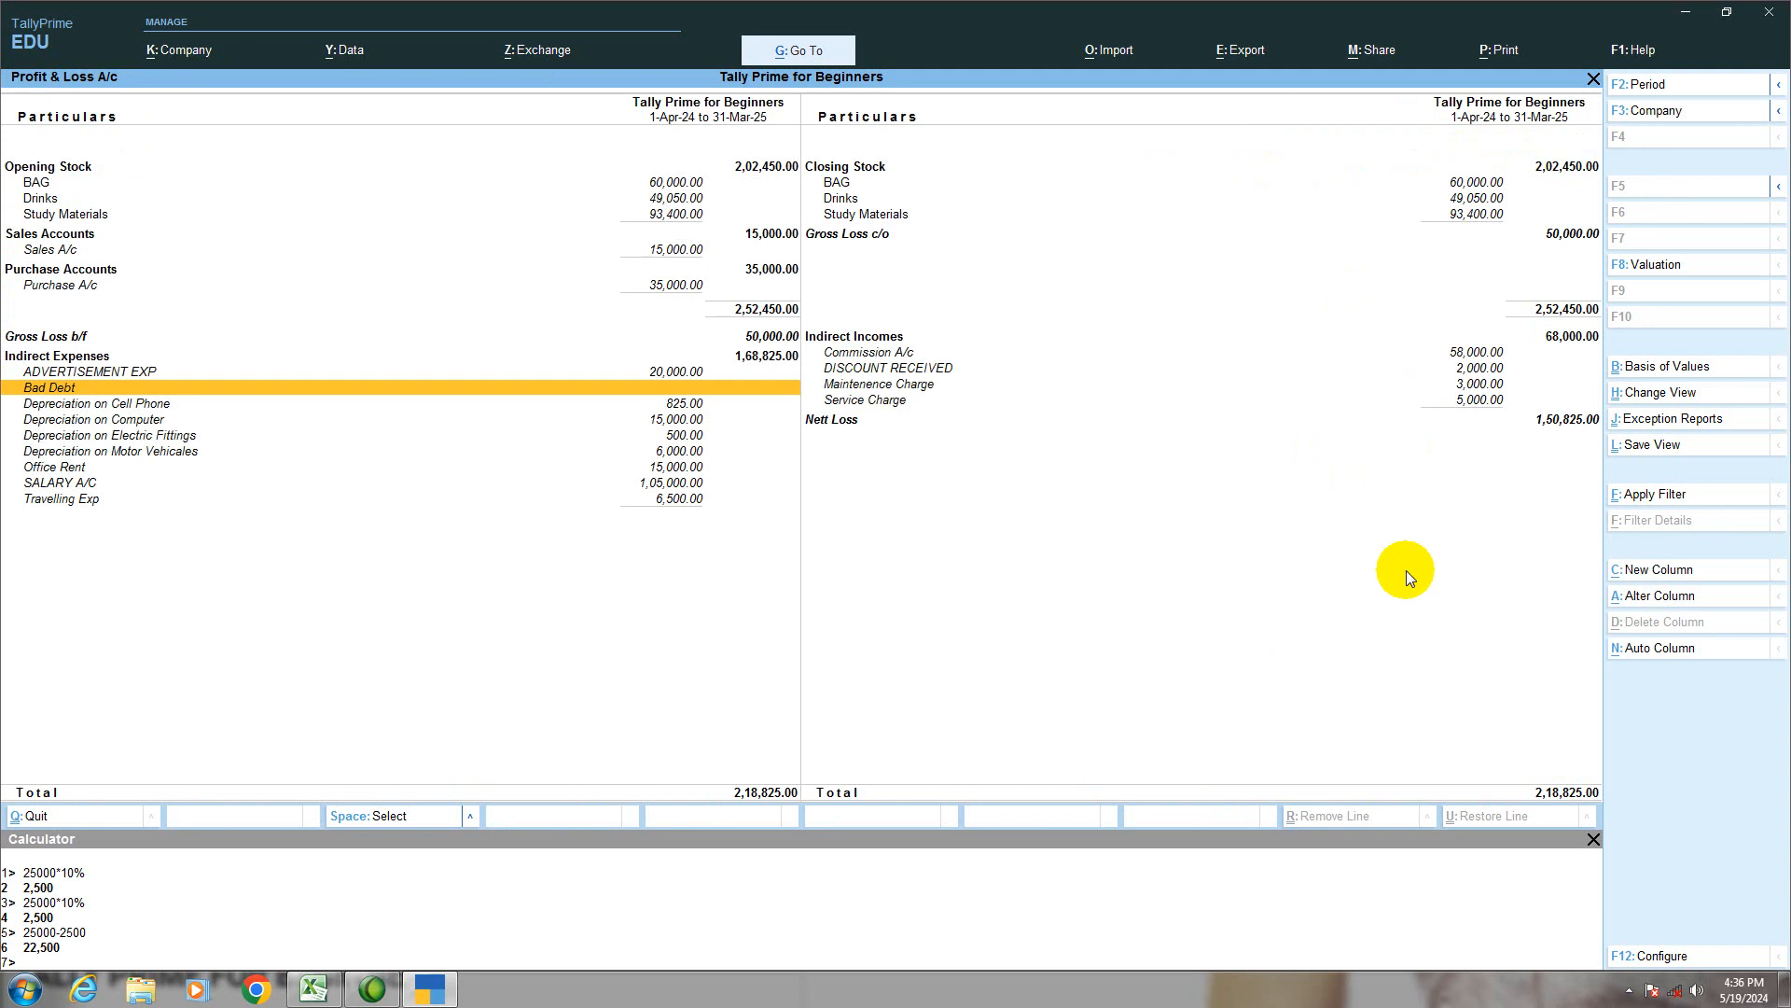
Close the Profit & Loss A/c report and open the Balance Sheet in detailed view.
key(Escape)
key(Up)
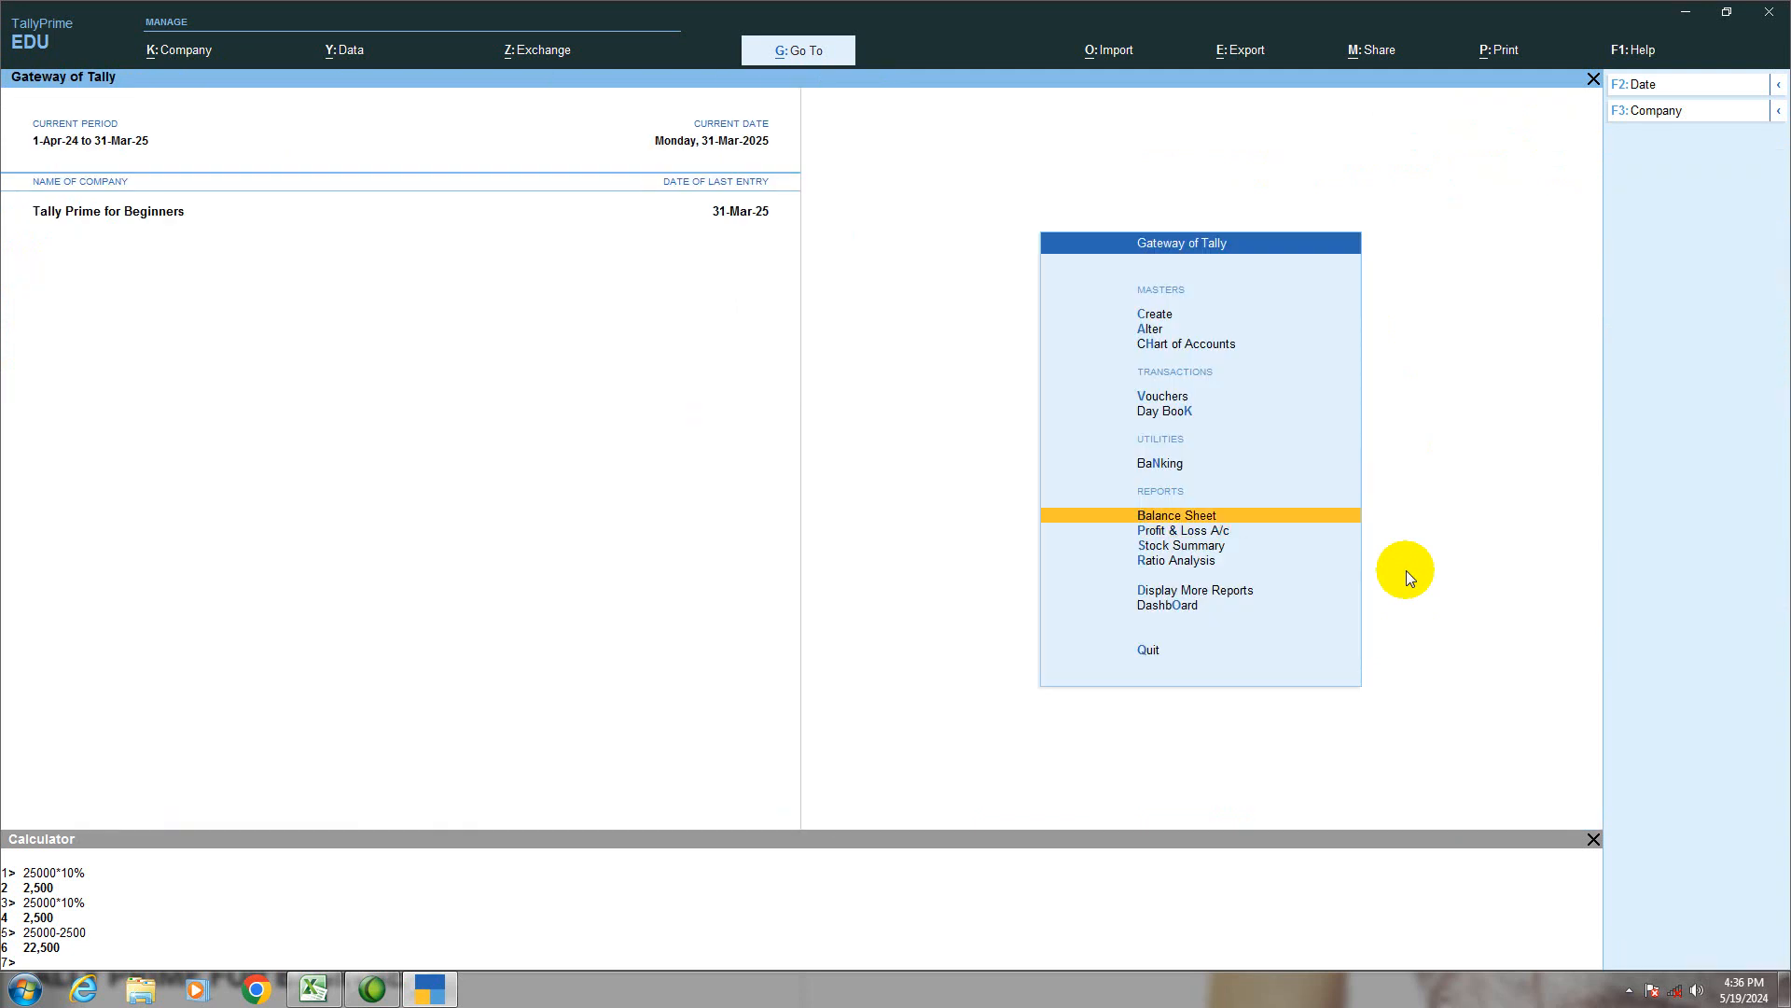
key(Return)
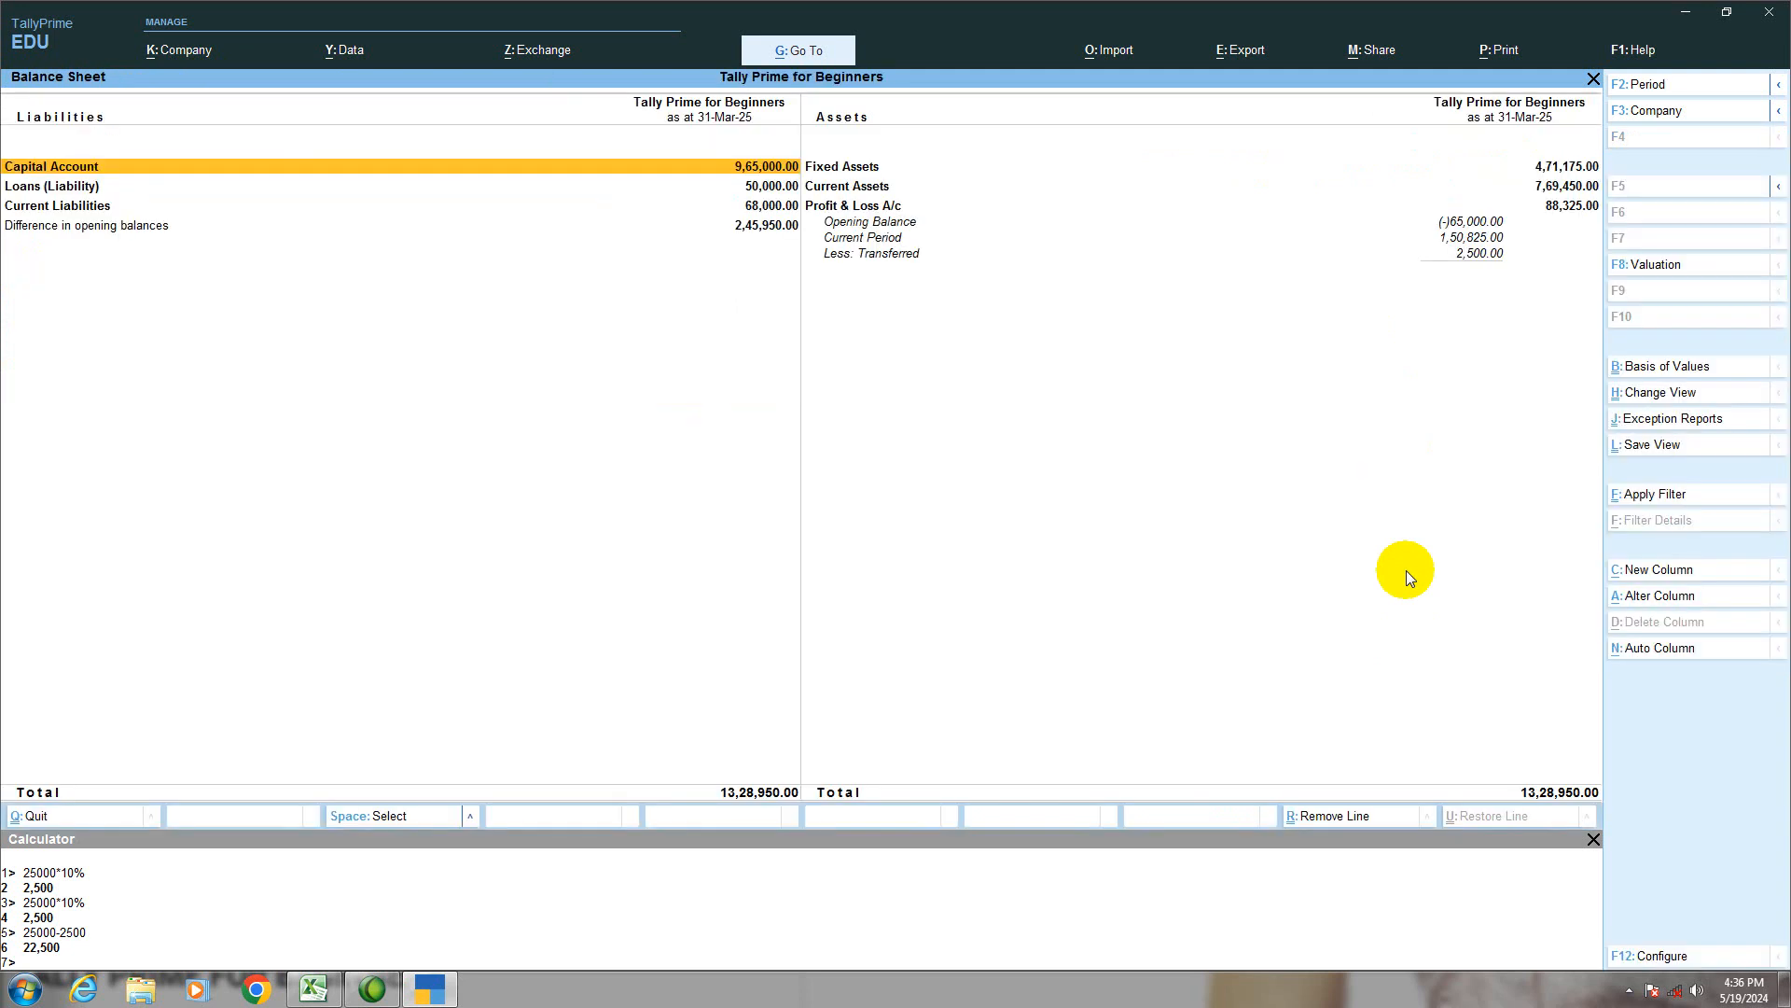
key(alt+F5)
Drill down from Sundry Debtors under Current Assets into the Outstation Debtors group summary.
key(Right)
key(Down)
key(Down)
key(Down)
key(Down)
key(Down)
key(Down)
key(Down)
key(Down)
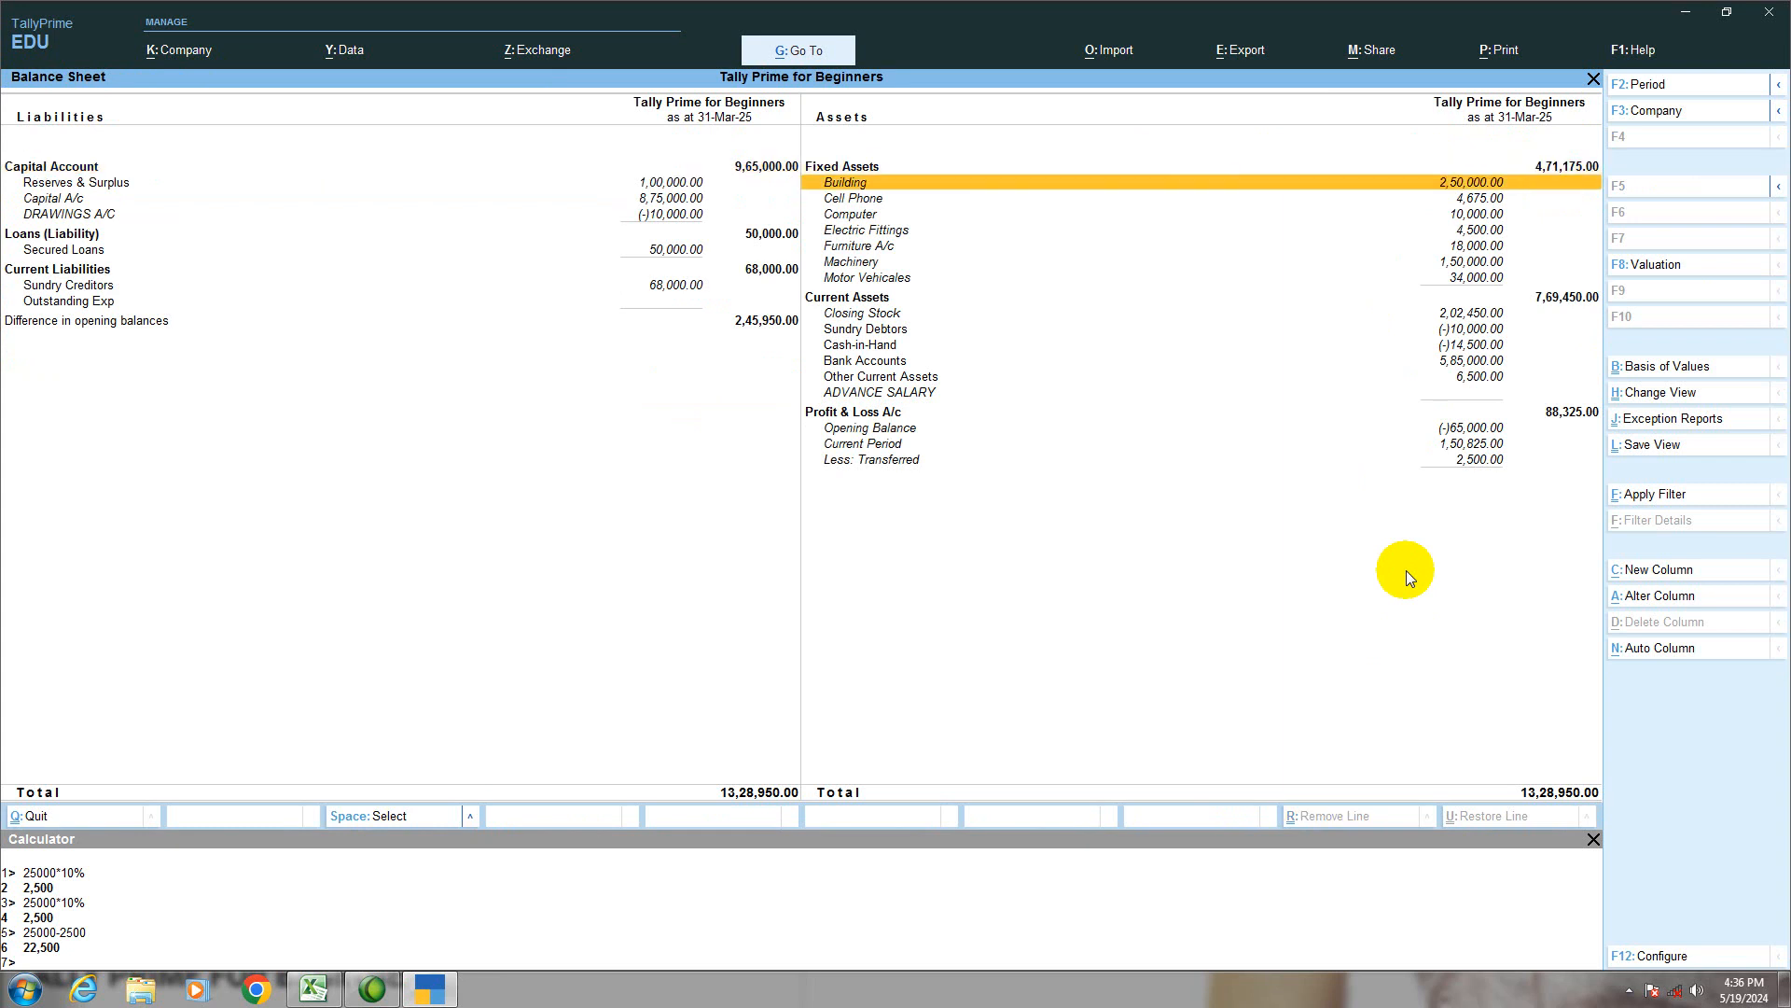
key(Down)
key(Down)
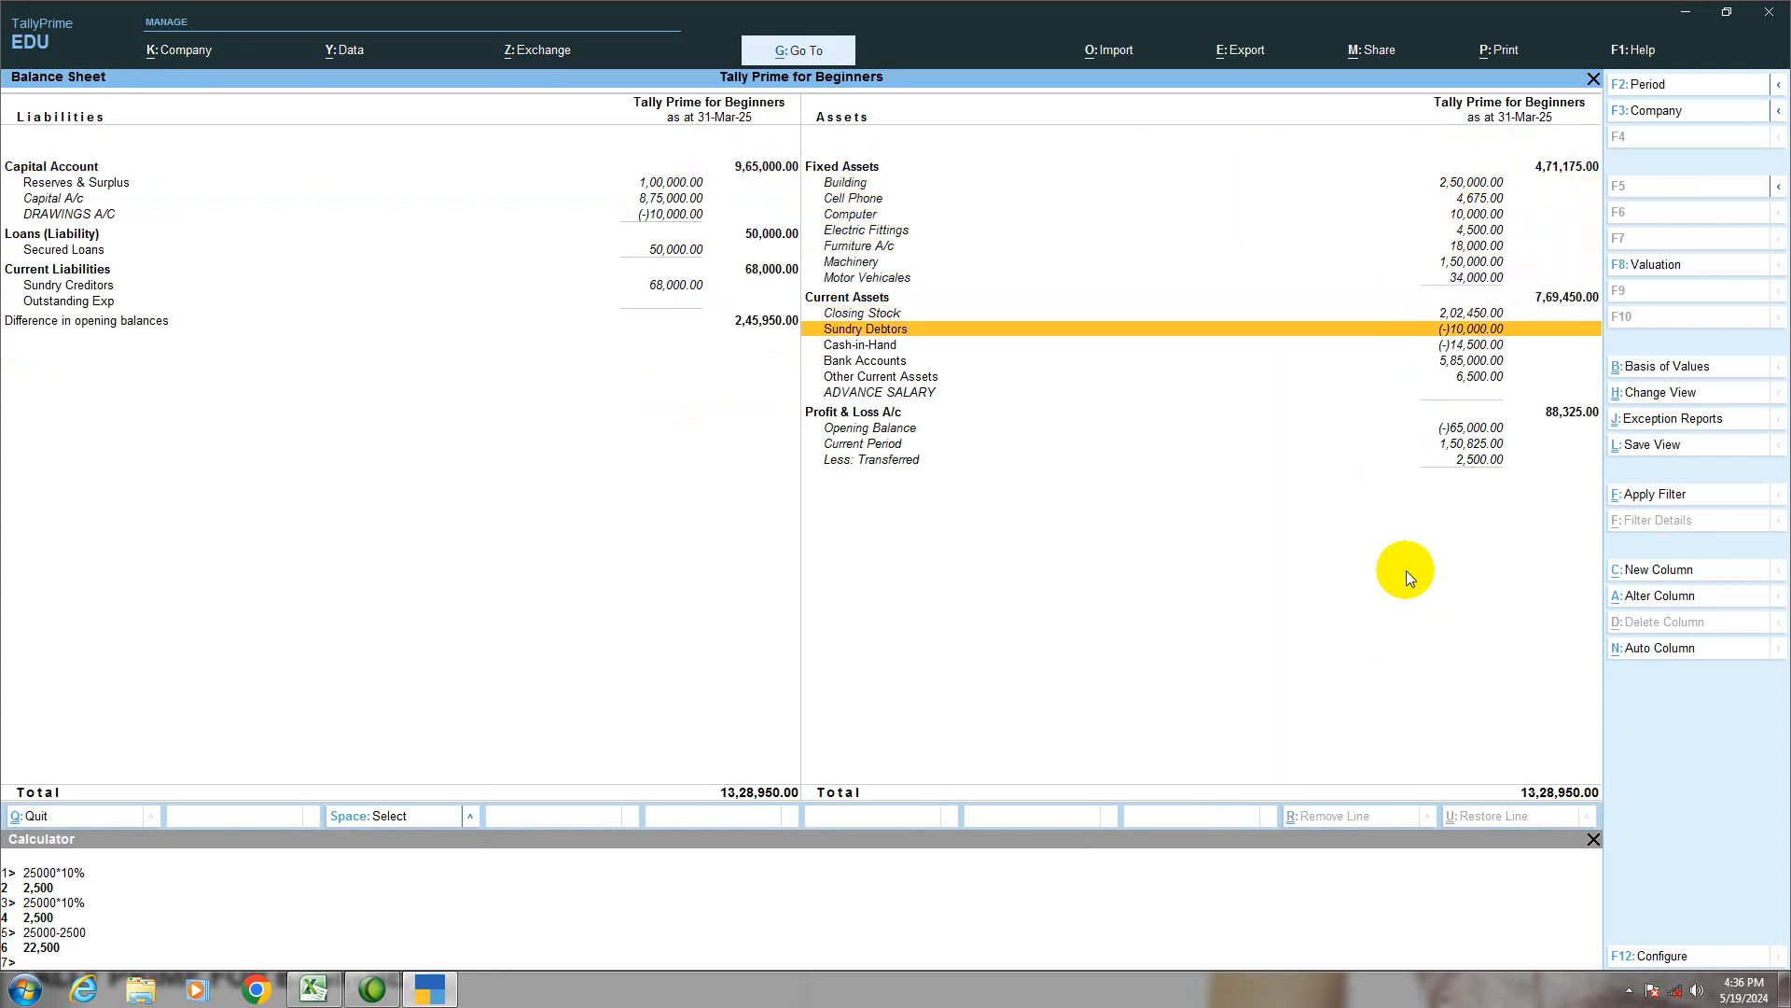
key(Return)
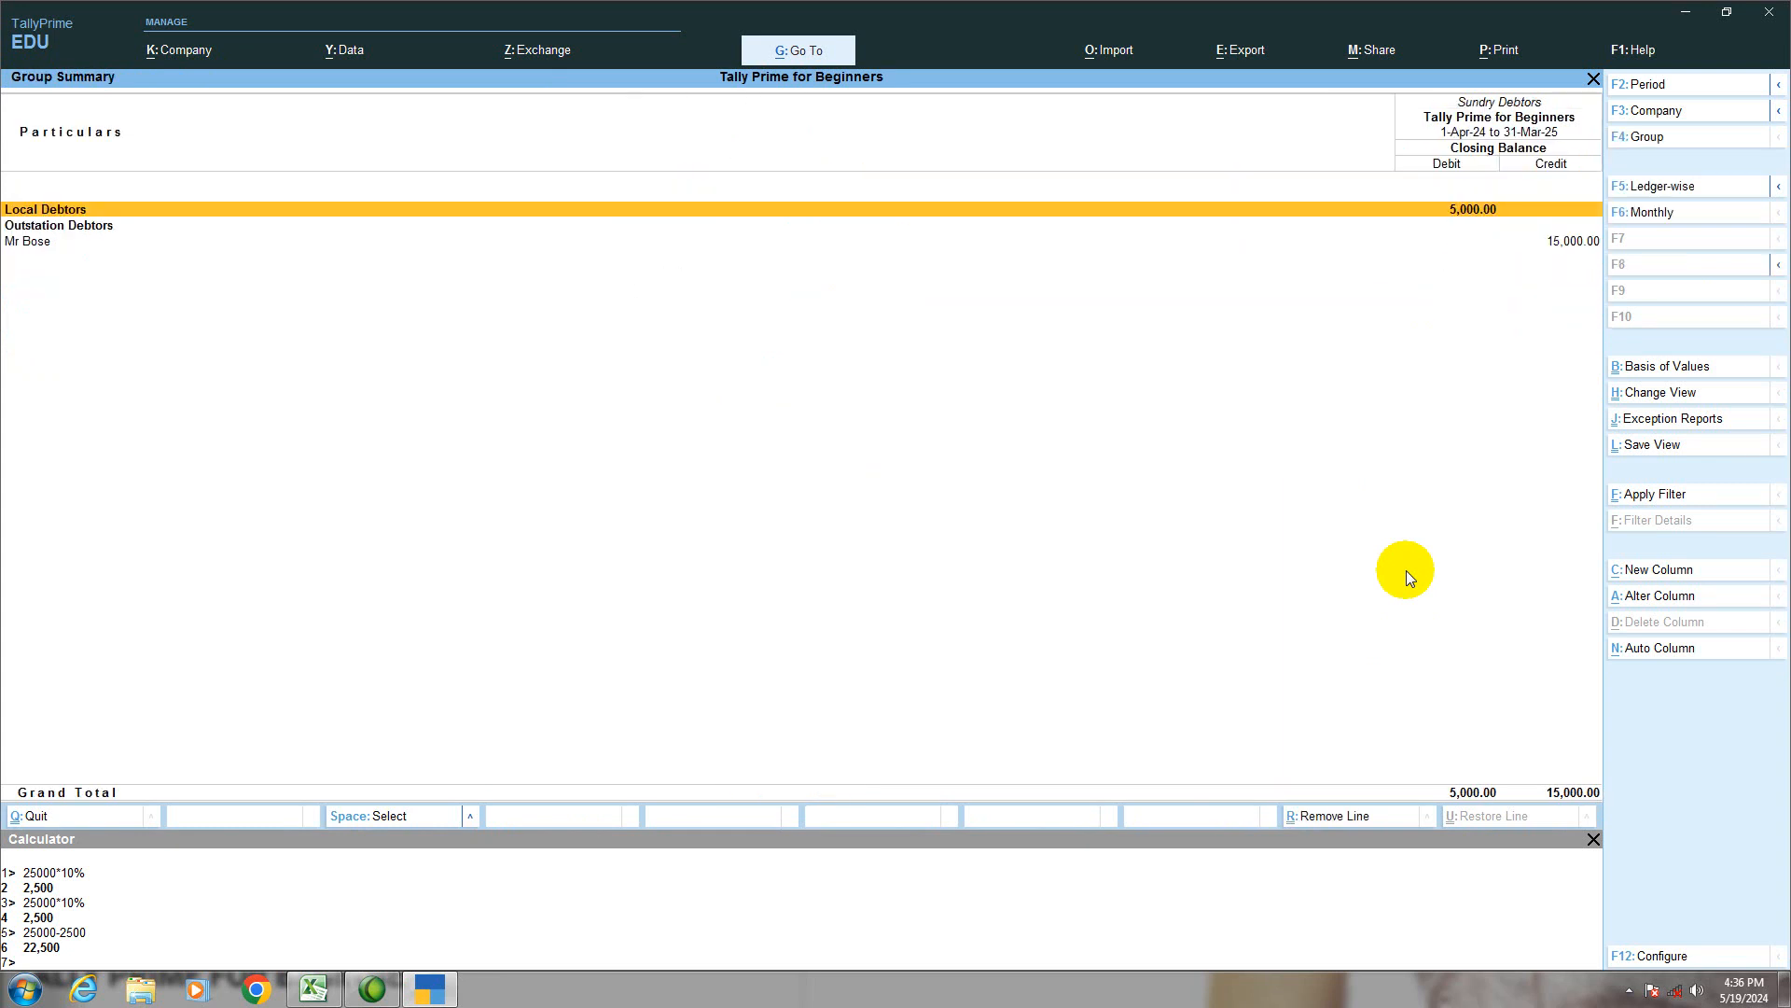
key(Down)
key(Return)
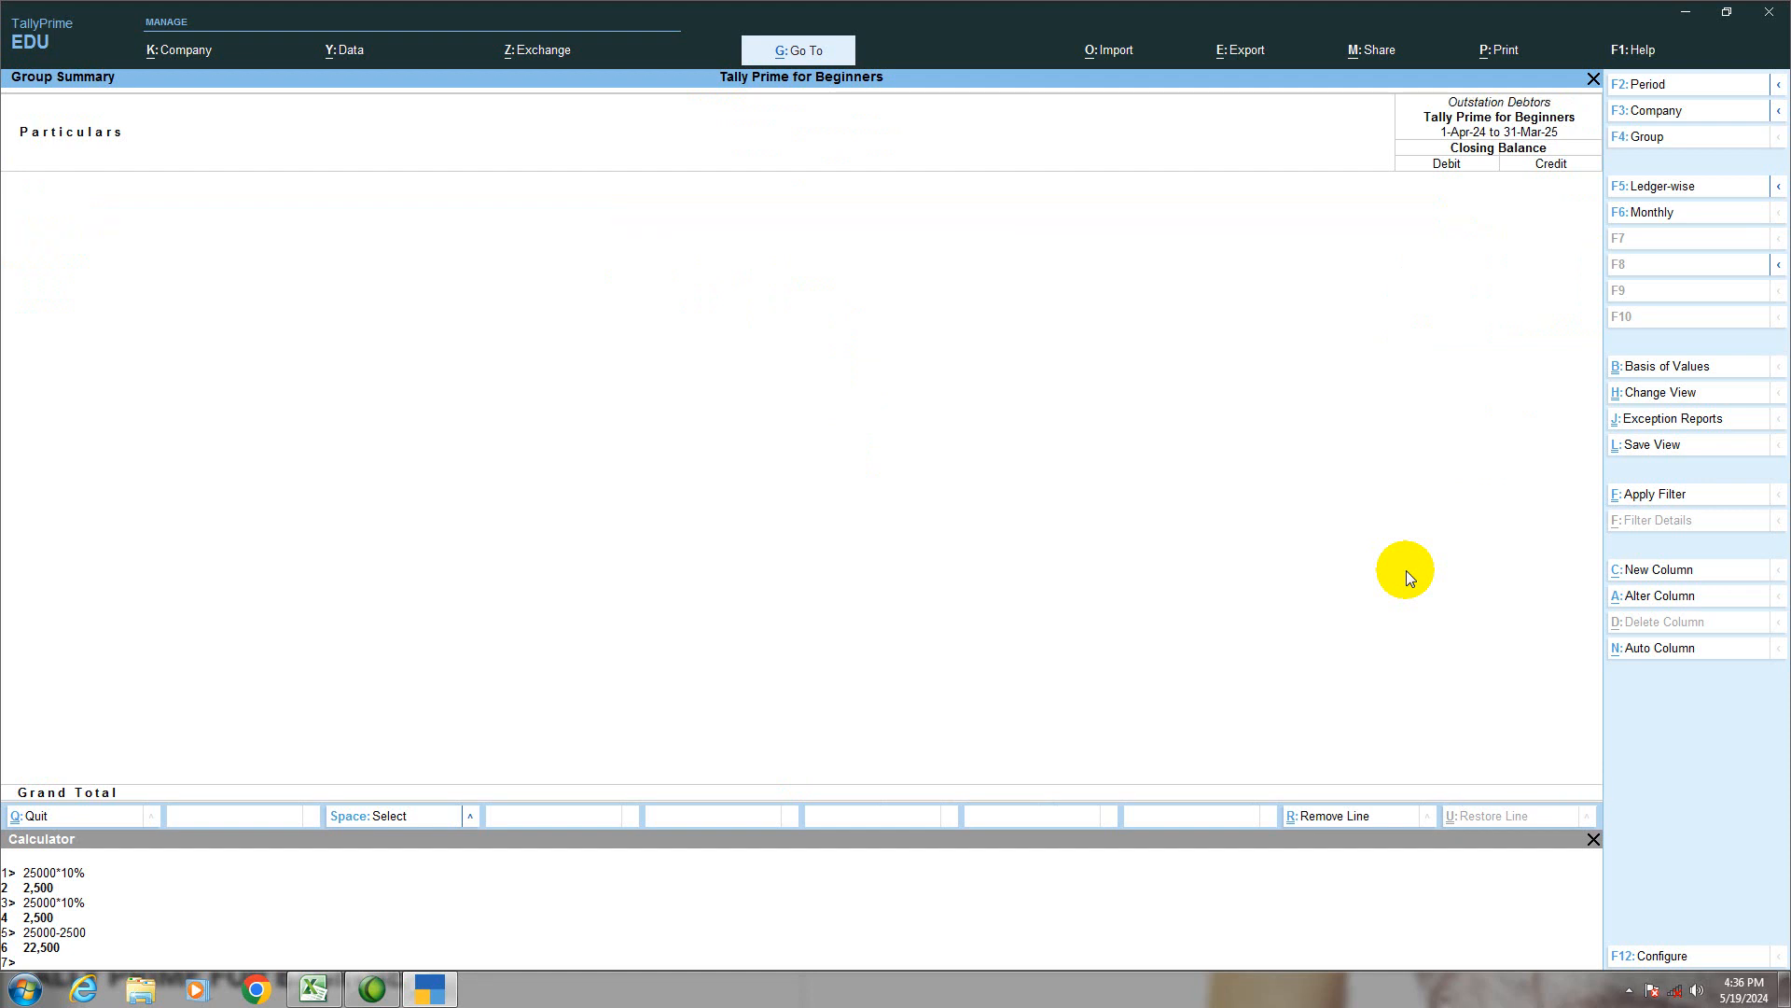